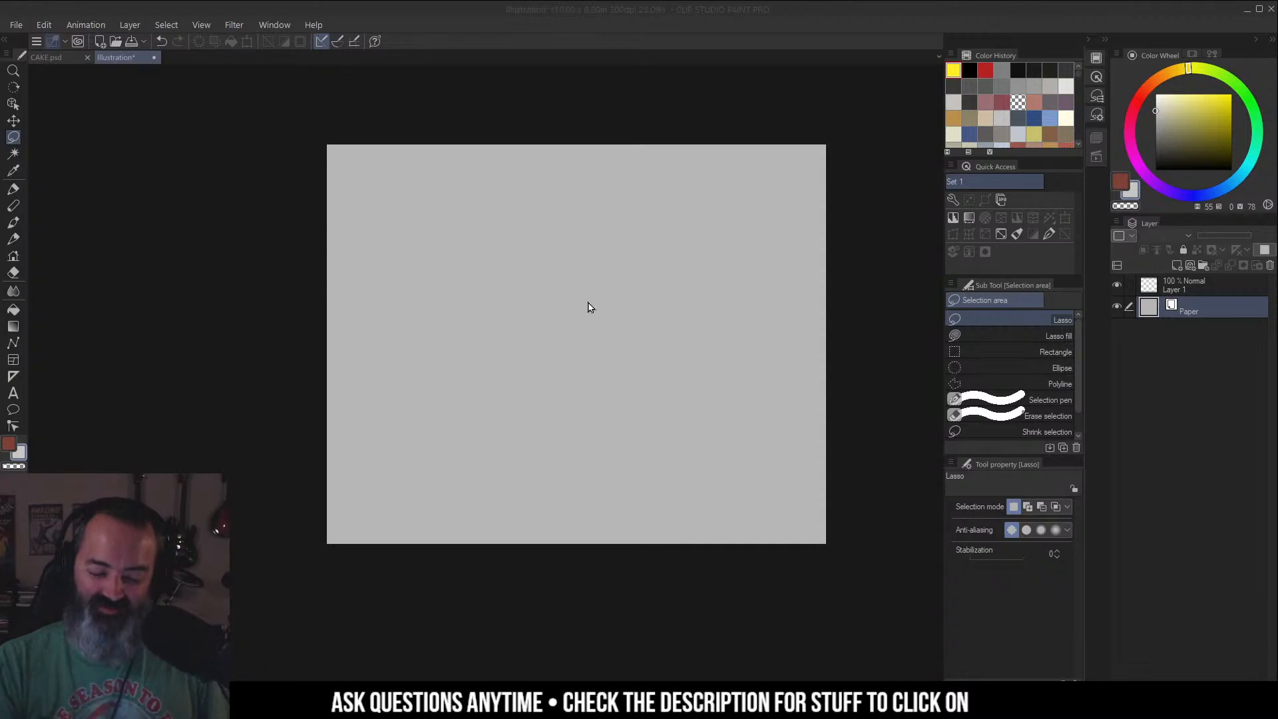
Rename Layer 1 as SKETCH.
key("slash")
left_click(481, 244)
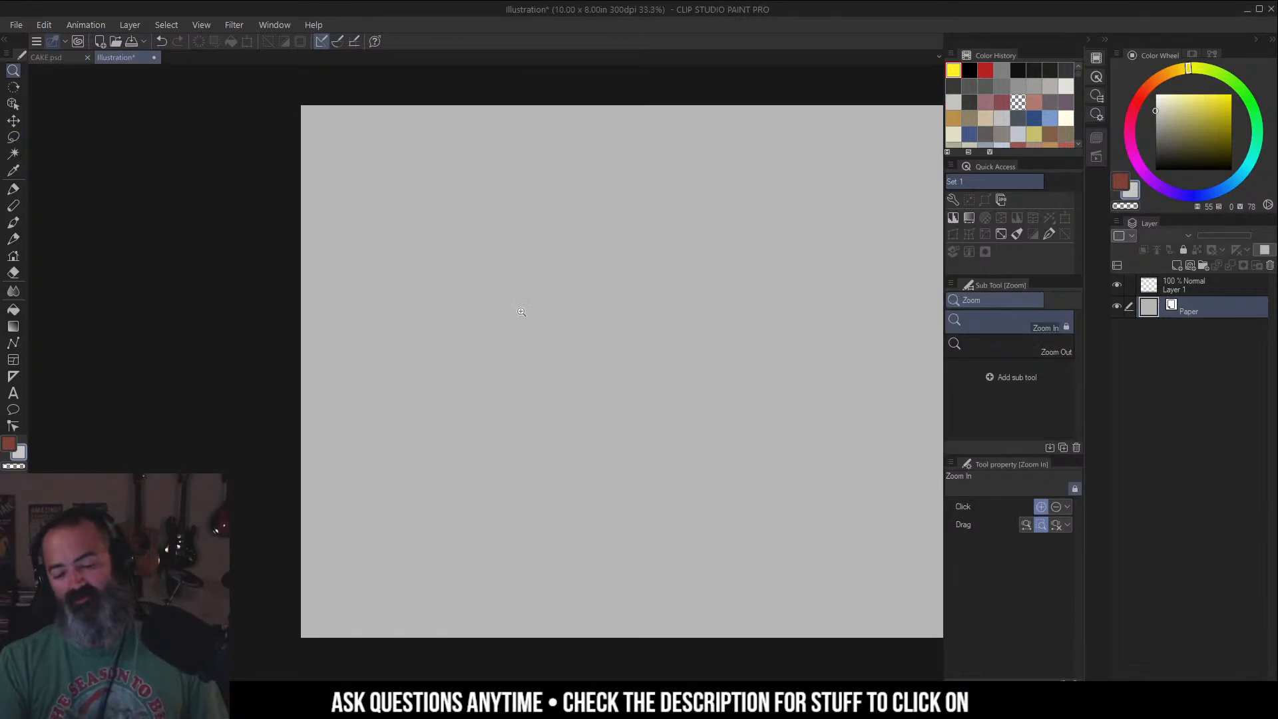
left_click_drag(468, 191, 488, 206)
key("b")
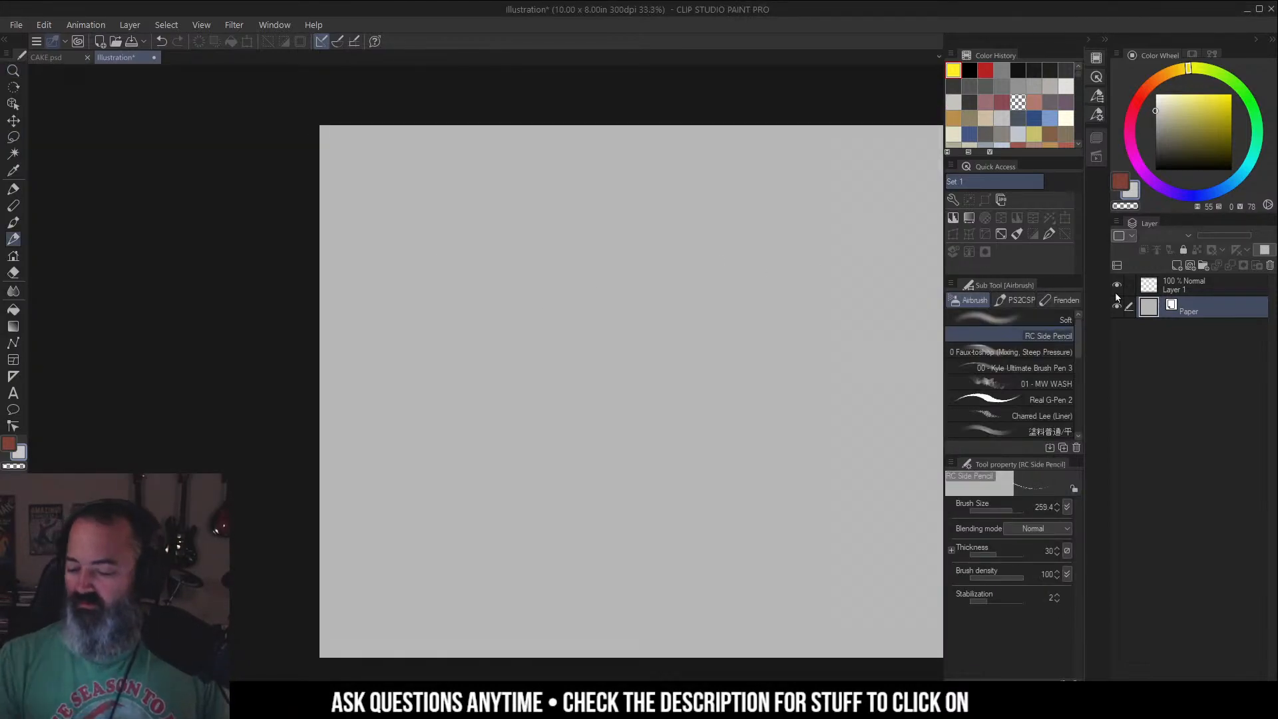
left_click(1177, 291)
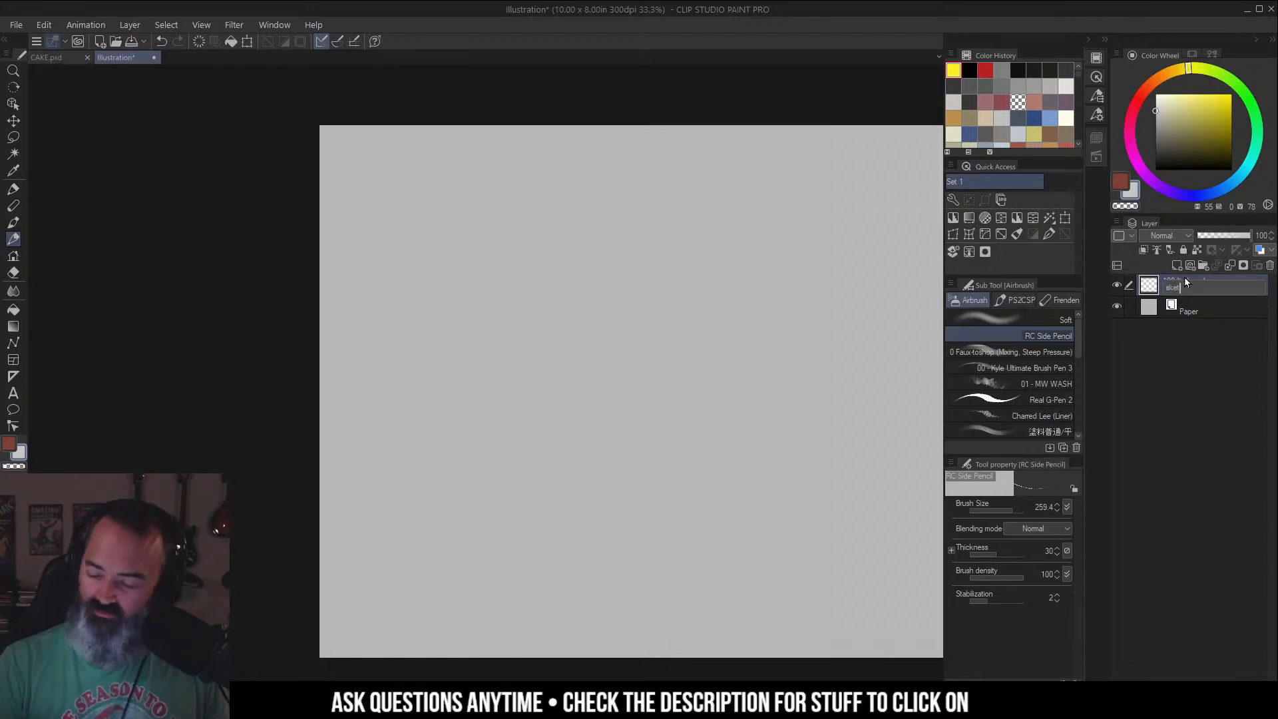
left_click_drag(1189, 288, 1146, 297)
type("SKETCH")
key("Return")
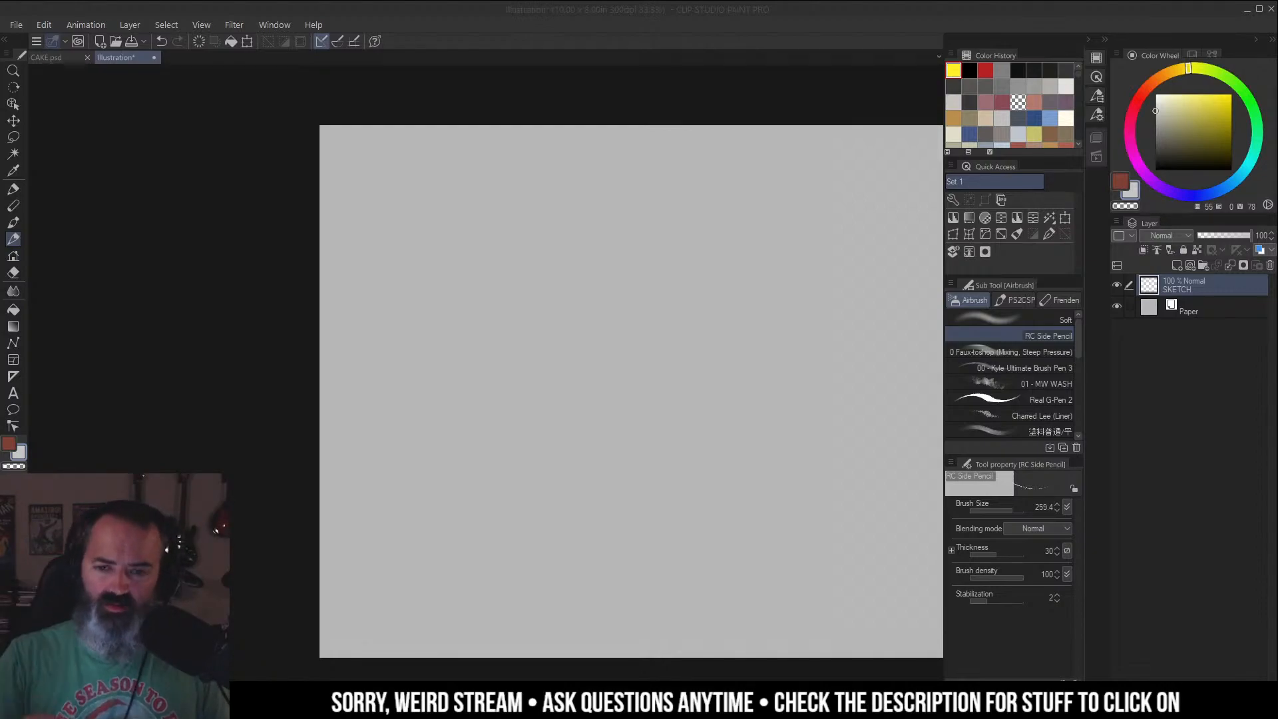
Make a light test stroke on the SKETCH layer and change the drawing colour to black.
left_click_drag(627, 239, 615, 222)
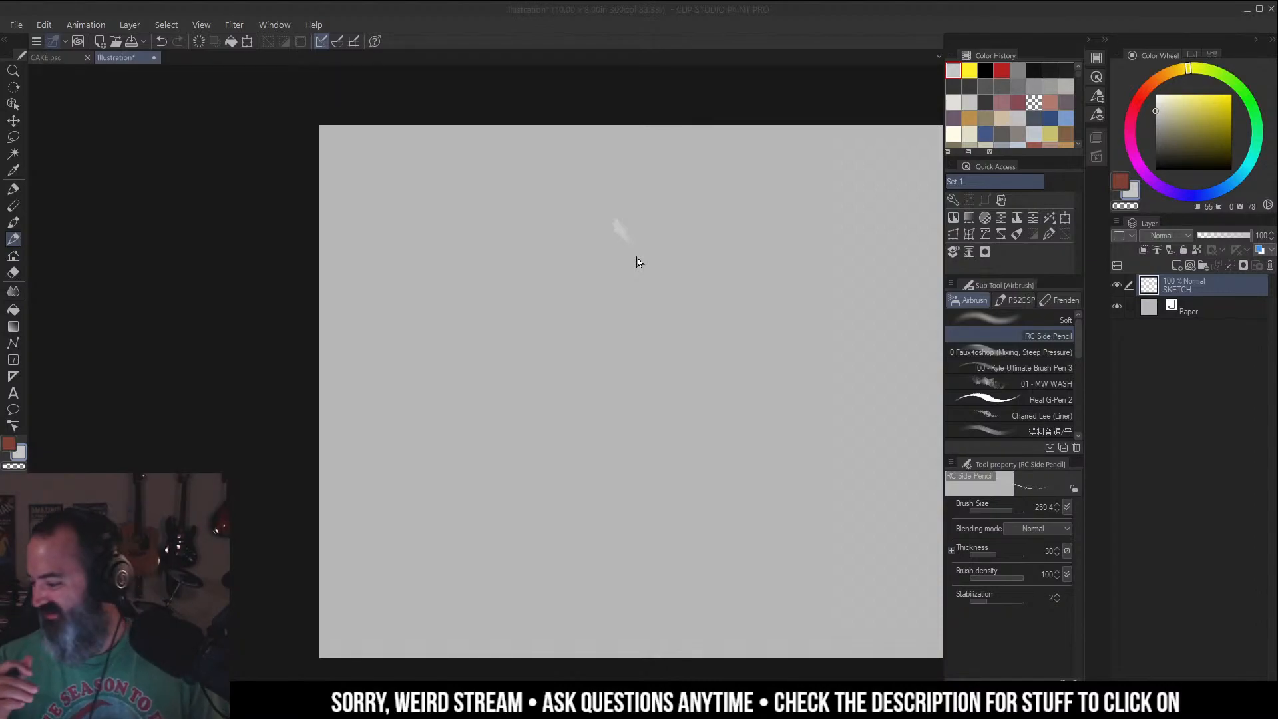
left_click_drag(716, 286, 679, 270)
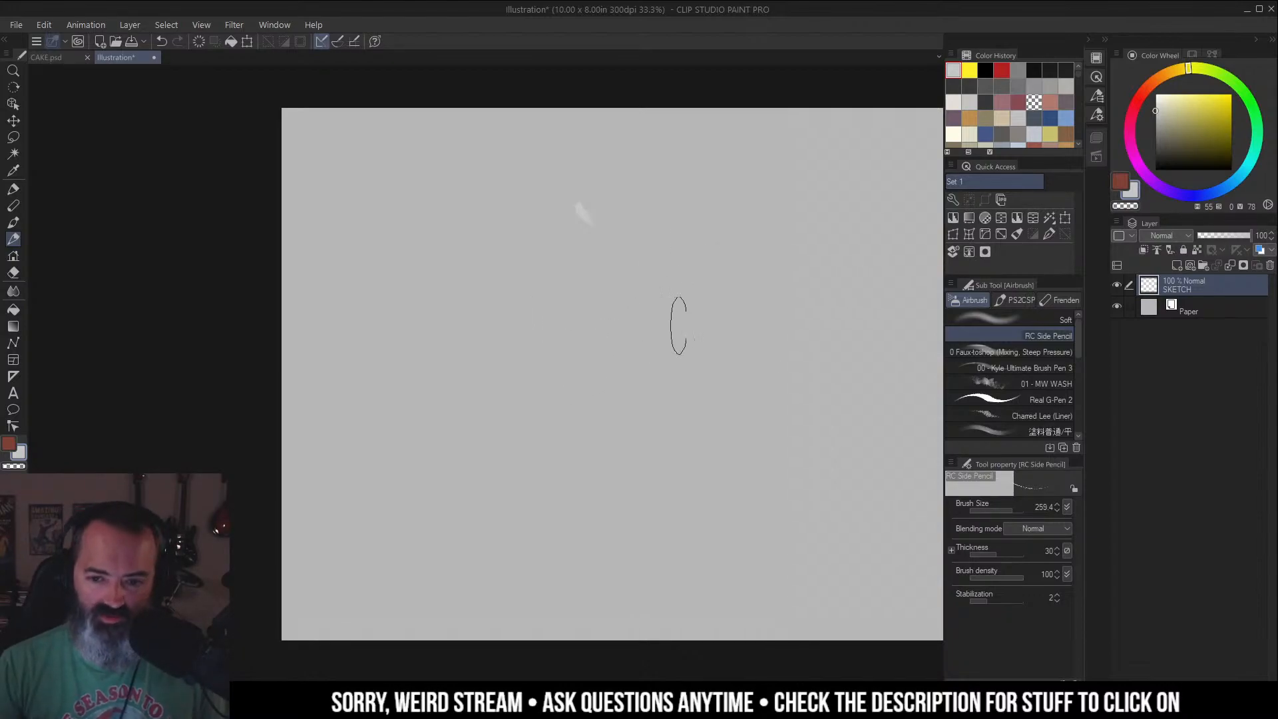
scroll(599, 249, "down", 1)
left_click(1167, 152)
left_click_drag(1167, 151, 1156, 170)
scroll(586, 257, "up", 1)
left_click_drag(585, 257, 659, 232)
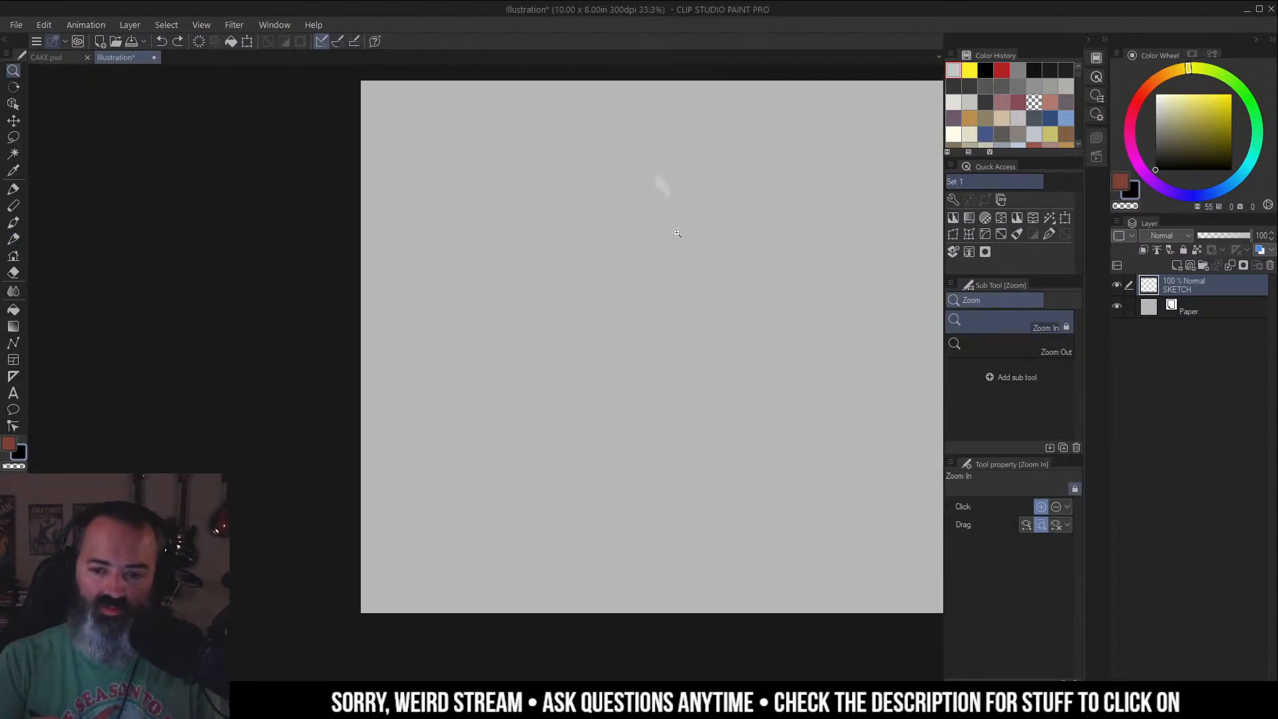
Select the whole canvas, clear the test strokes from the SKETCH layer and remove the selection.
mouse_move(535, 173)
left_mouse_down()
mouse_move(512, 296)
mouse_move(529, 350)
left_mouse_up()
key("ctrl+z")
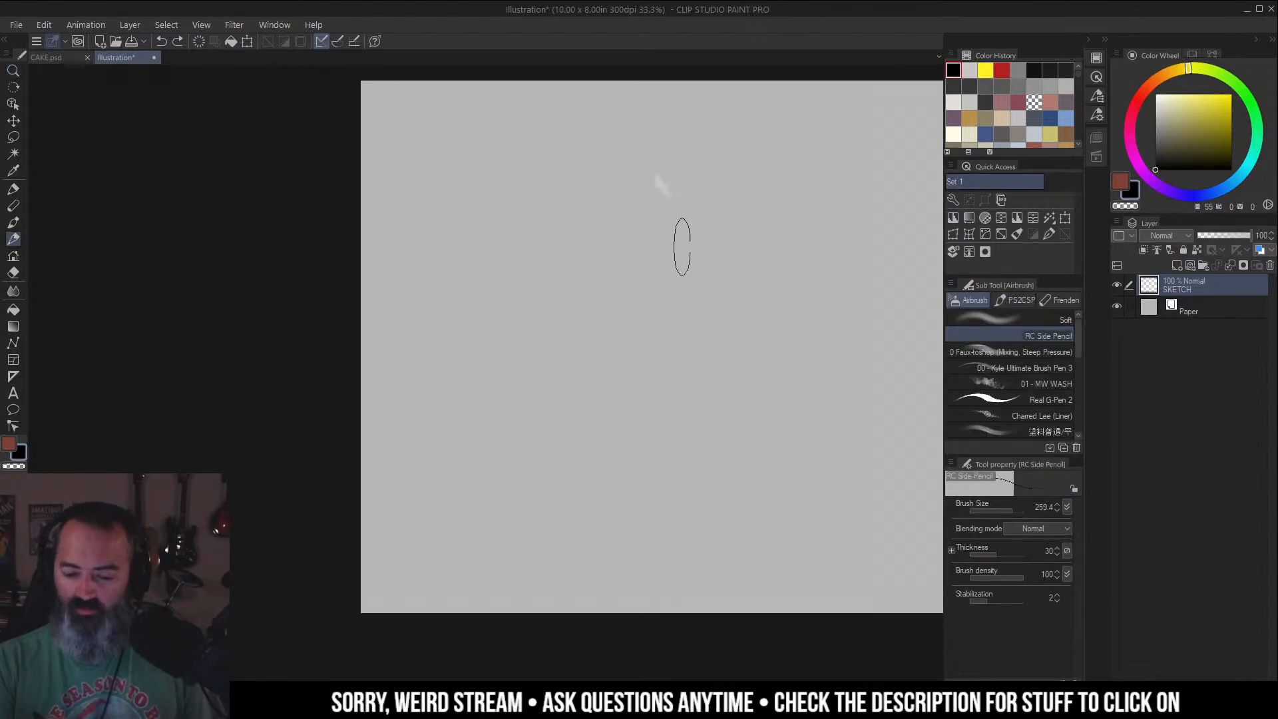
key("ctrl+a")
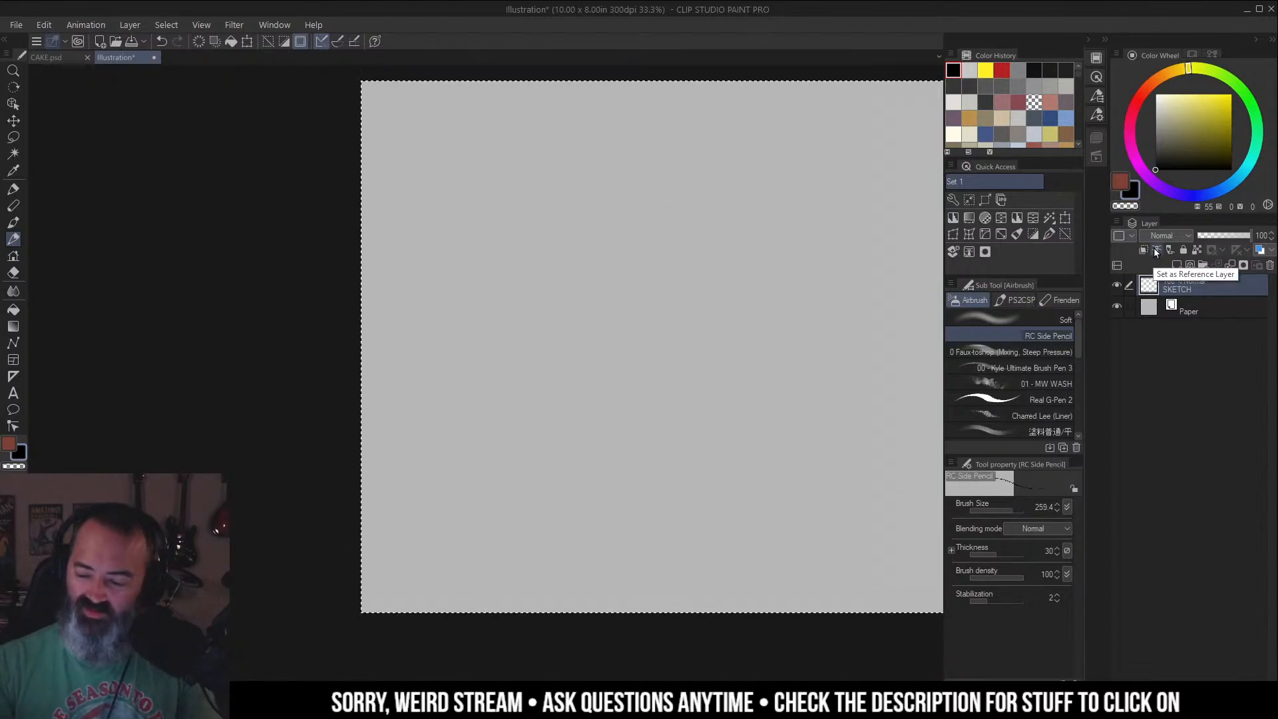
key("r")
left_click_drag(788, 229, 701, 221)
key("m")
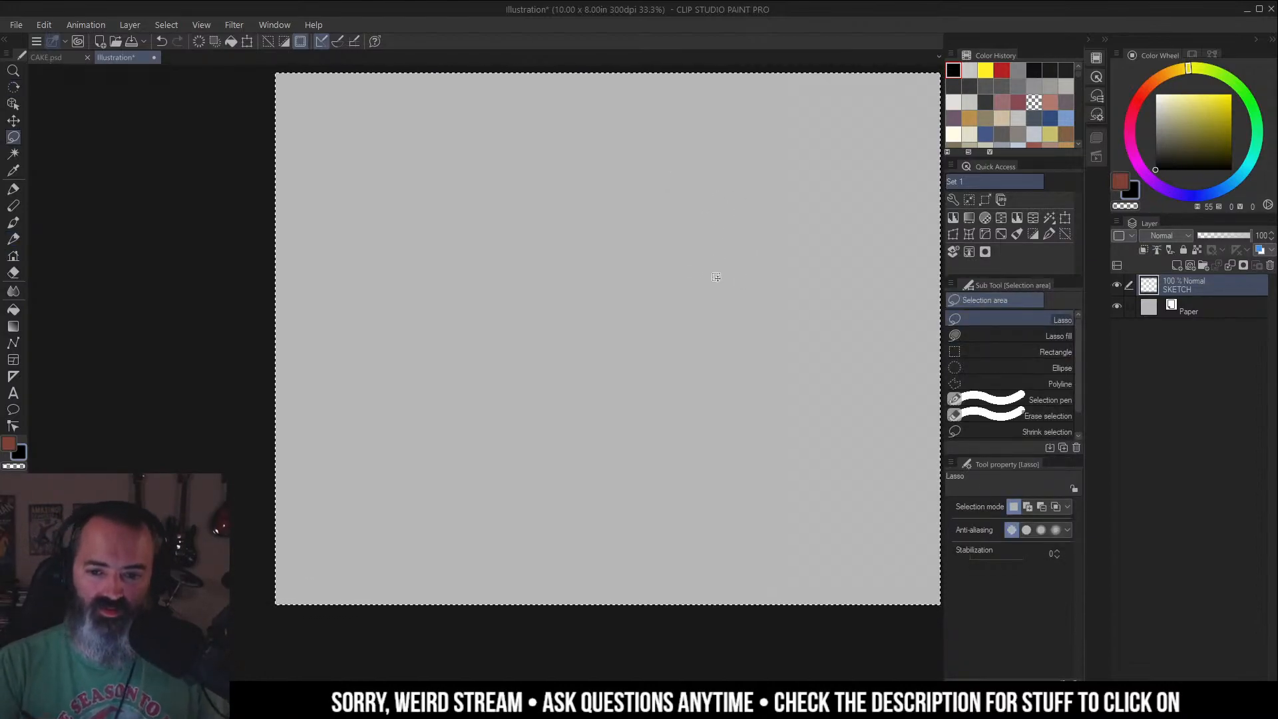
key("ctrl+space")
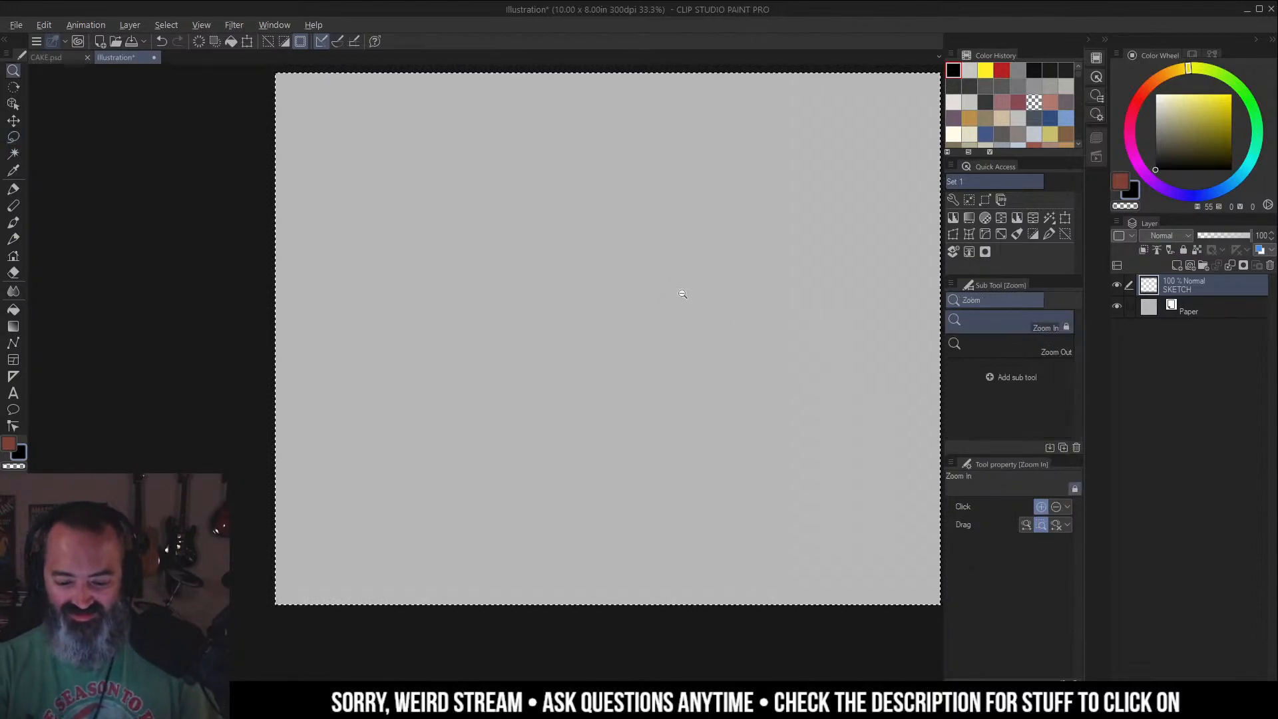
left_click(678, 293, "alt")
left_click_drag(690, 277, 745, 272)
key("ctrl+space")
left_click(630, 252)
mouse_move(625, 217)
left_mouse_down()
mouse_move(679, 268)
mouse_move(662, 265)
left_mouse_up()
left_click(378, 309)
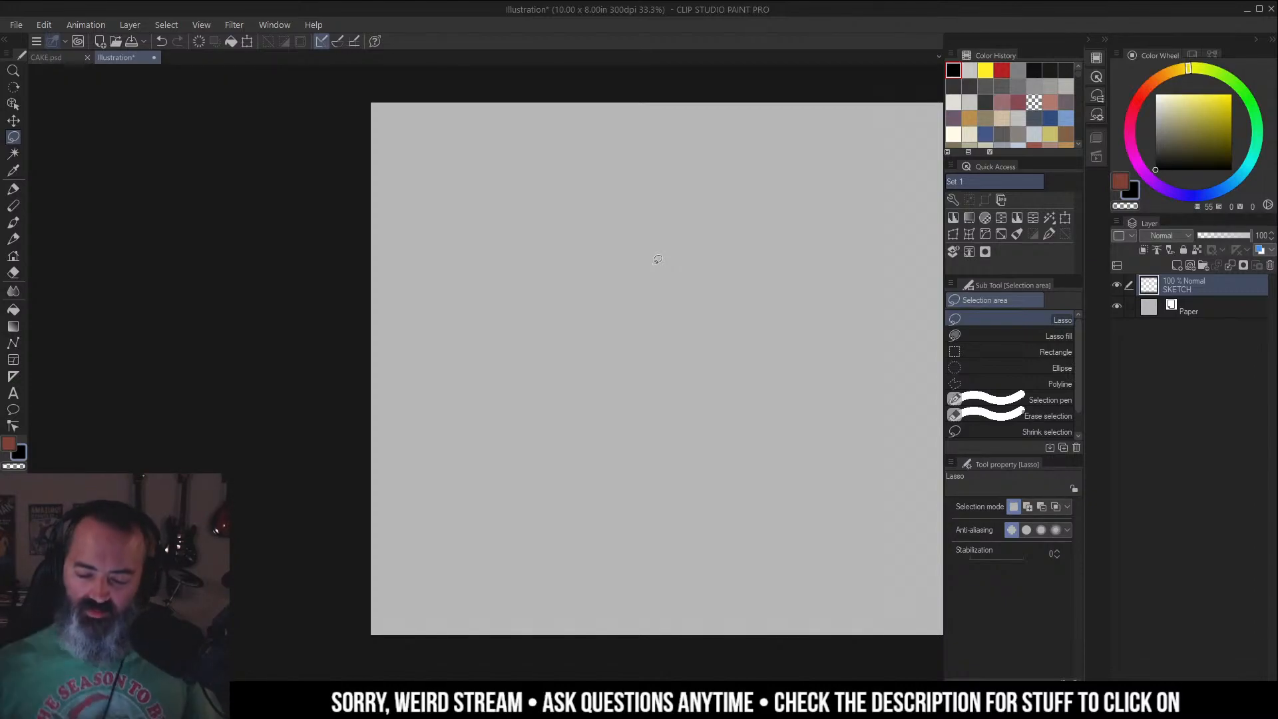
left_click_drag(696, 238, 710, 250)
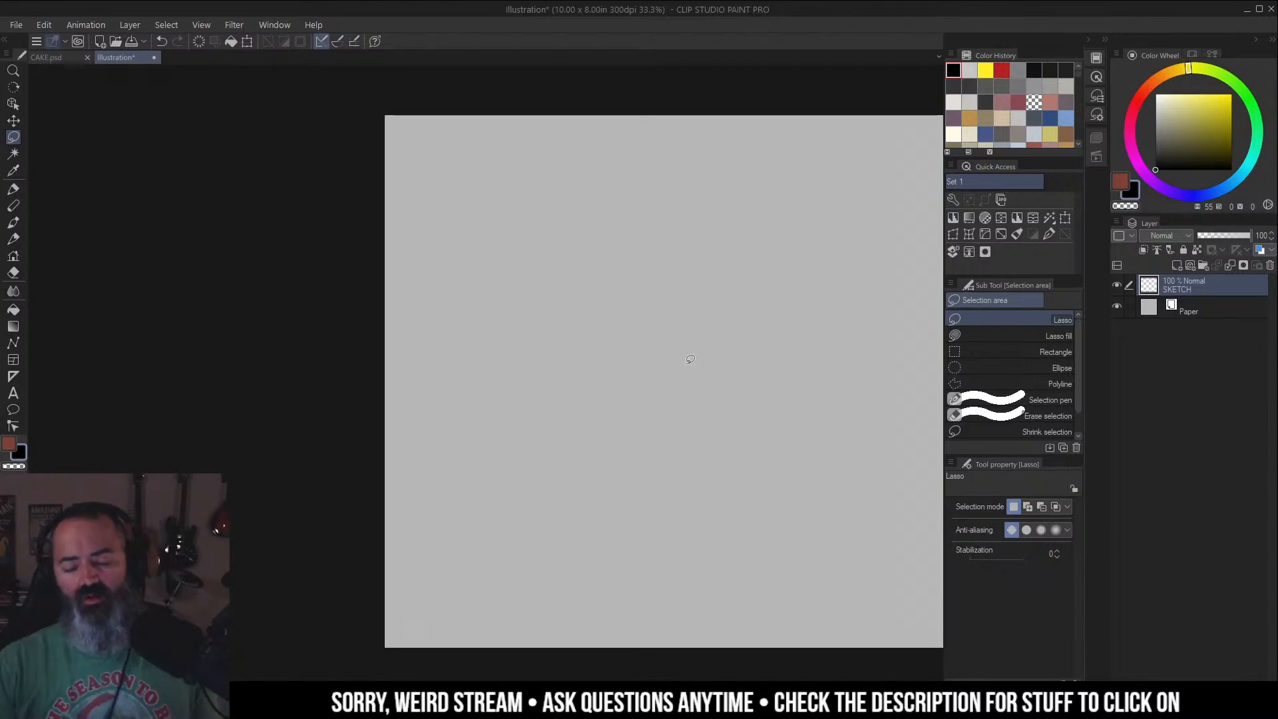
Sketch the cranium, jaw and front face line of a head in black with the RC Side Pencil at brush size 152.6.
key("b")
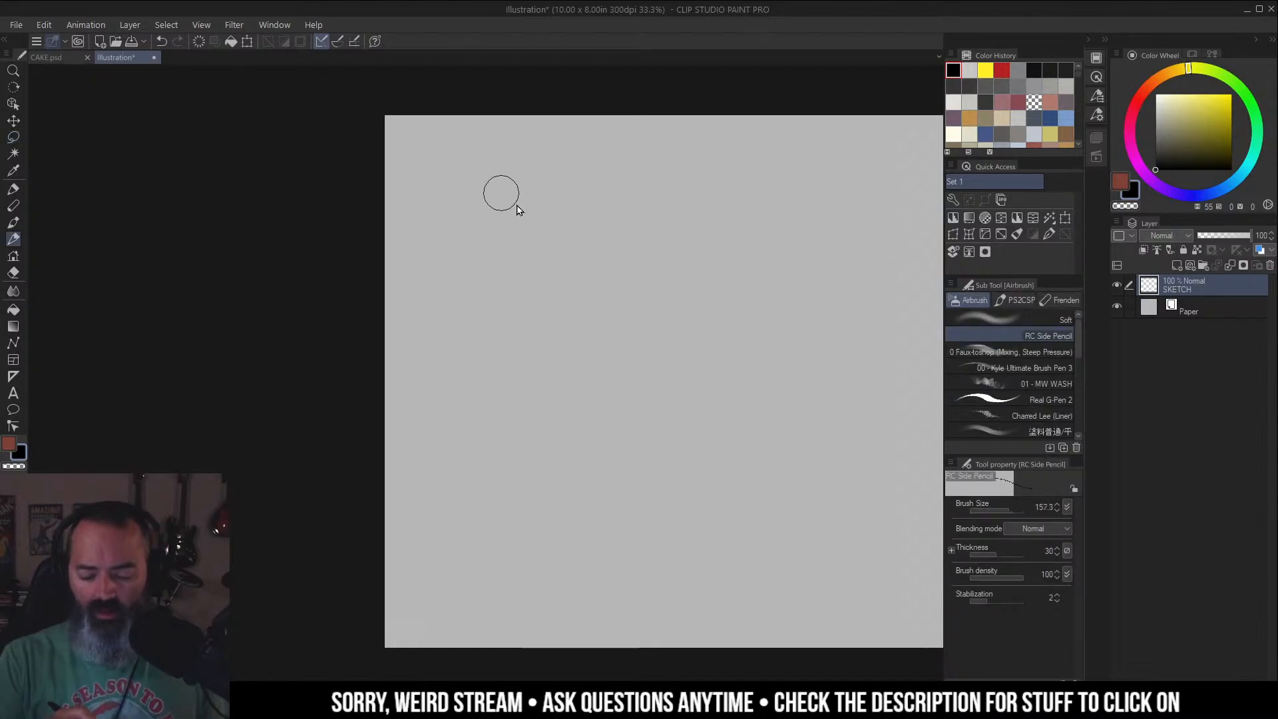
left_click_drag(519, 182, 506, 246)
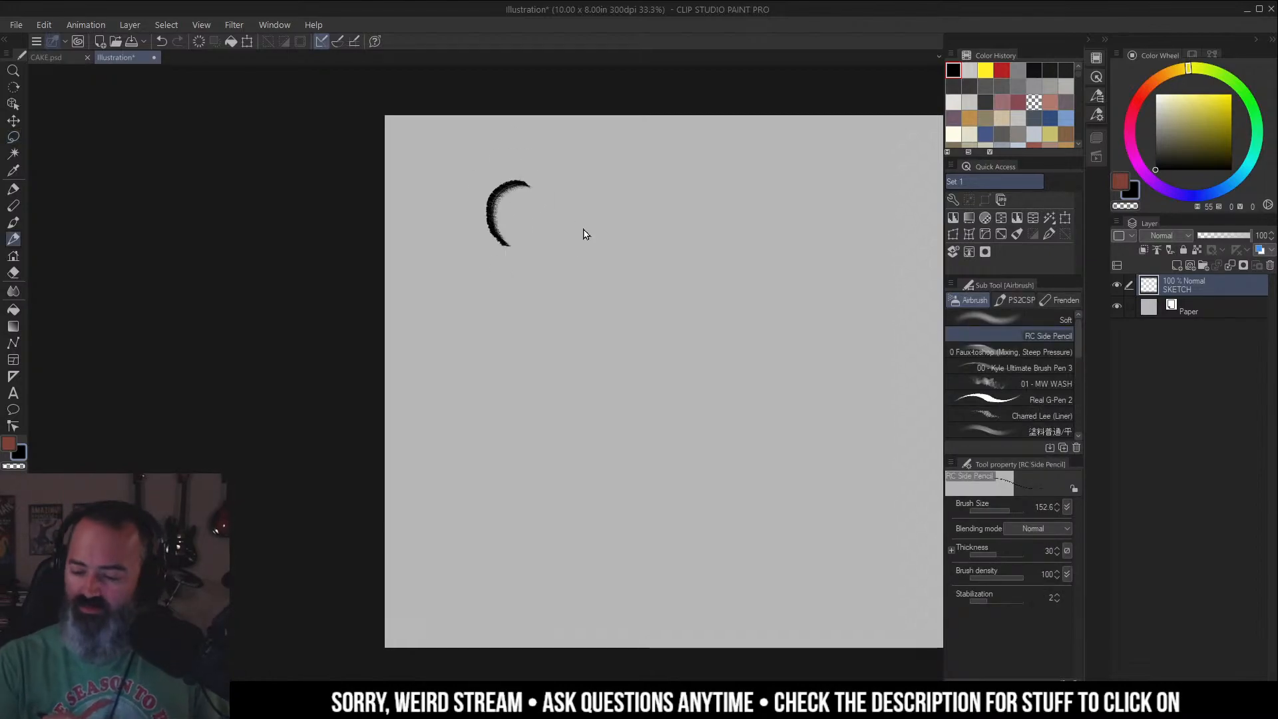
key("ctrl+z")
mouse_move(518, 178)
left_mouse_down()
mouse_move(464, 224)
mouse_move(514, 243)
mouse_move(510, 270)
mouse_move(546, 283)
left_mouse_up()
left_click_drag(473, 181, 547, 194)
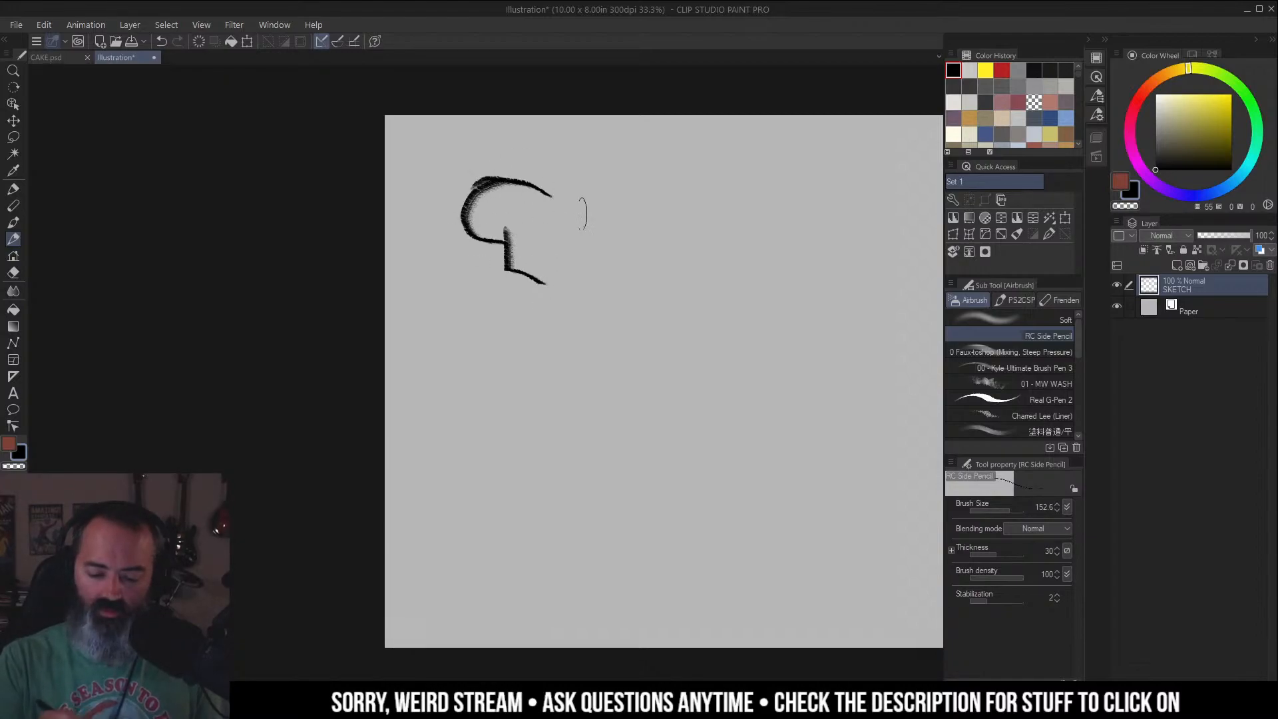
mouse_move(470, 188)
left_mouse_down()
mouse_move(558, 192)
mouse_move(553, 273)
left_mouse_up()
left_click_drag(562, 226, 554, 273)
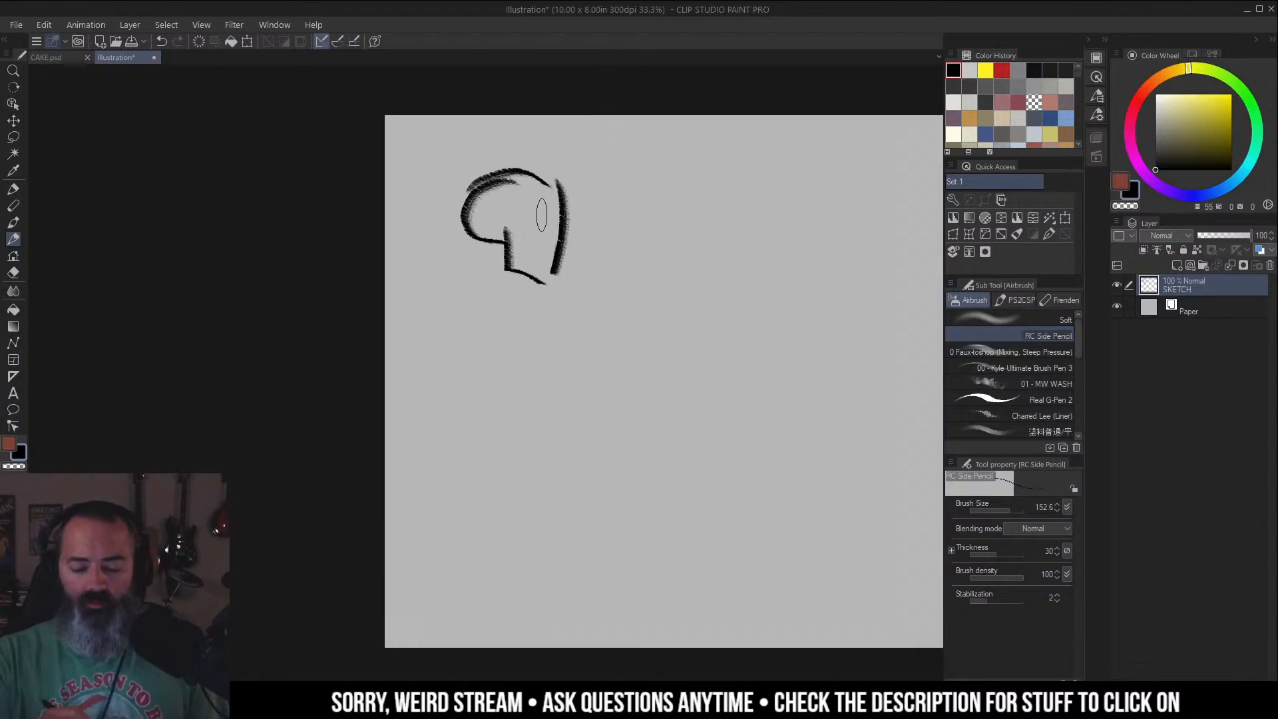
Draw a filled oval eye, a stitched mouth and a short brow on the head using a smaller brush.
mouse_move(545, 219)
left_mouse_down()
mouse_move(545, 208)
mouse_move(556, 252)
mouse_move(543, 256)
left_mouse_up()
key("ctrl+z")
left_click_drag(548, 245, 548, 257)
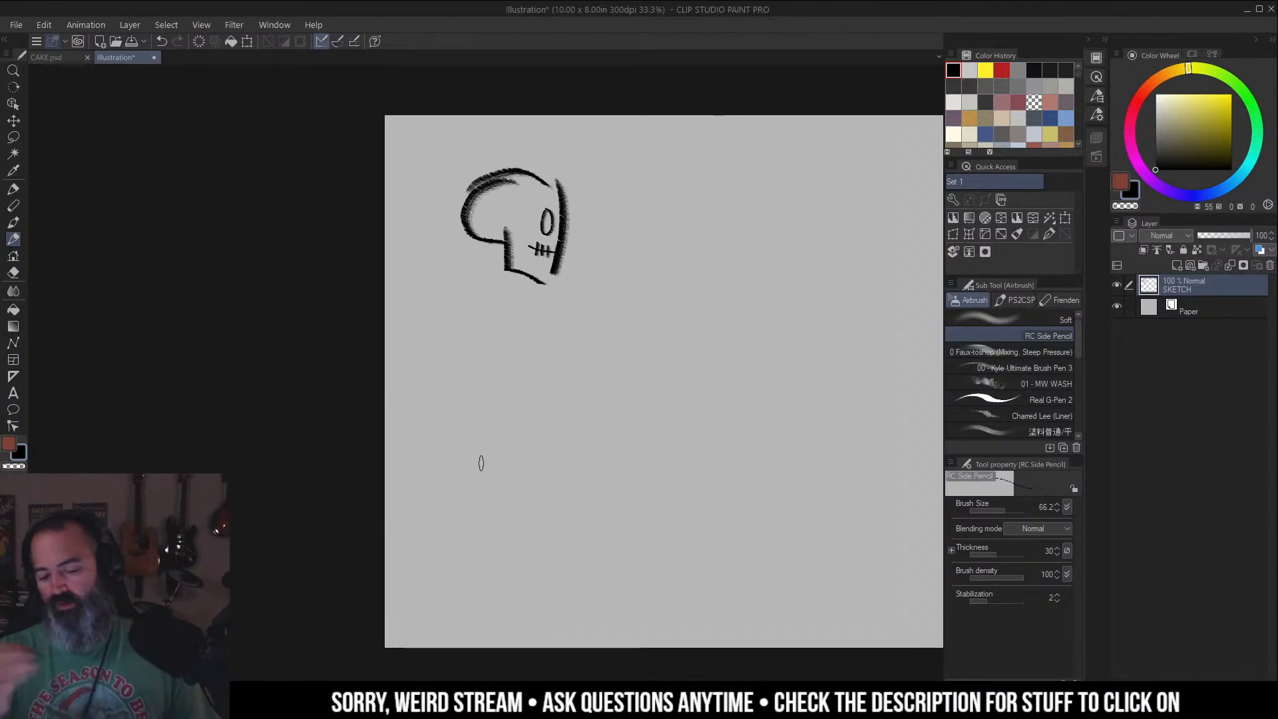
mouse_move(546, 207)
left_mouse_down()
mouse_move(544, 229)
mouse_move(547, 212)
mouse_move(556, 225)
mouse_move(548, 199)
left_mouse_up()
key("ctrl+z")
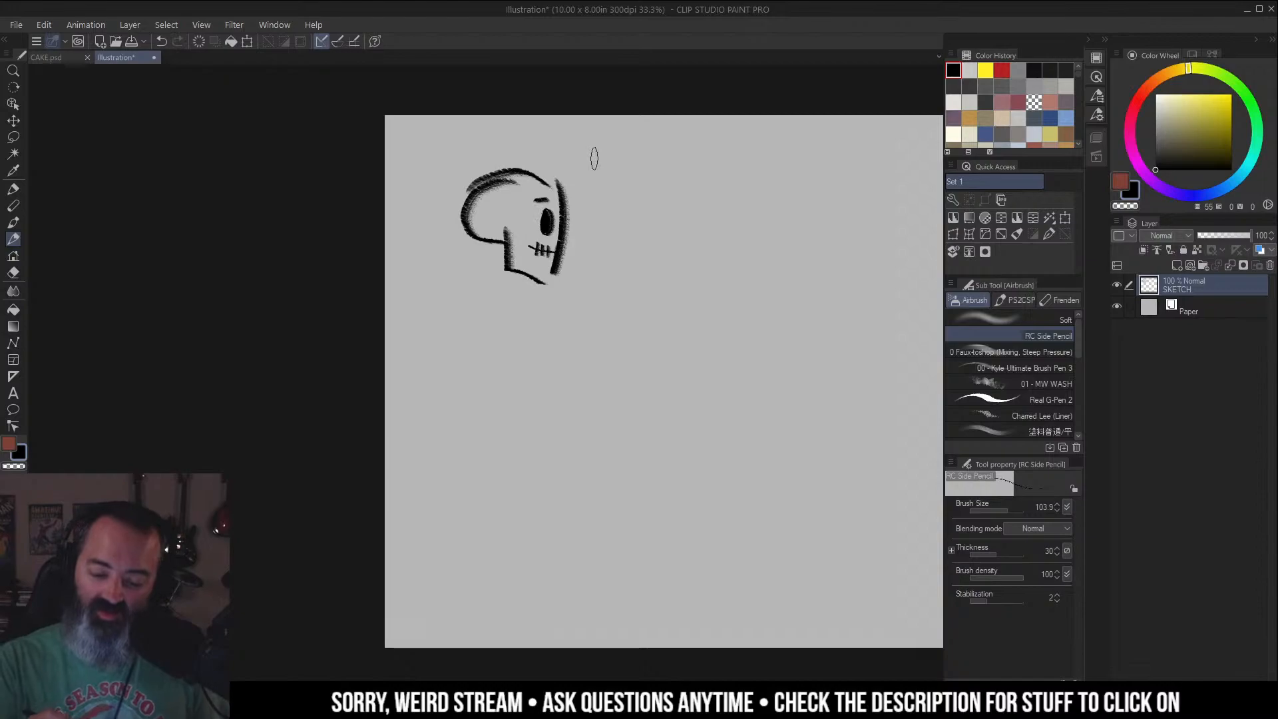
Draw the neck line from behind the jaw to the shoulder and the long back line below it at brush size 103.9.
mouse_move(498, 245)
left_mouse_down()
mouse_move(557, 235)
mouse_move(509, 279)
left_mouse_up()
mouse_move(565, 219)
left_mouse_down()
mouse_move(508, 283)
mouse_move(500, 383)
left_mouse_up()
left_click_drag(504, 288, 500, 404)
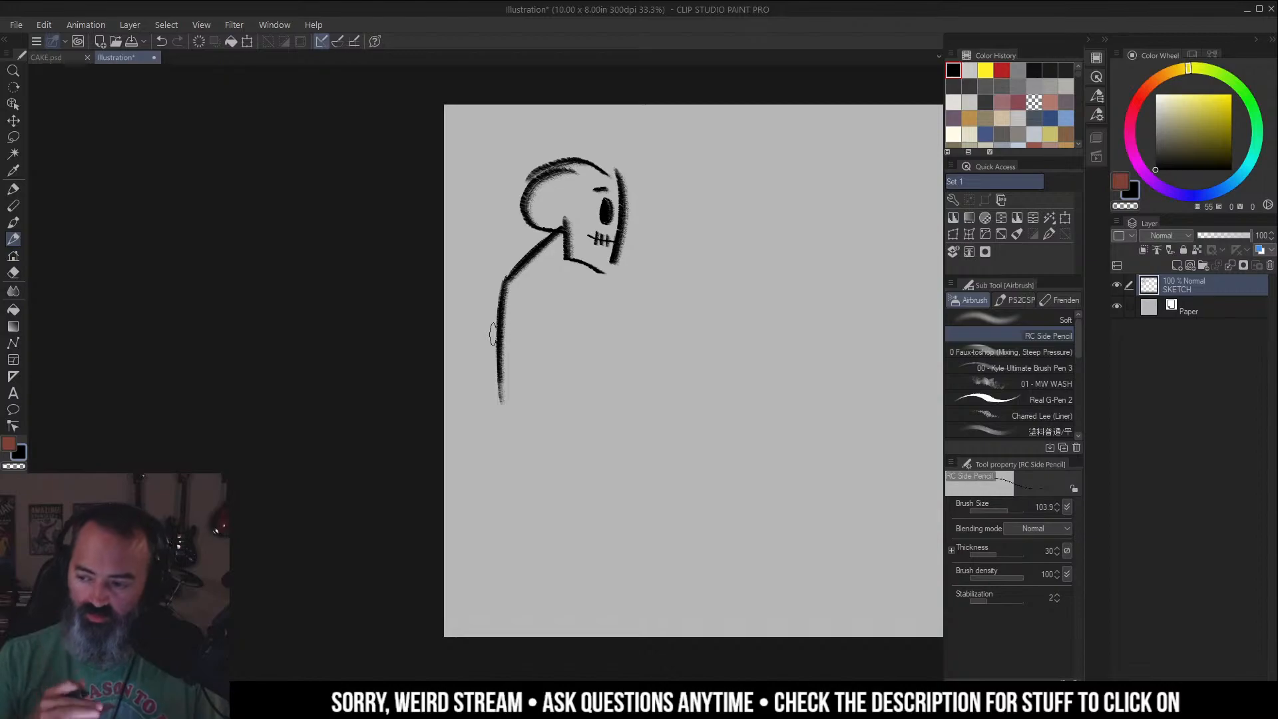
mouse_move(543, 245)
left_mouse_down()
mouse_move(533, 254)
mouse_move(551, 272)
left_mouse_up()
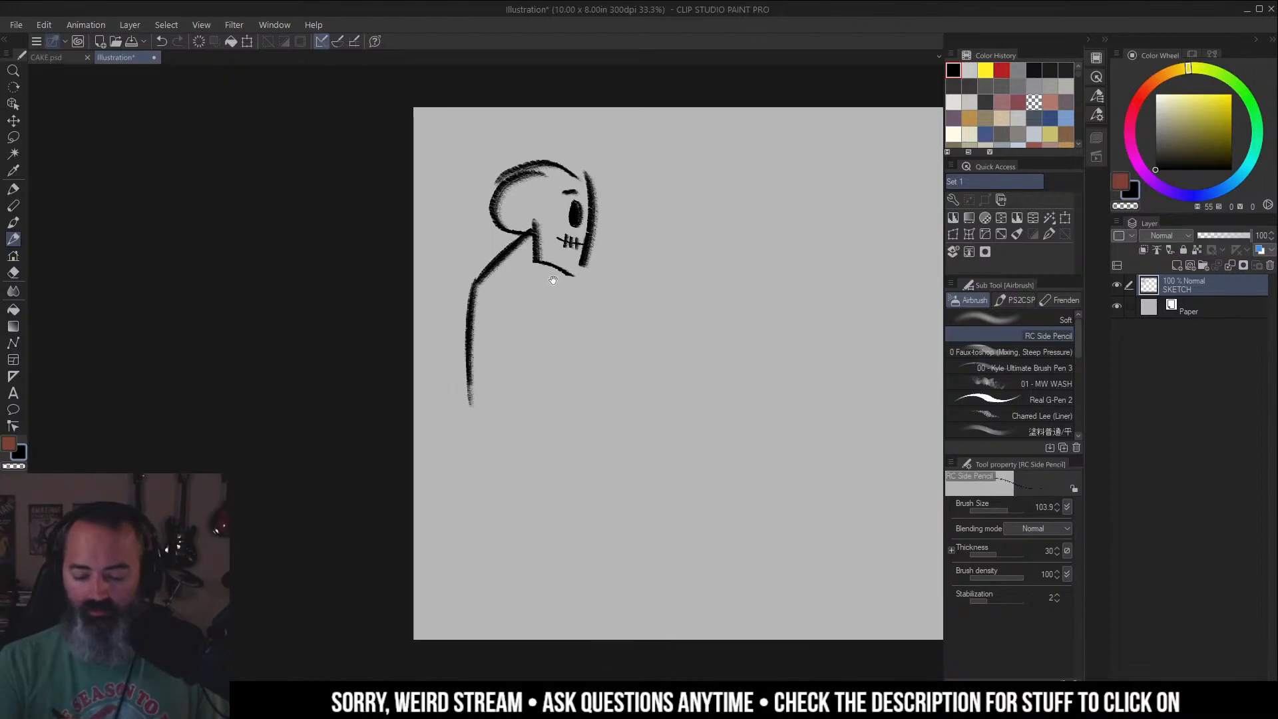
Add a new layer above SKETCH and name it TENSION.
left_click(1189, 269)
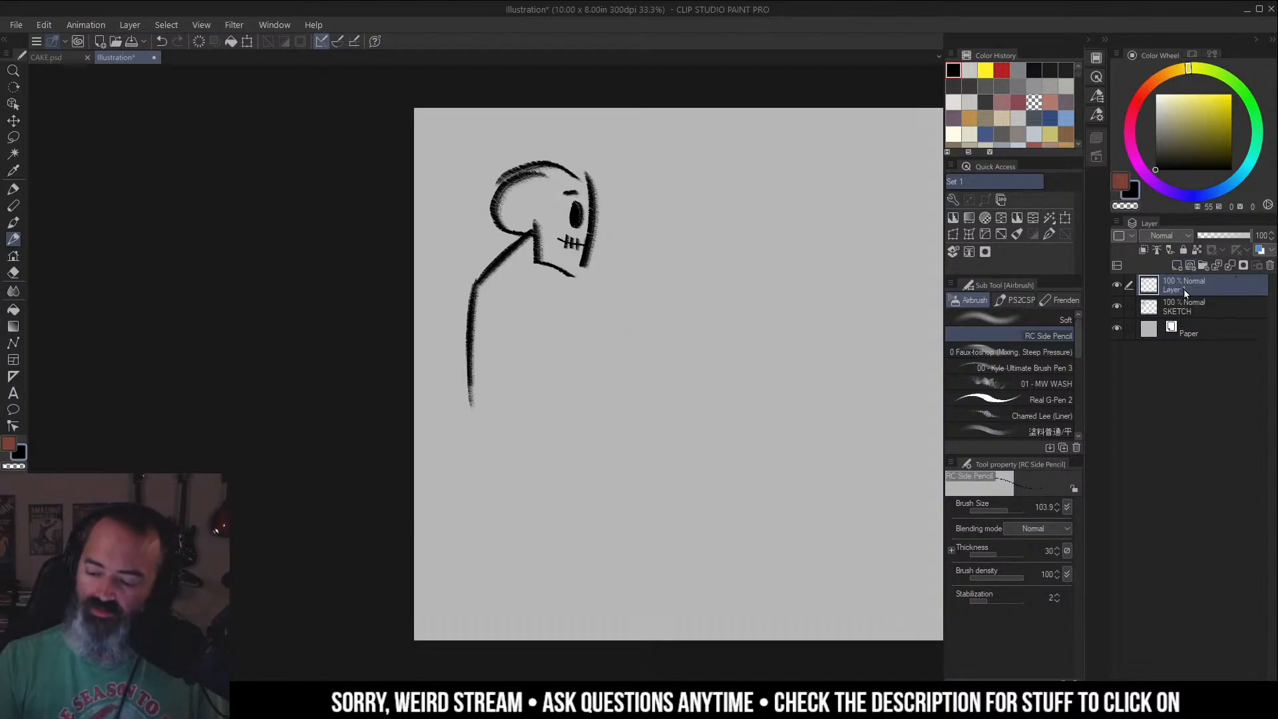
type("TE")
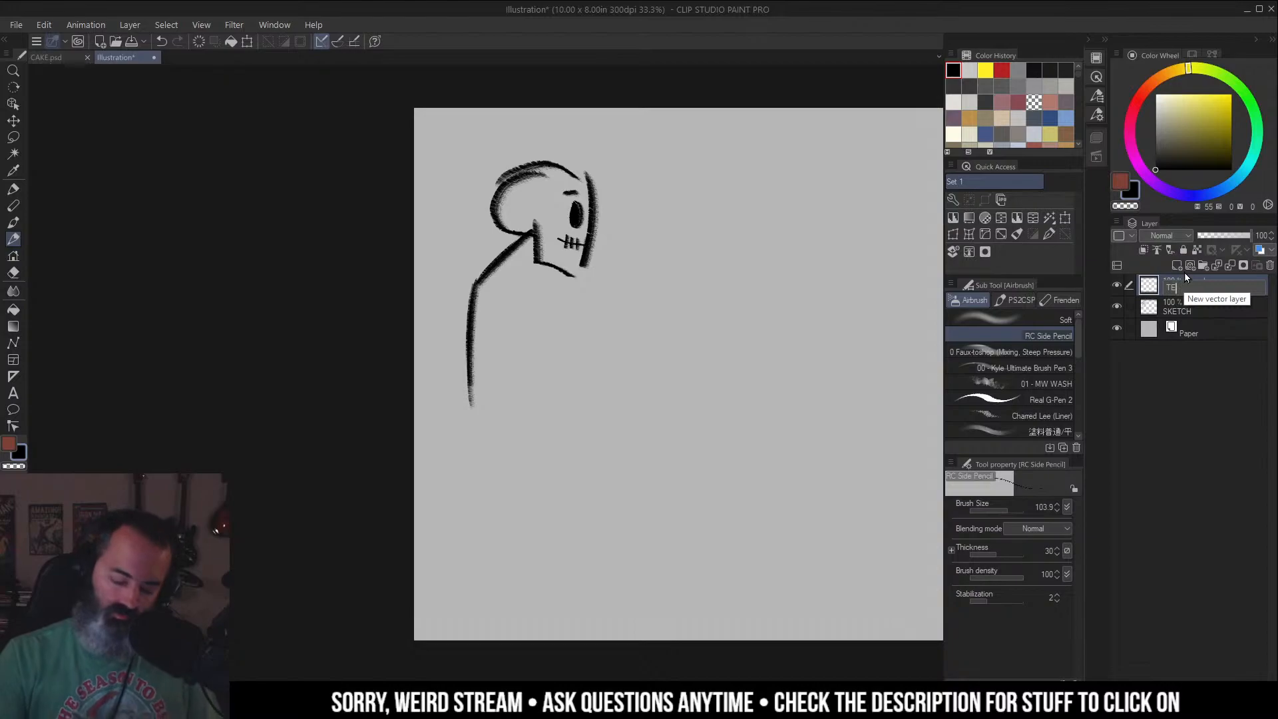
type("NSION")
key("Return")
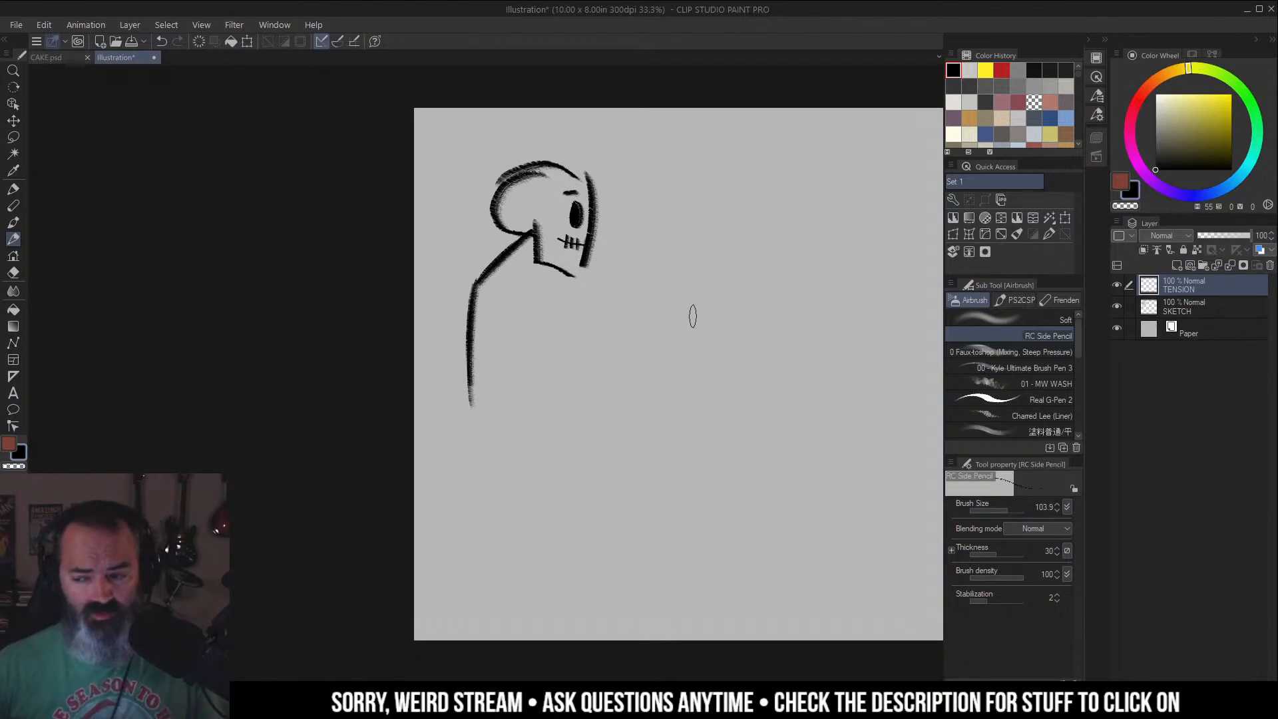
left_click_drag(642, 239, 632, 242)
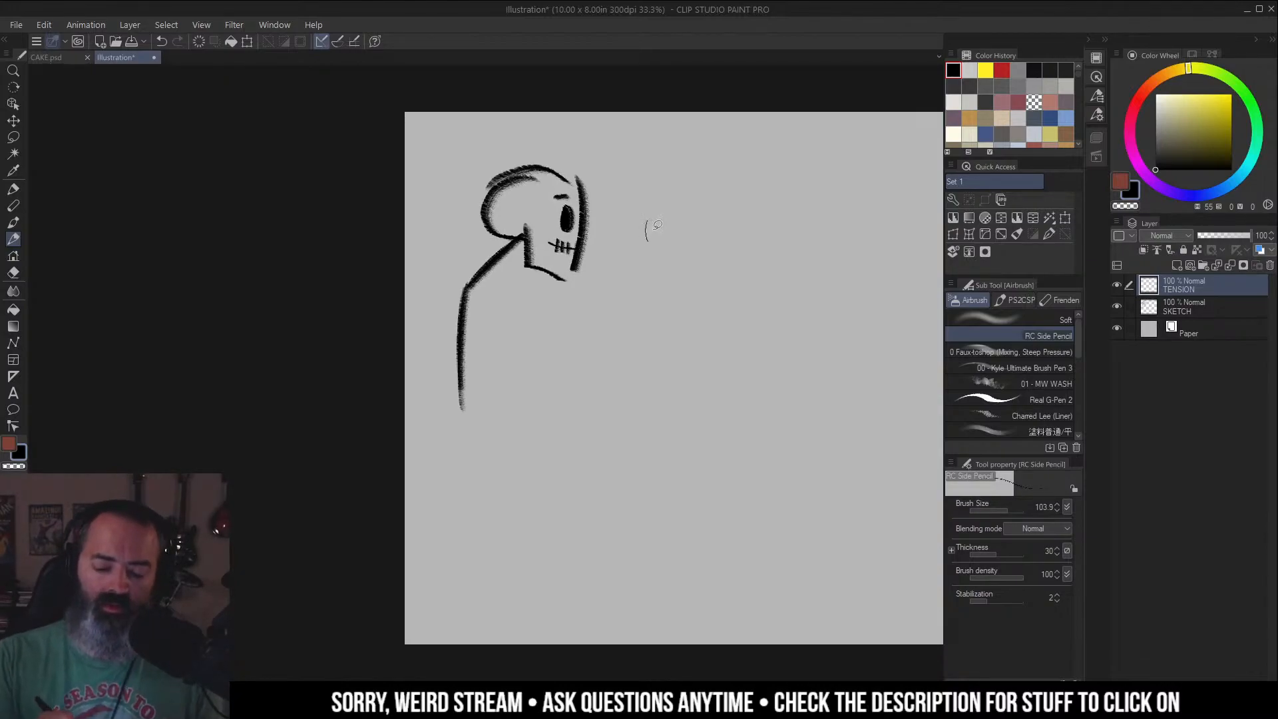
key("m")
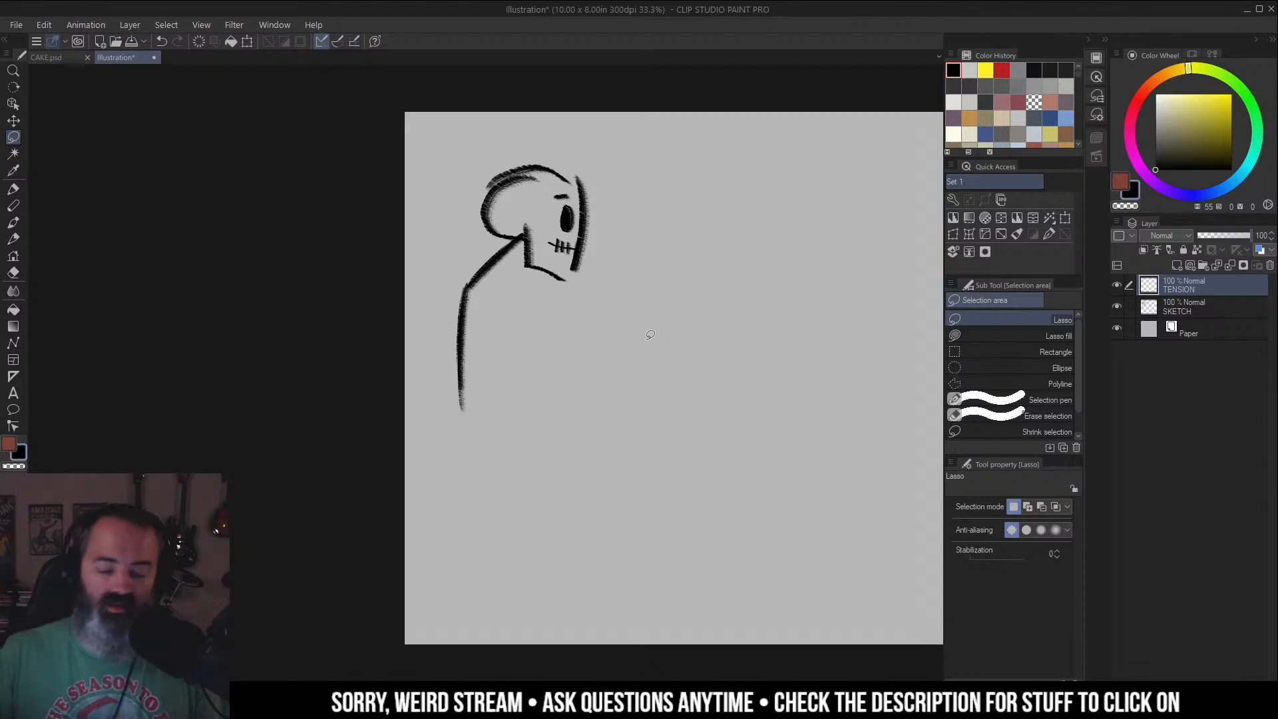
left_click_drag(614, 266, 616, 268)
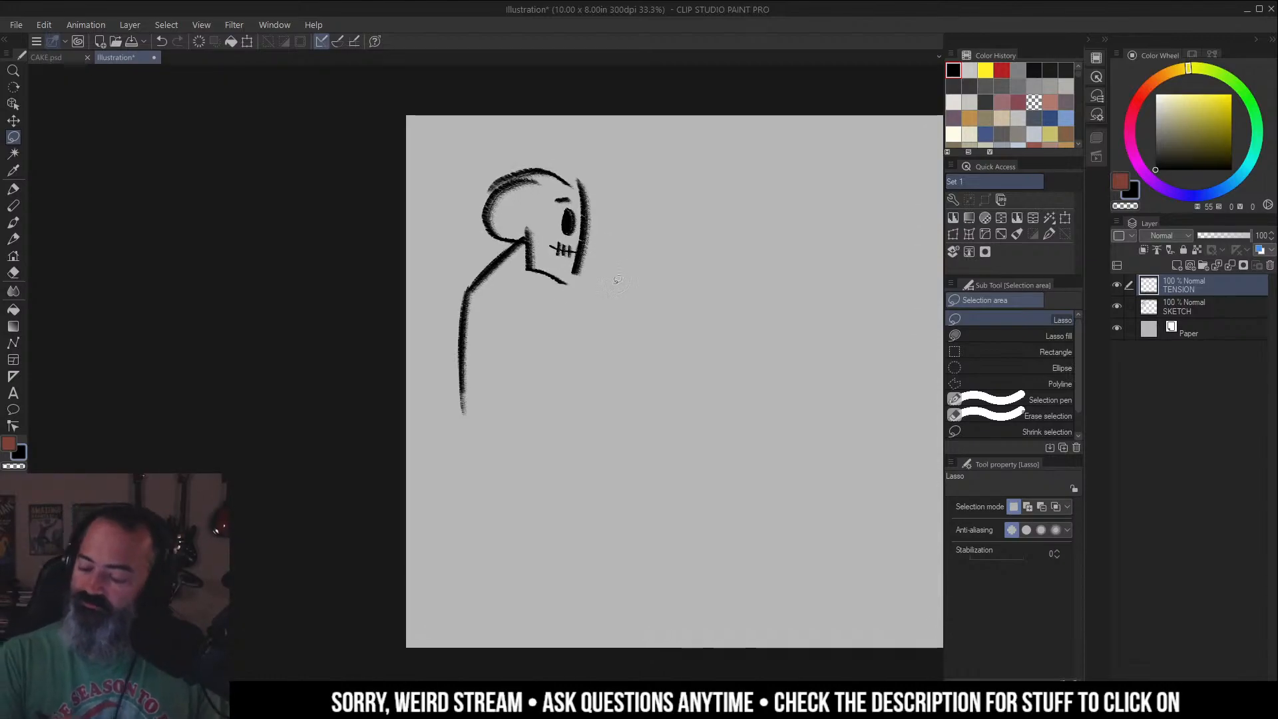
key("b")
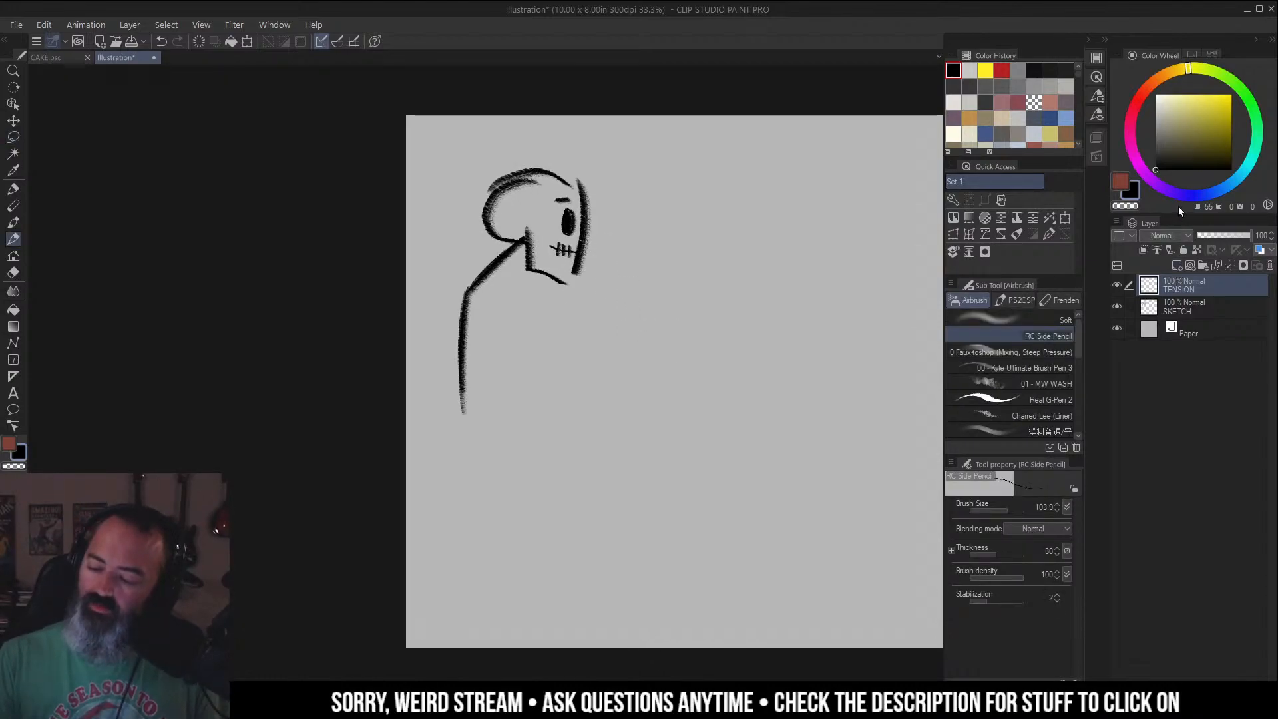
Try shading beside the jaw and neck line in a muted red on the TENSION layer.
left_click(1144, 90)
left_click(1190, 114)
left_click_drag(1190, 115, 1195, 118)
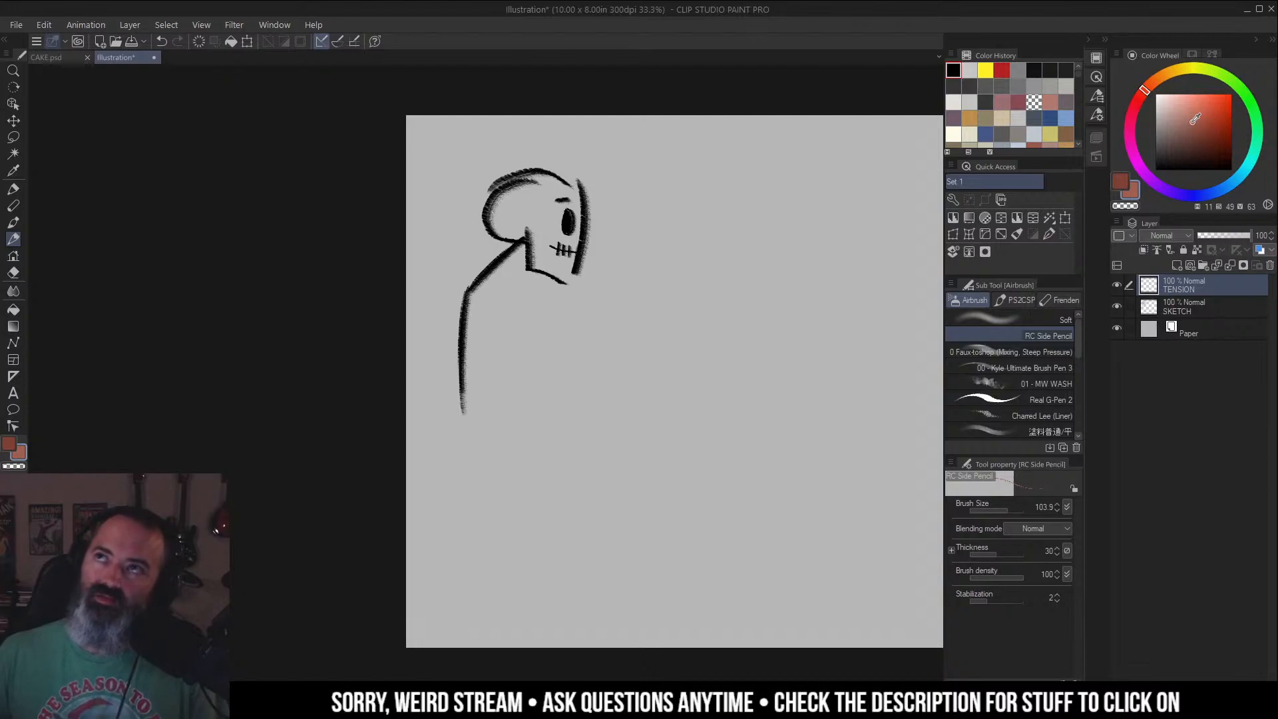
mouse_move(601, 238)
left_mouse_down()
mouse_move(626, 231)
mouse_move(548, 256)
left_mouse_up()
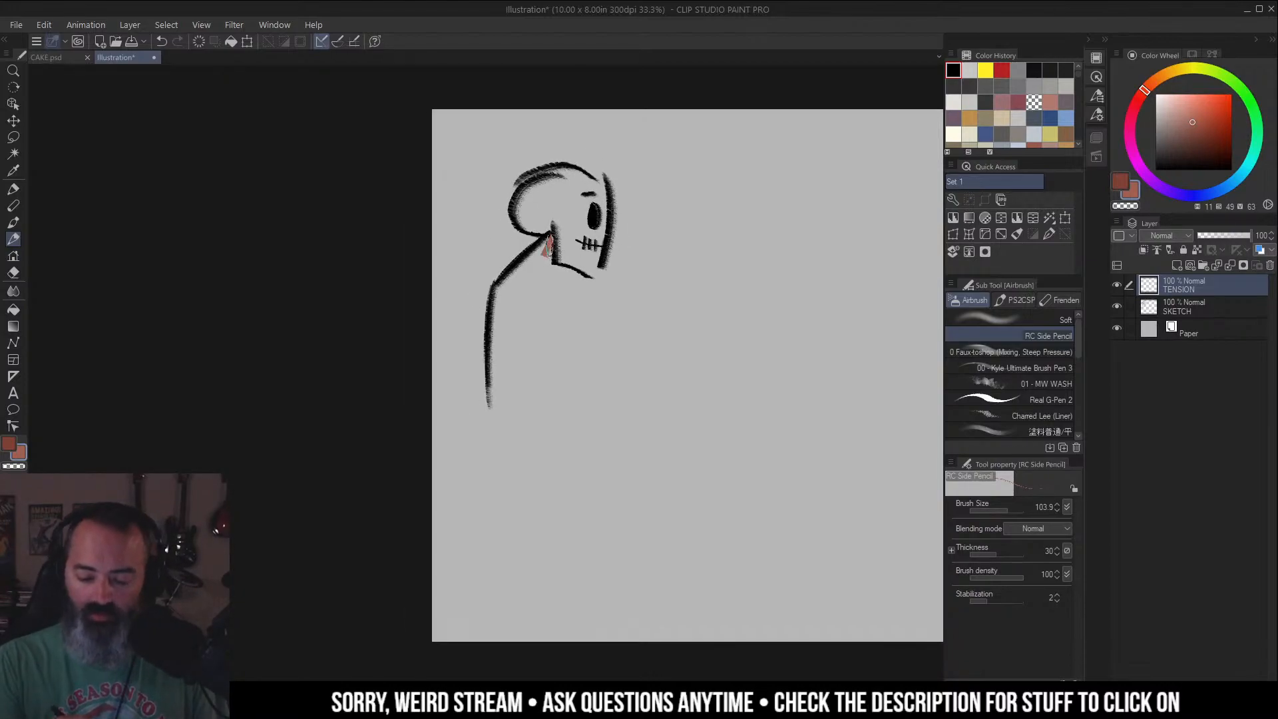
key("ctrl+z")
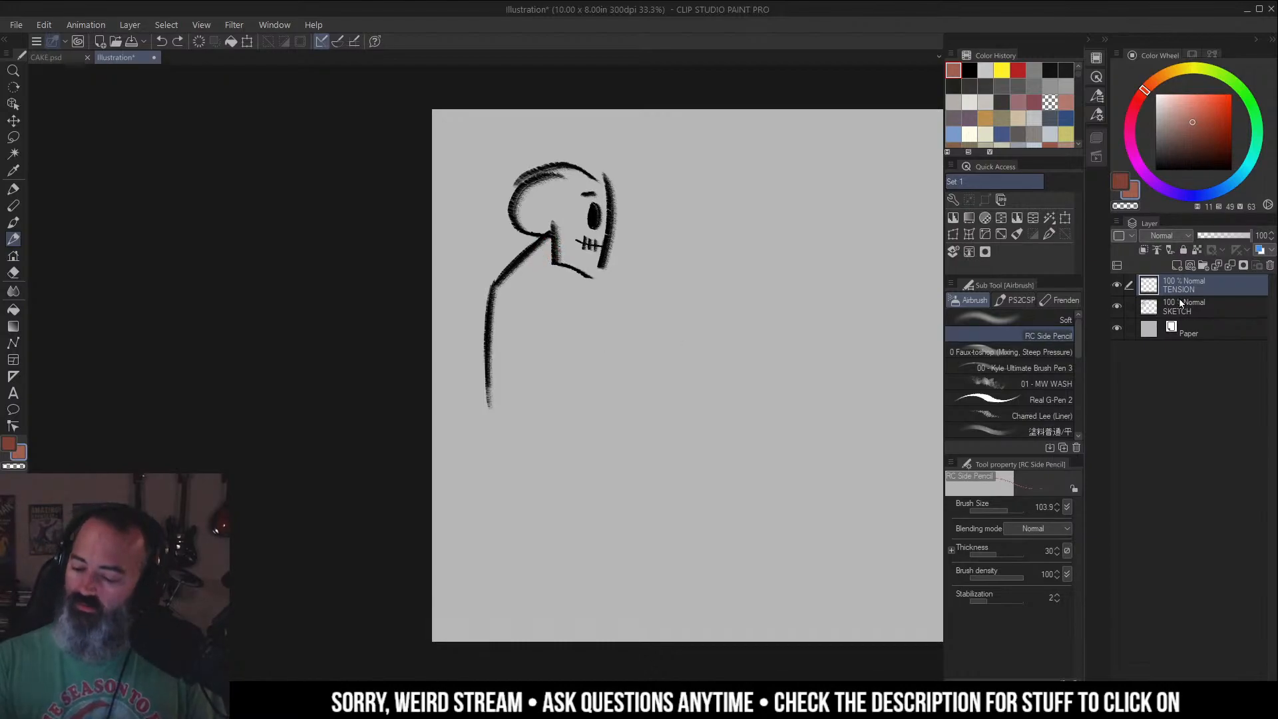
Move the TENSION layer below SKETCH and set the drawing colour to a saturated red (hue 5, saturation 75, value 70).
left_click_drag(1179, 305, 1179, 307)
left_click(1207, 118)
left_click(1140, 98)
left_click(1212, 117)
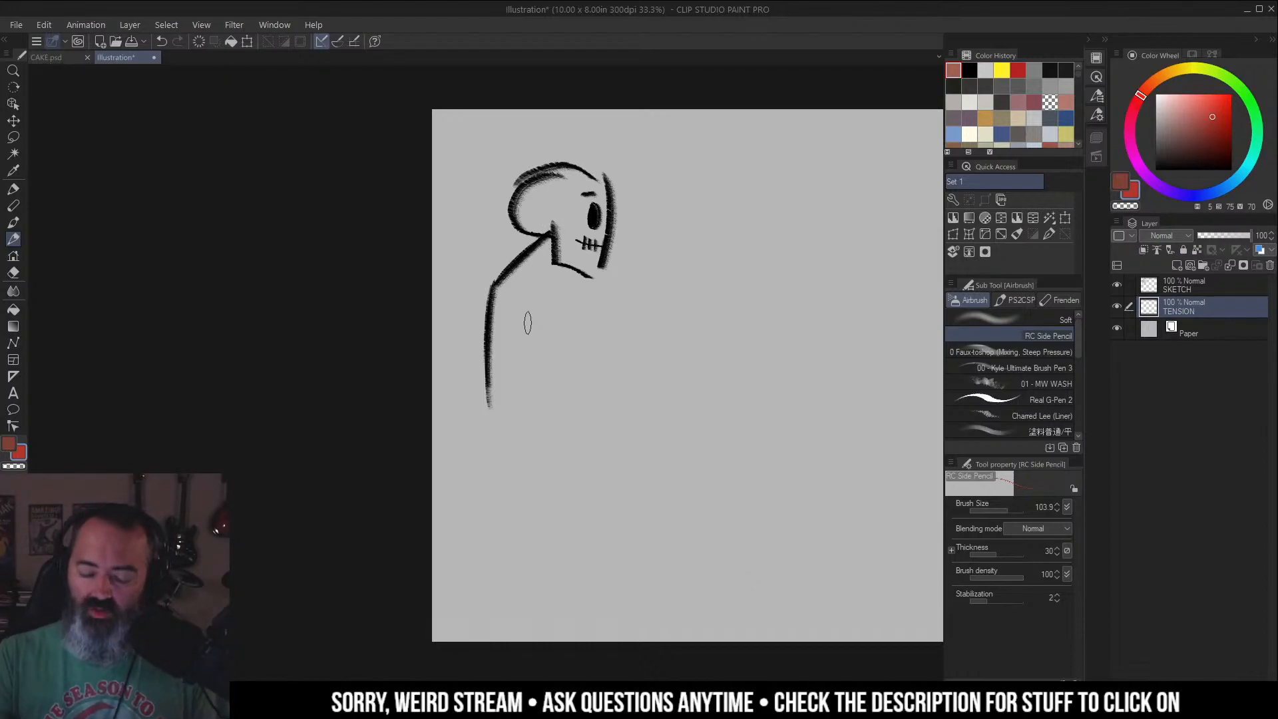
Paint a red band along the underside of the neck-to-shoulder line on the TENSION layer.
left_click_drag(551, 233, 506, 298)
key("ctrl+z")
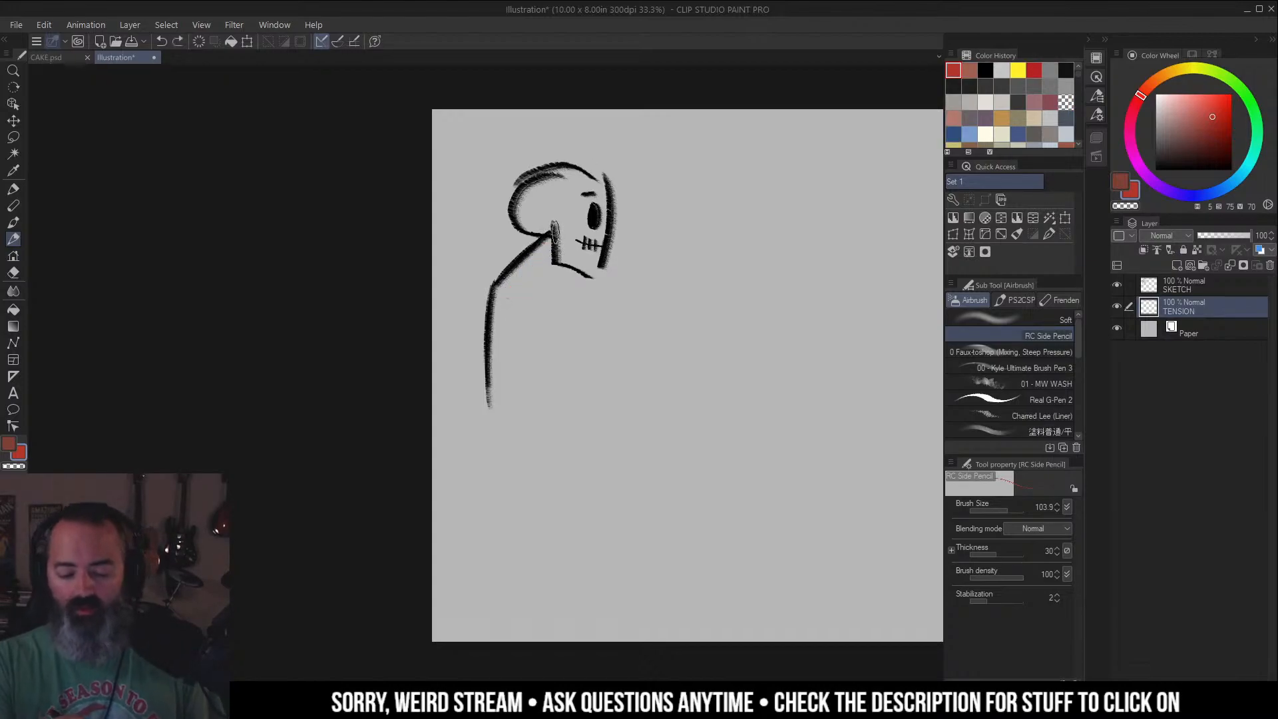
mouse_move(552, 238)
left_mouse_down()
mouse_move(476, 317)
mouse_move(496, 290)
left_mouse_up()
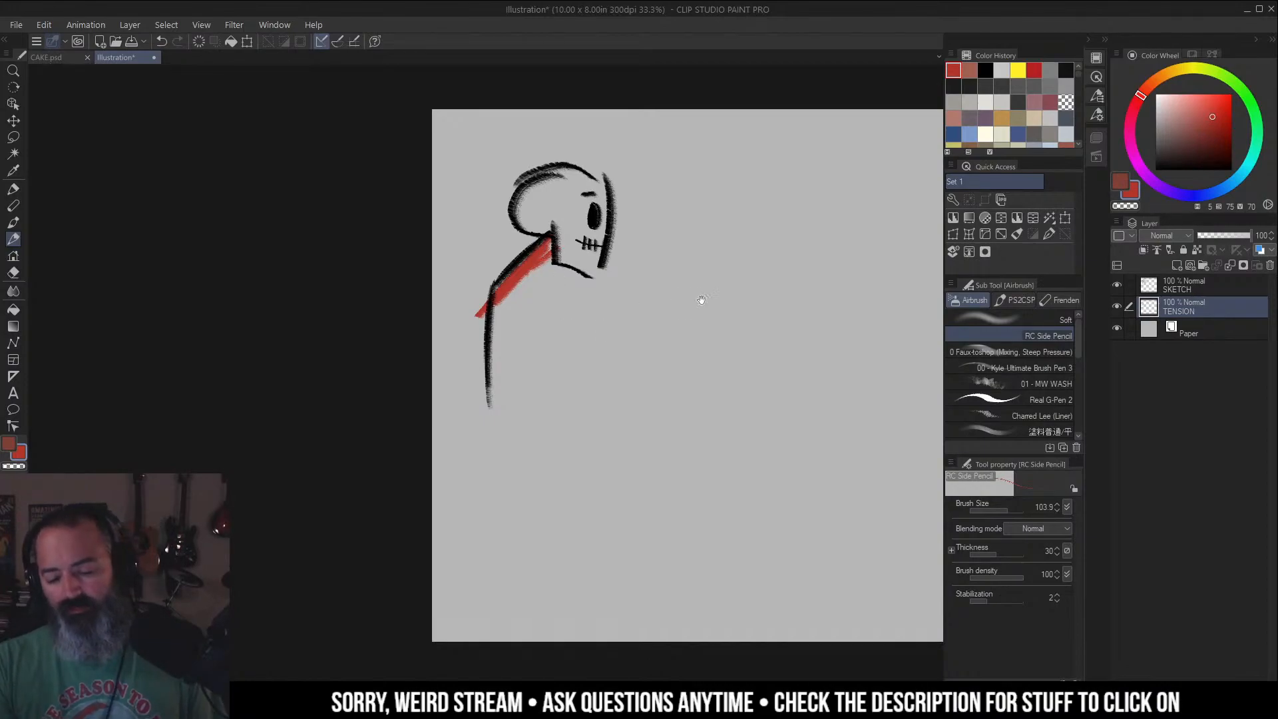
left_click_drag(699, 300, 553, 316)
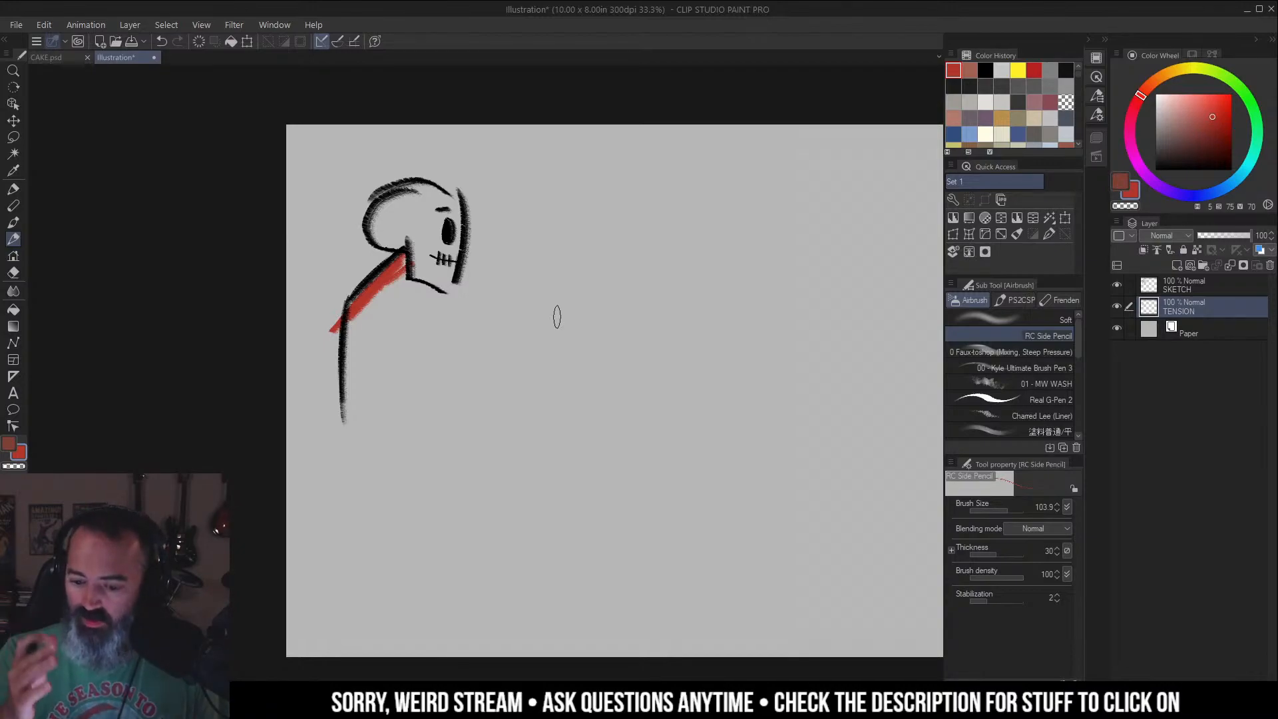
Sketch a black back-view head with a centre line and a short neck beside the profile figure, and label it BACK.
left_click_drag(599, 239, 587, 249)
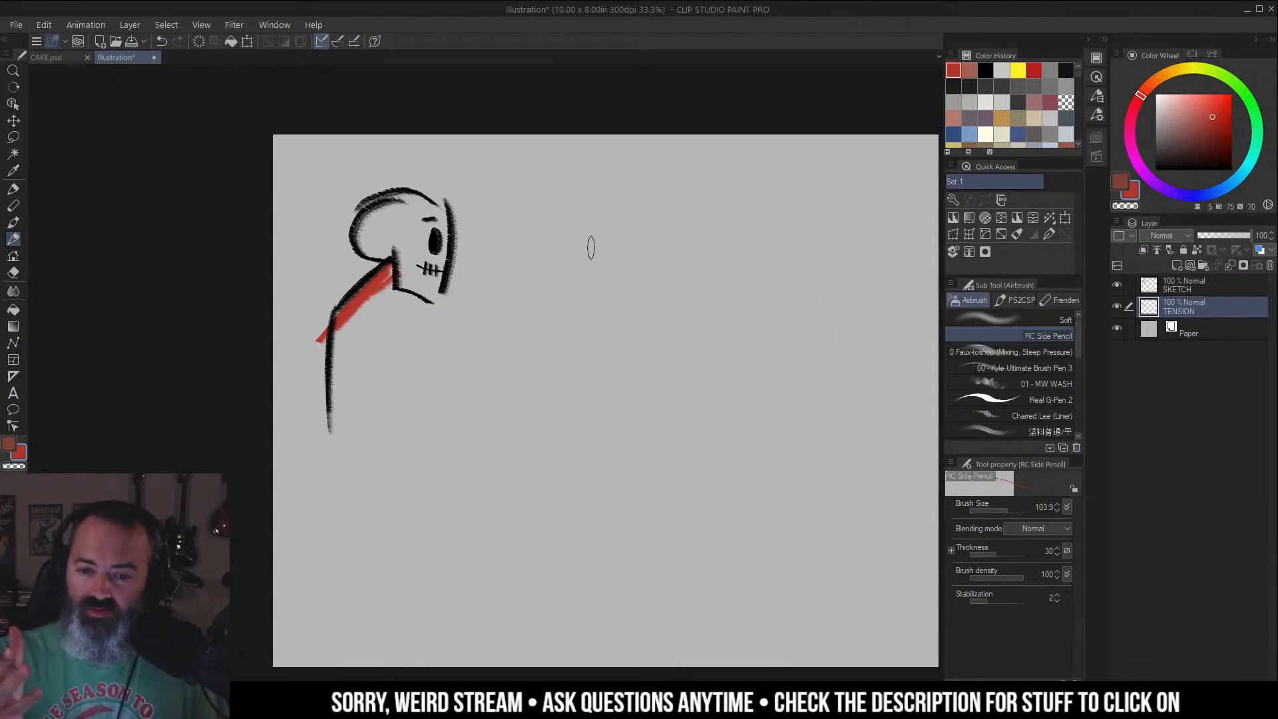
mouse_move(548, 267)
left_mouse_down()
mouse_move(543, 252)
mouse_move(561, 255)
left_mouse_up()
left_click(433, 224, "alt")
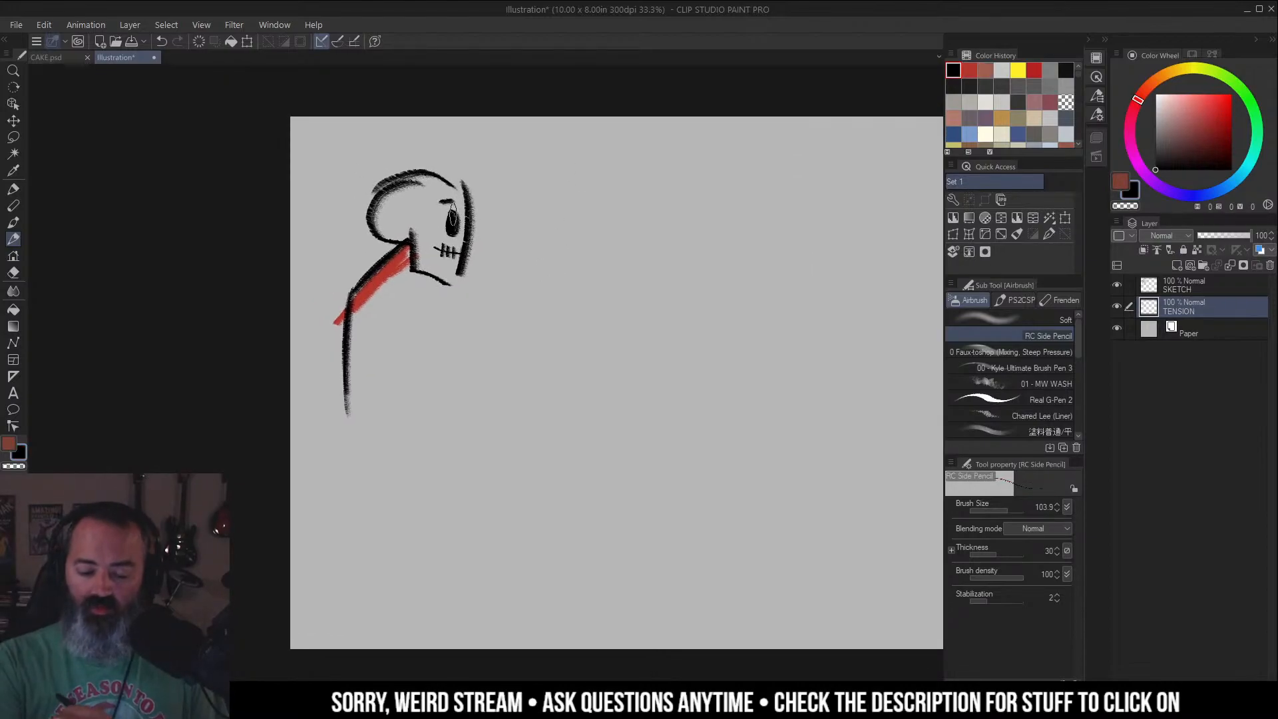
mouse_move(533, 194)
left_mouse_down()
mouse_move(584, 185)
mouse_move(529, 201)
mouse_move(528, 246)
mouse_move(541, 254)
mouse_move(594, 250)
mouse_move(591, 192)
mouse_move(549, 280)
left_mouse_up()
left_click_drag(582, 262, 583, 280)
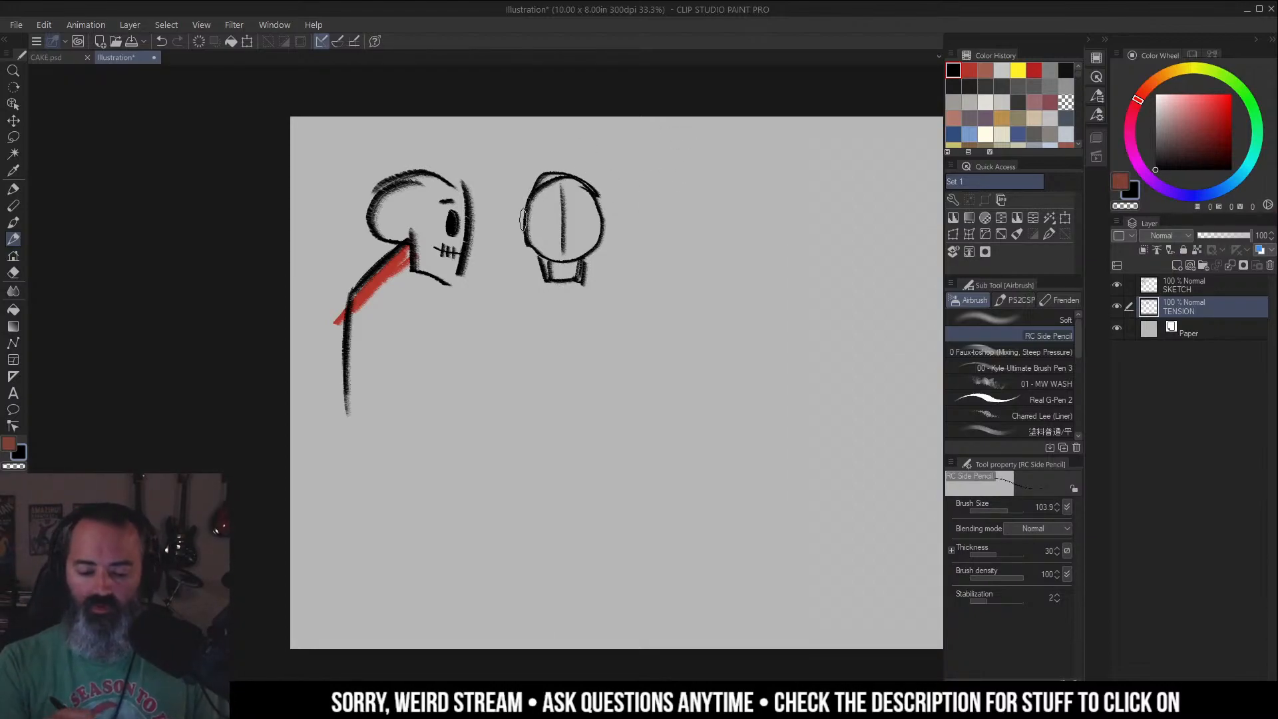
mouse_move(545, 139)
left_mouse_down()
mouse_move(546, 163)
mouse_move(609, 157)
left_mouse_up()
left_click_drag(623, 230, 619, 214)
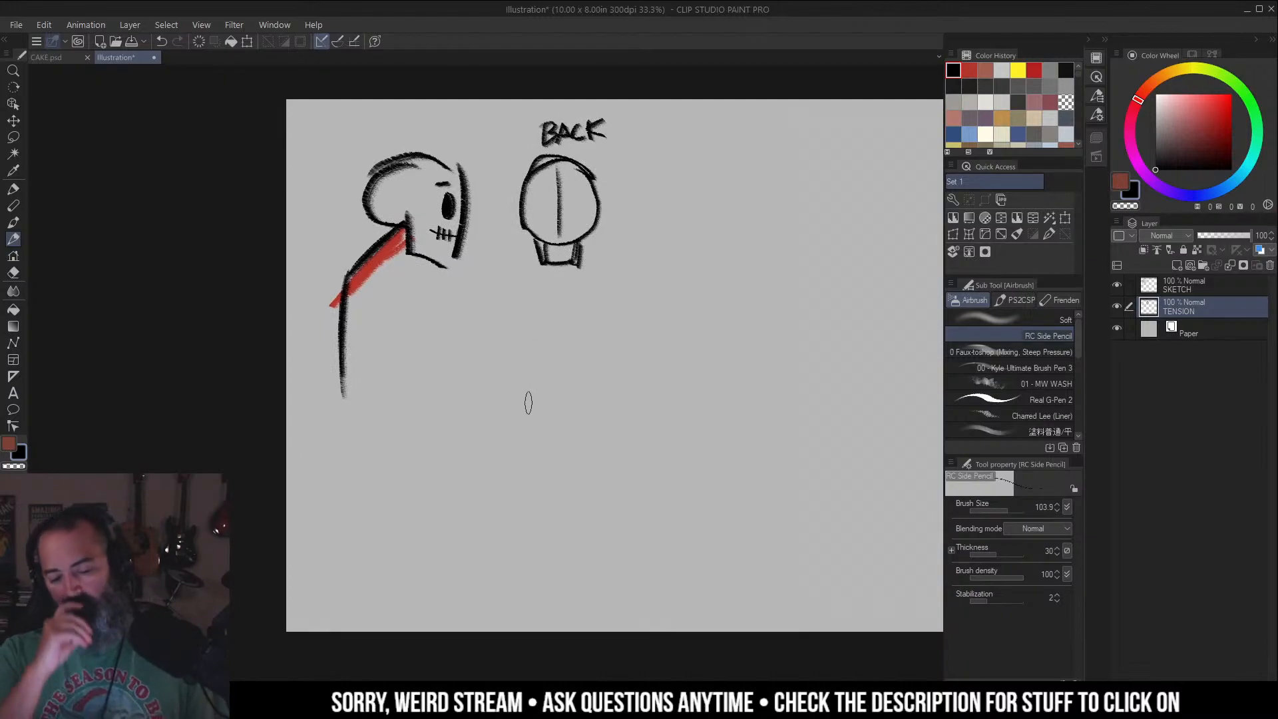
Draw a thick black spine line straight down from the neck of the back-view figure.
left_click_drag(606, 227, 597, 240)
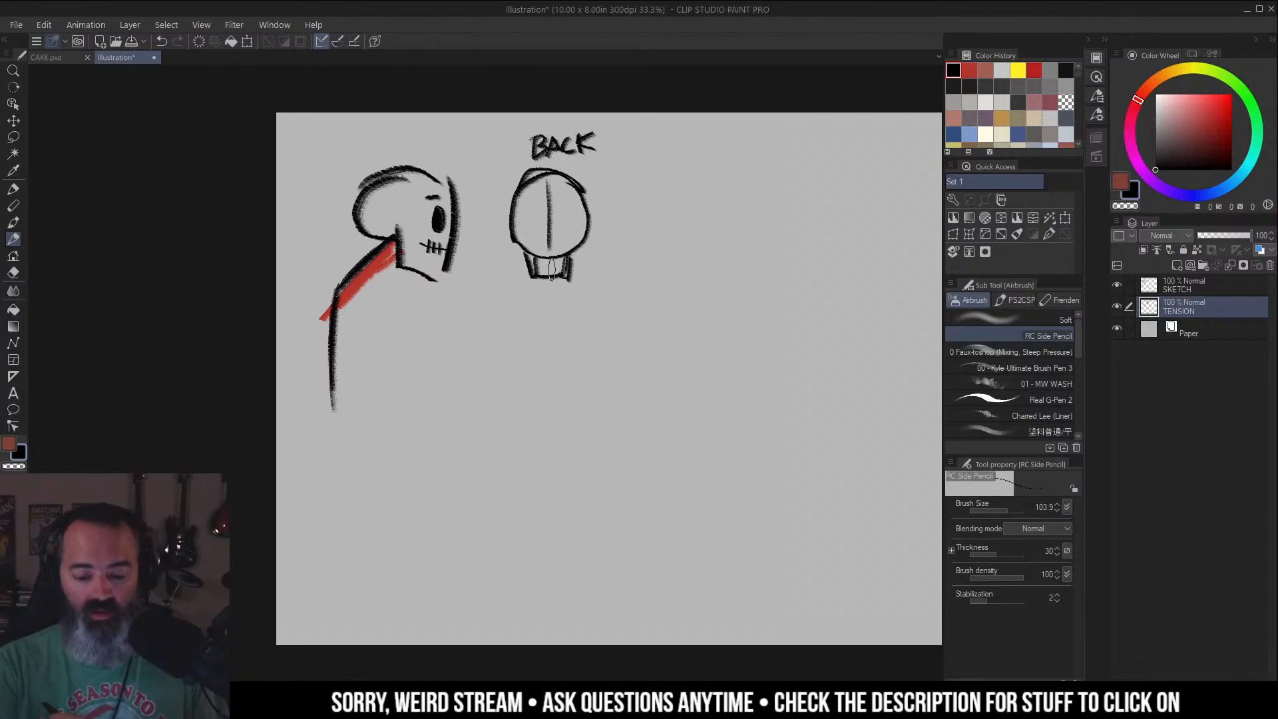
left_click_drag(547, 259, 554, 411)
left_click_drag(541, 296, 555, 296)
key("ctrl+z")
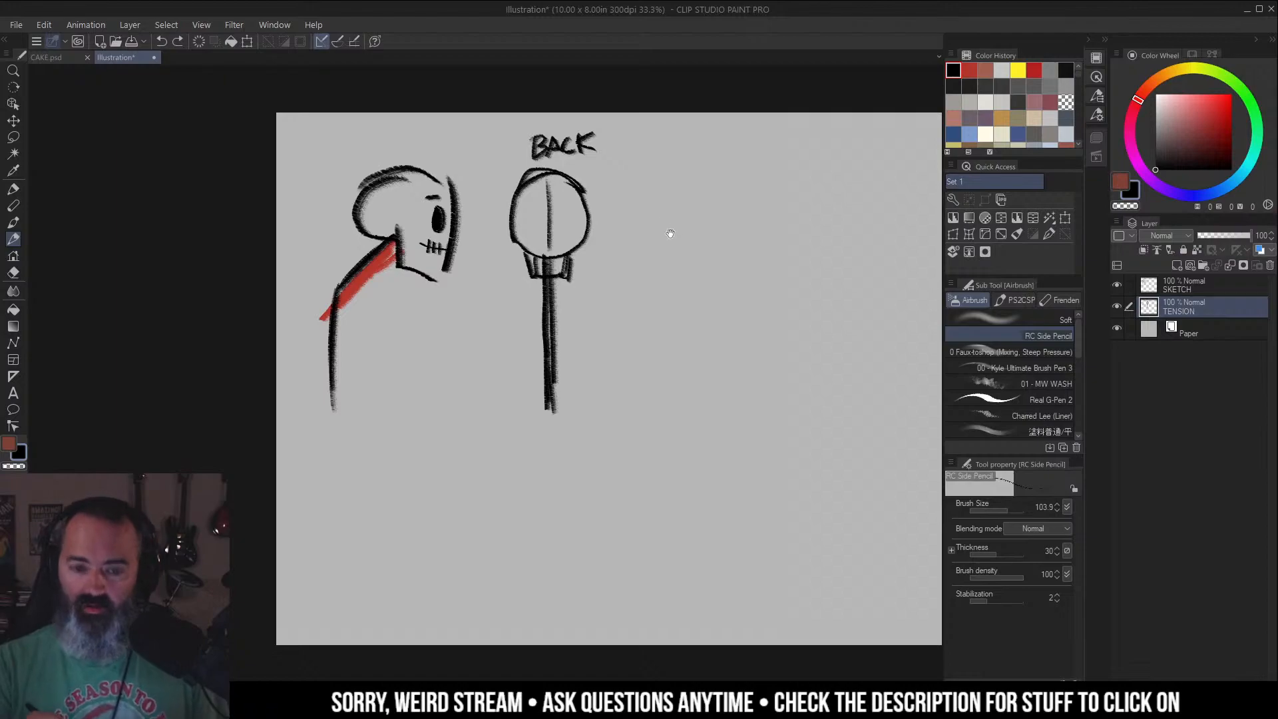
left_click_drag(671, 234, 691, 240)
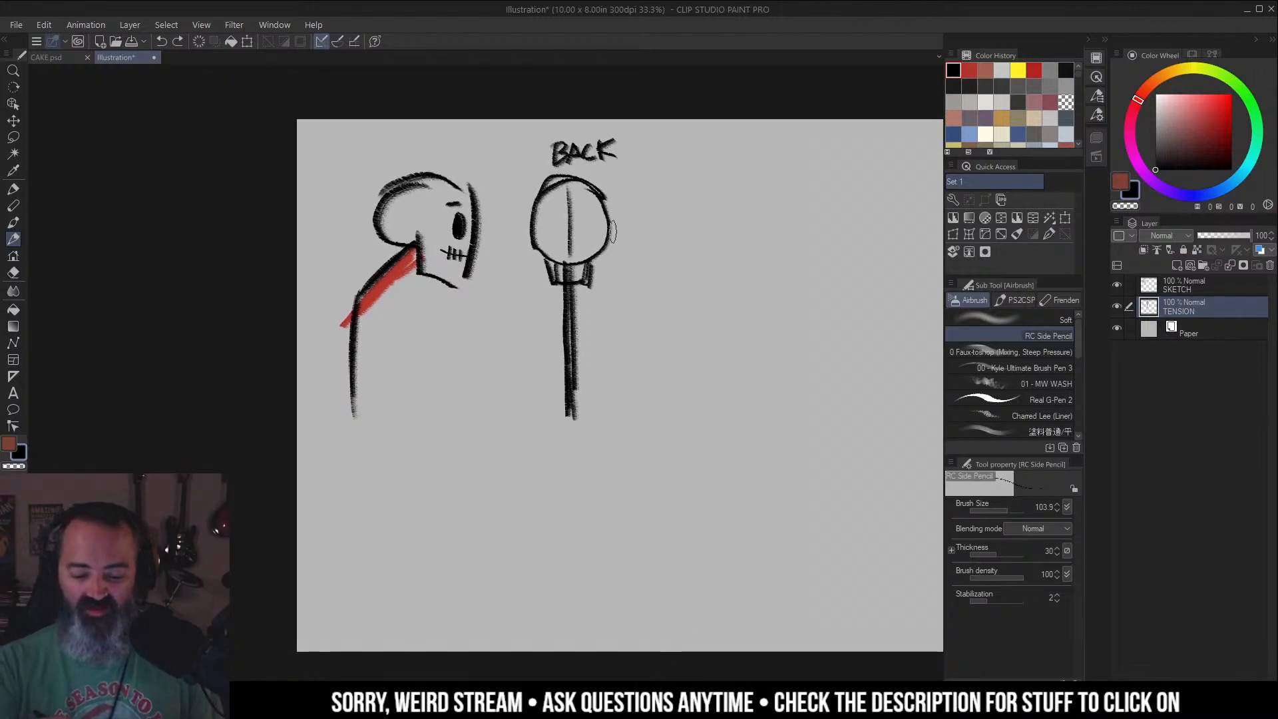
Label the profile figure's upper back T3 and sketch the shoulder and arm outlines in black.
left_click_drag(320, 289, 336, 287)
left_click_drag(329, 288, 338, 310)
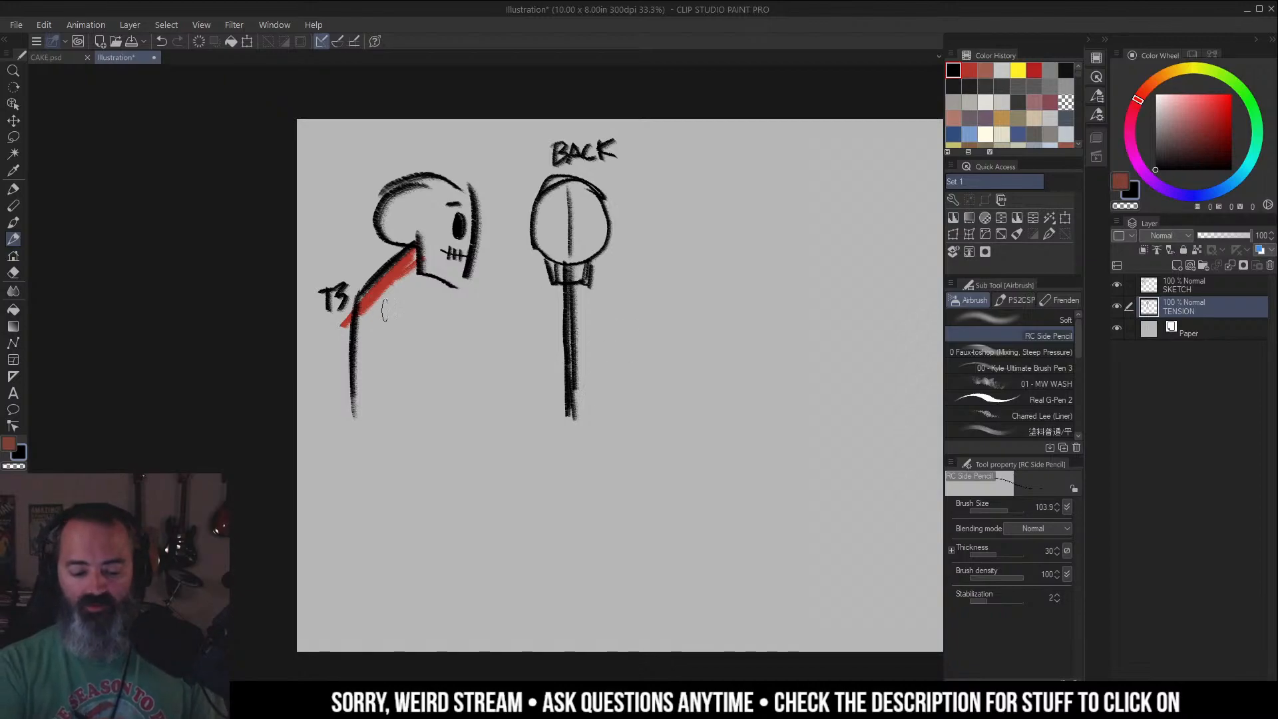
left_click_drag(385, 285, 367, 336)
mouse_move(417, 239)
left_mouse_down()
mouse_move(398, 287)
mouse_move(421, 341)
left_mouse_up()
key("ctrl+z")
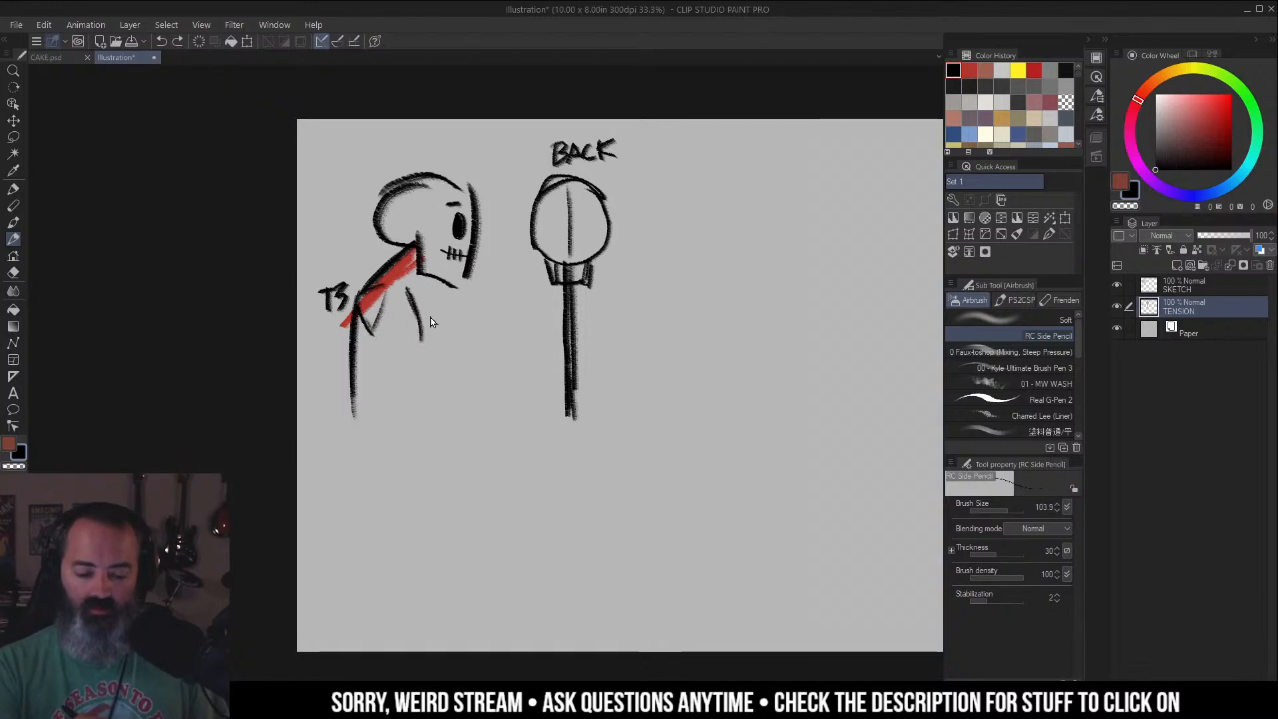
mouse_move(409, 283)
left_mouse_down()
mouse_move(419, 345)
mouse_move(398, 372)
mouse_move(412, 412)
left_mouse_up()
left_click_drag(424, 338, 439, 407)
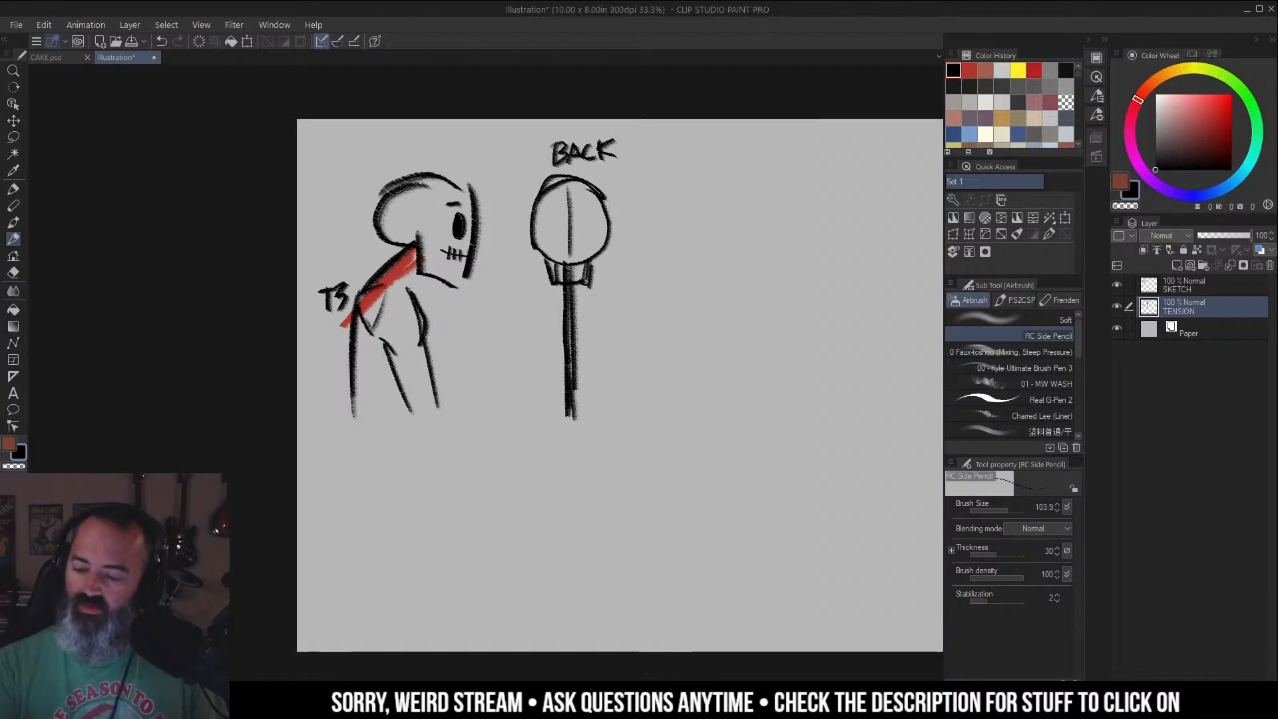
key("bracketleft")
key("bracketleft")
key("bracketleft")
left_click_drag(384, 313, 411, 341)
key("ctrl+z")
Set the drawing colour to a dark blue (hue 205, saturation 66, value 37).
left_click(1231, 184)
key("ctrl+z")
left_click_drag(1210, 125, 1205, 141)
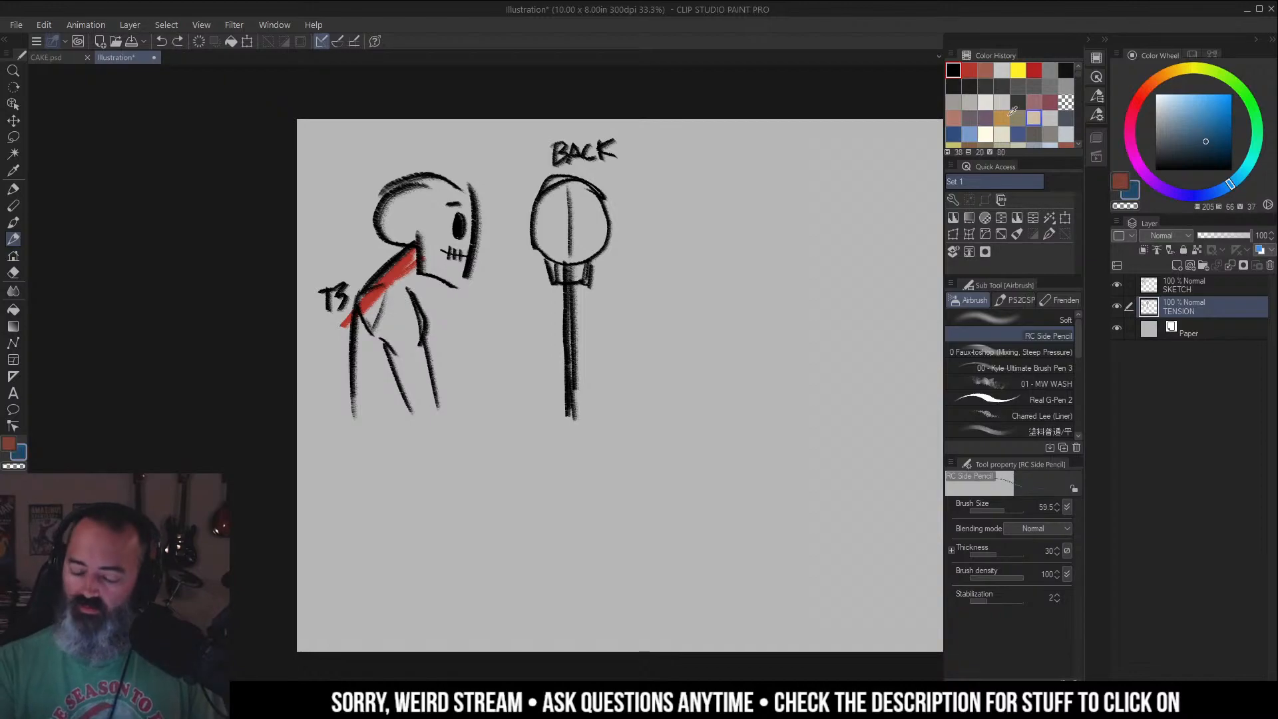
left_click_drag(386, 300, 416, 350)
key("ctrl+z")
key("ctrl+z")
Shade the profile figure's shoulder and chest with curved blue strokes on the TENSION layer, finishing with brush size 86.6.
key("bracketright")
key("bracketright")
key("bracketright")
left_click_drag(386, 301, 428, 404)
left_click_drag(417, 350, 428, 399)
left_click_drag(400, 374, 418, 404)
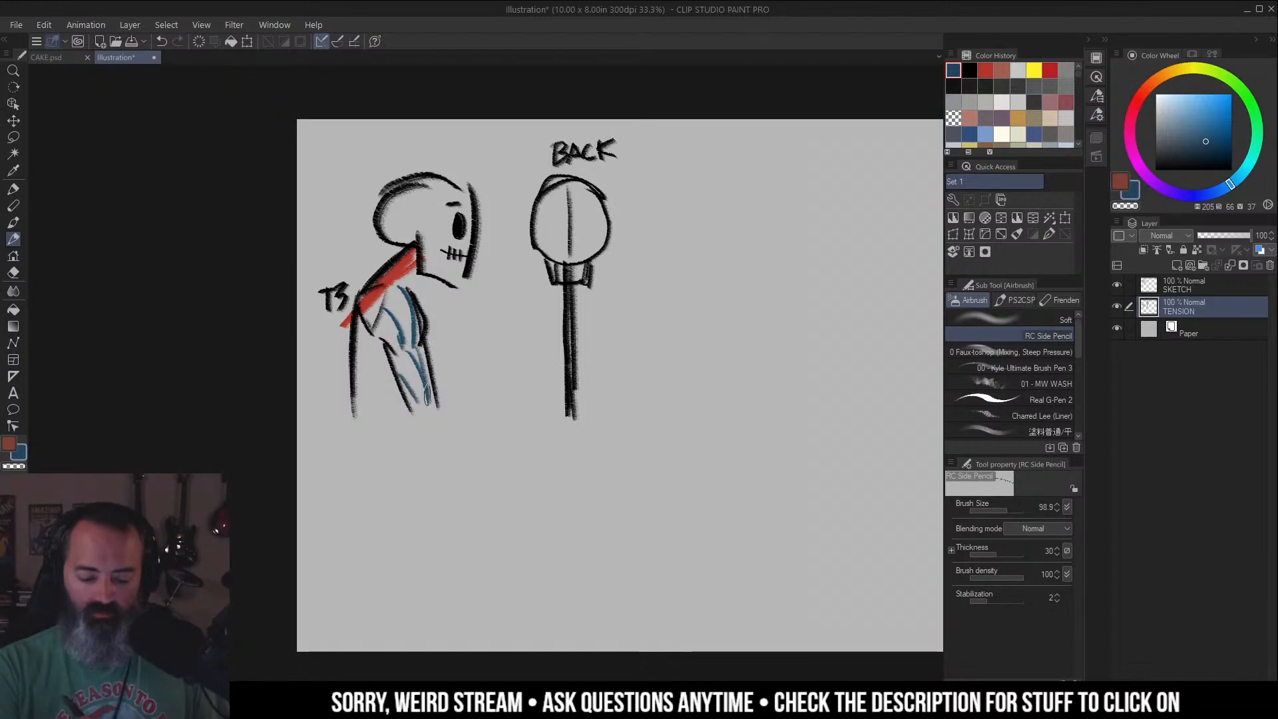
key("ctrl+z")
key("ctrl+z")
key("ctrl+z")
key("bracketleft")
left_click_drag(377, 326, 403, 357)
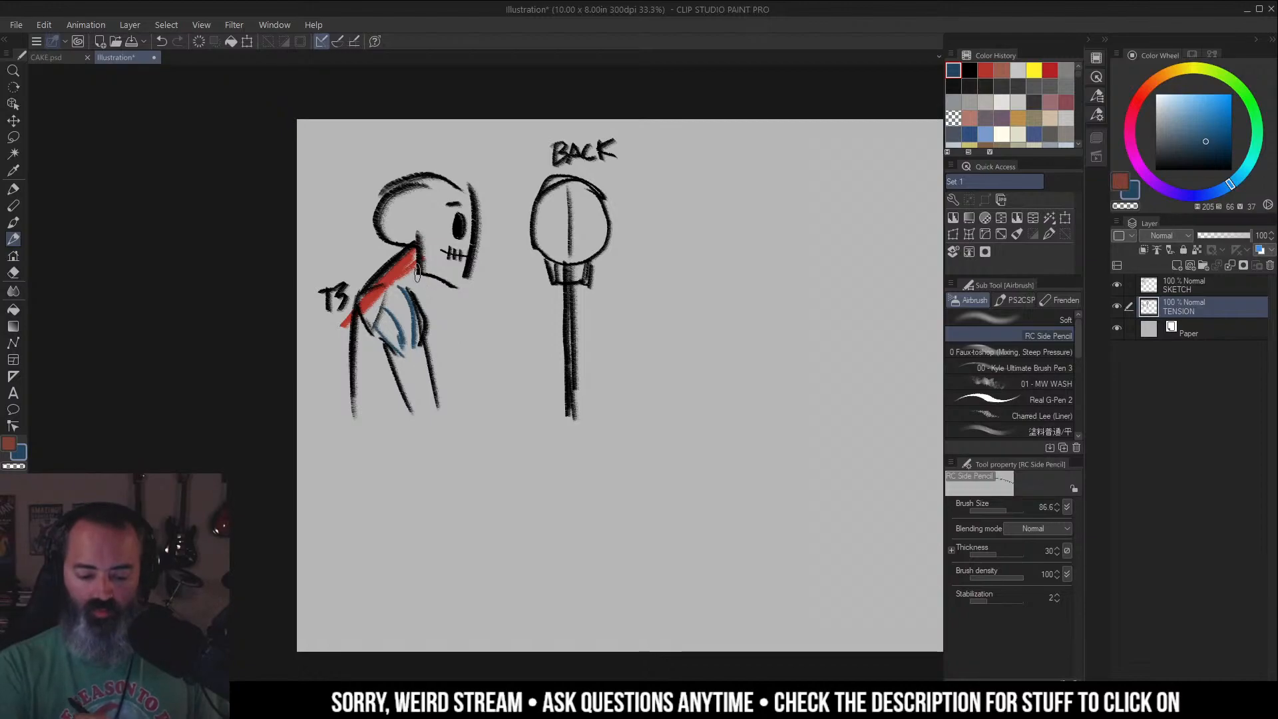
Draw a blue circle labelled PT in the empty canvas area beside the back-view figure.
left_click_drag(459, 302, 473, 311)
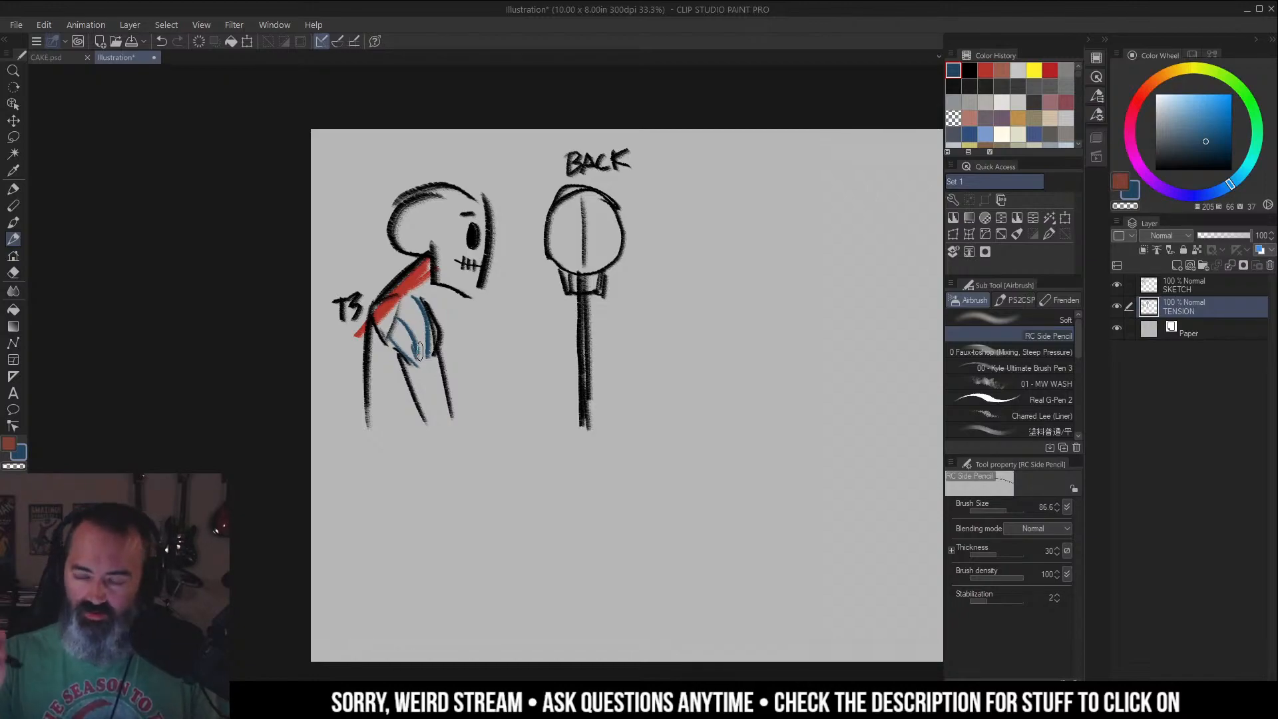
left_click_drag(739, 248, 484, 251)
left_click_drag(595, 266, 697, 143)
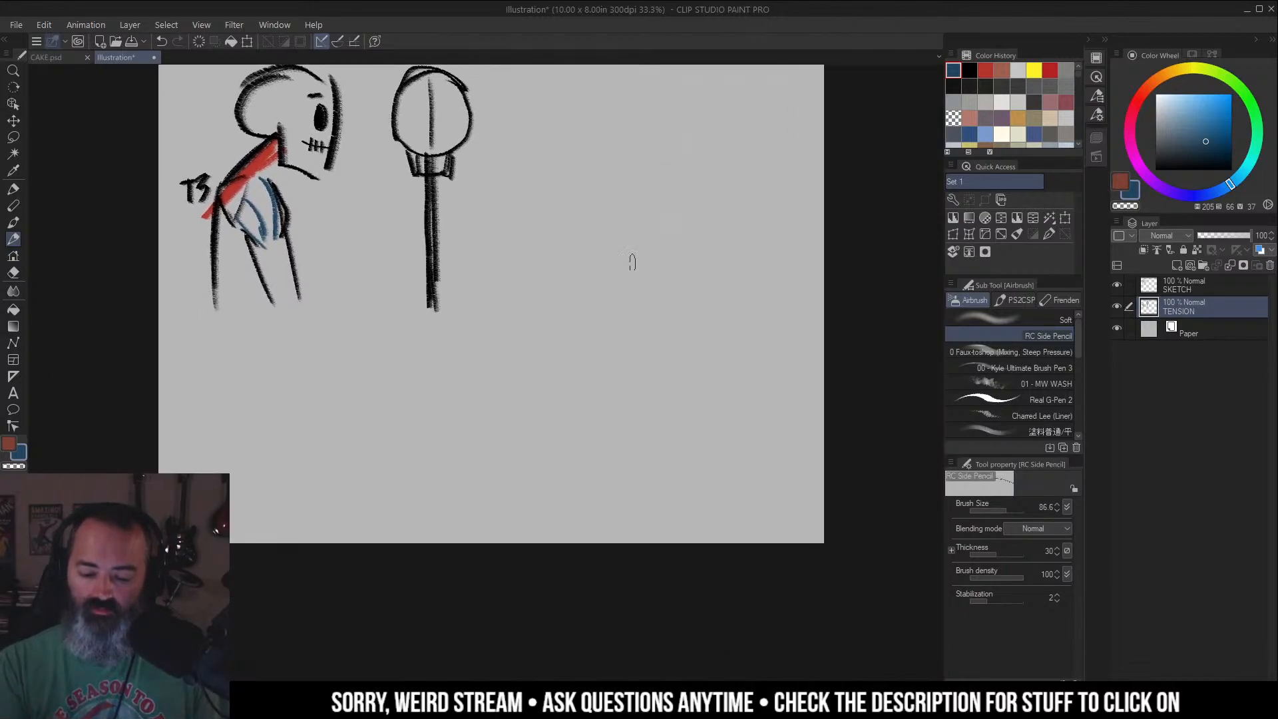
mouse_move(610, 215)
left_mouse_down()
mouse_move(599, 212)
mouse_move(577, 274)
mouse_move(578, 261)
left_mouse_up()
mouse_move(591, 251)
left_mouse_down()
mouse_move(619, 245)
mouse_move(609, 270)
left_mouse_up()
left_click_drag(710, 277, 686, 295)
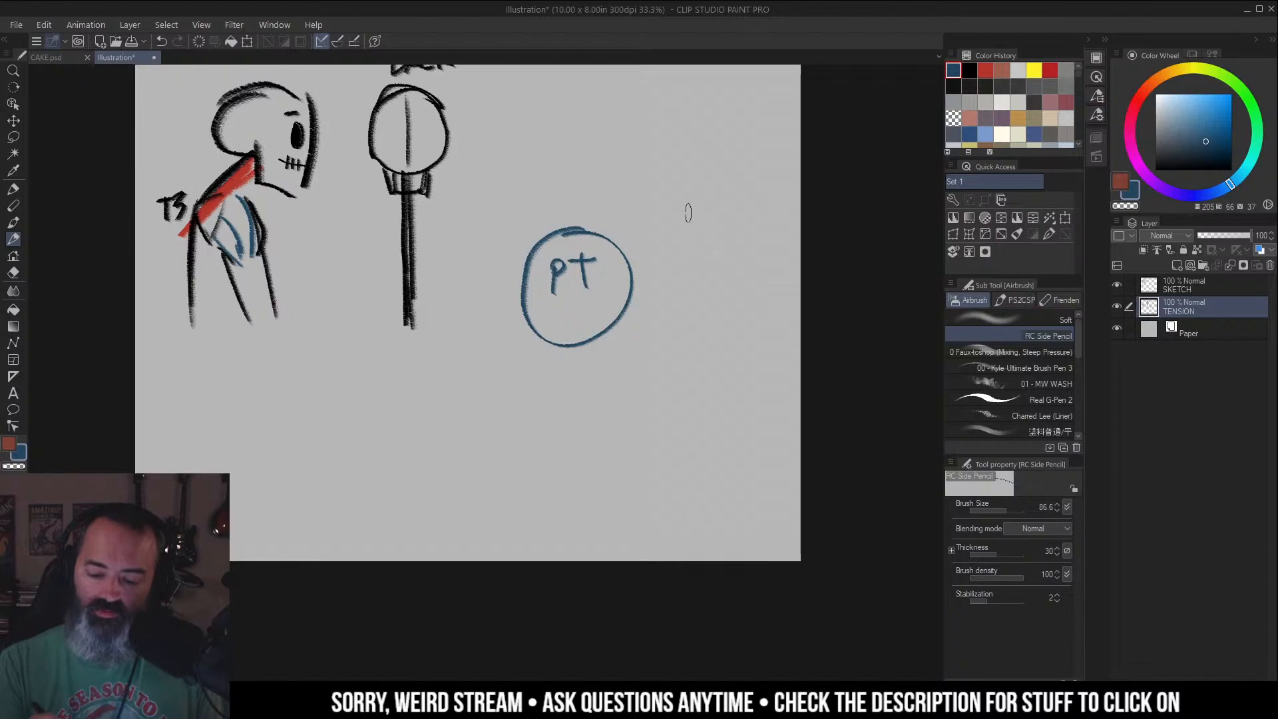
Add overlapping blue circles labelled Dent, ORTHO and TMJ around the PT circle.
mouse_move(704, 217)
left_mouse_down()
mouse_move(633, 203)
mouse_move(610, 262)
mouse_move(669, 303)
mouse_move(709, 228)
mouse_move(635, 239)
mouse_move(650, 252)
mouse_move(700, 222)
left_mouse_up()
left_click_drag(692, 217, 693, 254)
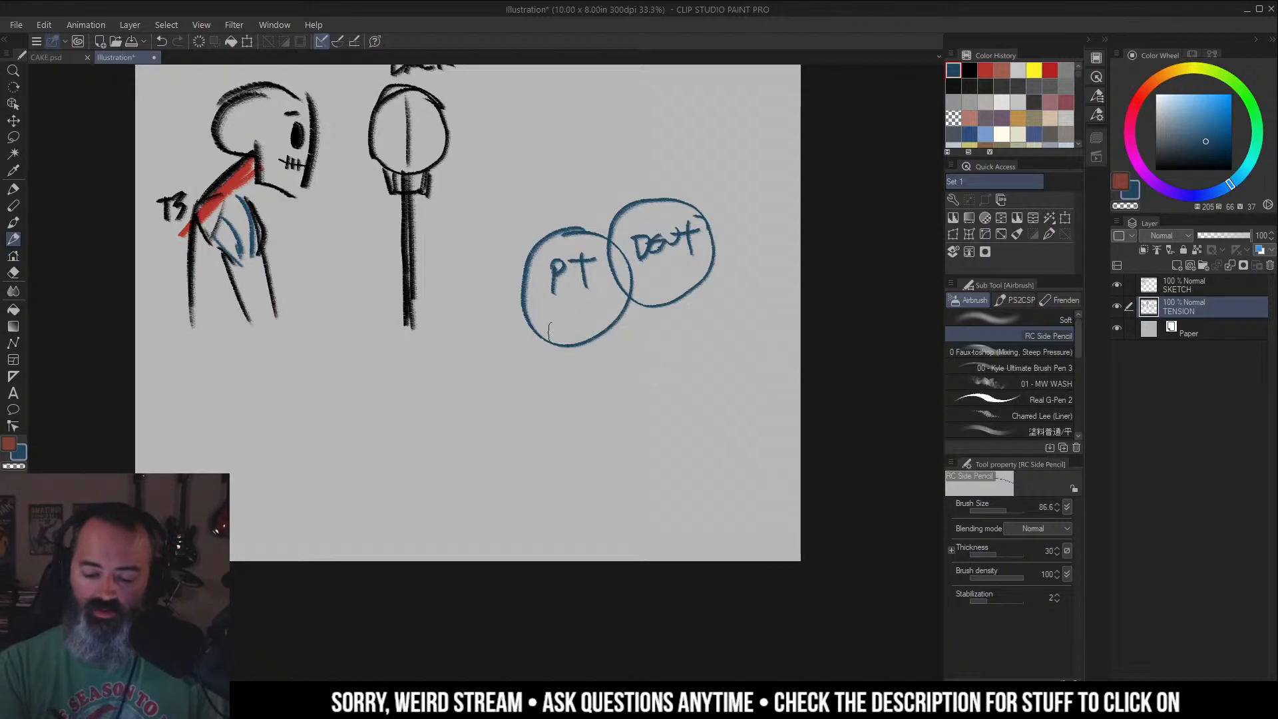
mouse_move(577, 300)
left_mouse_down()
mouse_move(491, 398)
mouse_move(567, 303)
mouse_move(506, 345)
mouse_move(536, 331)
mouse_move(554, 340)
mouse_move(563, 314)
left_mouse_up()
left_click_drag(503, 354, 561, 335)
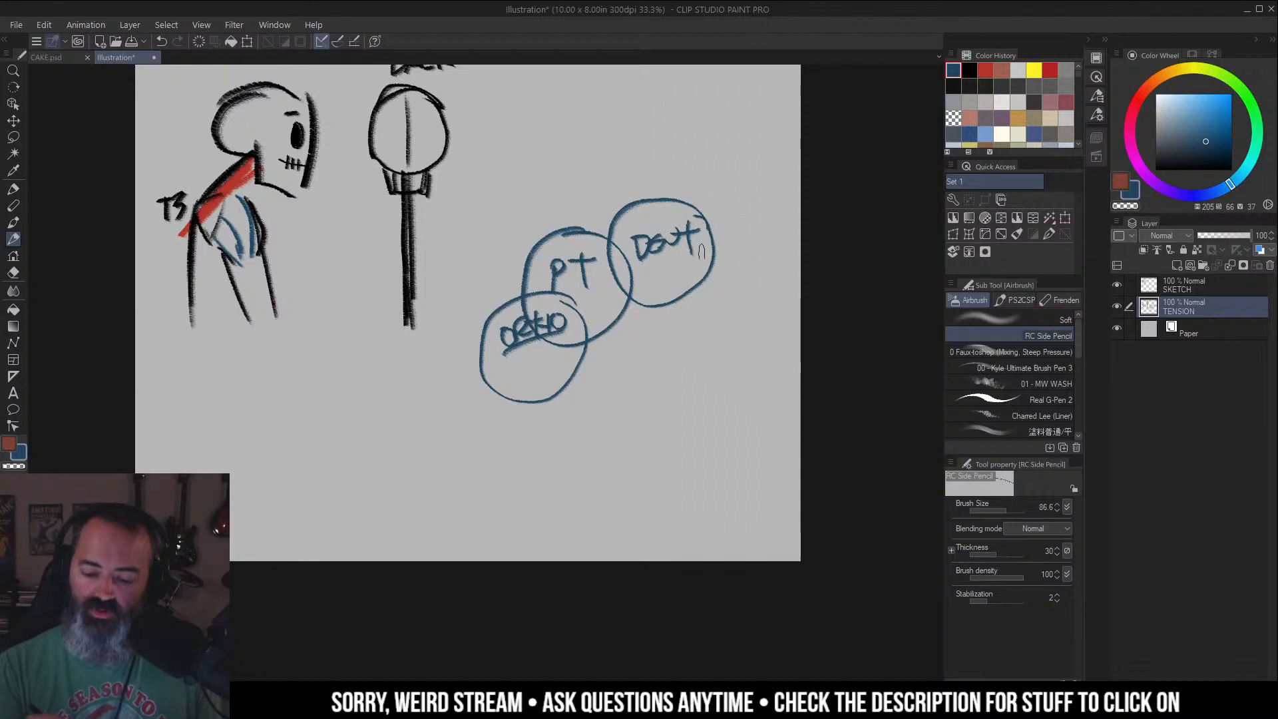
mouse_move(736, 296)
left_mouse_down()
mouse_move(726, 266)
mouse_move(641, 277)
mouse_move(731, 292)
mouse_move(686, 277)
left_mouse_up()
mouse_move(673, 277)
left_mouse_down()
mouse_move(680, 298)
mouse_move(704, 300)
left_mouse_up()
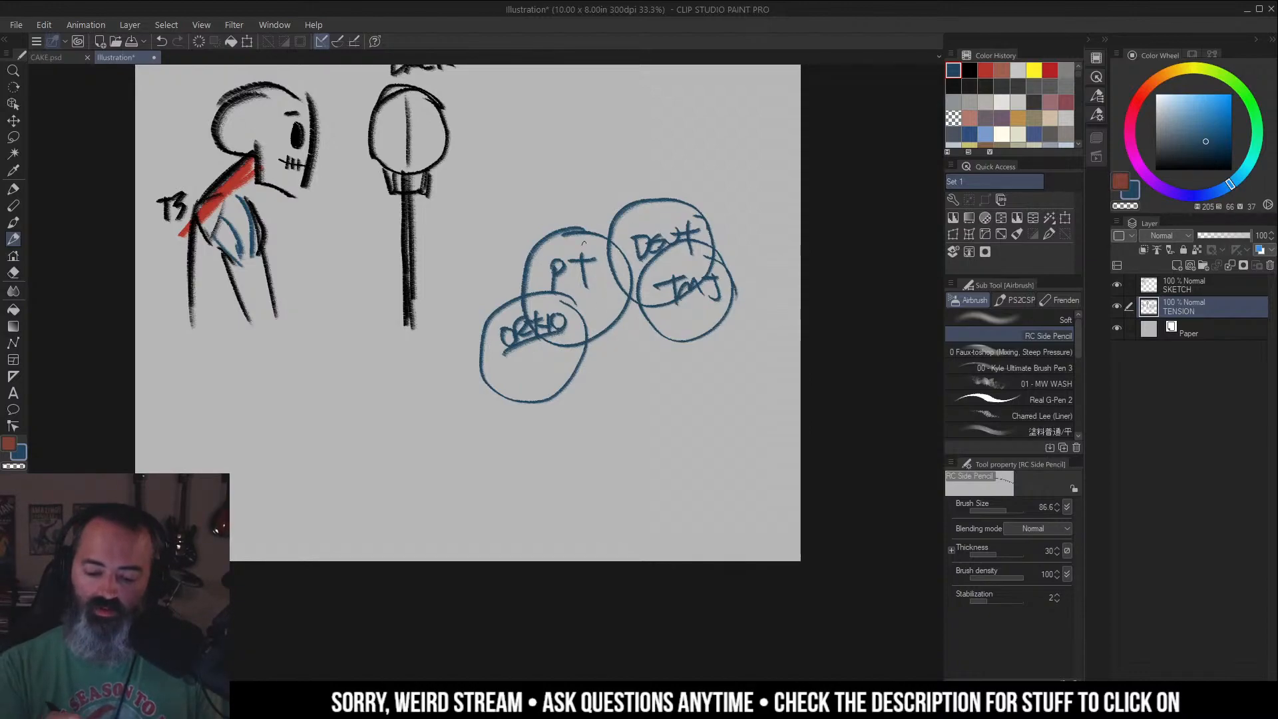
Add a blue circle labelled MT overlapping ORTHO and paint a muted red dot in the gap between the circles.
mouse_move(618, 332)
left_mouse_down()
mouse_move(617, 405)
mouse_move(620, 331)
left_mouse_up()
mouse_move(572, 404)
left_mouse_down()
mouse_move(574, 385)
mouse_move(597, 374)
mouse_move(604, 393)
left_mouse_up()
left_click_drag(594, 370, 623, 364)
left_click_drag(613, 367, 616, 402)
left_click(1065, 102)
left_click_drag(631, 312, 633, 323)
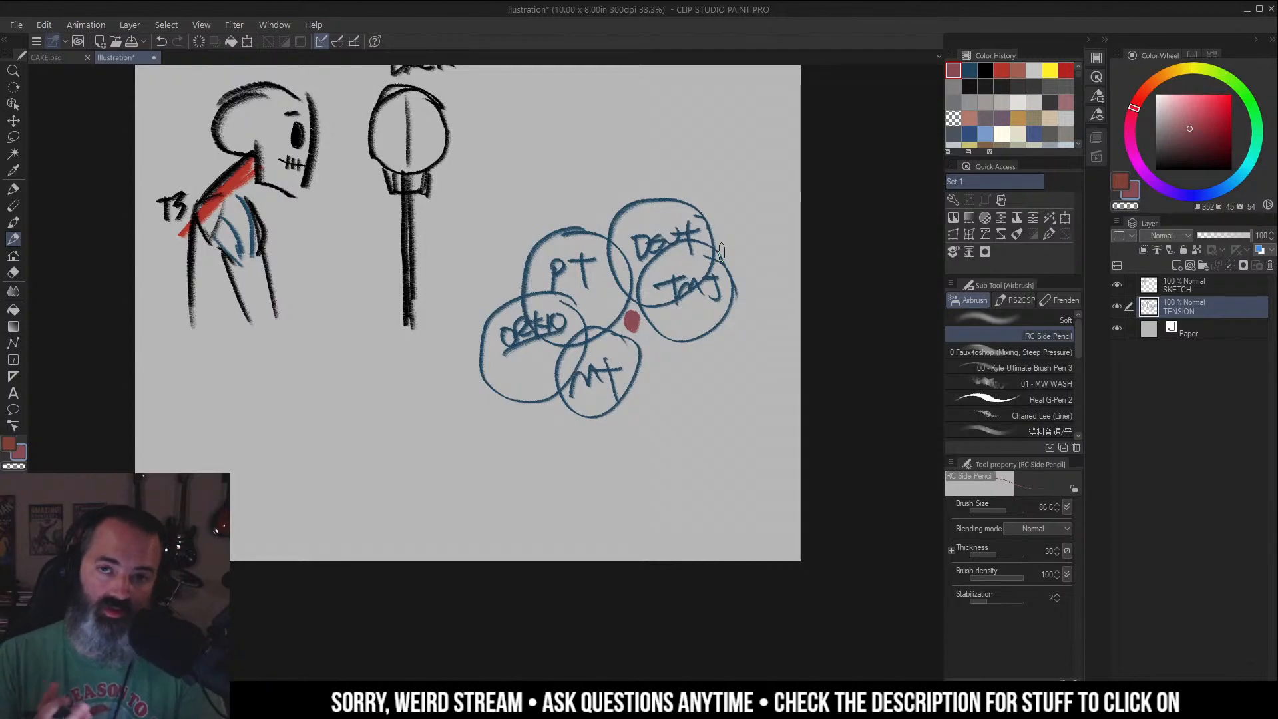
Undo the red dot and the whole diagram of labelled circles.
key("ctrl+z")
key("ctrl+z")
key("ctrl+z")
key("ctrl+z")
key("ctrl+z")
key("ctrl+z")
key("ctrl+z")
key("ctrl+z")
key("ctrl+z")
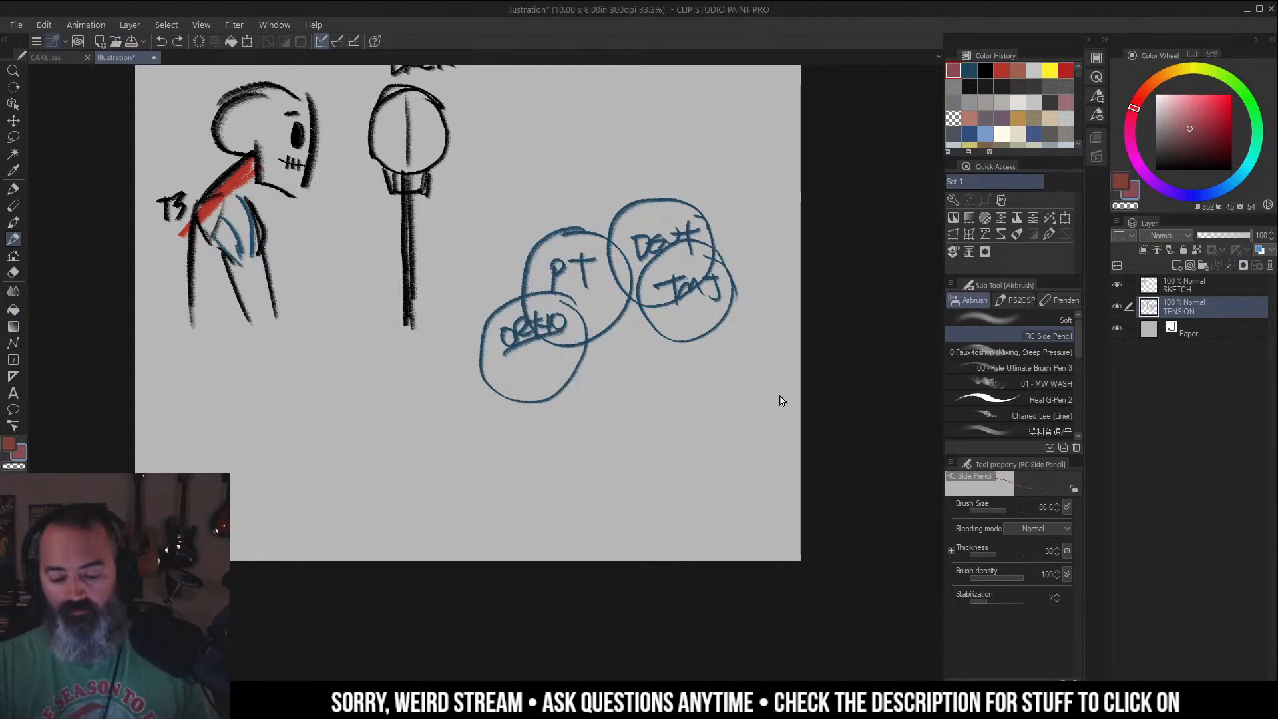
key("ctrl+z")
key("ctrl+z")
key("ctrl+z")
key("ctrl+z")
key("ctrl+z")
key("ctrl+z")
key("ctrl+z")
key("ctrl+z")
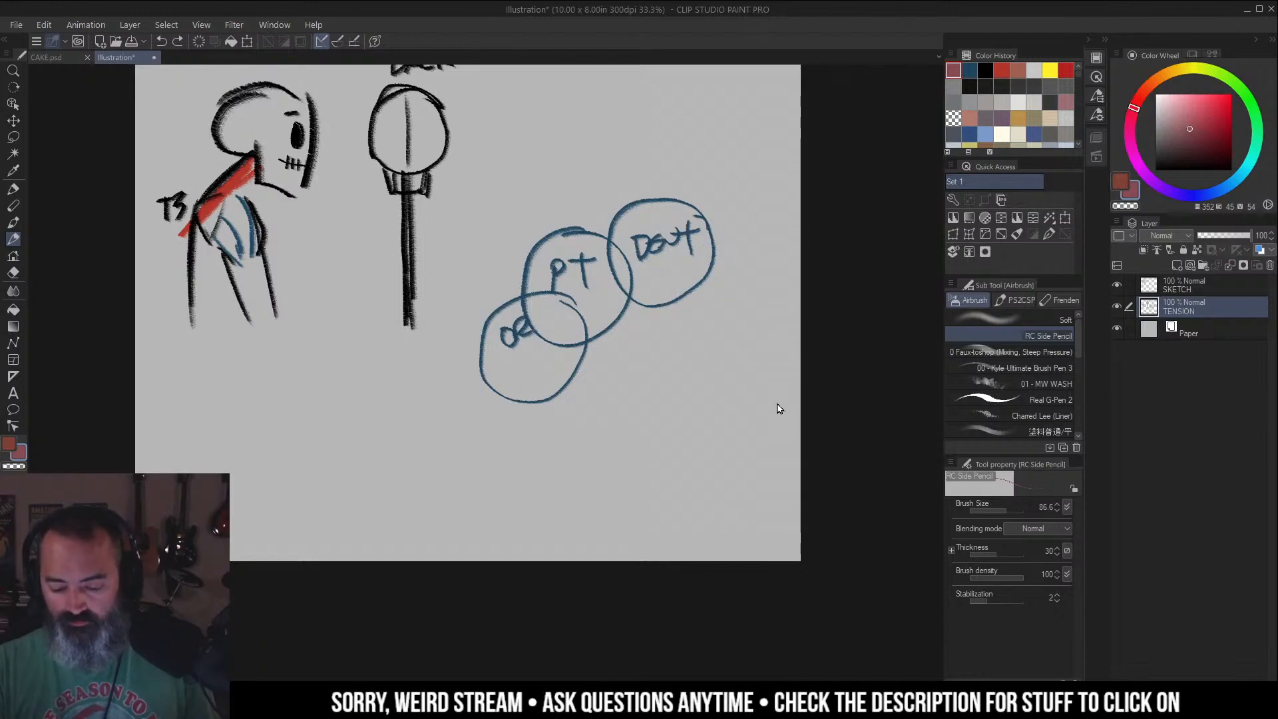
key("ctrl+z")
key("ctrl+z")
key("ctrl+z")
key("ctrl+z")
key("ctrl+z")
key("ctrl+z")
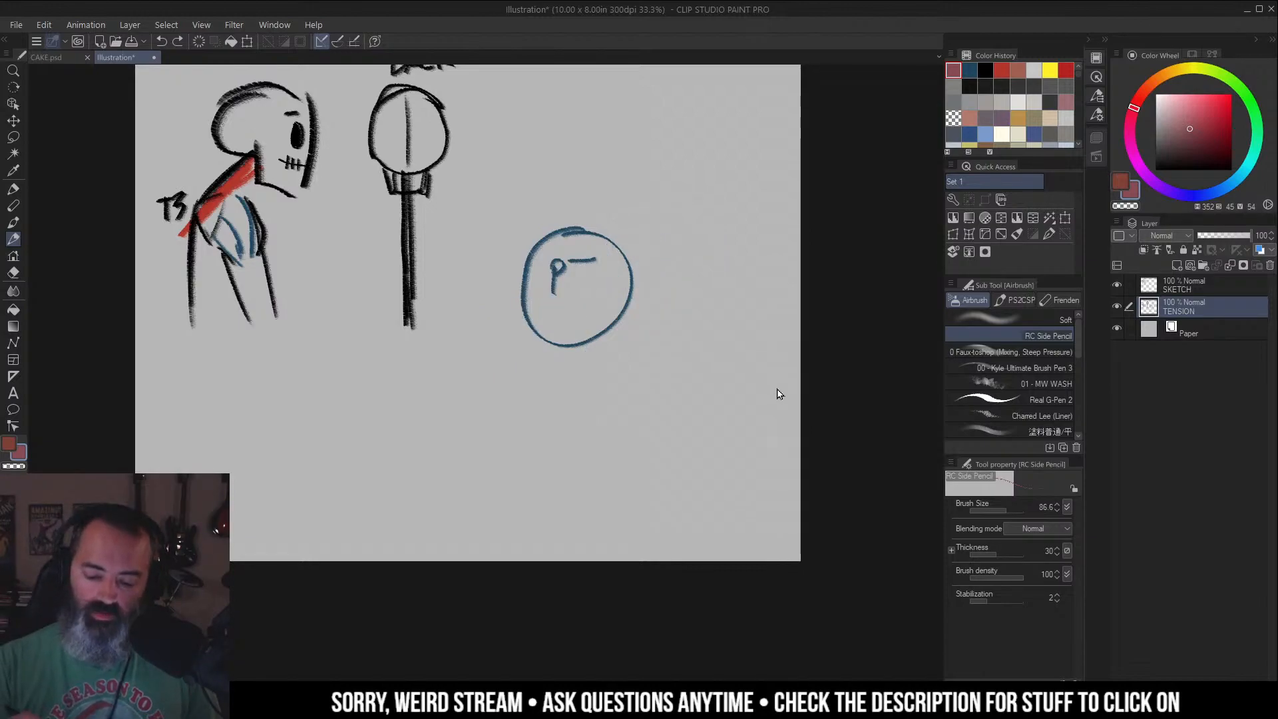
left_click_drag(767, 263, 790, 316)
Try curved muted red strokes across the cheek and jaw area of the profile head.
key("l")
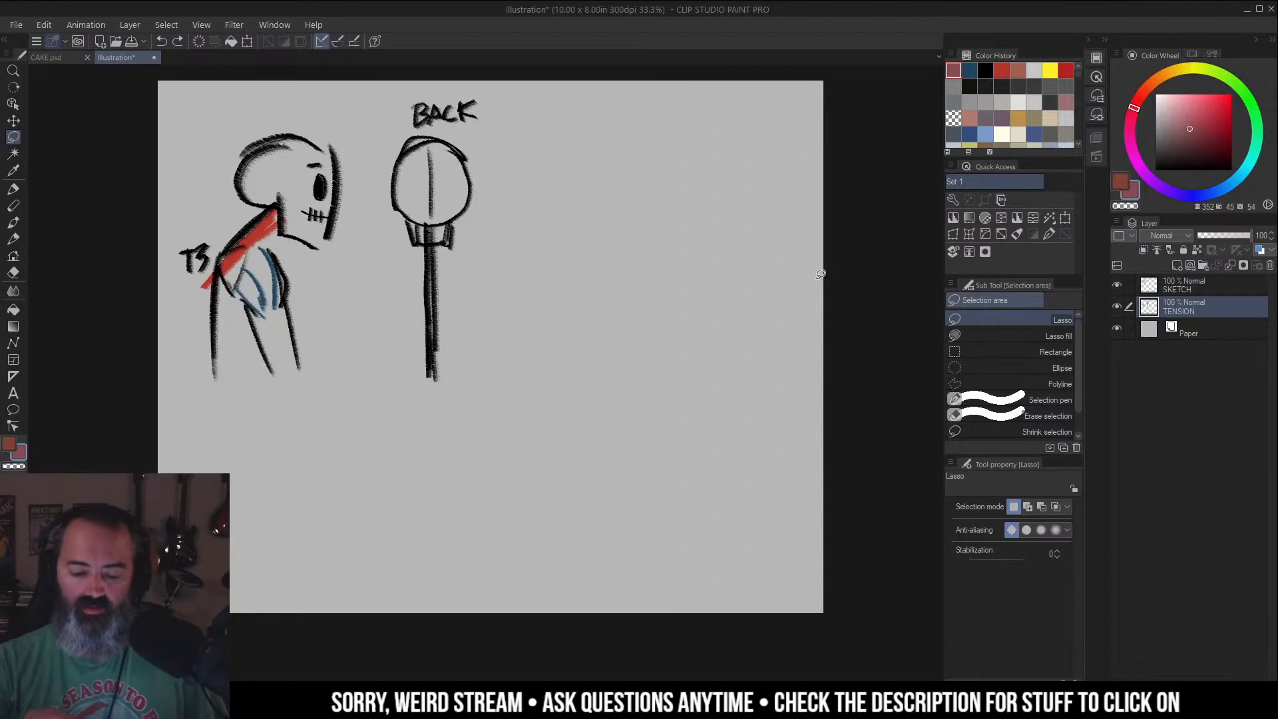
left_click_drag(623, 172, 623, 187)
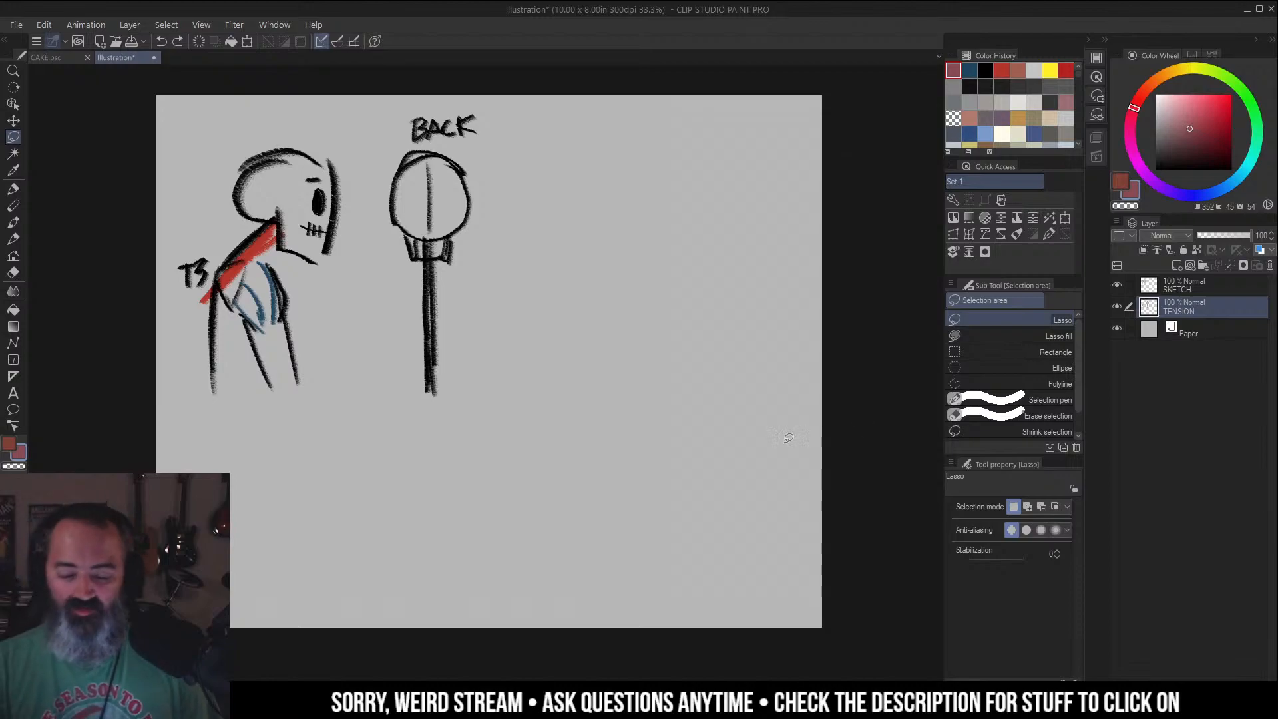
key("b")
mouse_move(299, 206)
left_mouse_down()
mouse_move(306, 221)
mouse_move(285, 213)
mouse_move(301, 217)
mouse_move(266, 177)
left_mouse_up()
key("ctrl+z")
key("ctrl+z")
key("ctrl+z")
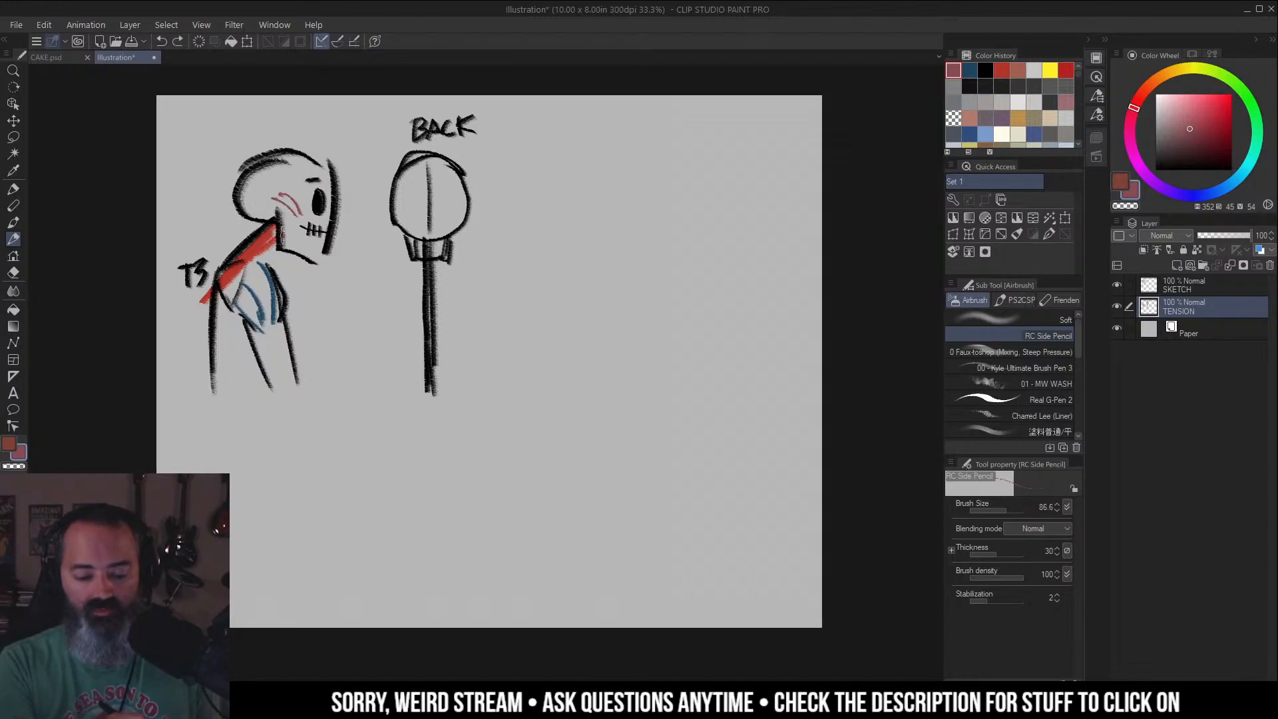
key("ctrl+z")
key("ctrl+z")
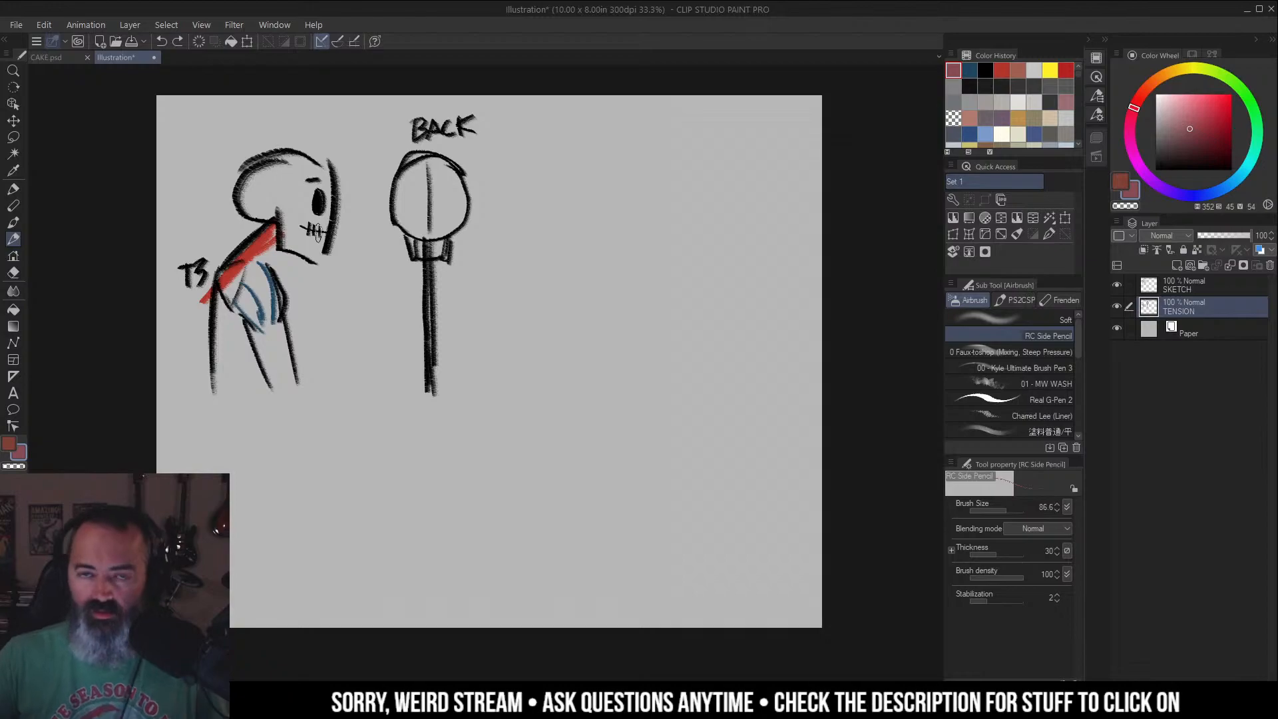
Switch to the Chrome window and open the Hyoid Bone Syndrome article on Practical Pain Management from the search results.
left_click_drag(317, 233, 338, 235)
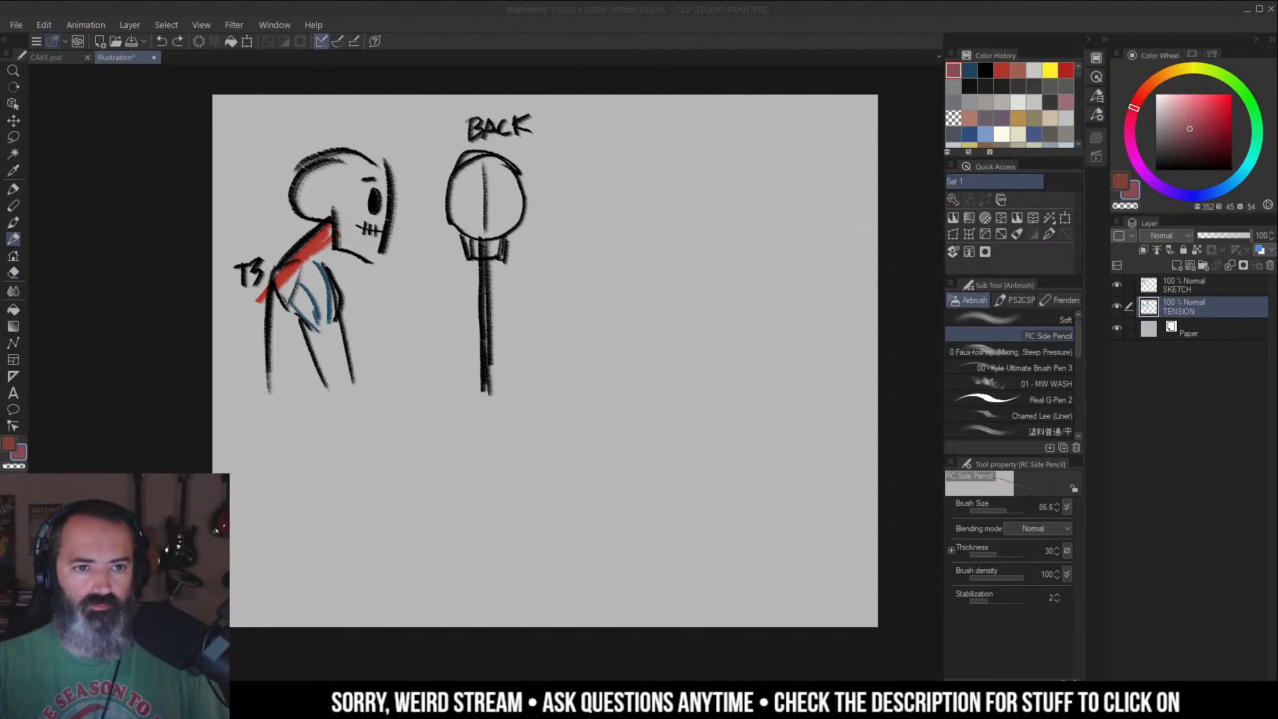
mouse_move(1277, 180)
left_mouse_down()
mouse_move(180, 127)
mouse_move(200, 0)
left_mouse_up()
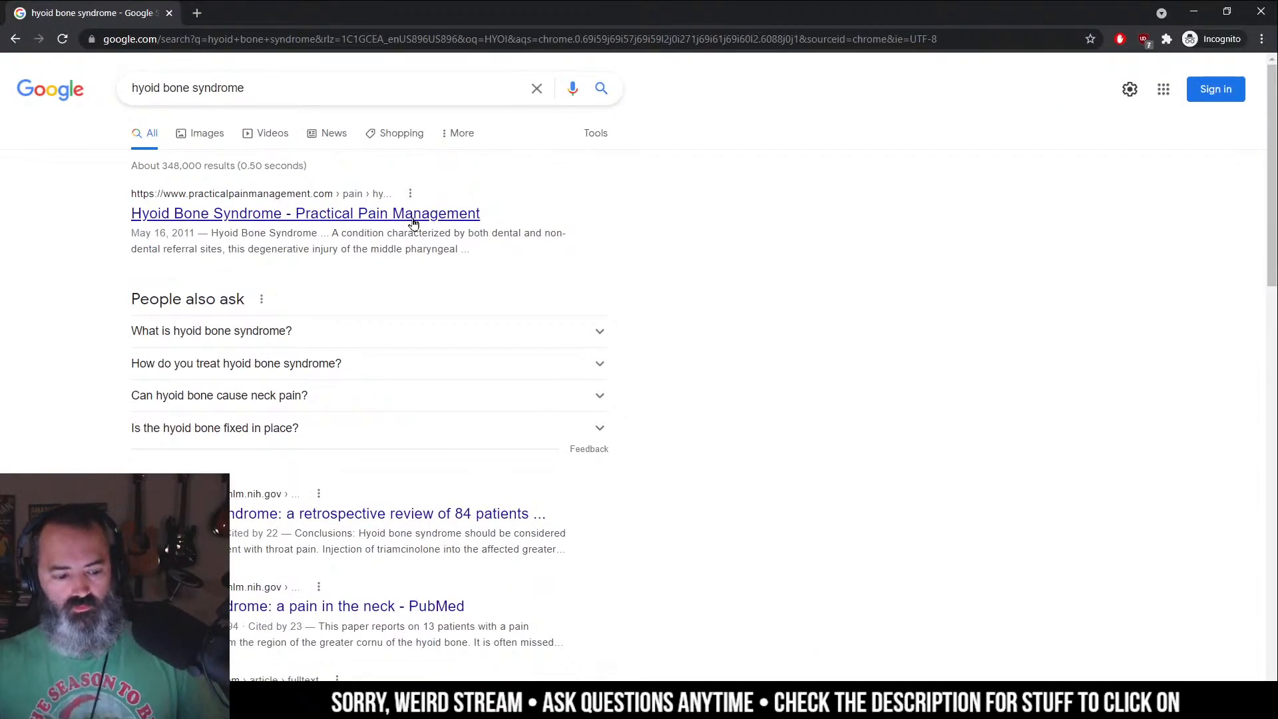
left_click(381, 213)
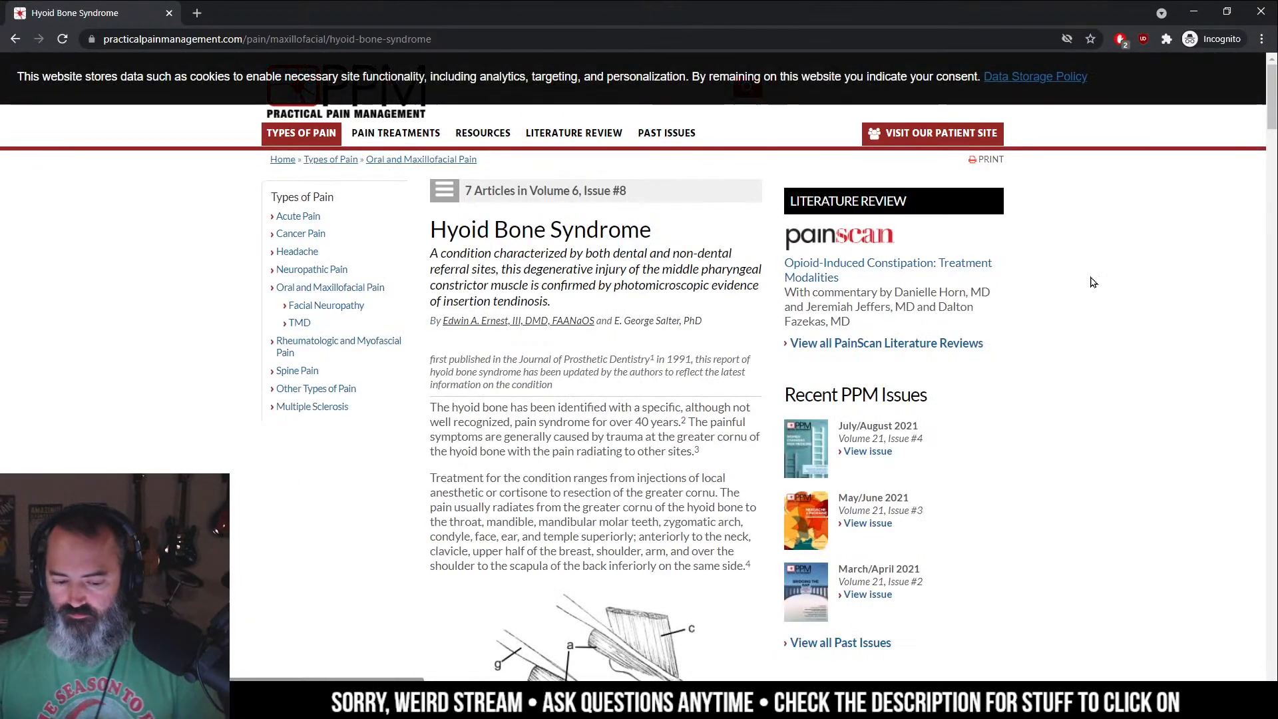
Examine the article's passage on where hyoid bone pain radiates, highlighting the lines from the greater cornu to the zygomatic arch.
left_click_drag(1271, 115, 1271, 137)
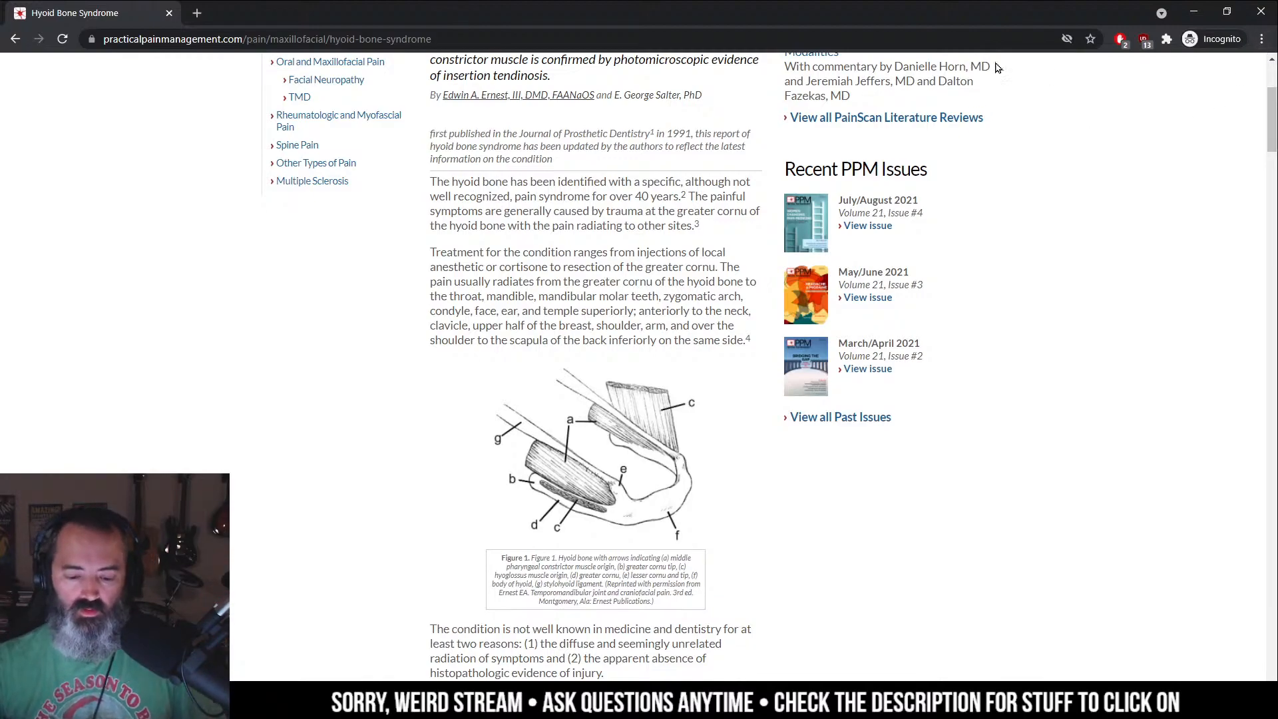
left_click_drag(467, 282, 687, 297)
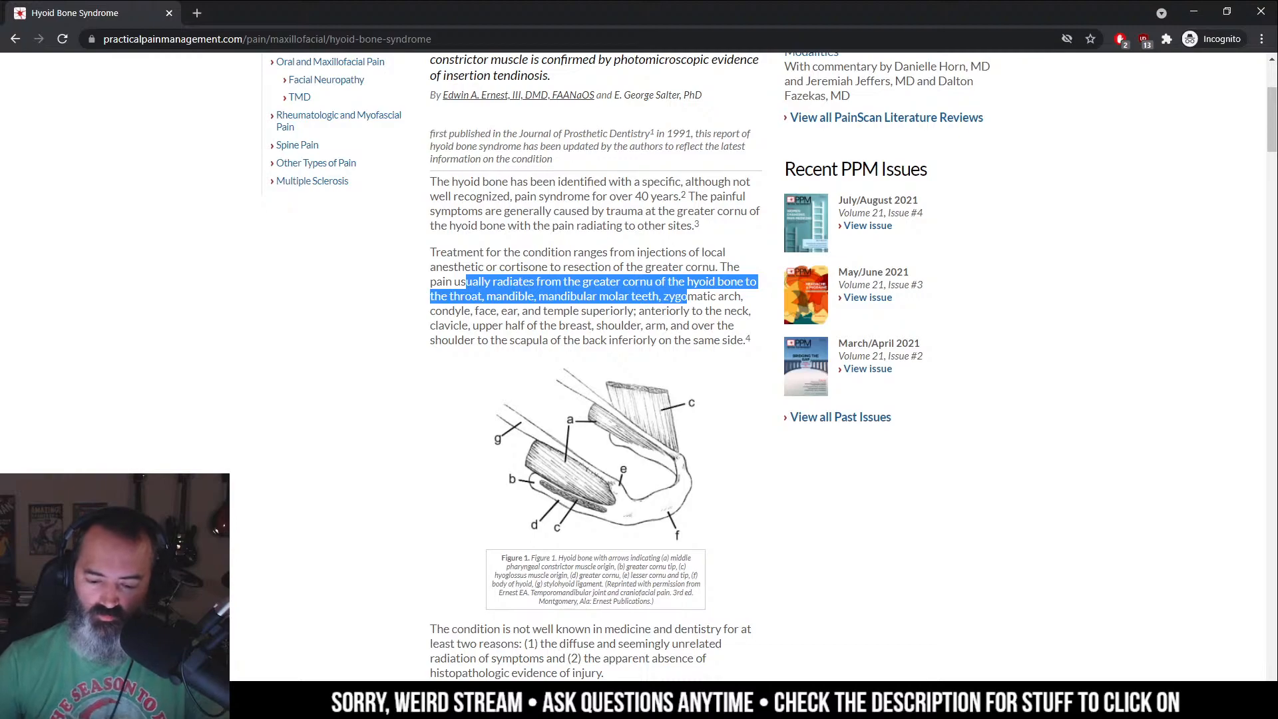
left_click(635, 321)
left_click_drag(578, 300, 588, 299)
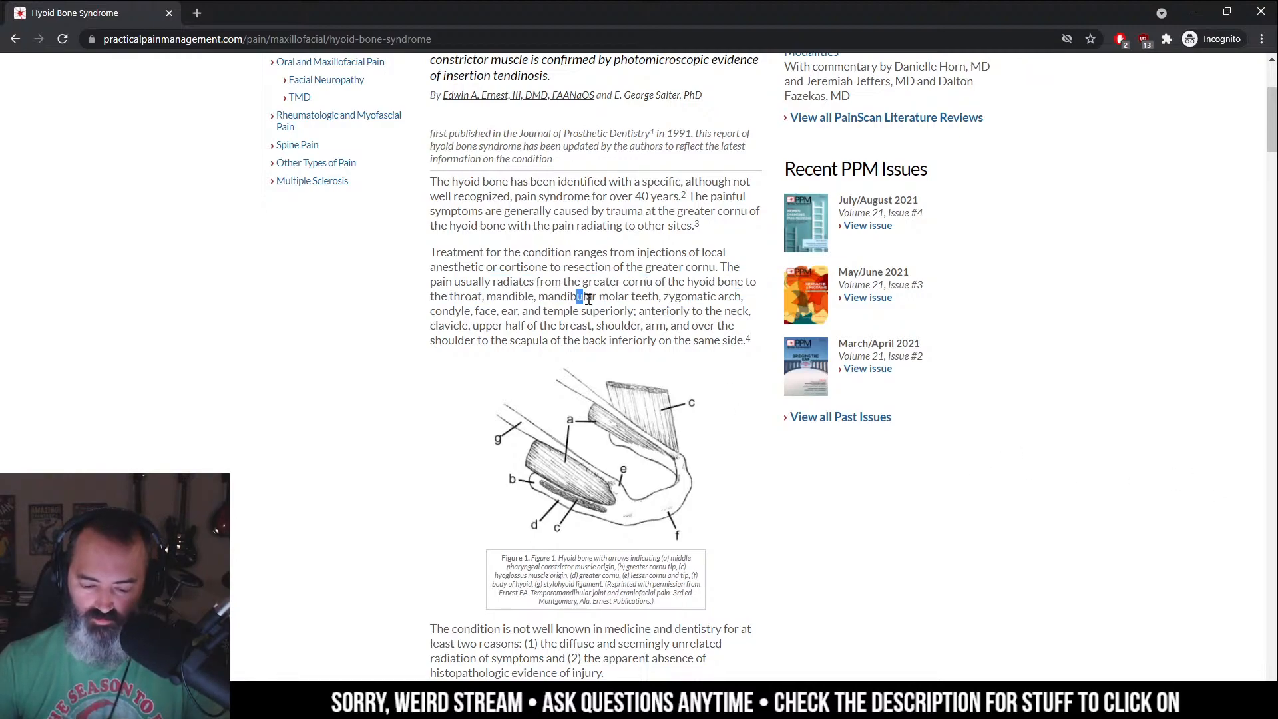
left_click_drag(503, 282, 732, 285)
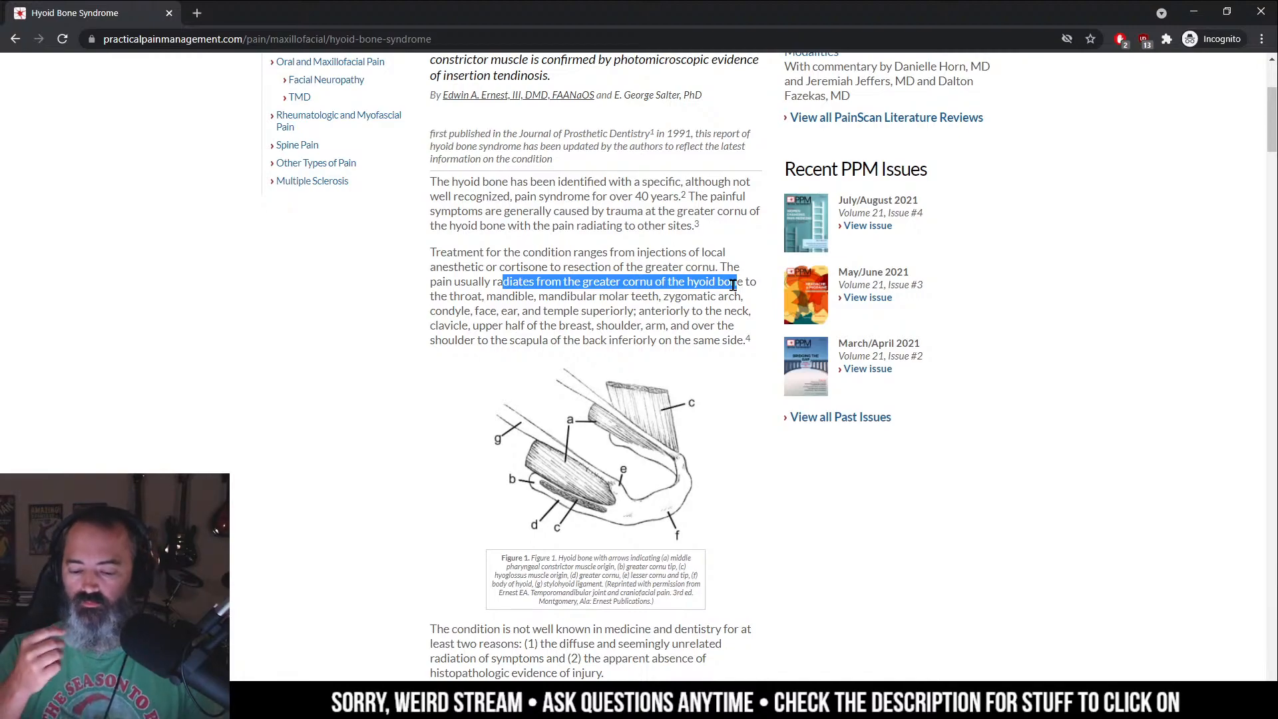
mouse_move(733, 285)
left_mouse_down()
mouse_move(425, 295)
mouse_move(575, 312)
mouse_move(738, 296)
left_mouse_up()
left_click(498, 295)
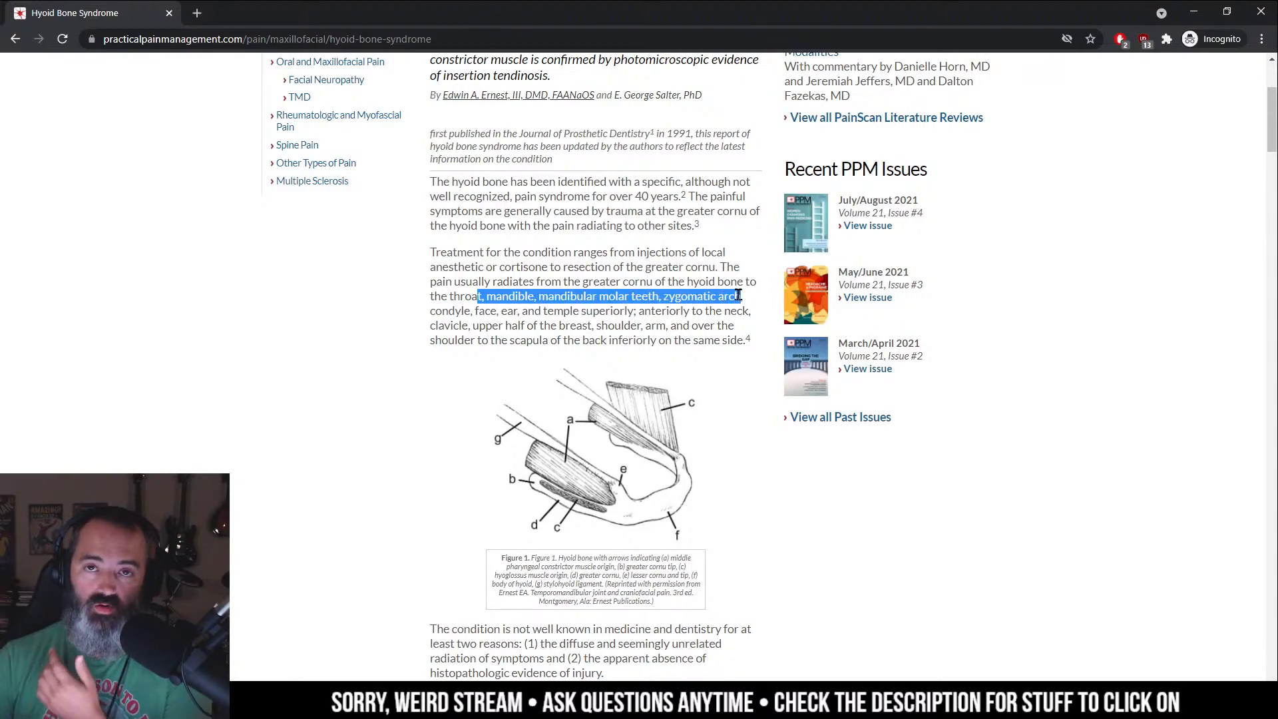
Examine the rest of the pain radiation passage, highlighting from the face, ear and temple through the neck and shoulder to the scapula.
left_click(466, 310)
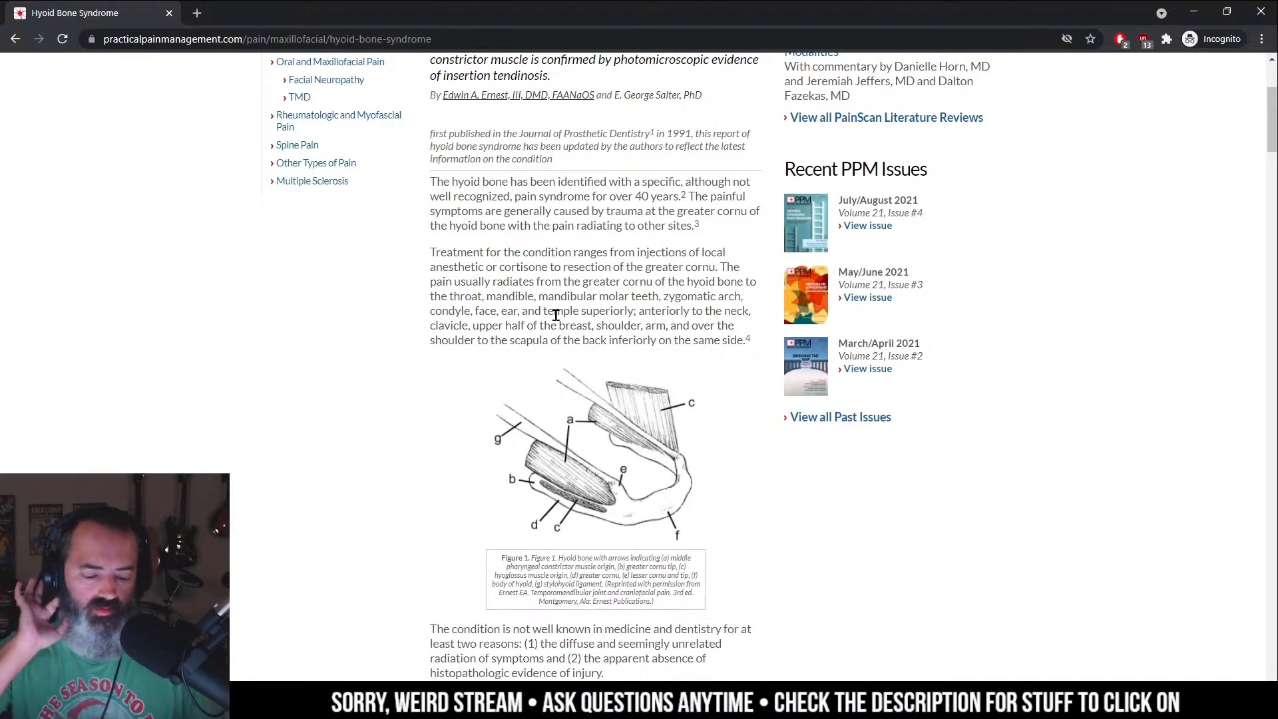
left_click_drag(485, 310, 635, 310)
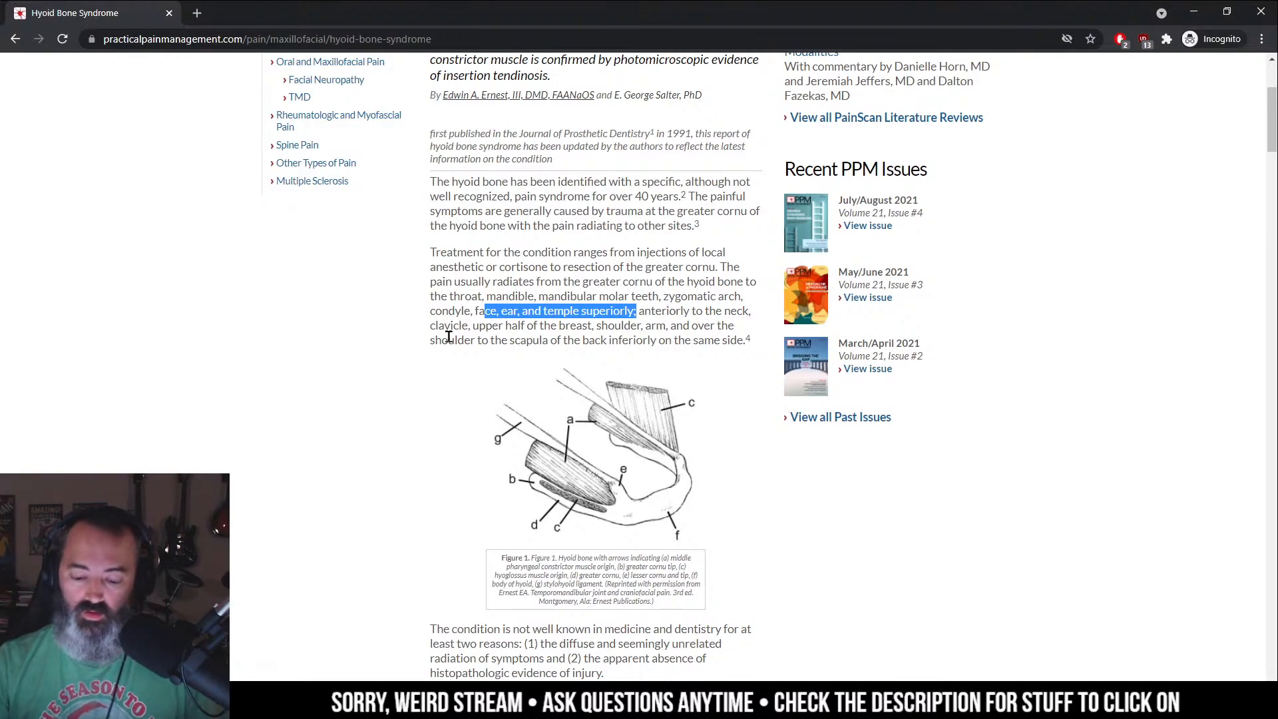
left_click_drag(661, 311, 548, 342)
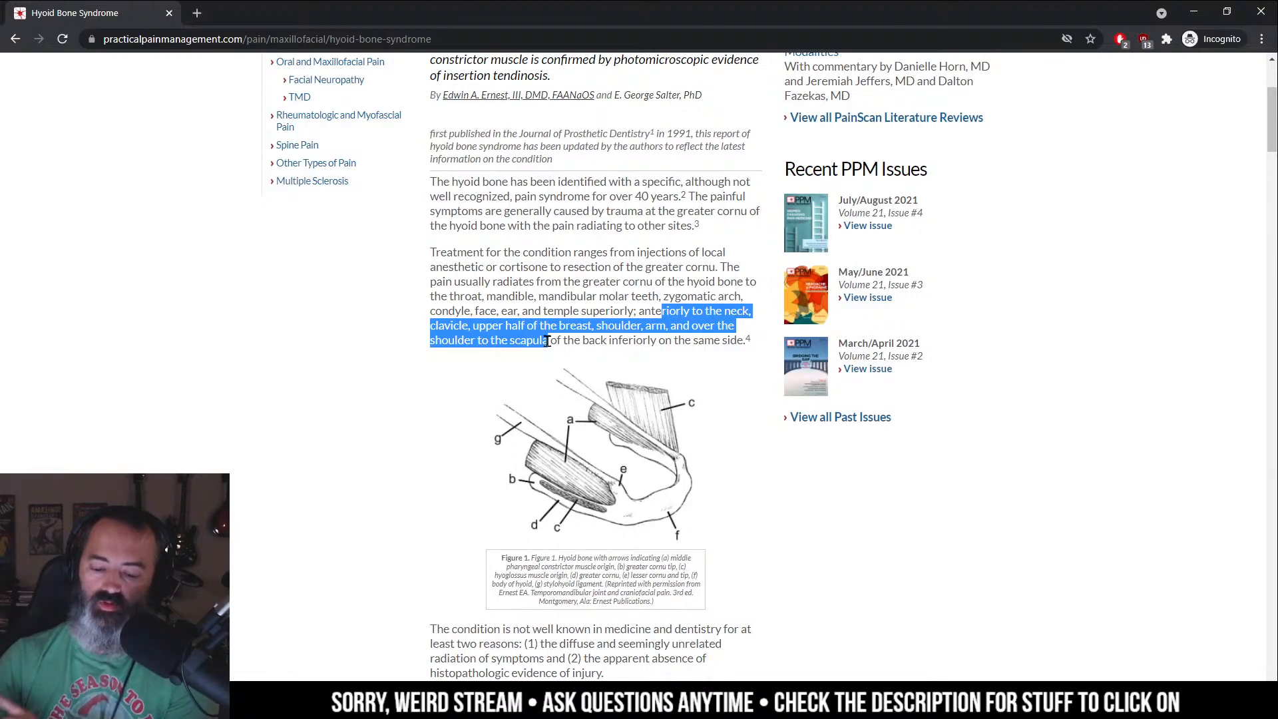
left_click_drag(547, 341, 657, 336)
left_click(657, 337)
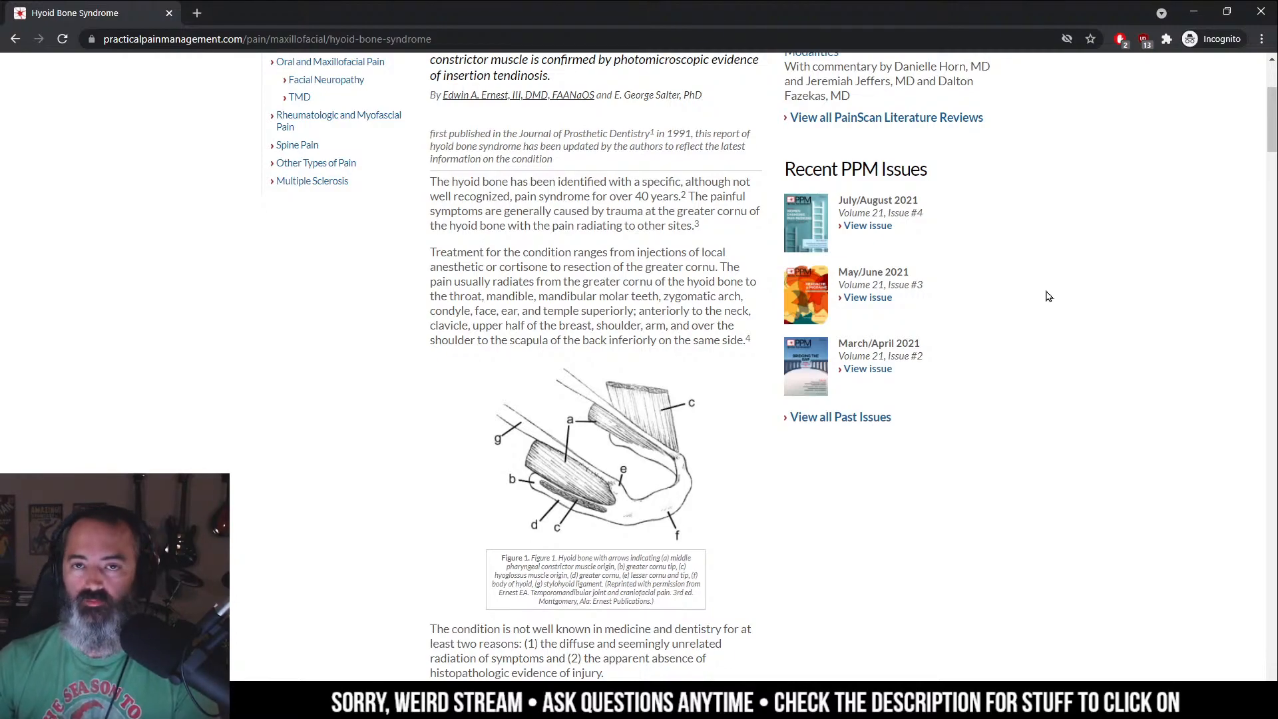
Find Figure 3 further down the article, view its enlarged drawing of referred pain sites, and close the enlargement.
scroll(1048, 296, "down", 8)
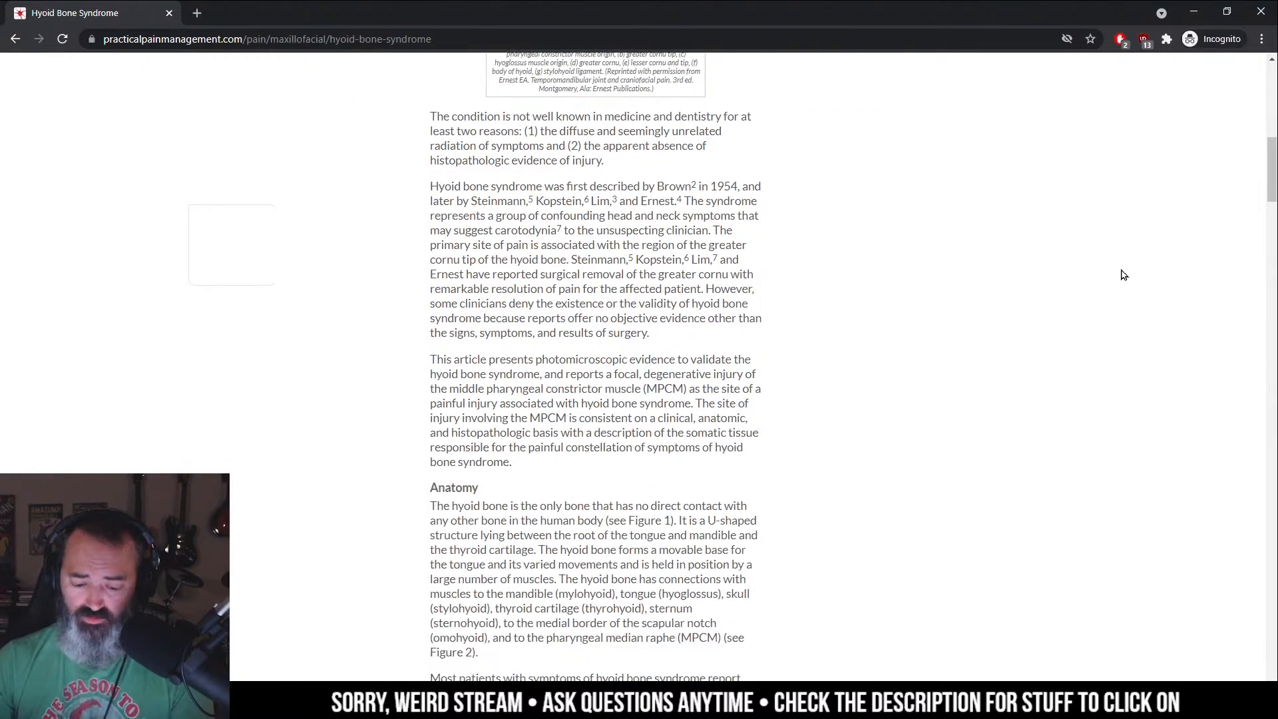
scroll(1124, 274, "down", 20)
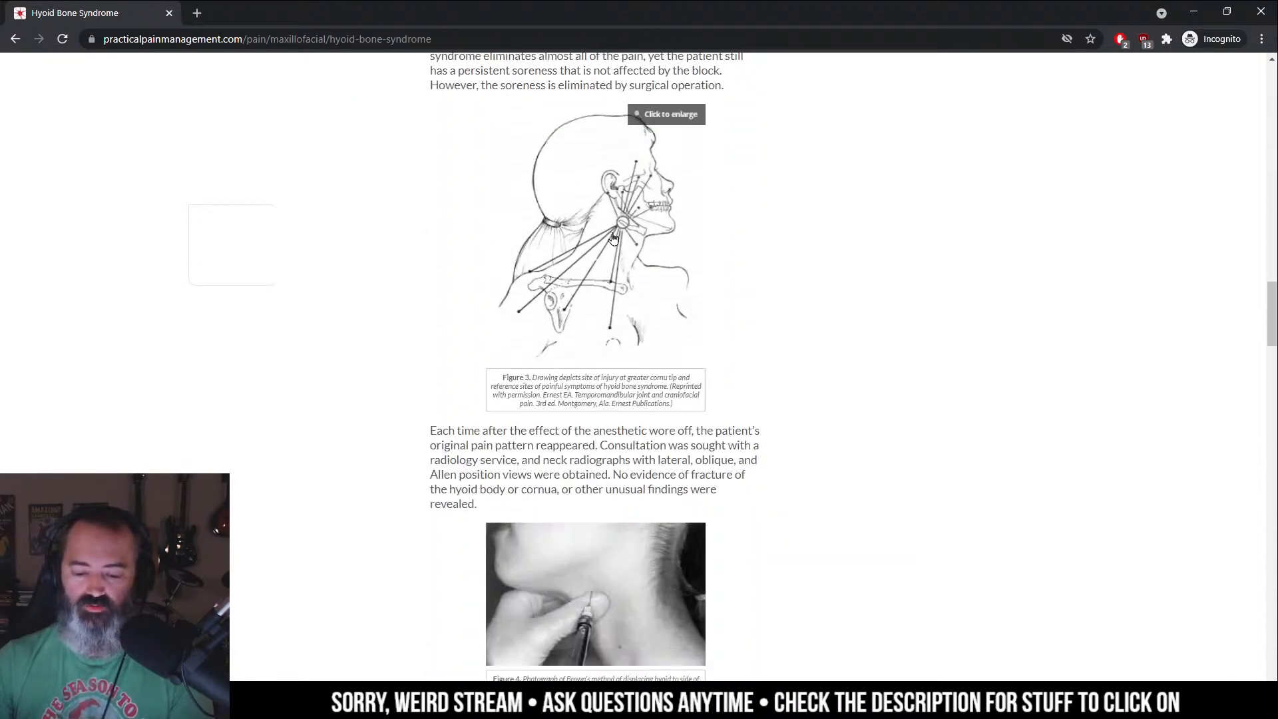
left_click(613, 238)
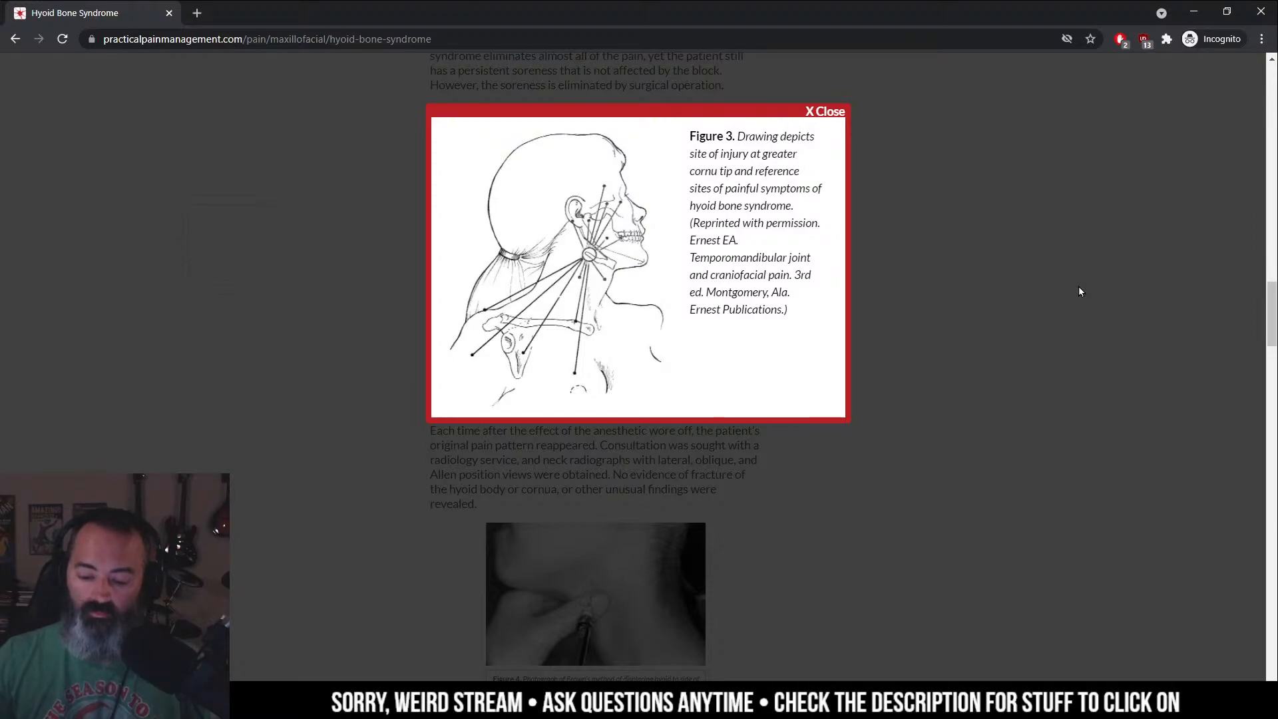
left_click(829, 112)
scroll(798, 258, "up", 1)
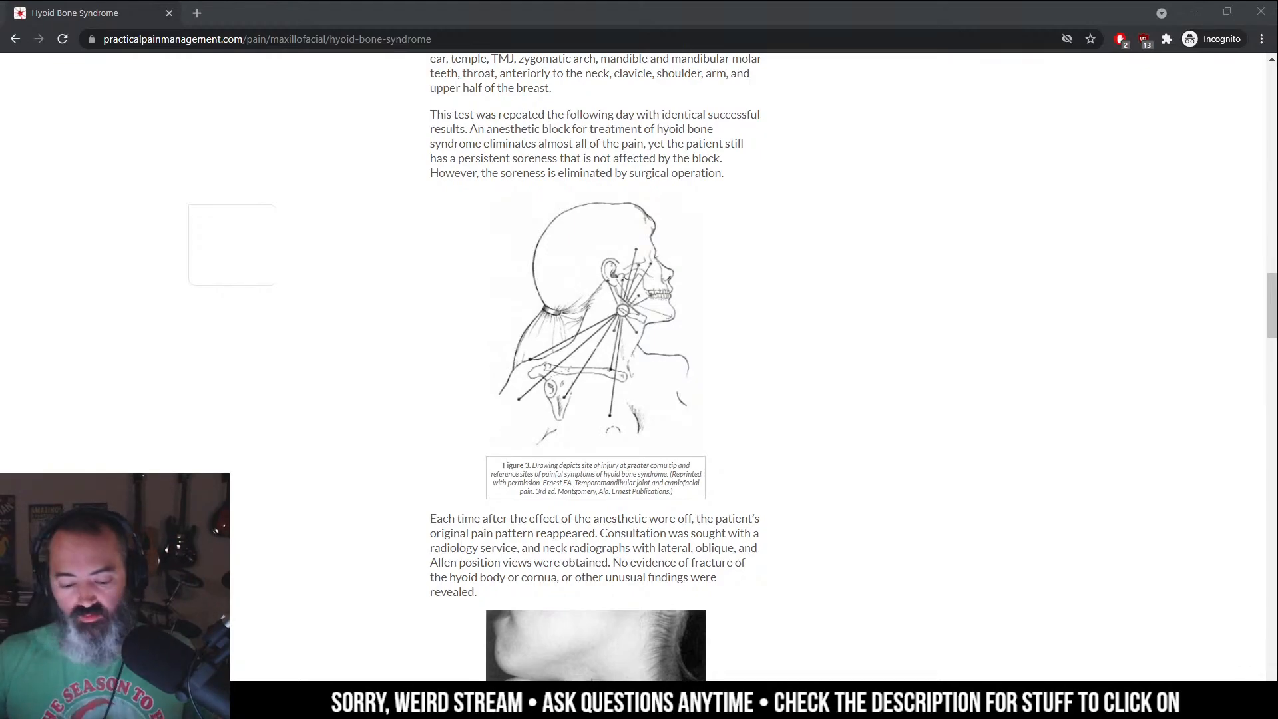
Revisit the article's introduction and the enlarged Figure 3, and return to the passage above Figure 1.
left_click_drag(1272, 305, 1268, 101)
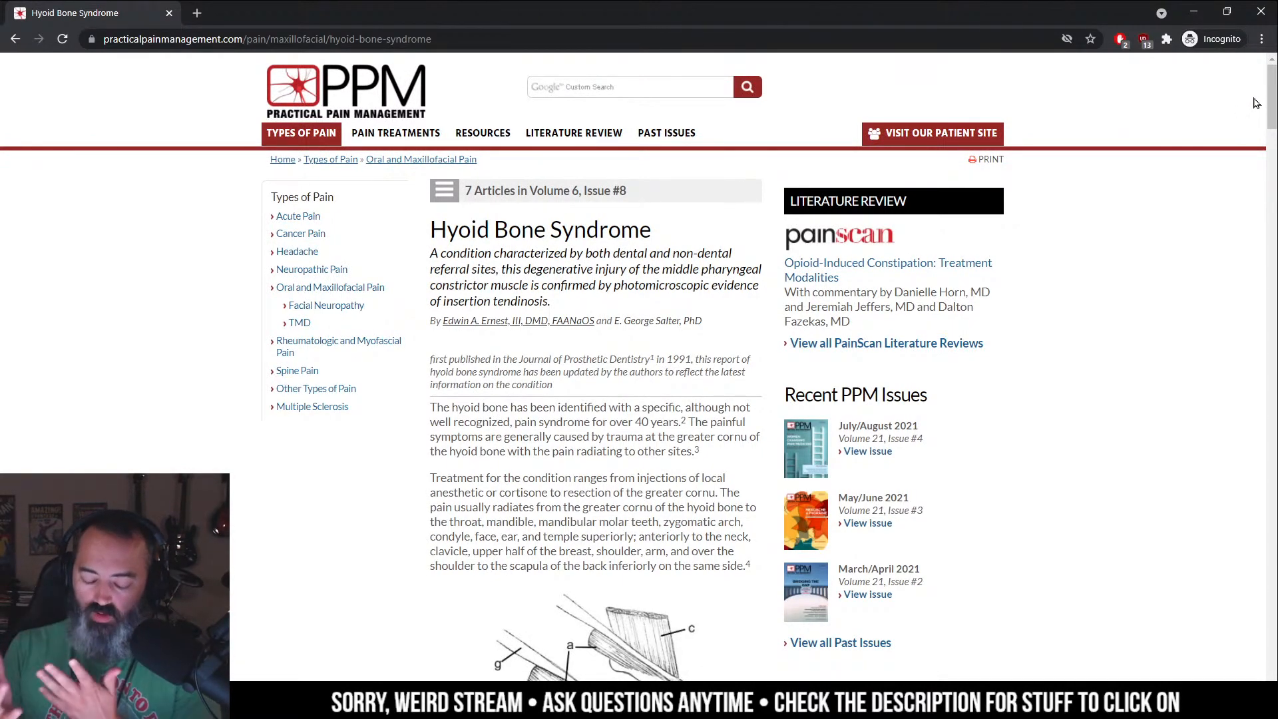
left_click_drag(1270, 106, 1241, 333)
scroll(1240, 332, "down", 8)
scroll(1191, 326, "up", 5)
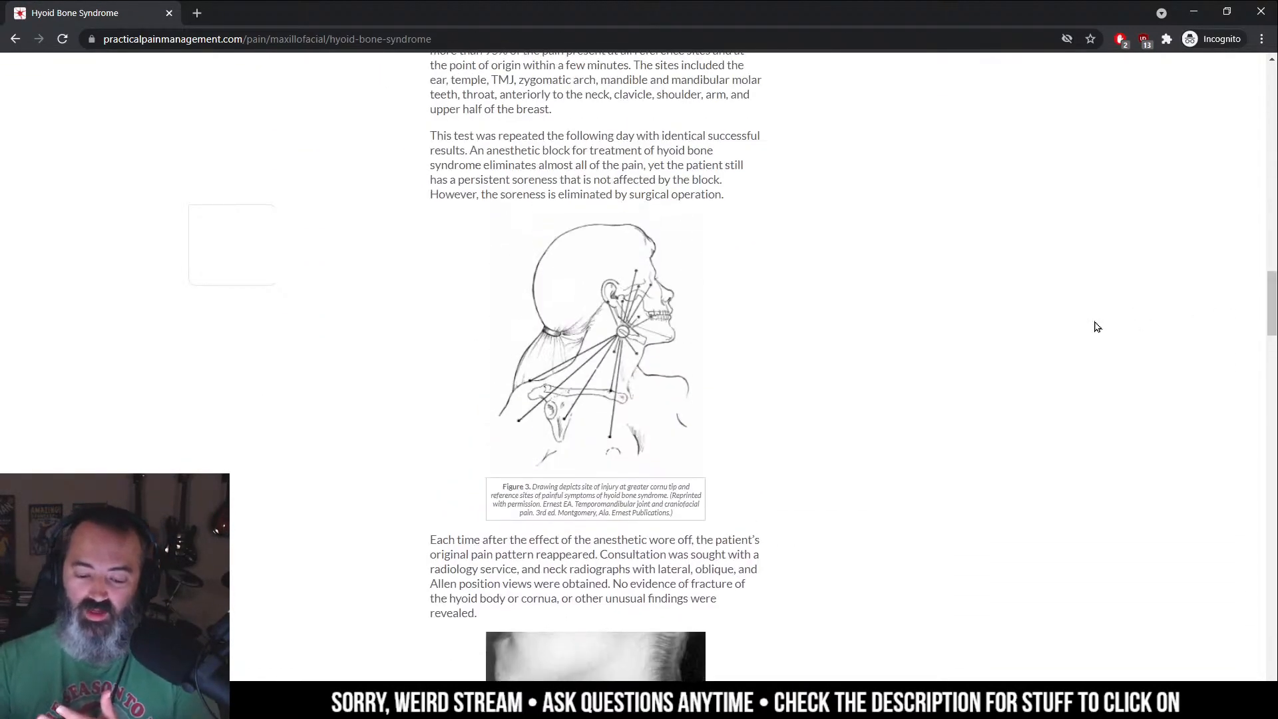
left_click(642, 352)
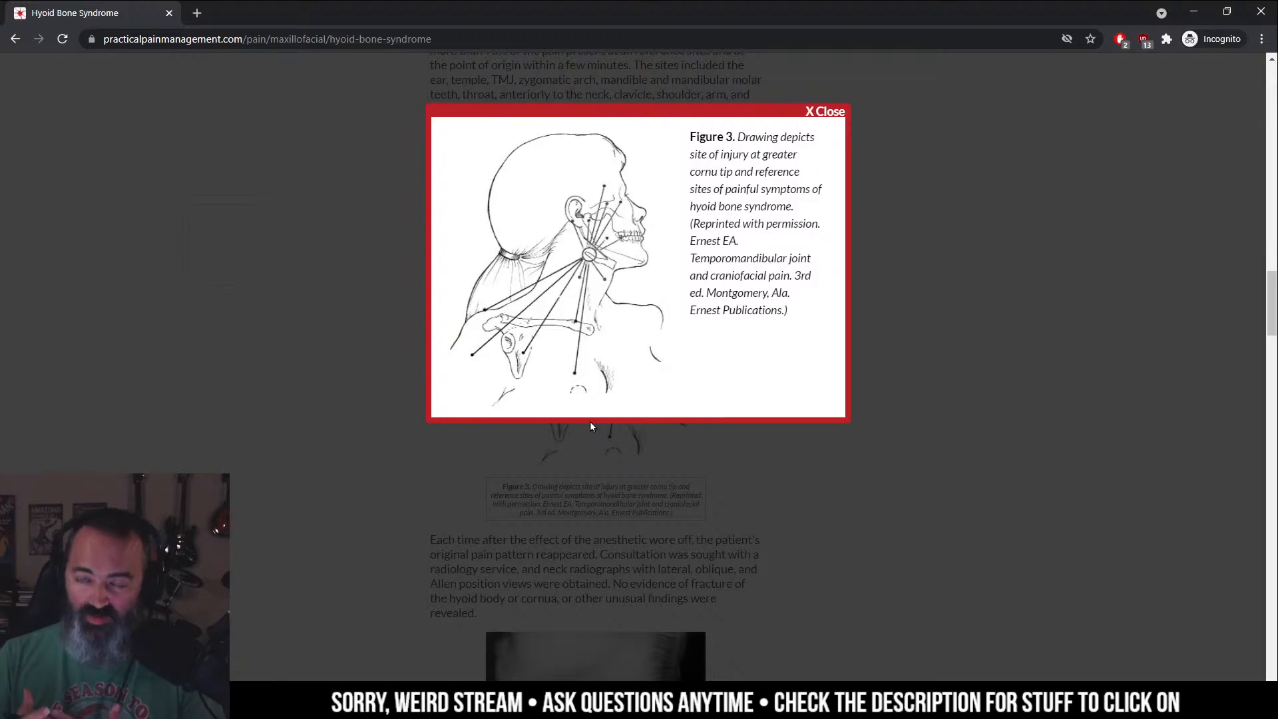
left_click(936, 342)
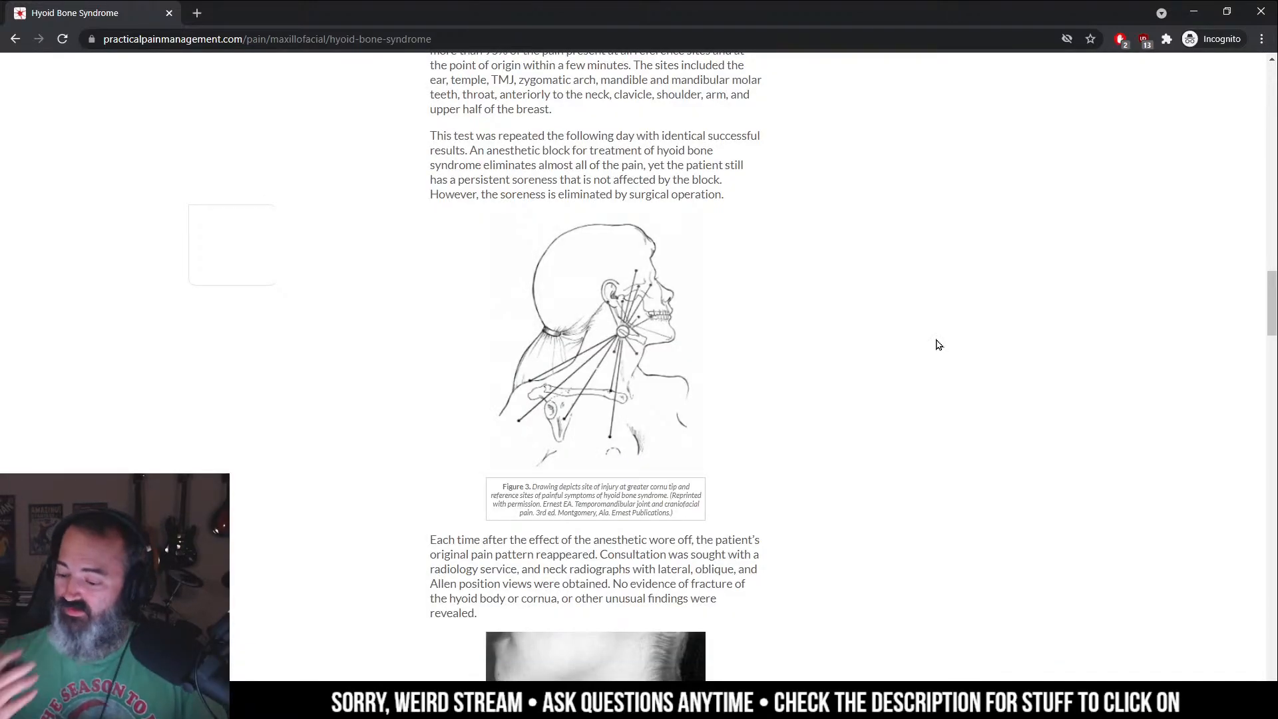
left_click_drag(1268, 307, 1249, 114)
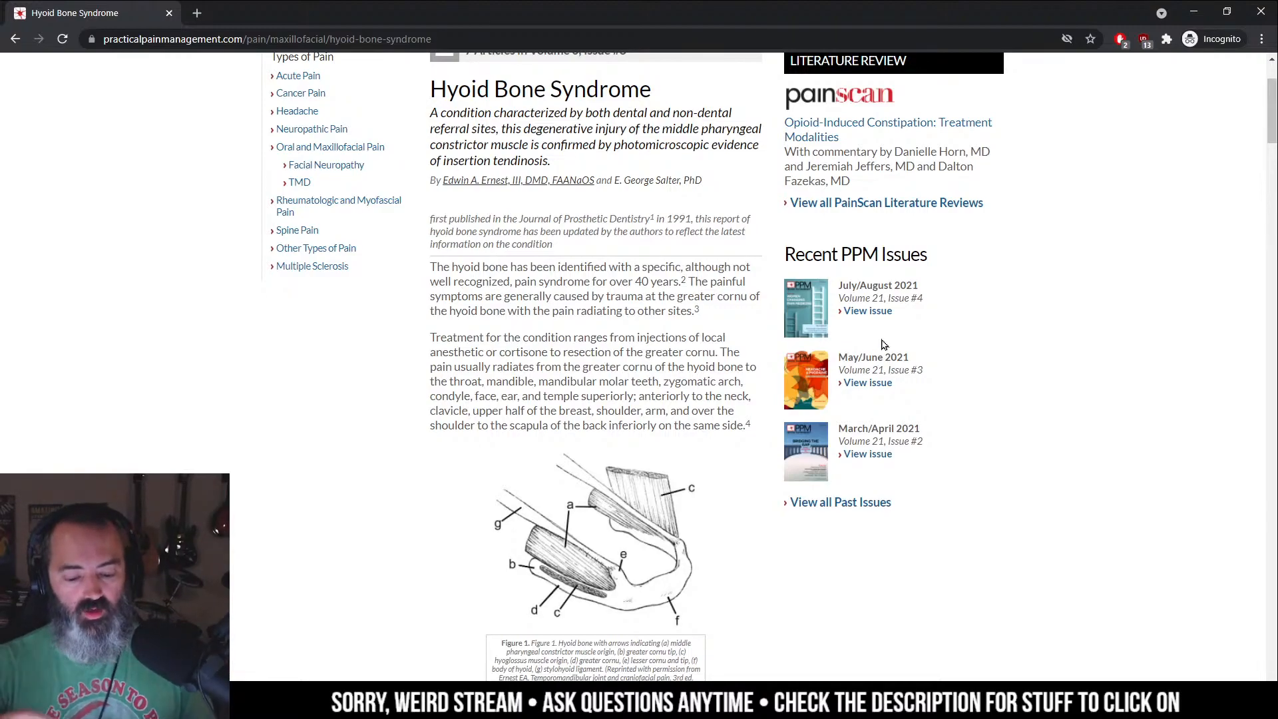
Switch back to the Clip Studio Paint illustration and undo the trial red stroke above the profile head.
key("alt+Tab")
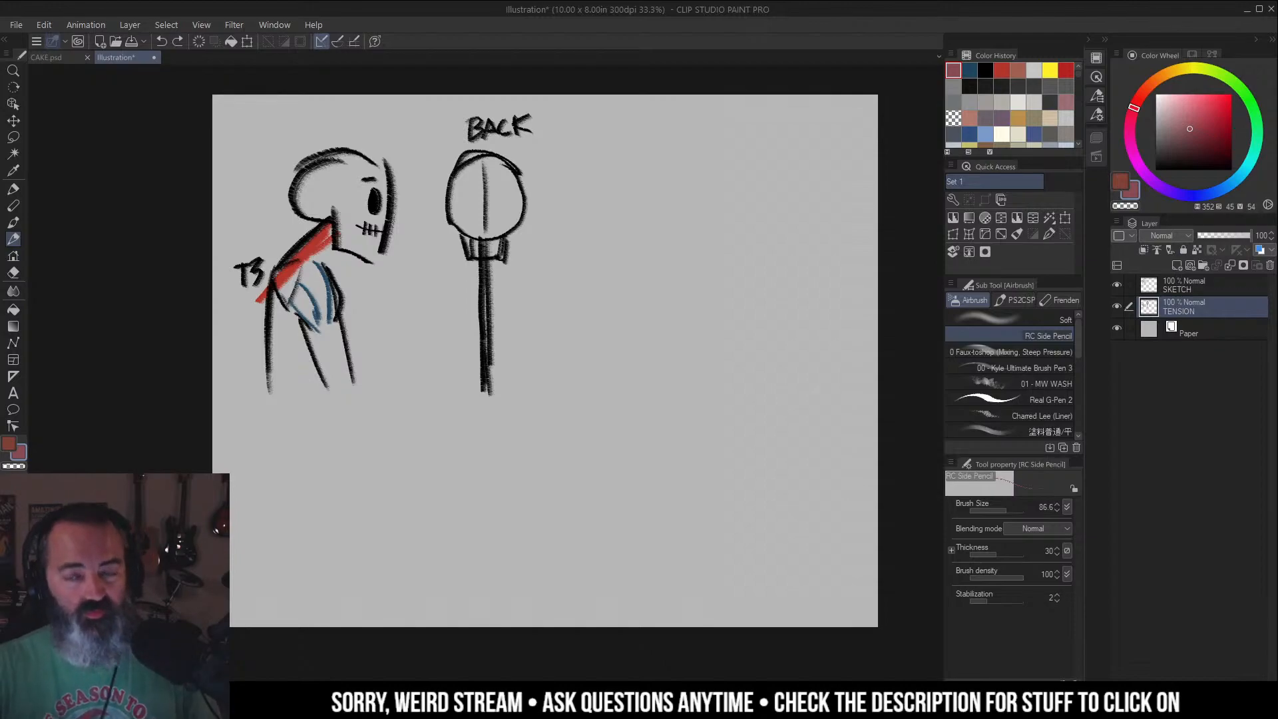
left_click_drag(603, 260, 649, 256)
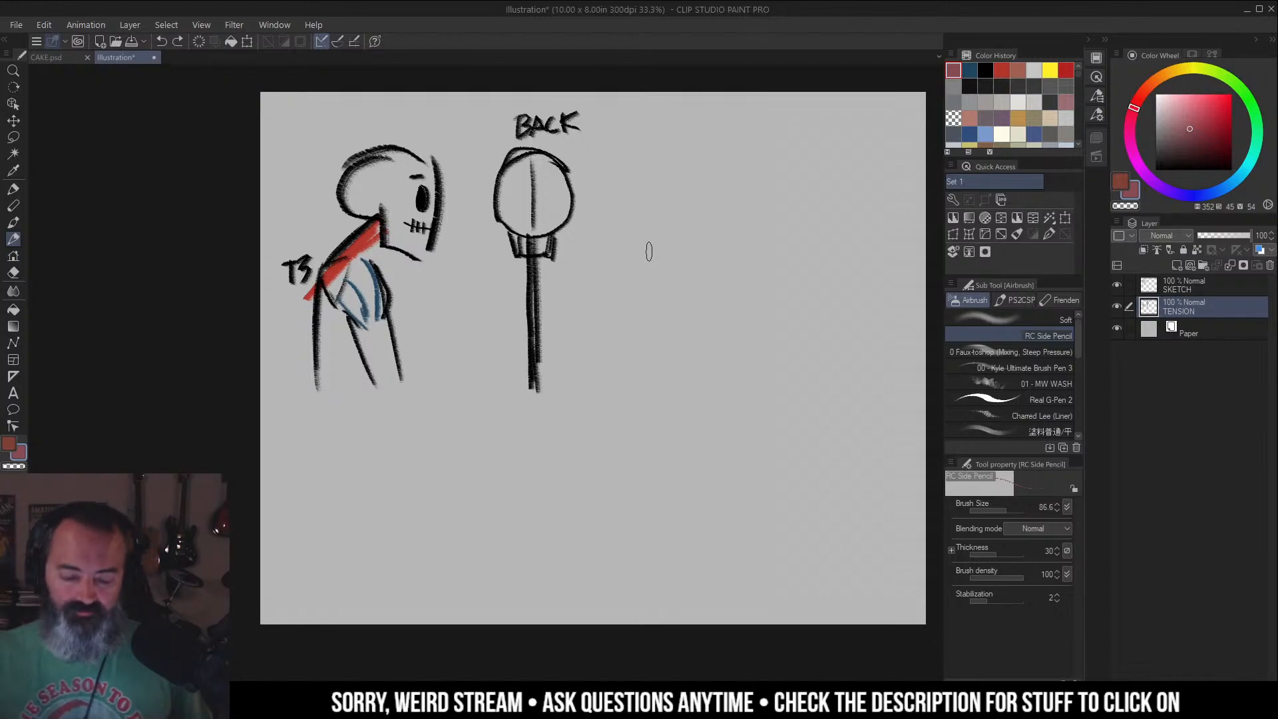
mouse_move(365, 110)
left_mouse_down()
mouse_move(365, 136)
mouse_move(377, 120)
mouse_move(385, 136)
left_mouse_up()
key("ctrl+z")
key("ctrl+z")
key("ctrl+z")
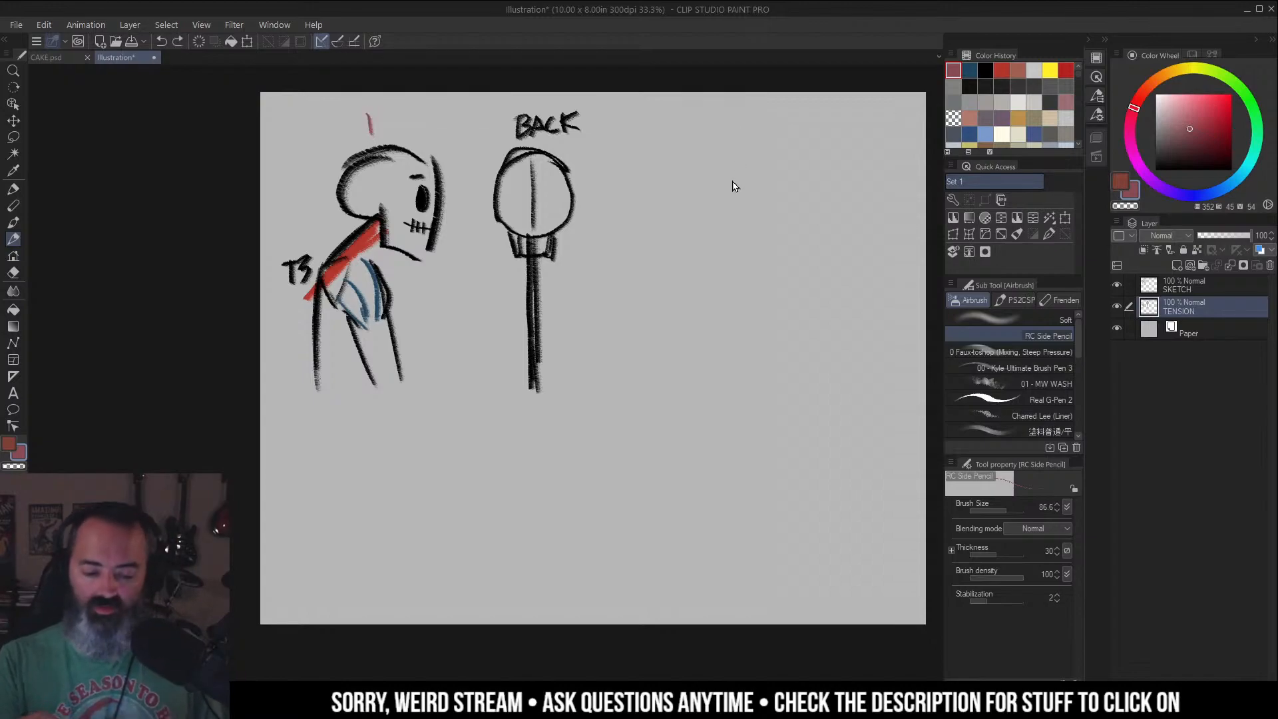
Label the profile figure with a black handwritten R above its head on the SKETCH layer.
left_click(368, 156, "alt")
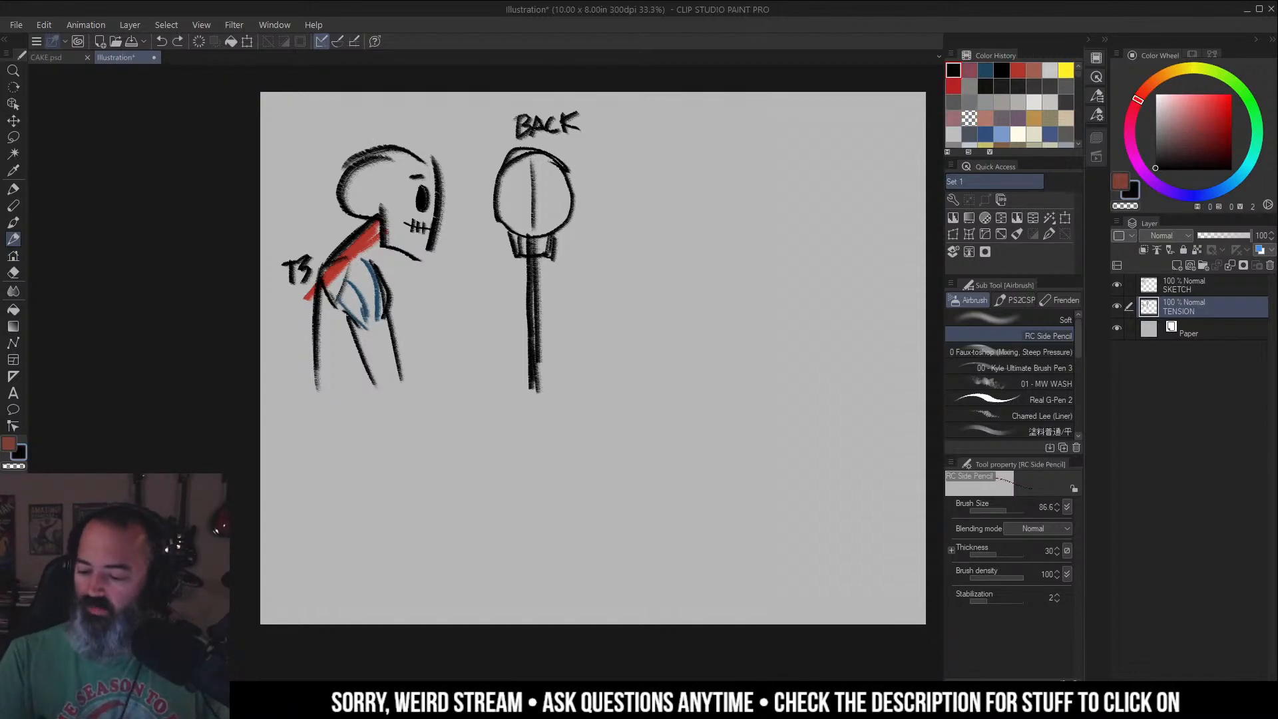
left_click_drag(361, 116, 360, 141)
key("ctrl+z")
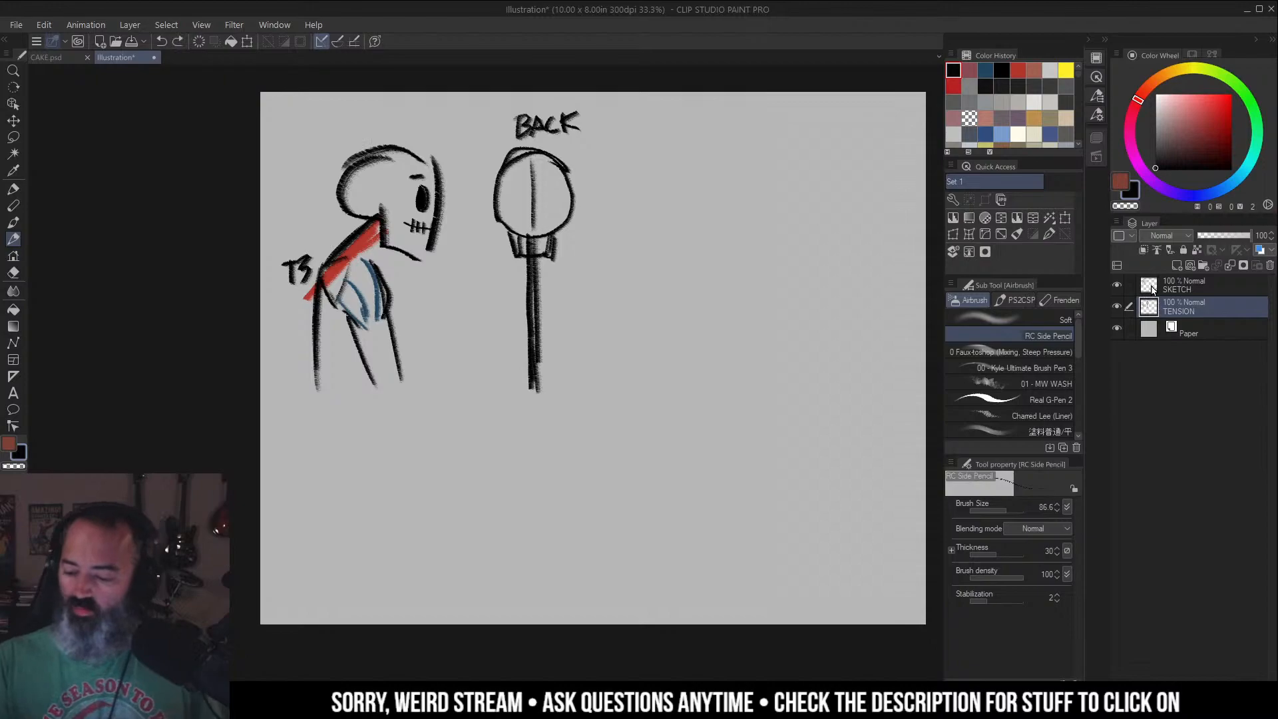
left_click(1152, 288)
left_click(1118, 285)
left_click(1118, 285)
left_click(1119, 306)
left_click(1118, 306)
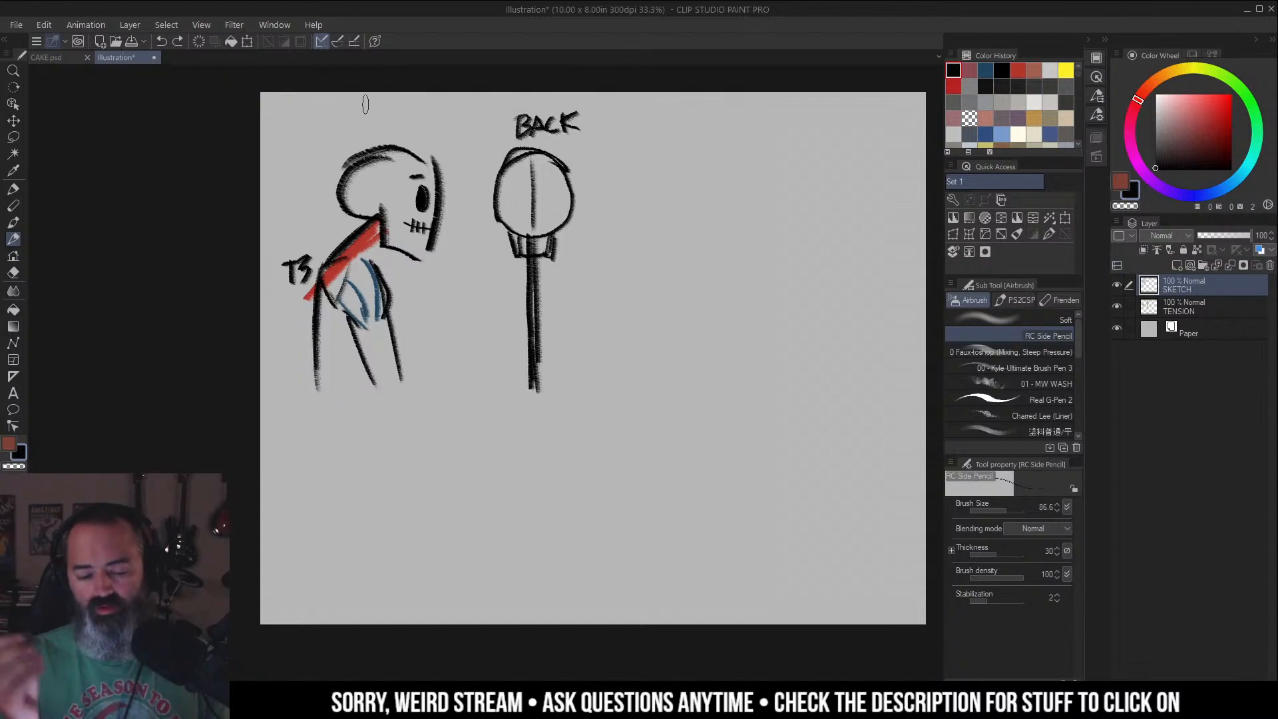
mouse_move(370, 112)
left_mouse_down()
mouse_move(371, 135)
mouse_move(401, 138)
left_mouse_up()
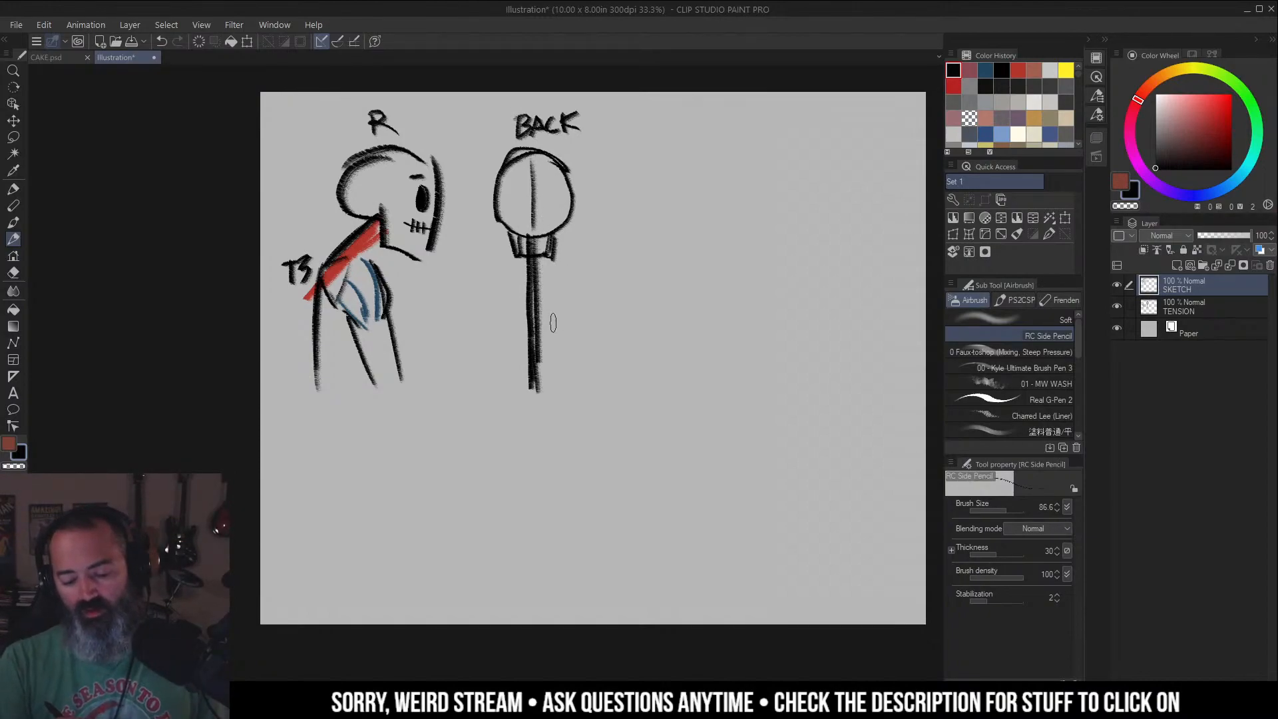
Add a new layer above SKETCH and paint a red dot on the lower spine of the back-view figure.
left_click(364, 246, "alt")
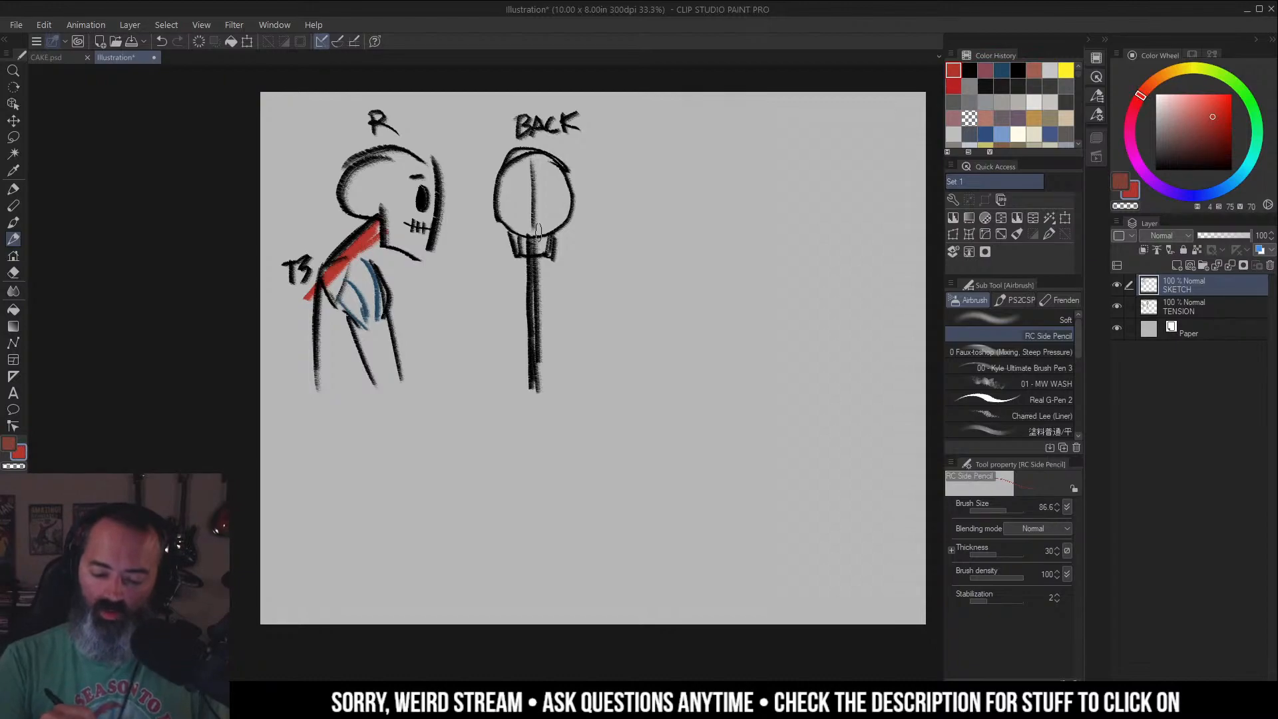
left_click(357, 164, "alt")
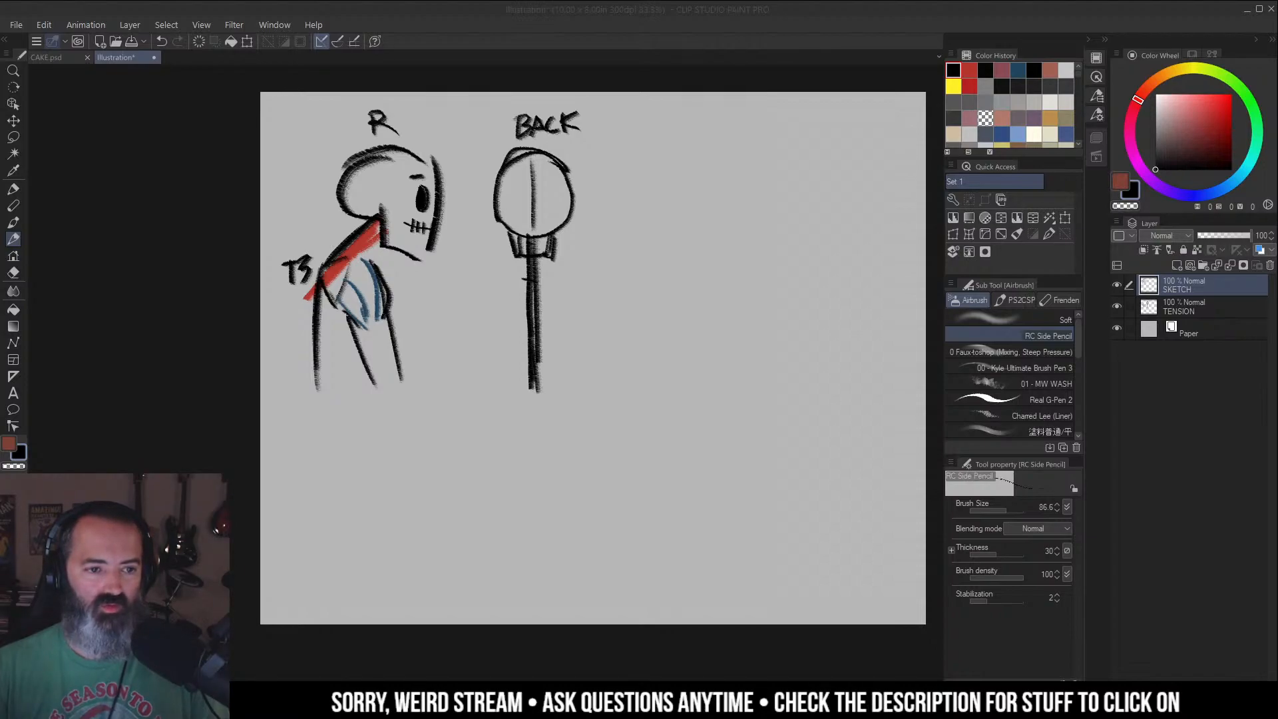
left_click(537, 338)
left_click_drag(529, 341, 540, 341)
left_click(356, 242, "alt")
left_click(1177, 266)
left_click_drag(532, 341, 536, 352)
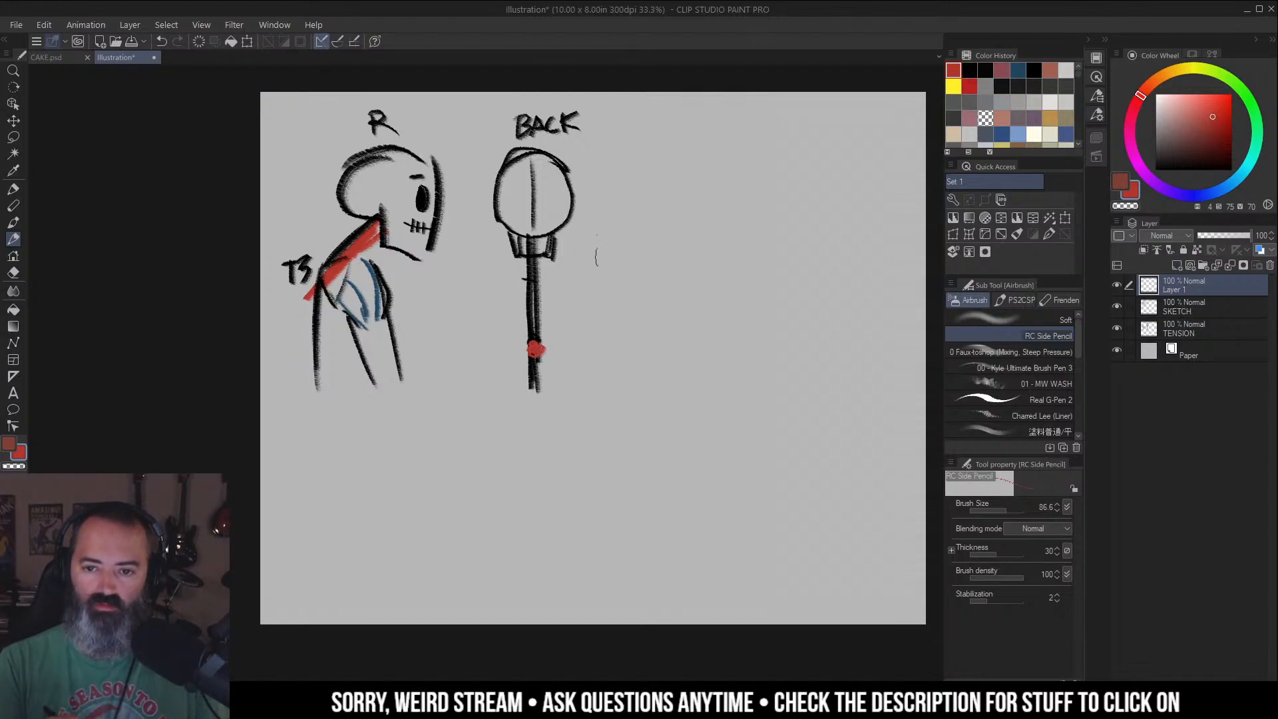
left_click_drag(598, 264, 600, 265)
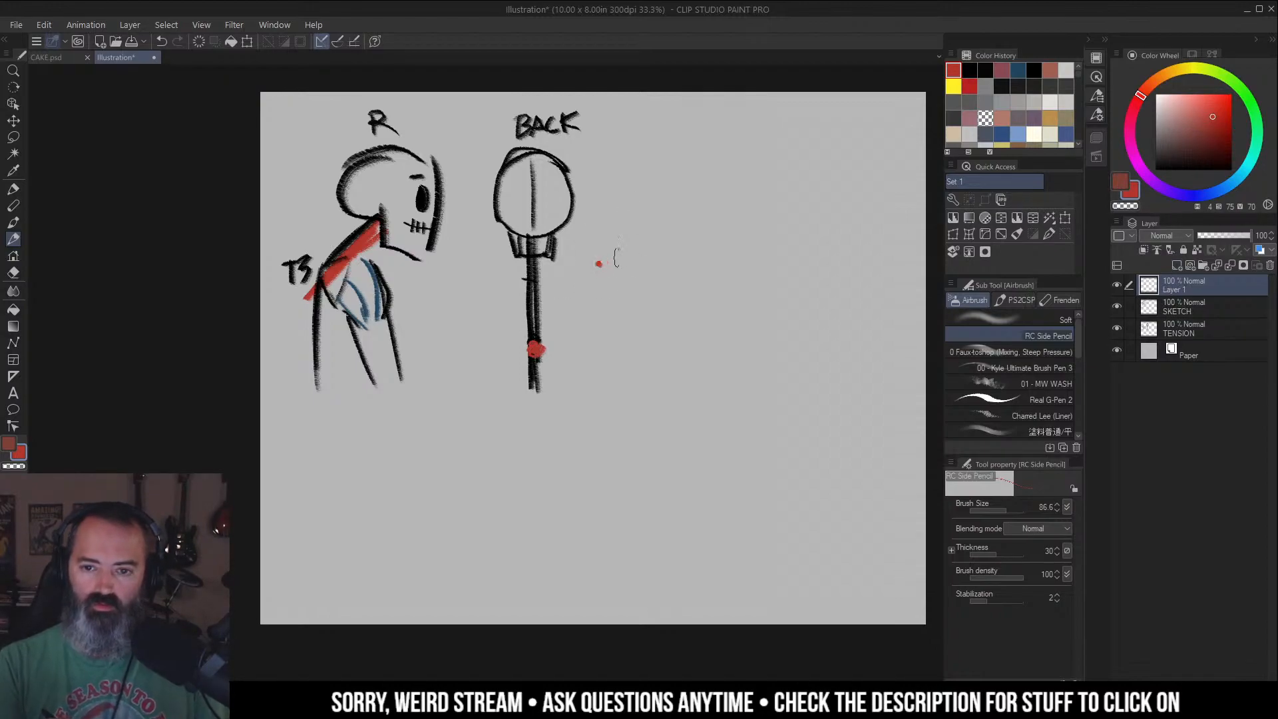
key("ctrl+z")
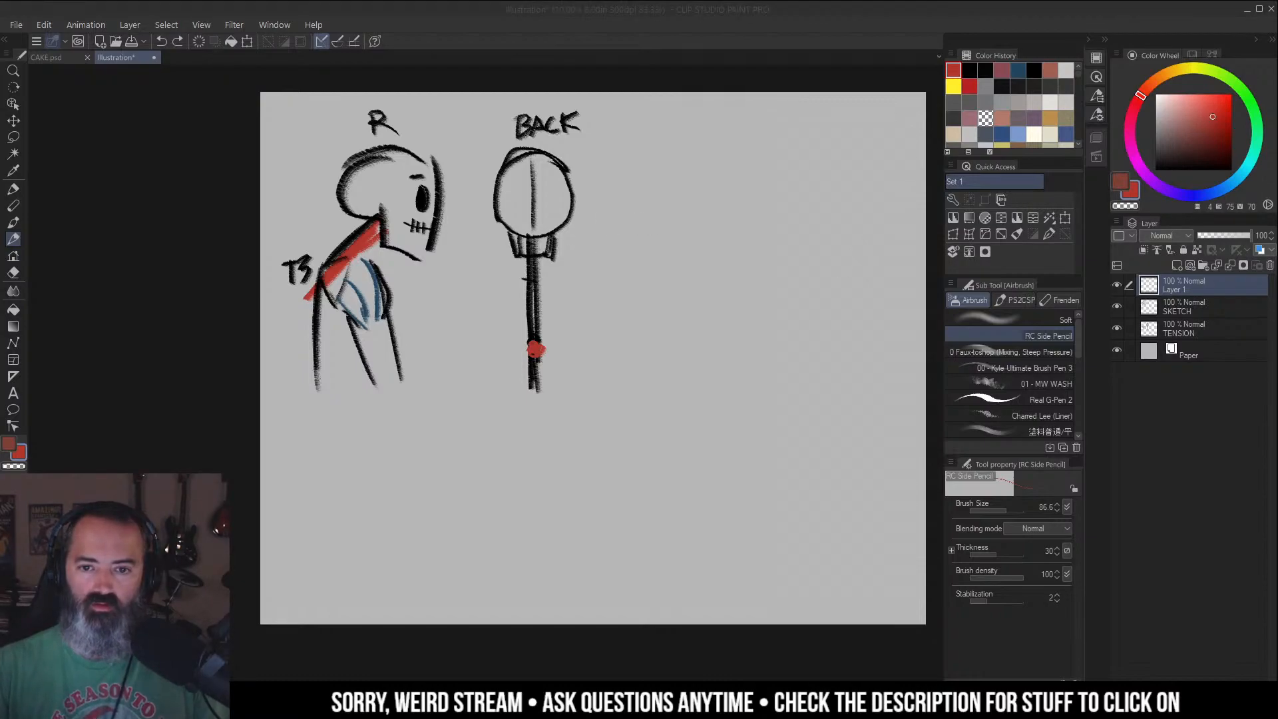
Draw black shoulder lines and two simple shoulder blade outlines on either side of the back figure's spine.
left_click(536, 270, "alt")
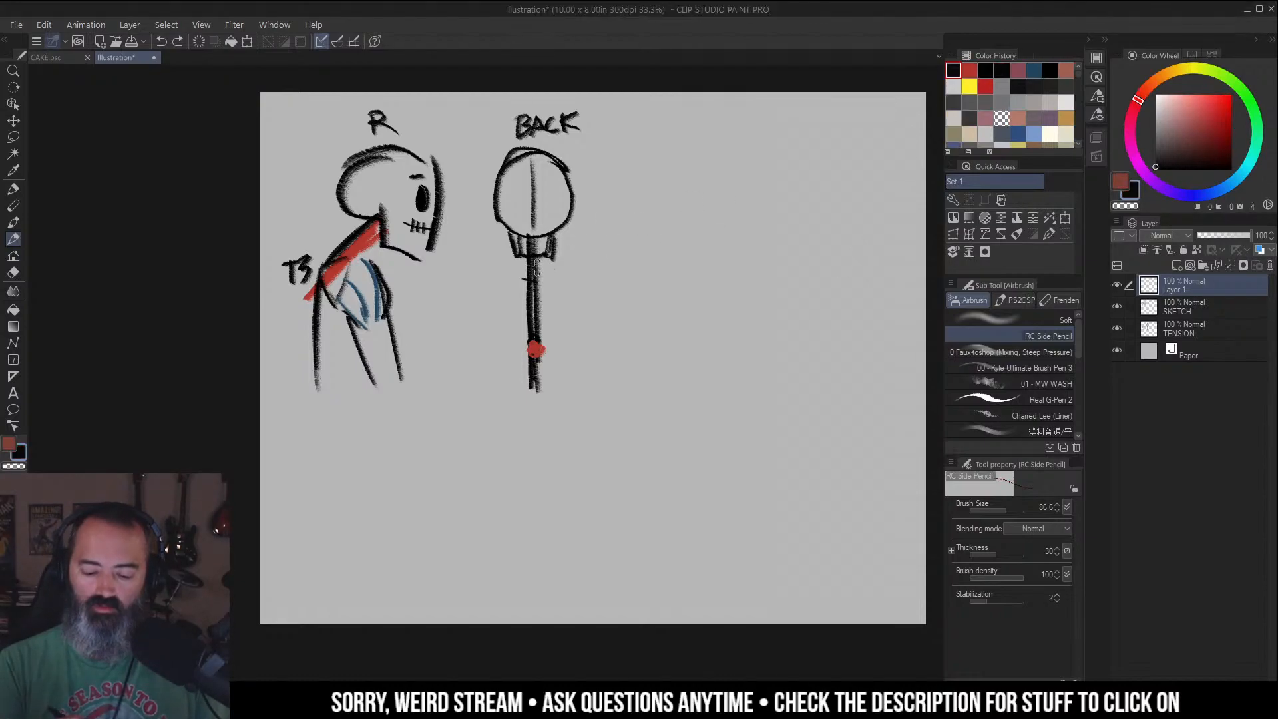
left_click_drag(550, 284, 606, 273)
mouse_move(474, 272)
left_mouse_down()
mouse_move(519, 286)
mouse_move(573, 346)
left_mouse_up()
left_click_drag(593, 299, 571, 346)
left_click_drag(504, 299, 492, 347)
left_click_drag(474, 293, 493, 350)
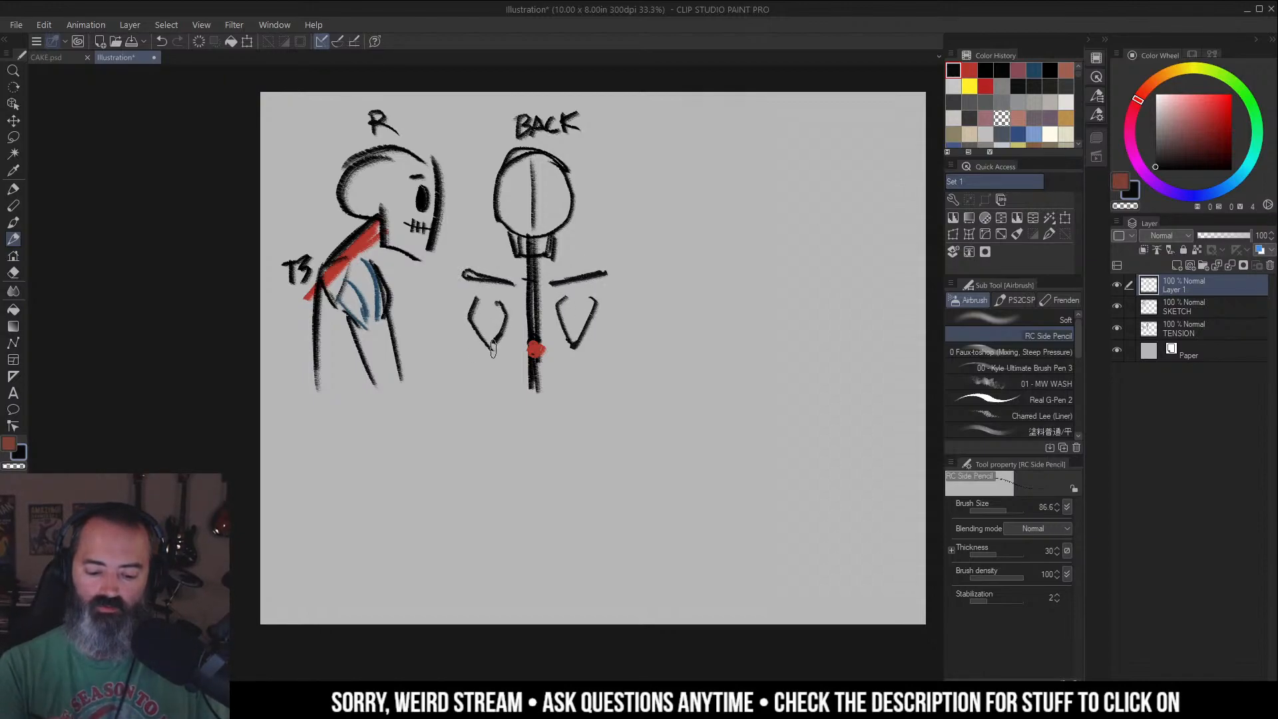
Paint a thick red stroke from the spine dot to the right shoulder blade and extend the profile's red band below T3.
left_click(540, 338, "alt")
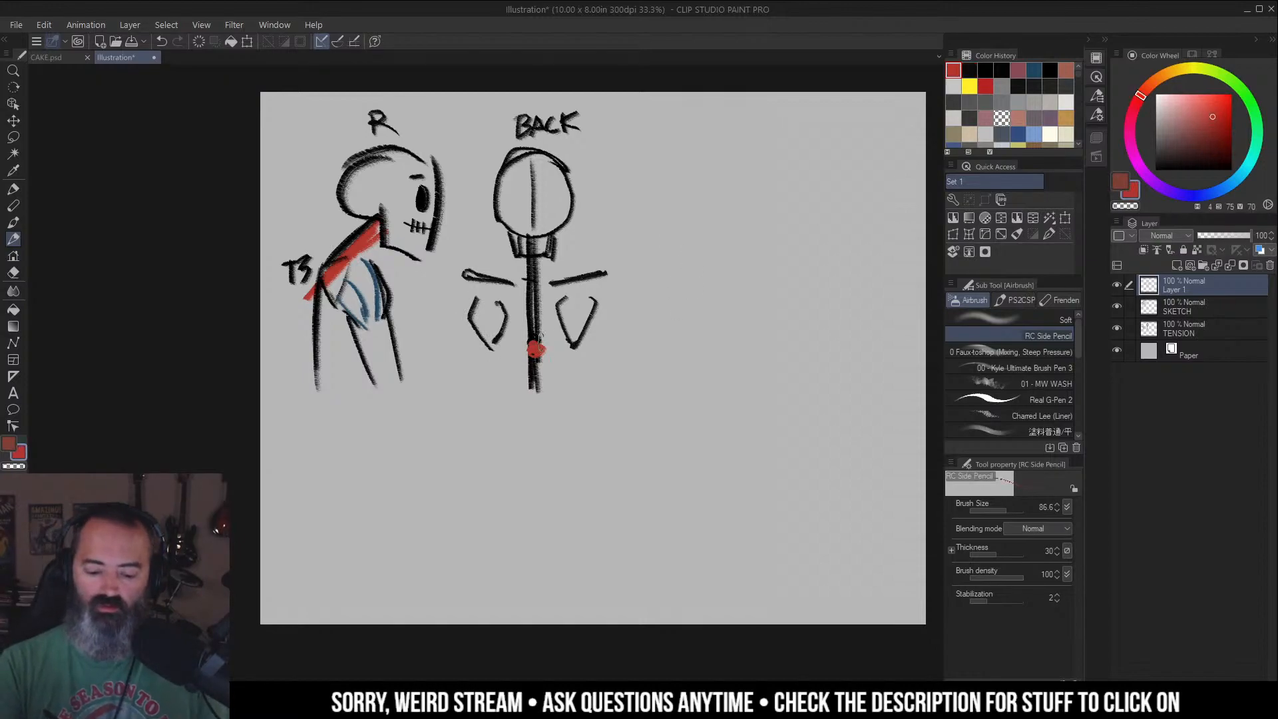
left_click_drag(539, 355, 561, 336)
left_click_drag(641, 265, 595, 274)
mouse_move(264, 315)
left_mouse_down()
mouse_move(276, 299)
mouse_move(272, 321)
mouse_move(269, 310)
left_mouse_up()
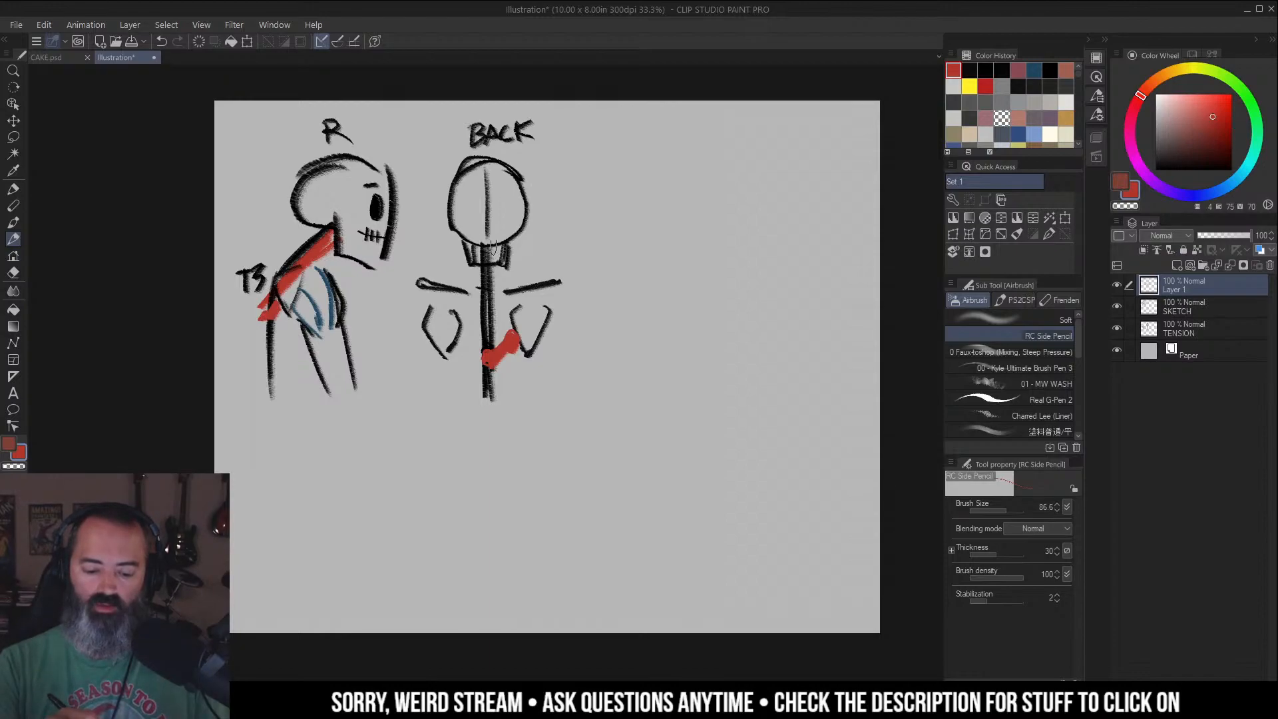
Paint red tension lines from the back figure's skull base down the spine and out to the right shoulder blade's upper edge.
left_click_drag(476, 234, 489, 362)
left_click_drag(479, 263, 482, 229)
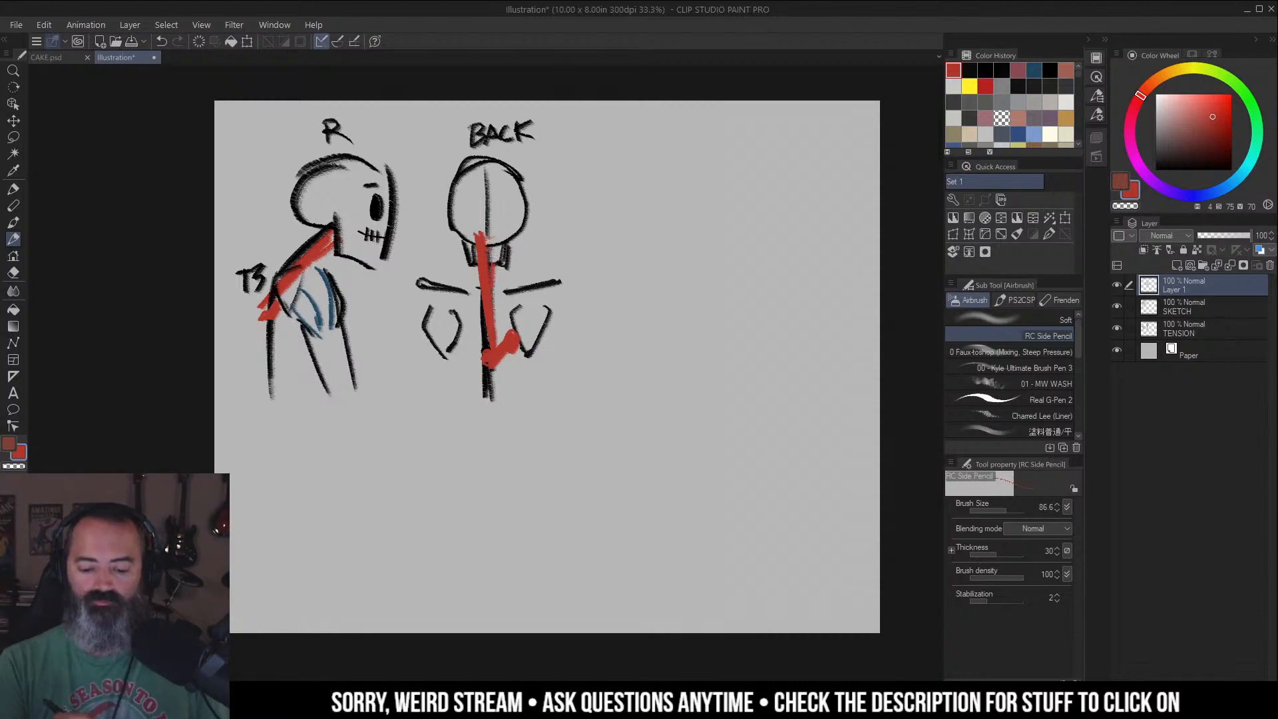
mouse_move(492, 264)
left_mouse_down()
mouse_move(490, 241)
mouse_move(523, 309)
mouse_move(494, 256)
mouse_move(521, 295)
left_mouse_up()
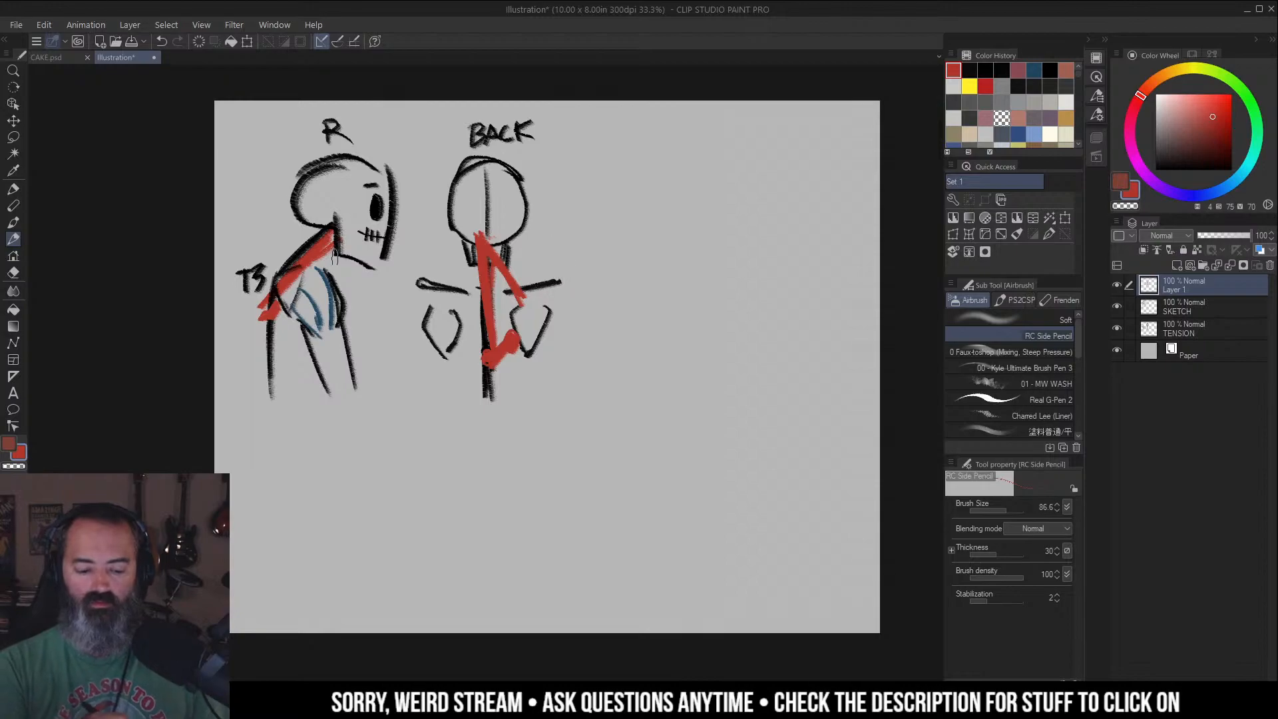
Add red marks down the front of the profile's blue area and across its lower torso, sampling the canvas grey.
left_click_drag(318, 349, 292, 368)
key("ctrl+z")
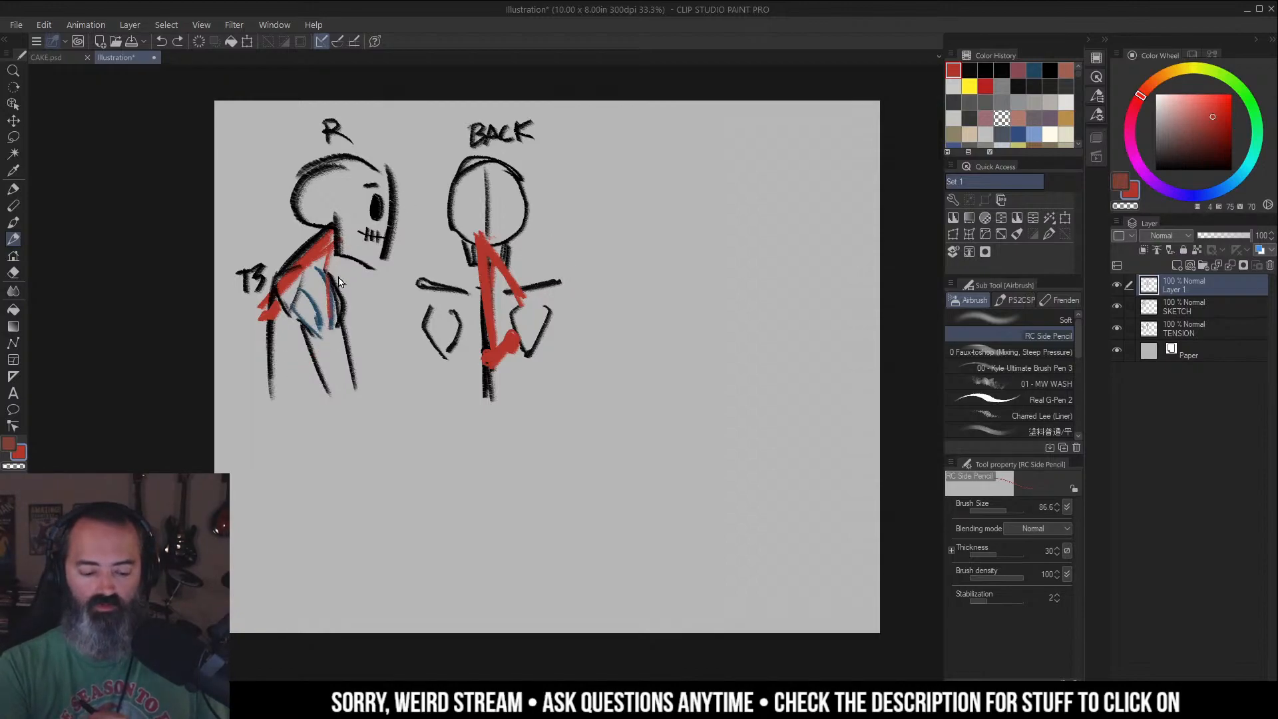
mouse_move(326, 288)
left_mouse_down()
mouse_move(324, 328)
mouse_move(288, 373)
mouse_move(268, 371)
mouse_move(305, 362)
left_mouse_up()
left_click(433, 306, "alt")
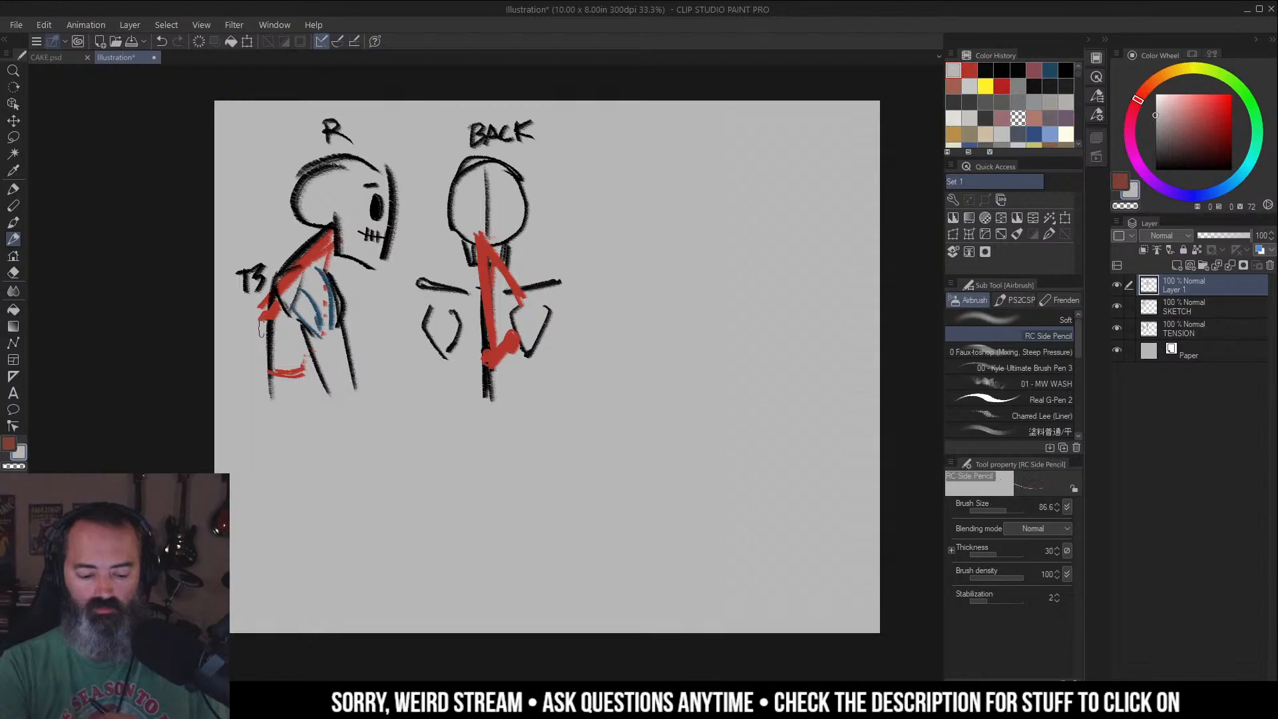
left_click(431, 308, "alt")
Mark the shoulder blade's extent behind the profile torso with a bracket and connect it to a handwritten SCAP label.
mouse_move(251, 311)
left_mouse_down()
mouse_move(260, 371)
mouse_move(394, 302)
mouse_move(374, 273)
left_mouse_up()
left_click_drag(359, 258, 382, 252)
mouse_move(371, 261)
left_mouse_down()
mouse_move(370, 308)
mouse_move(388, 303)
mouse_move(391, 402)
mouse_move(385, 387)
mouse_move(420, 382)
left_mouse_up()
left_click_drag(411, 374, 428, 382)
left_click_drag(423, 359, 429, 372)
mouse_move(660, 233)
left_mouse_down()
mouse_move(557, 320)
mouse_move(572, 313)
left_mouse_up()
key("alt+space")
left_click(557, 319, "alt")
key("b")
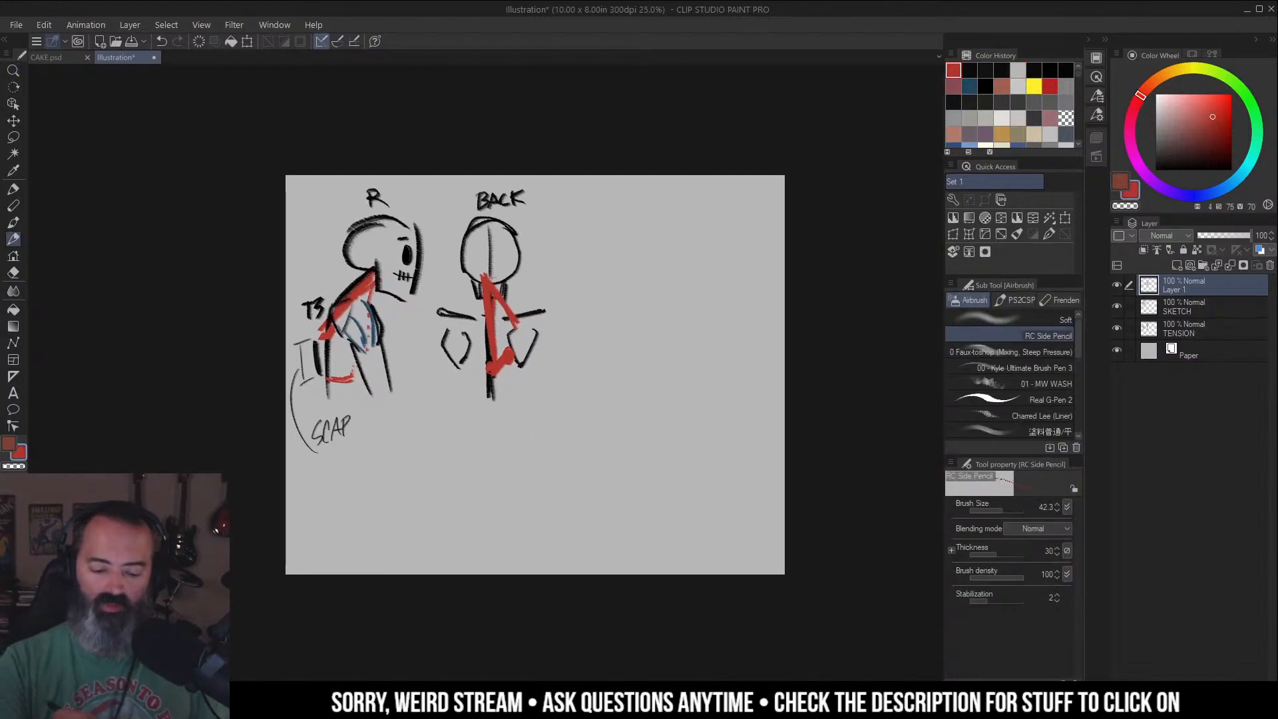
left_click_drag(494, 277, 495, 286)
key("z")
left_click(554, 287, "alt")
left_click(554, 287, "alt")
left_click(572, 301)
left_click(571, 301)
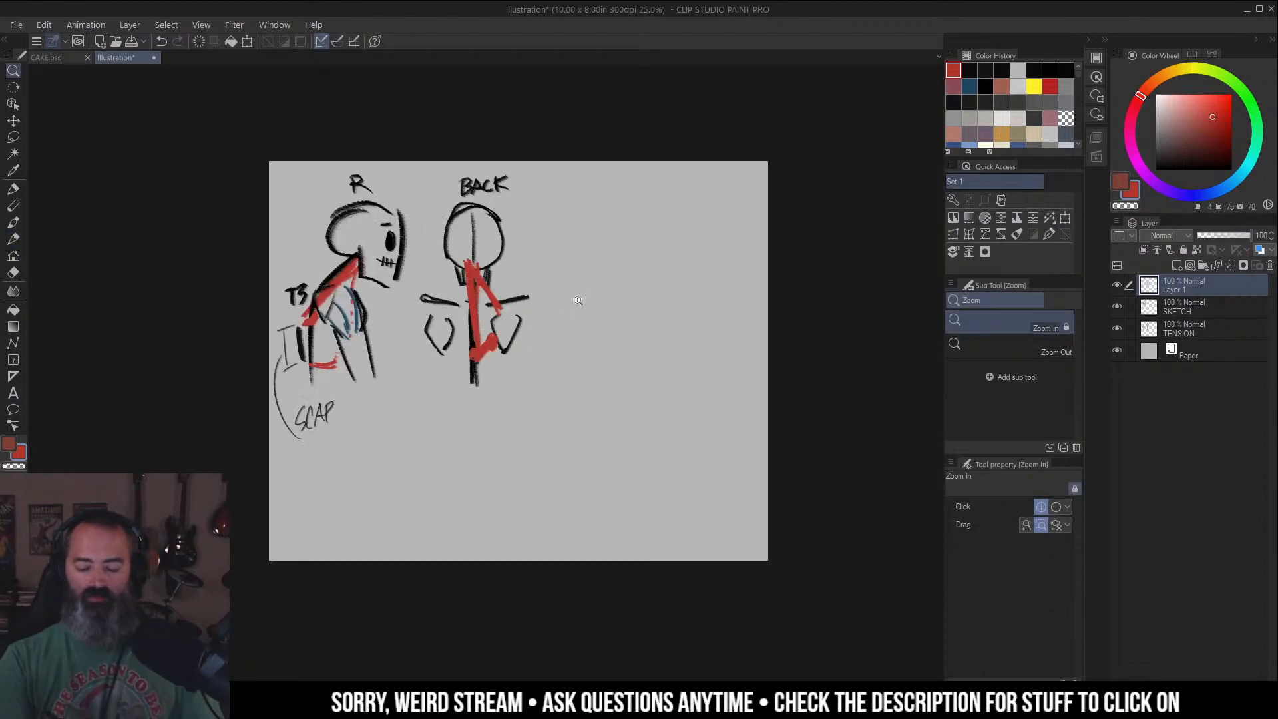
left_click_drag(600, 275, 629, 293)
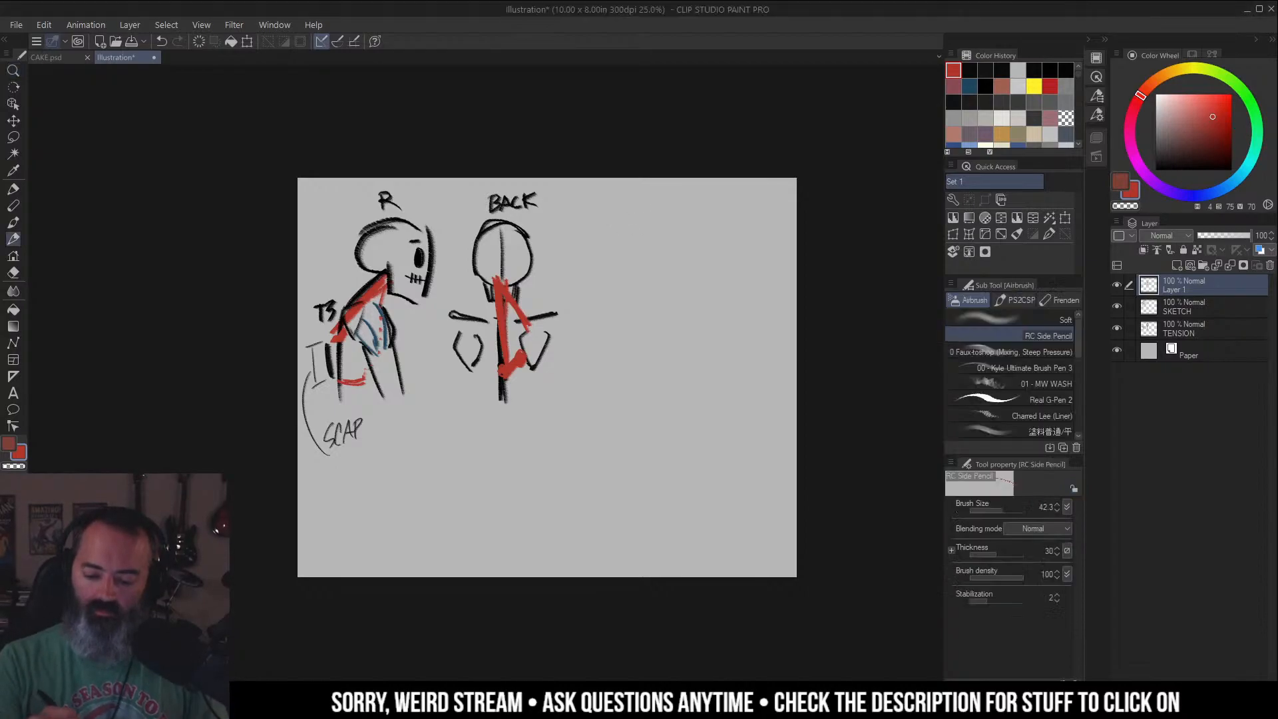
Sketch a thin red front-view figure beside the back view, with an oval head, shoulder circles, collarbone line, rounded ribcage and centre line.
left_click(639, 227)
key("b")
mouse_move(631, 208)
left_mouse_down()
mouse_move(620, 264)
mouse_move(632, 209)
mouse_move(654, 206)
left_mouse_up()
key("ctrl+z")
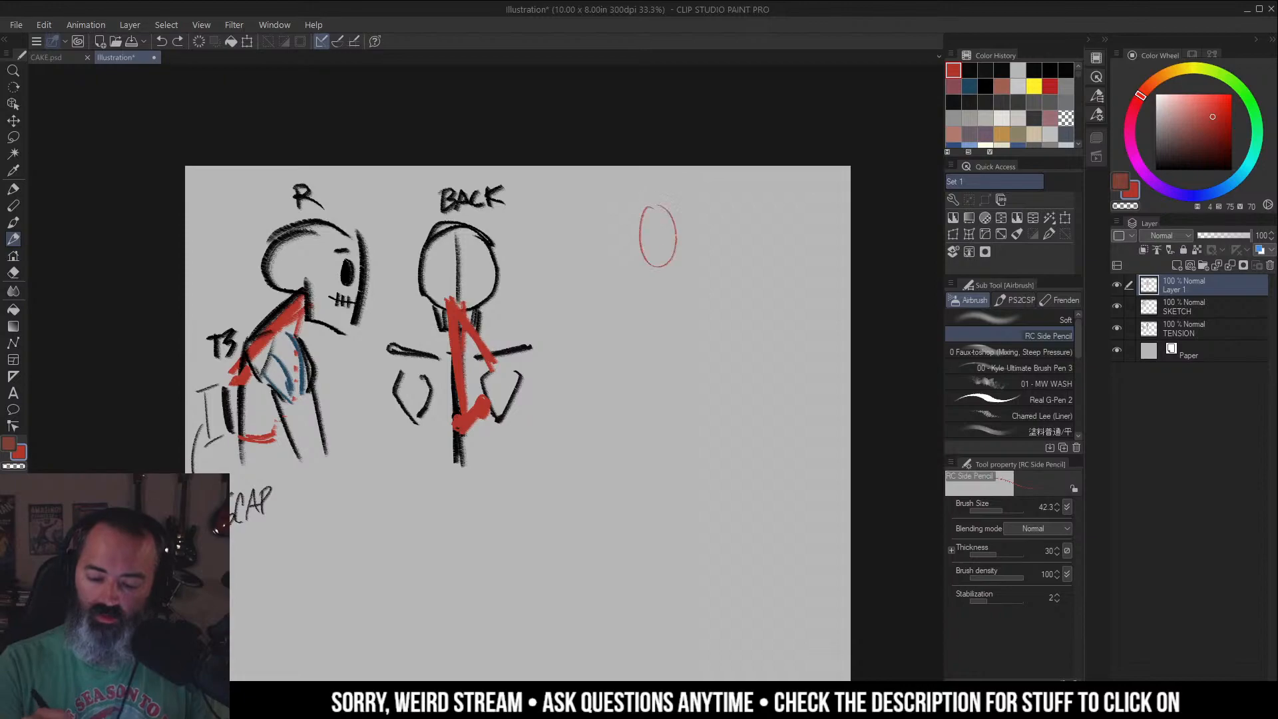
mouse_move(607, 287)
left_mouse_down()
mouse_move(701, 285)
mouse_move(615, 279)
left_mouse_up()
mouse_move(712, 277)
left_mouse_down()
mouse_move(713, 293)
mouse_move(707, 274)
left_mouse_up()
mouse_move(611, 293)
left_mouse_down()
mouse_move(630, 372)
mouse_move(711, 284)
mouse_move(667, 447)
left_mouse_up()
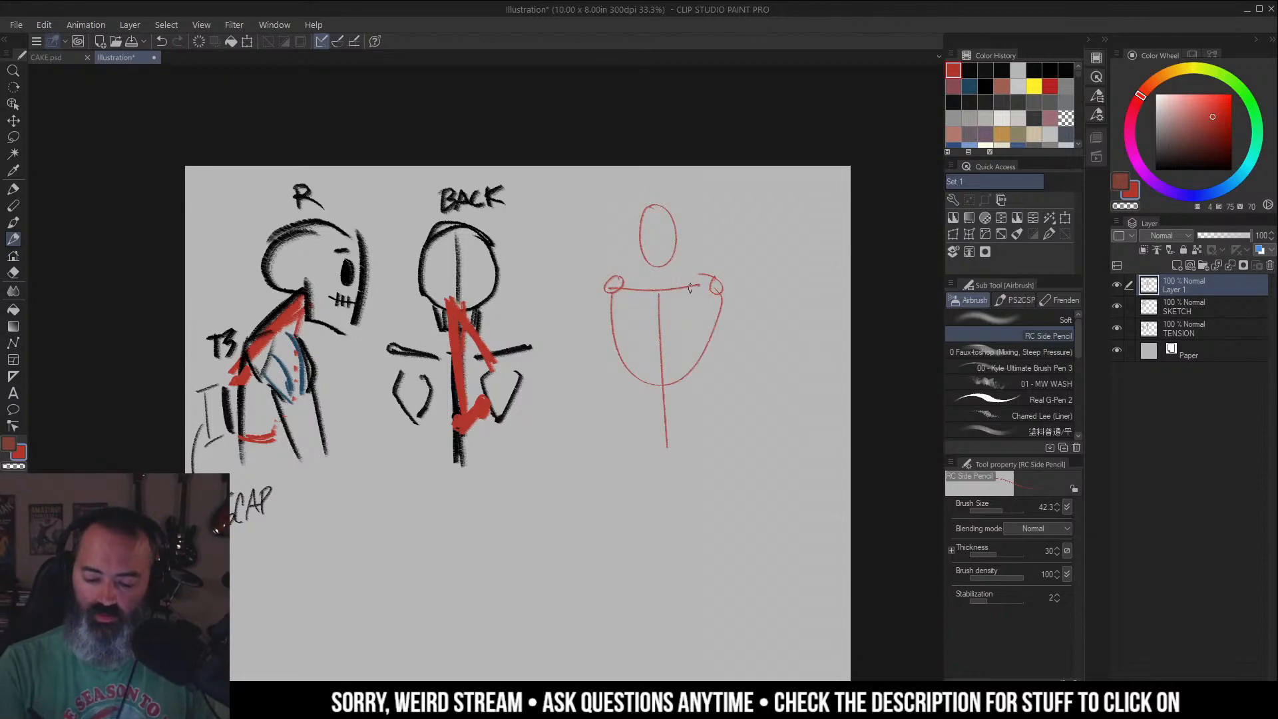
Add short rib lines inside the red figure's chest and draw both arms hanging down with hands.
left_click_drag(621, 324, 654, 322)
left_click_drag(630, 338, 654, 335)
left_click_drag(624, 357, 696, 331)
left_click_drag(680, 347, 699, 343)
left_click_drag(677, 369, 692, 367)
mouse_move(610, 287)
left_mouse_down()
mouse_move(595, 401)
mouse_move(627, 406)
mouse_move(606, 434)
left_mouse_up()
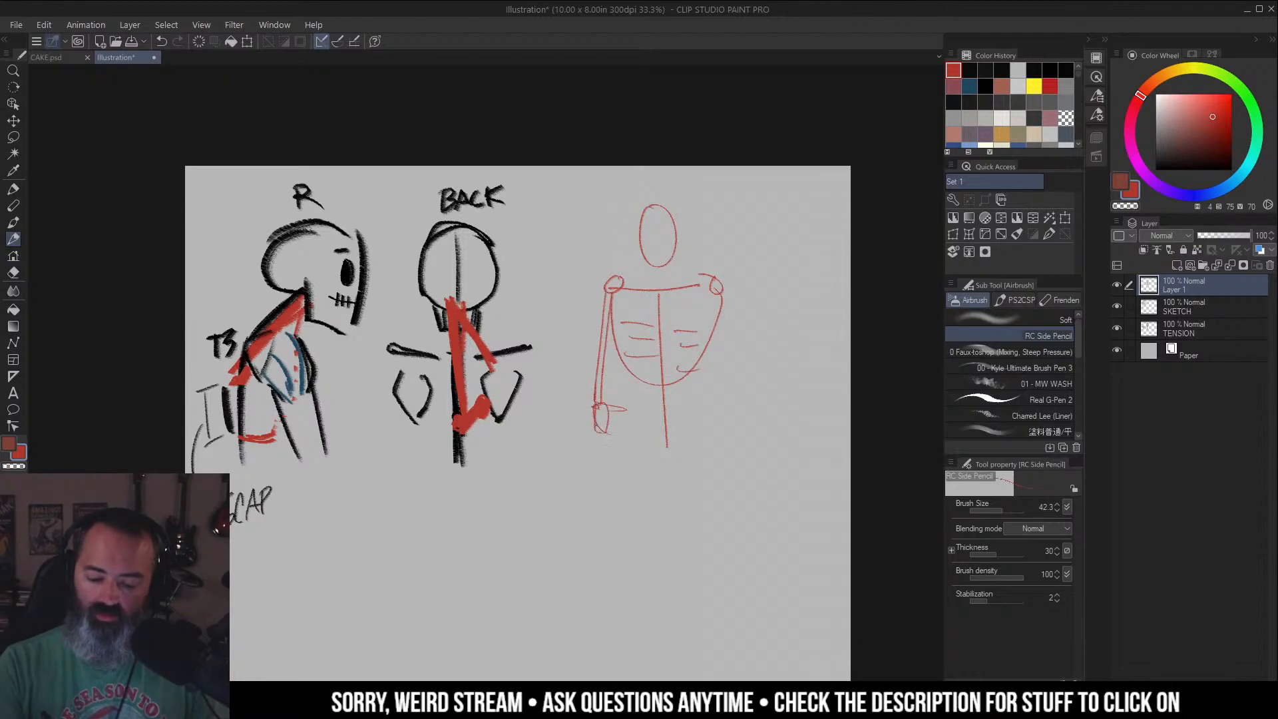
left_click_drag(719, 287, 728, 403)
mouse_move(719, 304)
left_mouse_down()
mouse_move(724, 412)
mouse_move(707, 413)
mouse_move(728, 426)
left_mouse_up()
left_click_drag(735, 398, 732, 438)
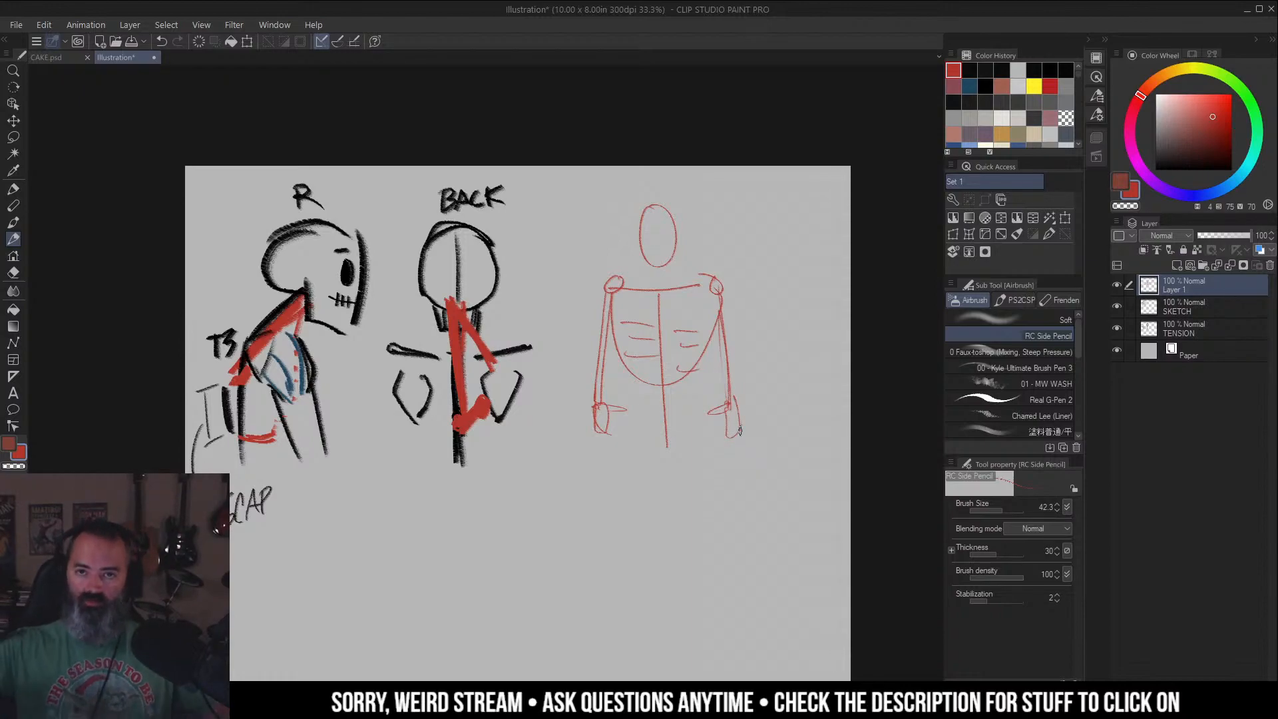
Mark arcs around the red figure's shoulders and sketch a red side-view figure with head, oval ribcage and vertical body line beside it.
left_click_drag(762, 223, 690, 206)
mouse_move(659, 256)
left_mouse_down()
mouse_move(637, 281)
mouse_move(651, 306)
left_mouse_up()
left_click_drag(546, 265, 531, 288)
mouse_move(520, 266)
left_mouse_down()
mouse_move(531, 298)
mouse_move(465, 279)
left_mouse_up()
left_click_drag(663, 200, 665, 231)
mouse_move(644, 232)
left_mouse_down()
mouse_move(641, 191)
mouse_move(687, 191)
left_mouse_up()
left_click_drag(686, 193, 668, 245)
mouse_move(671, 242)
left_mouse_down()
mouse_move(679, 366)
mouse_move(657, 365)
mouse_move(687, 387)
mouse_move(683, 359)
left_mouse_up()
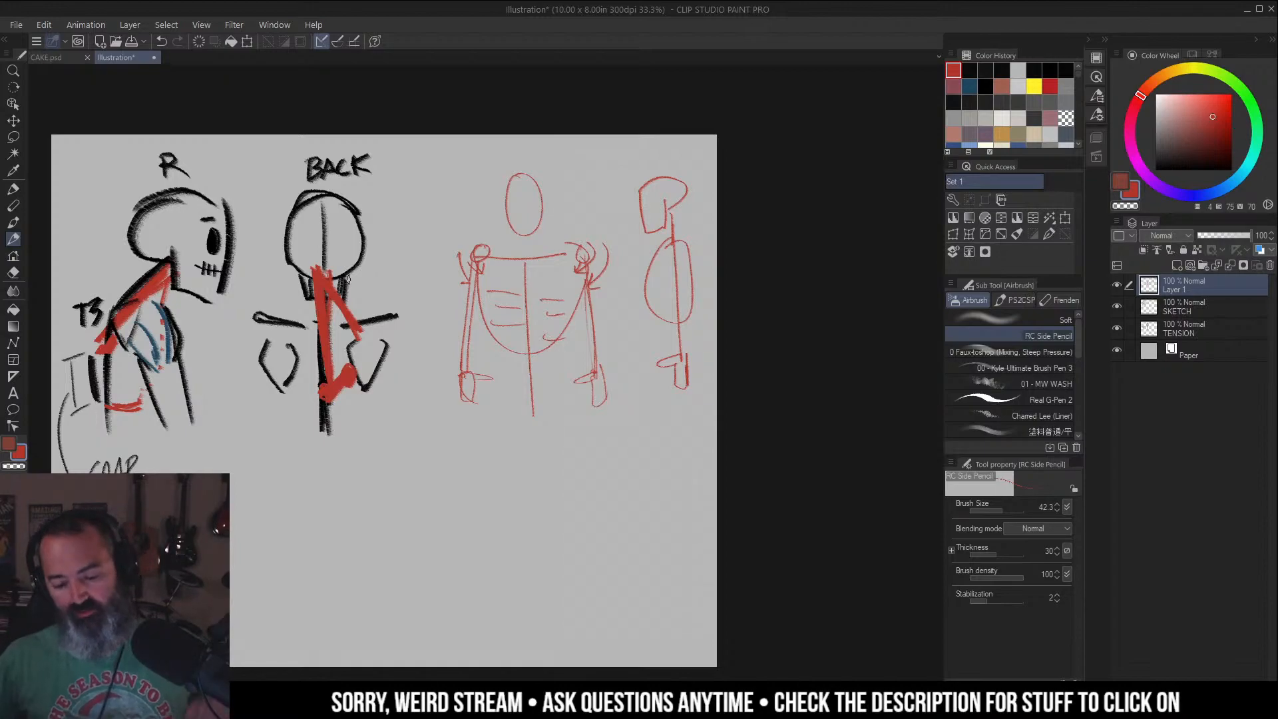
Select the red front-view and side-view figures with a freehand lasso and erase them from Layer 1.
key("m")
mouse_move(599, 160)
left_mouse_down()
mouse_move(443, 240)
mouse_move(653, 143)
mouse_move(542, 176)
left_mouse_up()
key("ctrl+d")
key("w")
left_click_drag(751, 277, 787, 249)
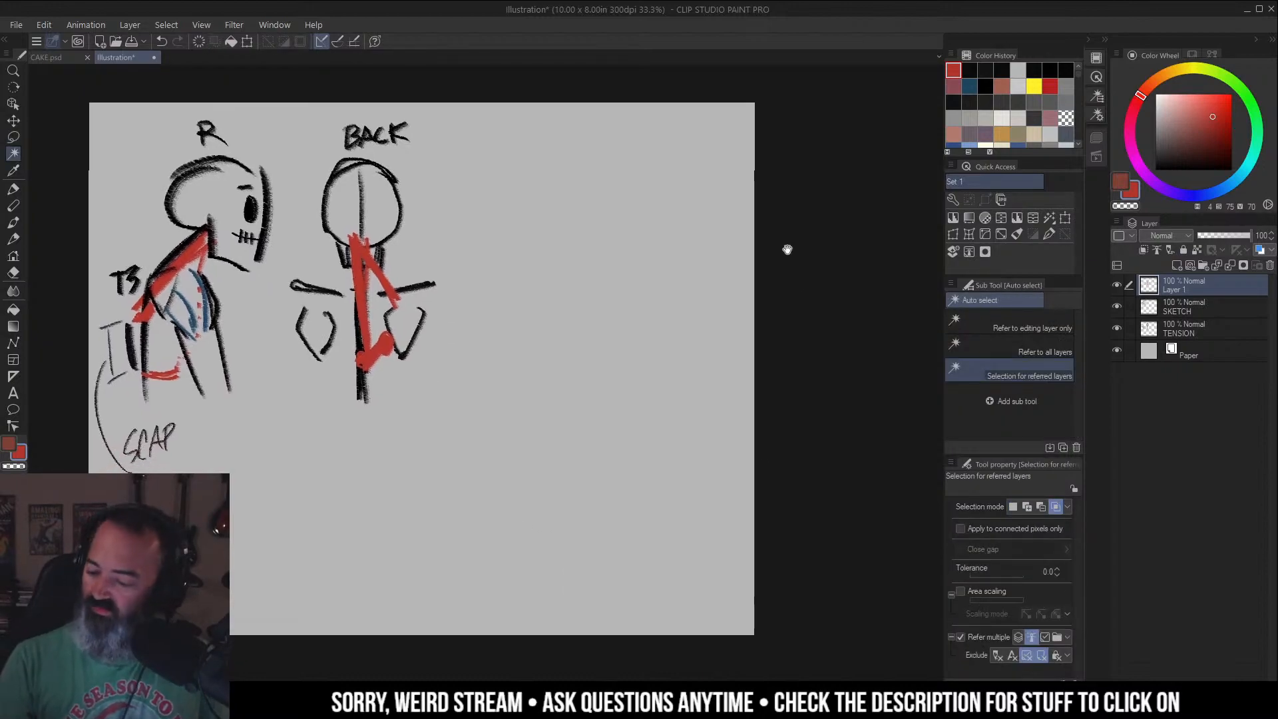
left_click_drag(684, 288, 753, 260)
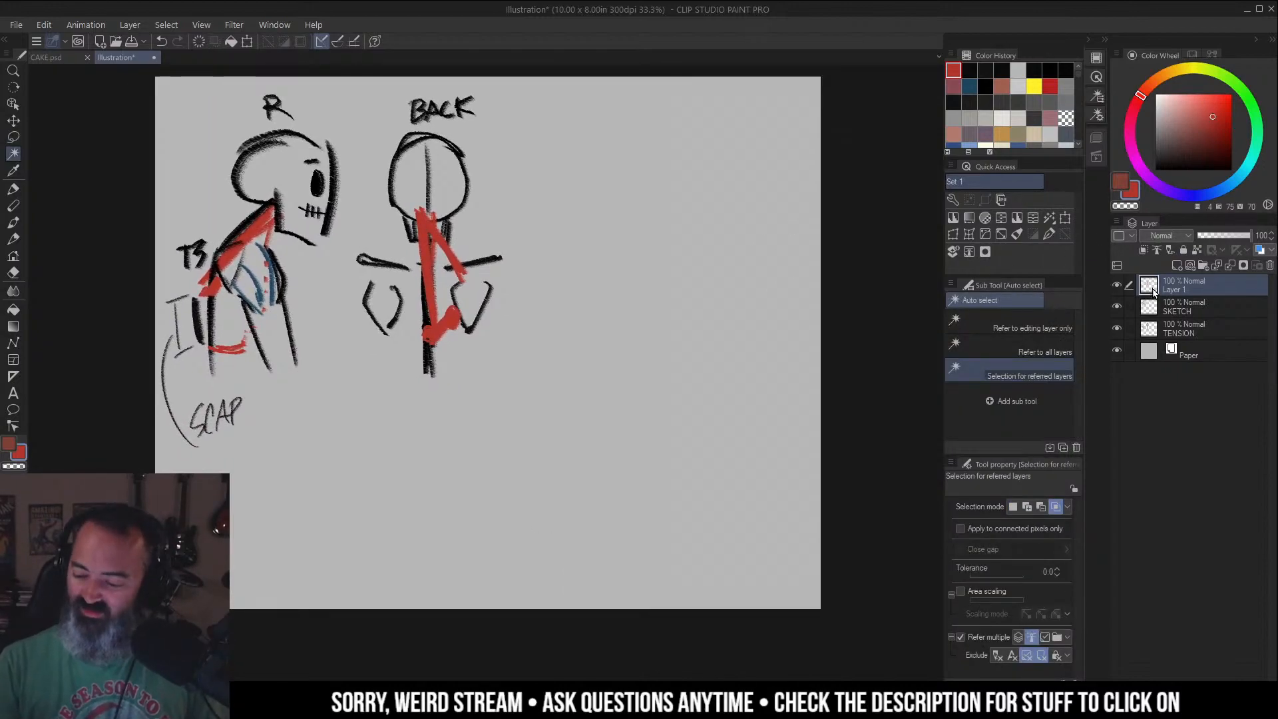
Set the pencil colour to black and create a new layer above Layer 1.
left_click(1169, 310)
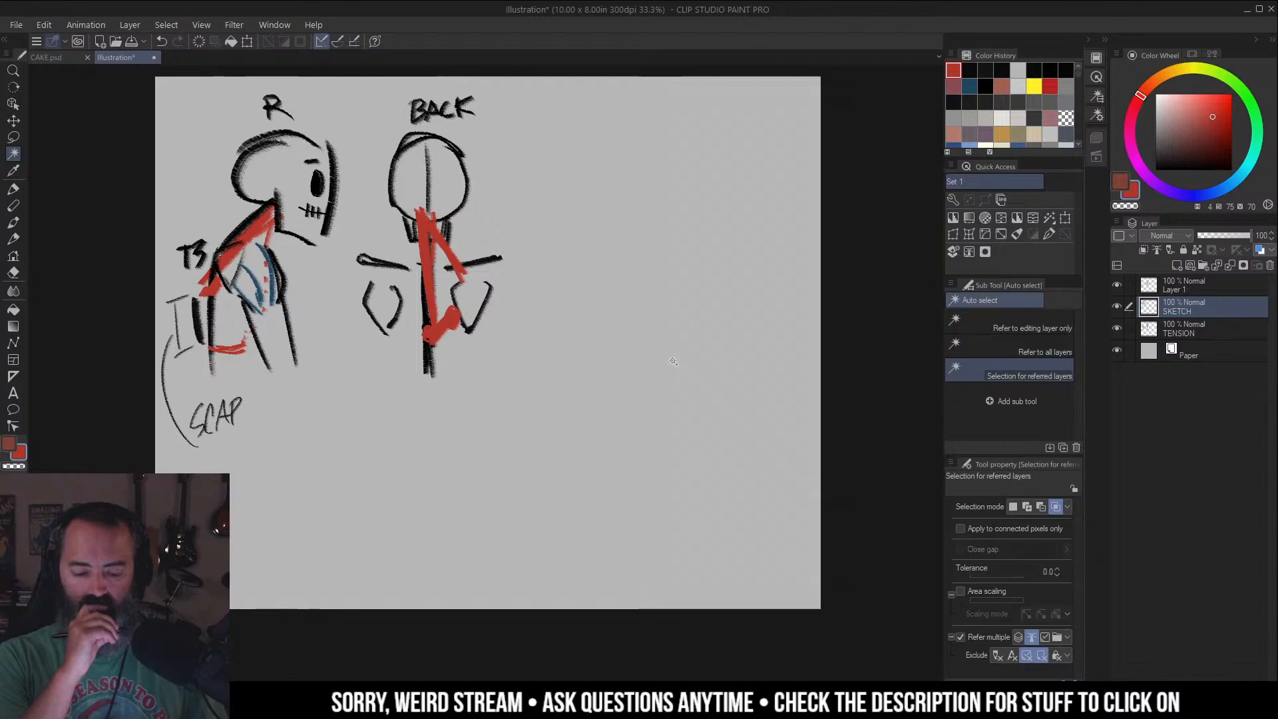
key("b")
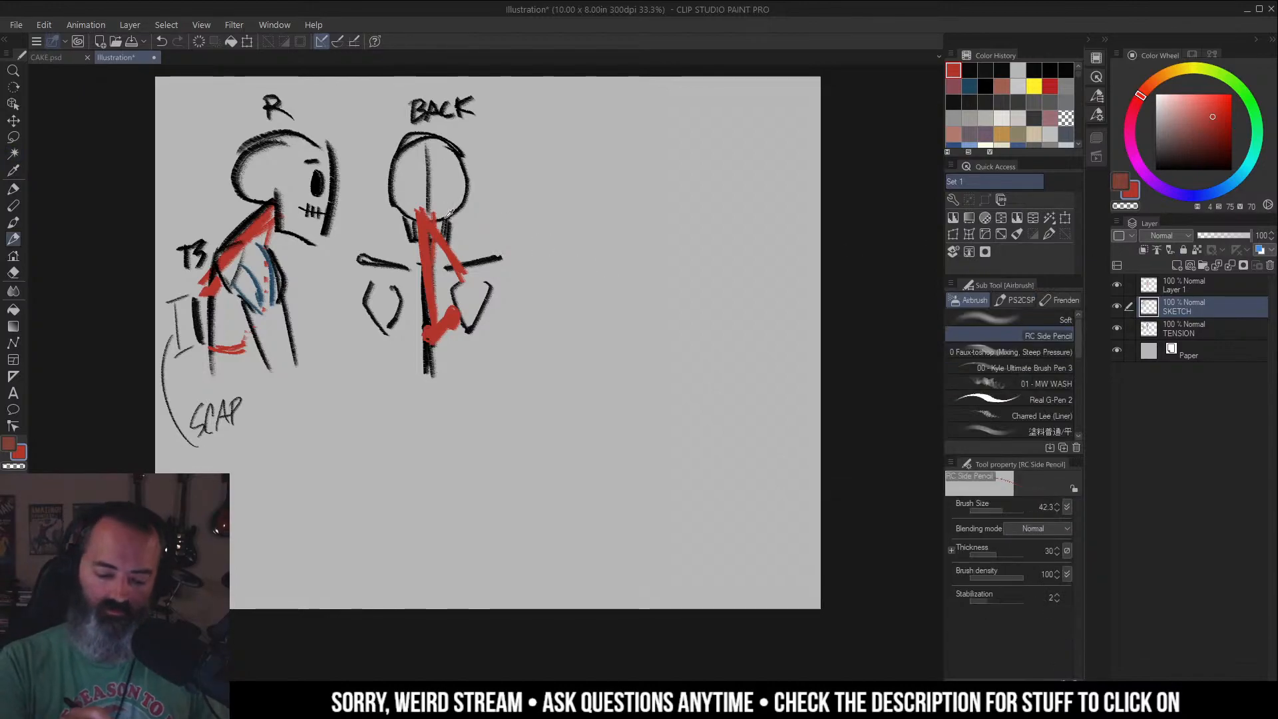
left_click(969, 69)
left_click(1167, 286)
left_click(1177, 265)
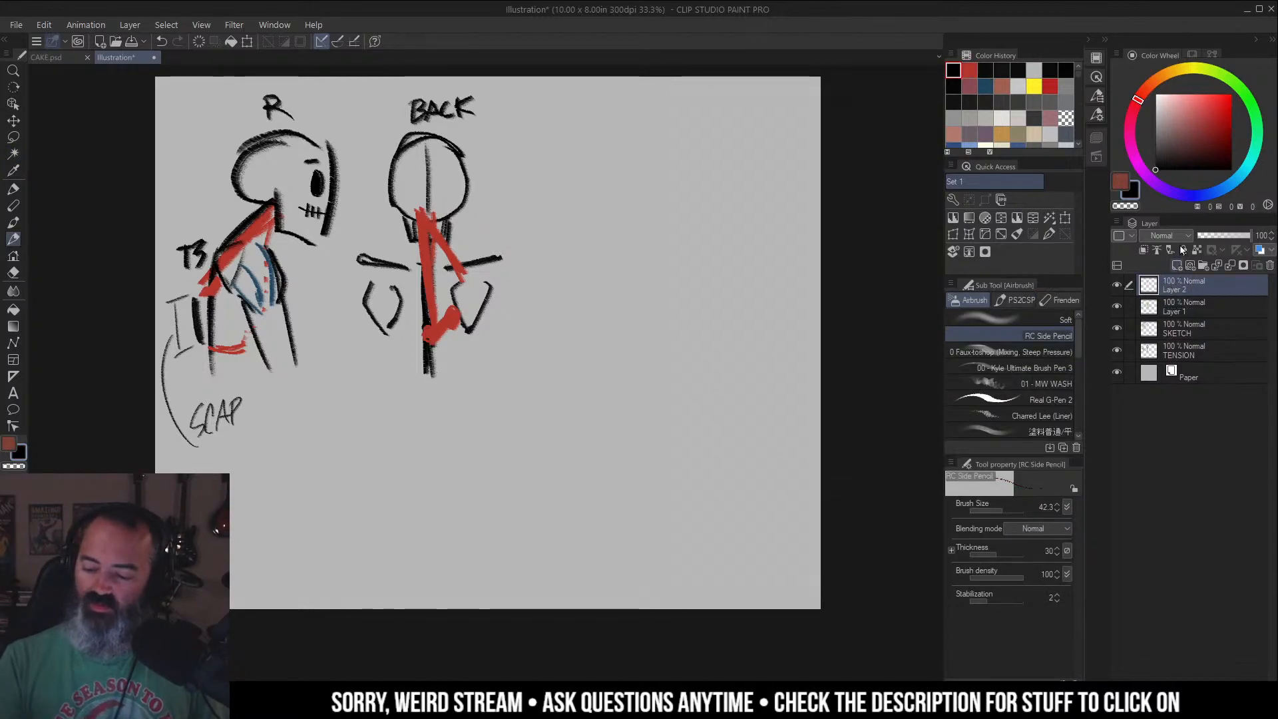
Draw thin black slopes from the back figure's neck out to both shoulder tips, undoing the first pair and redrawing them.
left_click_drag(380, 243, 362, 253)
left_click_drag(459, 215, 495, 254)
key("ctrl+z")
key("ctrl+z")
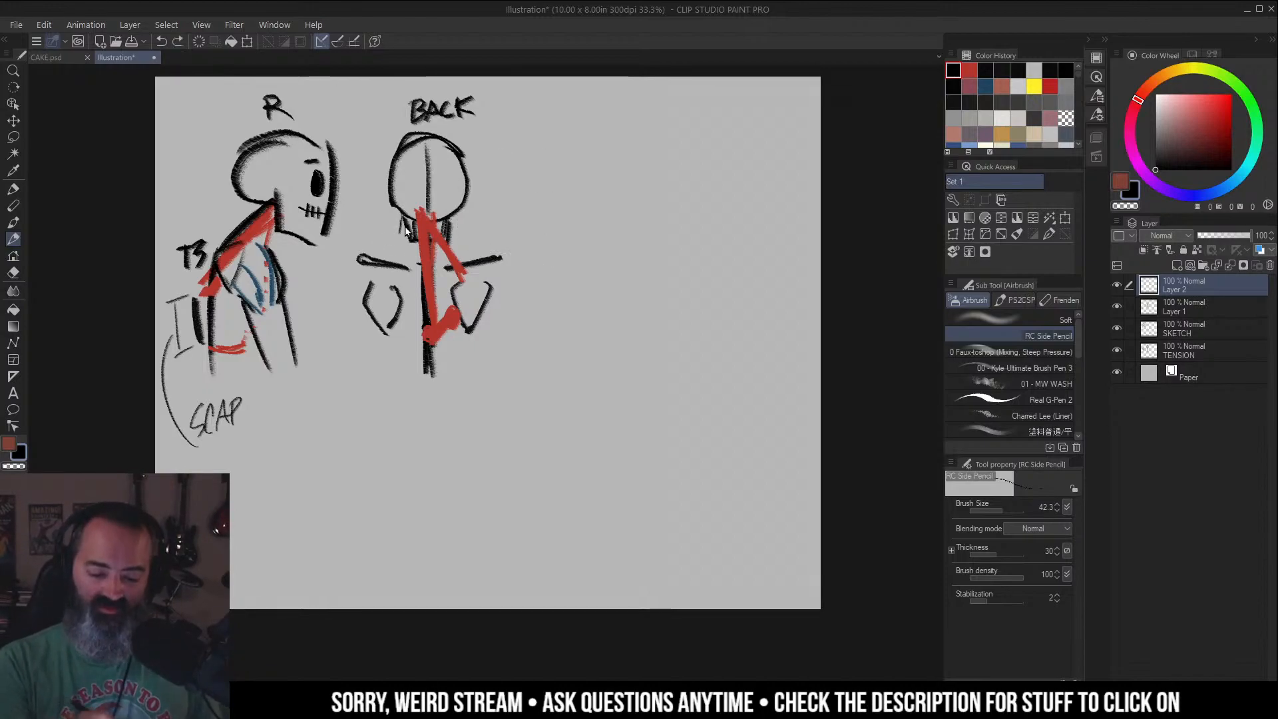
left_click_drag(387, 243, 360, 254)
mouse_move(456, 214)
left_mouse_down()
mouse_move(455, 240)
mouse_move(487, 253)
left_mouse_up()
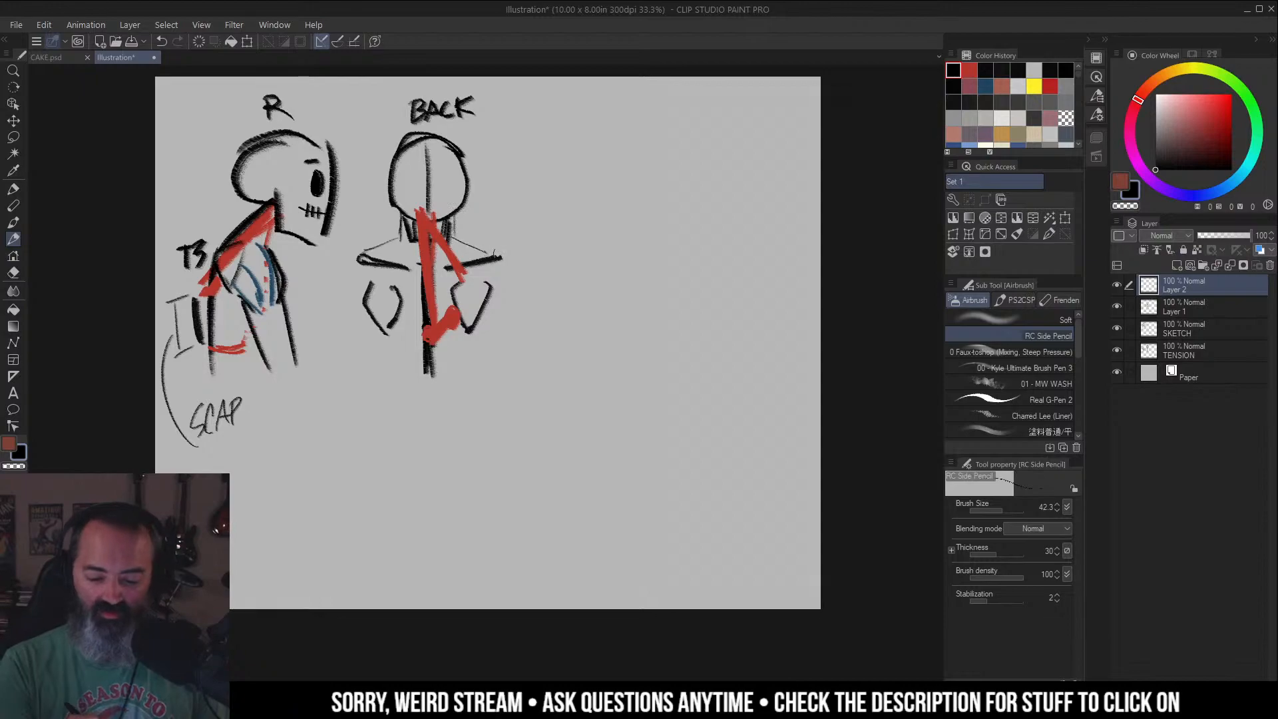
Draw thin curved outer shoulder outlines on both sides of the back figure, replacing the first attempt.
mouse_move(359, 251)
left_mouse_down()
mouse_move(329, 282)
mouse_move(335, 318)
left_mouse_up()
left_click_drag(499, 255, 529, 305)
key("ctrl+space")
left_click(552, 305, "alt")
key("ctrl+z")
key("ctrl+z")
key("ctrl+z")
key("b")
left_click_drag(399, 268, 390, 314)
left_click_drag(519, 265, 539, 298)
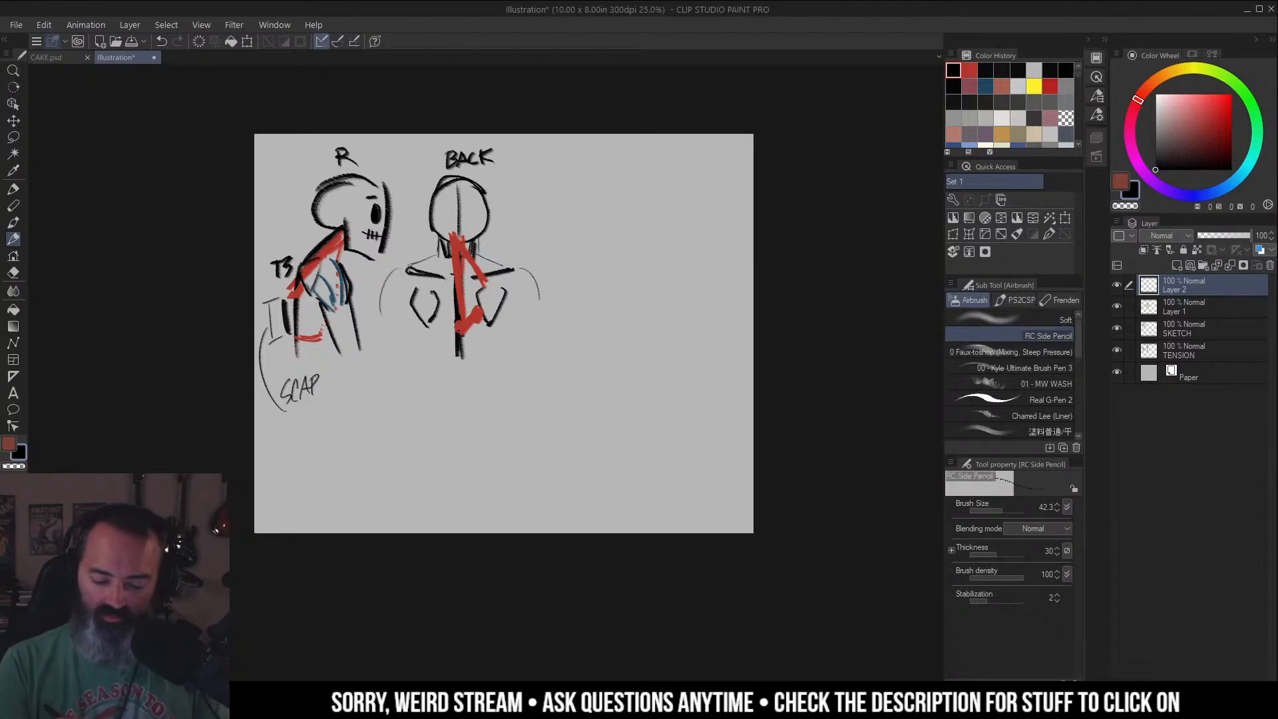
key("ctrl+space")
left_click(547, 293, "alt")
left_click(554, 300)
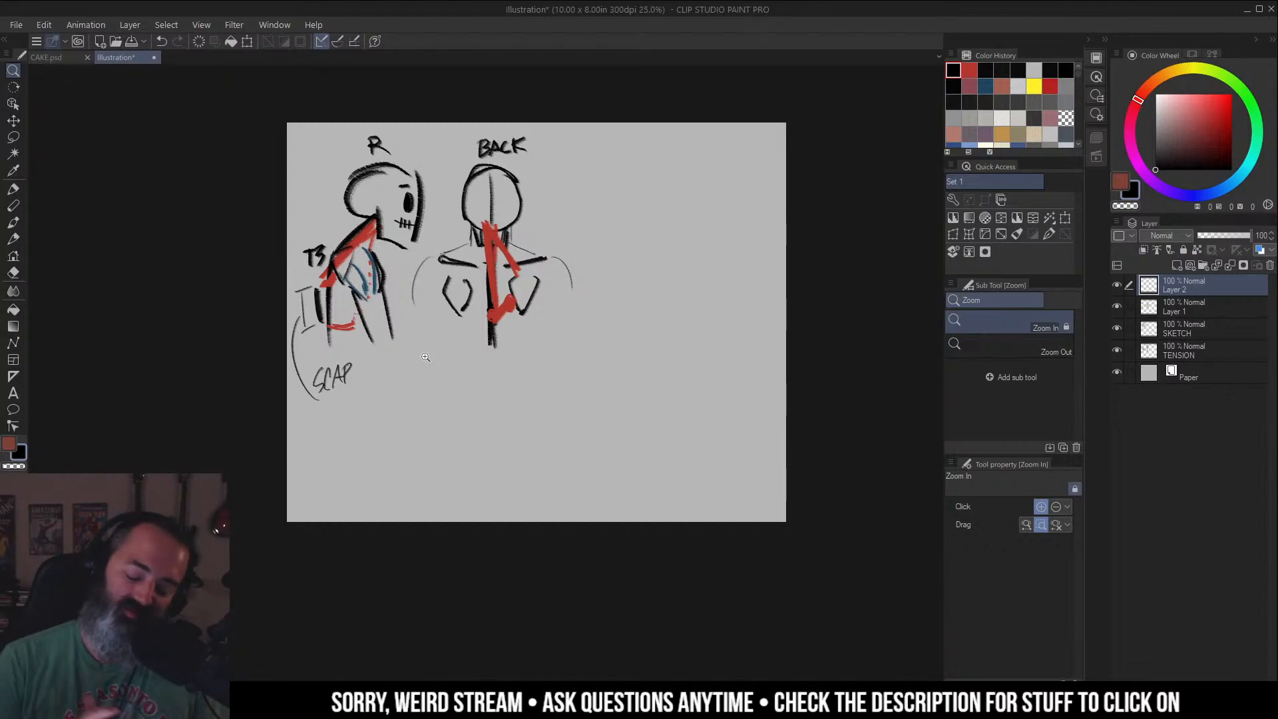
left_click_drag(443, 259, 516, 236)
left_click(527, 251, "alt")
left_click(527, 251, "alt")
left_click(527, 252, "alt")
left_click(528, 251, "alt")
left_click_drag(727, 257, 624, 324)
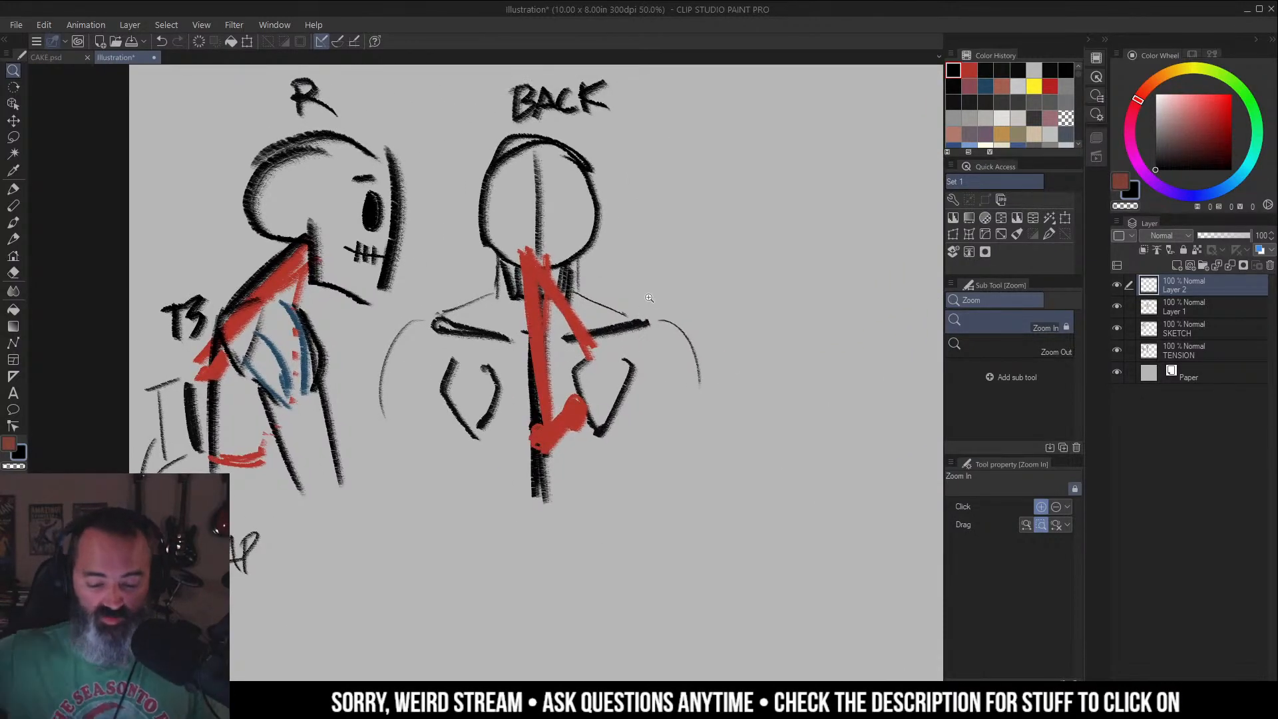
scroll(708, 276, "down", 1)
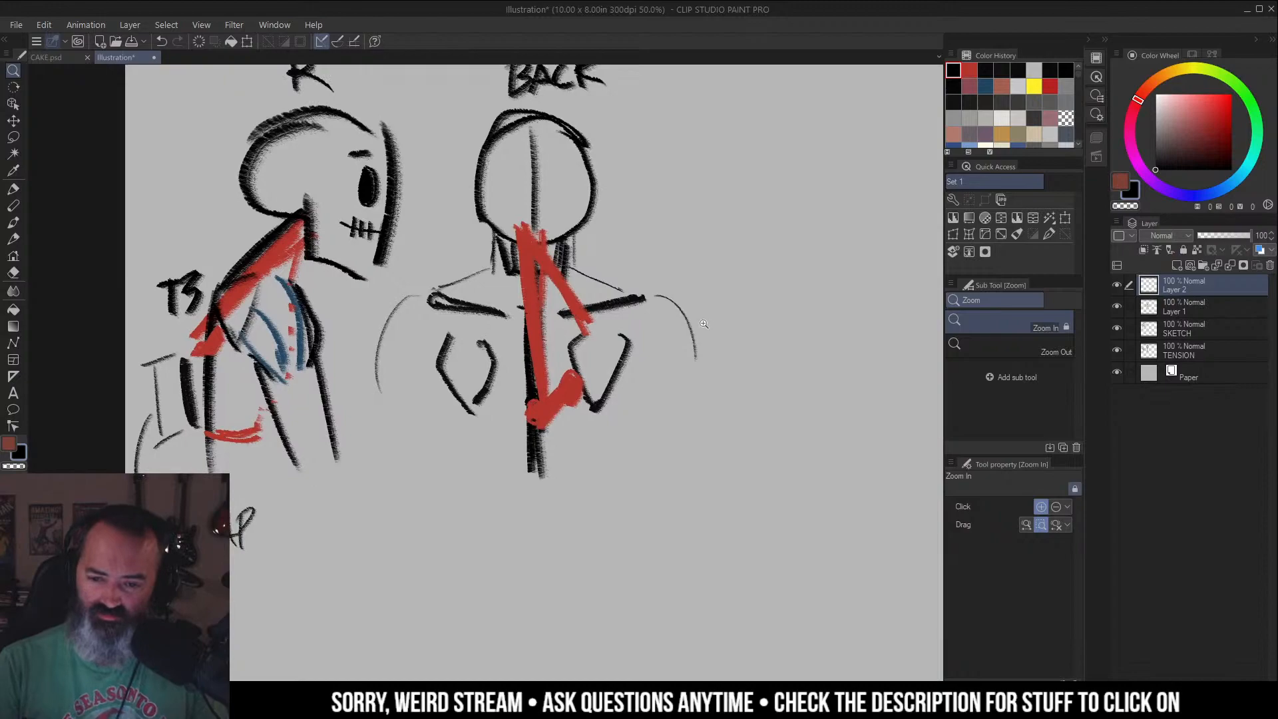
scroll(731, 316, "down", 1)
key("m")
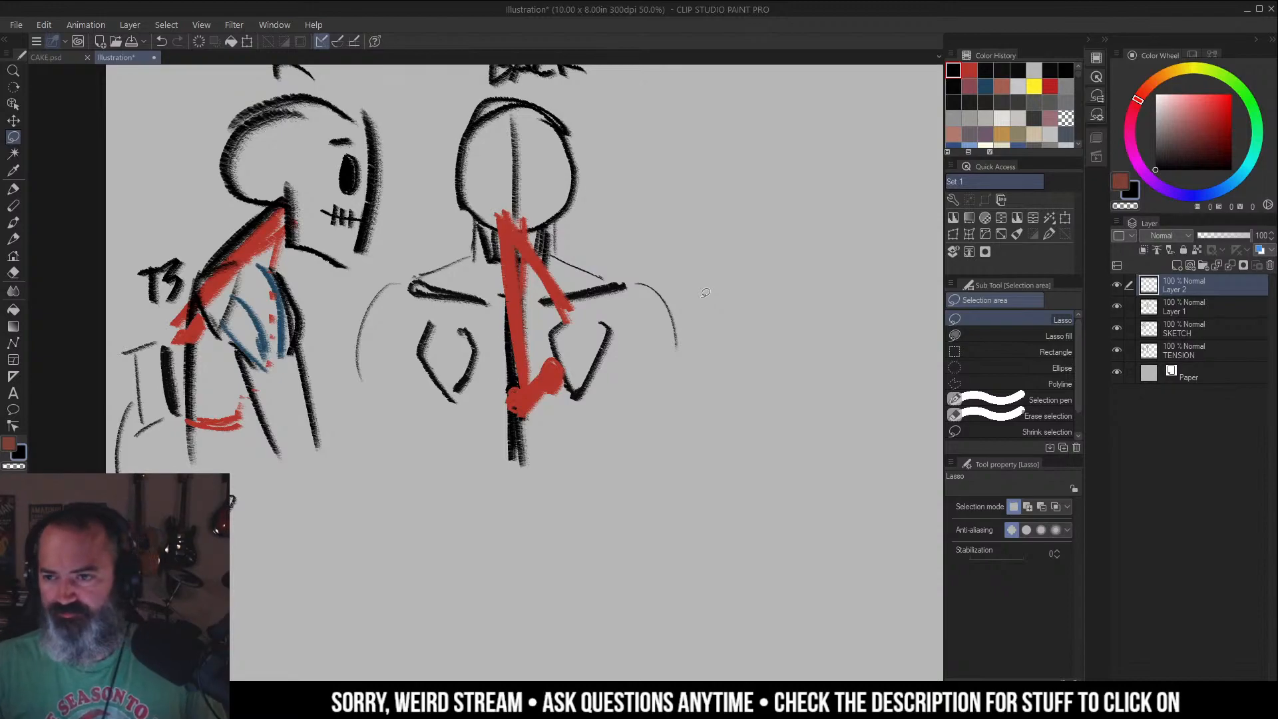
left_click_drag(701, 279, 599, 311)
mouse_move(689, 300)
left_mouse_down()
mouse_move(650, 303)
mouse_move(680, 312)
left_mouse_up()
key("ctrl+space")
left_click(649, 307, "alt")
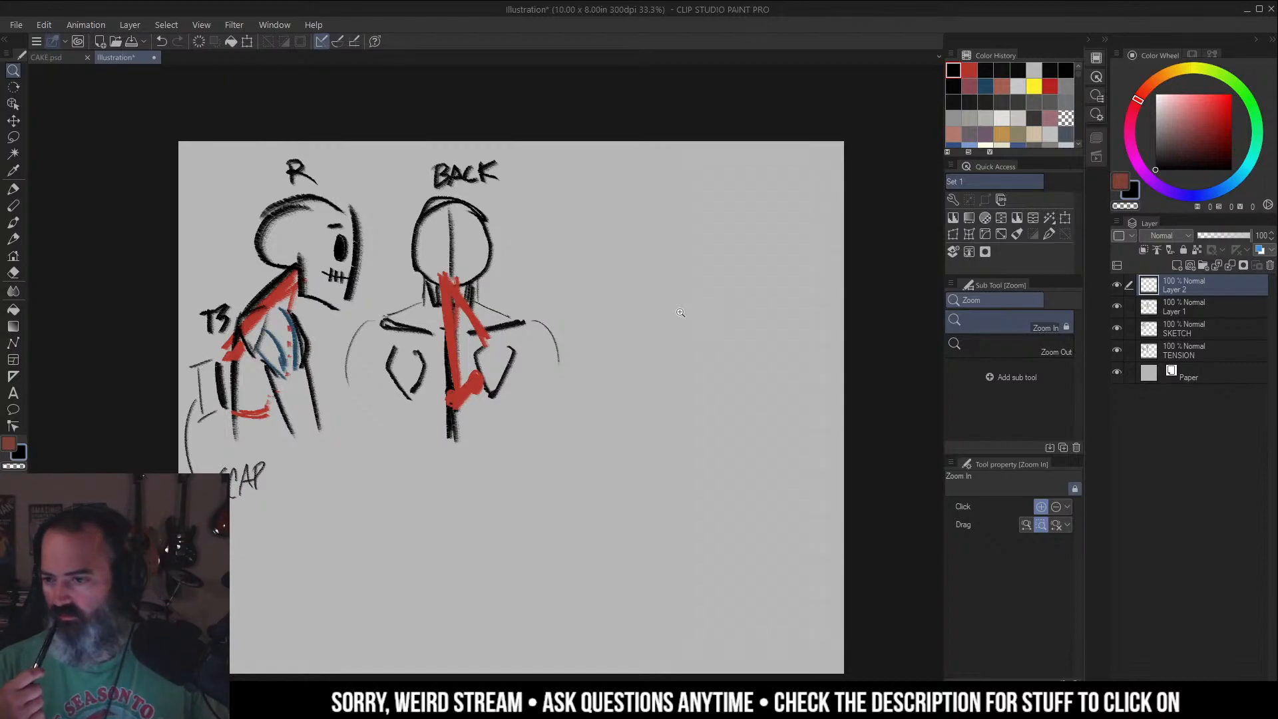
left_click_drag(697, 308, 679, 278)
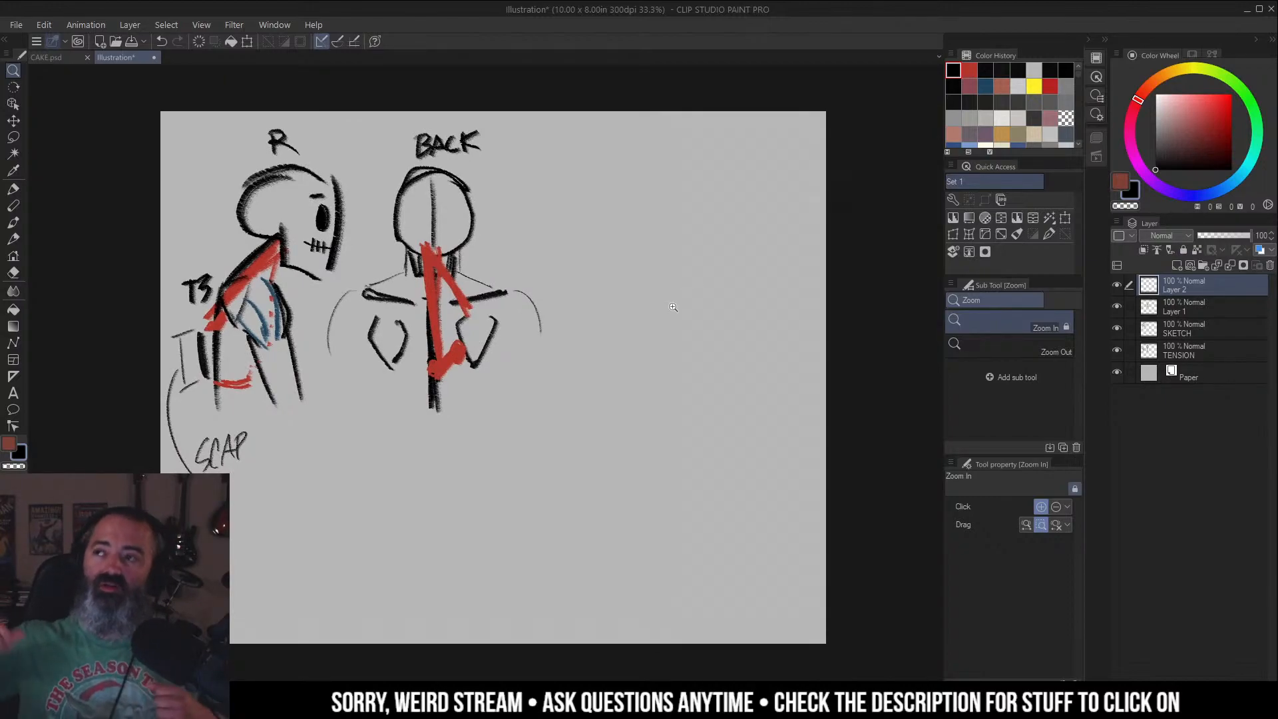
mouse_move(673, 307)
left_mouse_down()
mouse_move(720, 281)
mouse_move(661, 285)
left_mouse_up()
key("b")
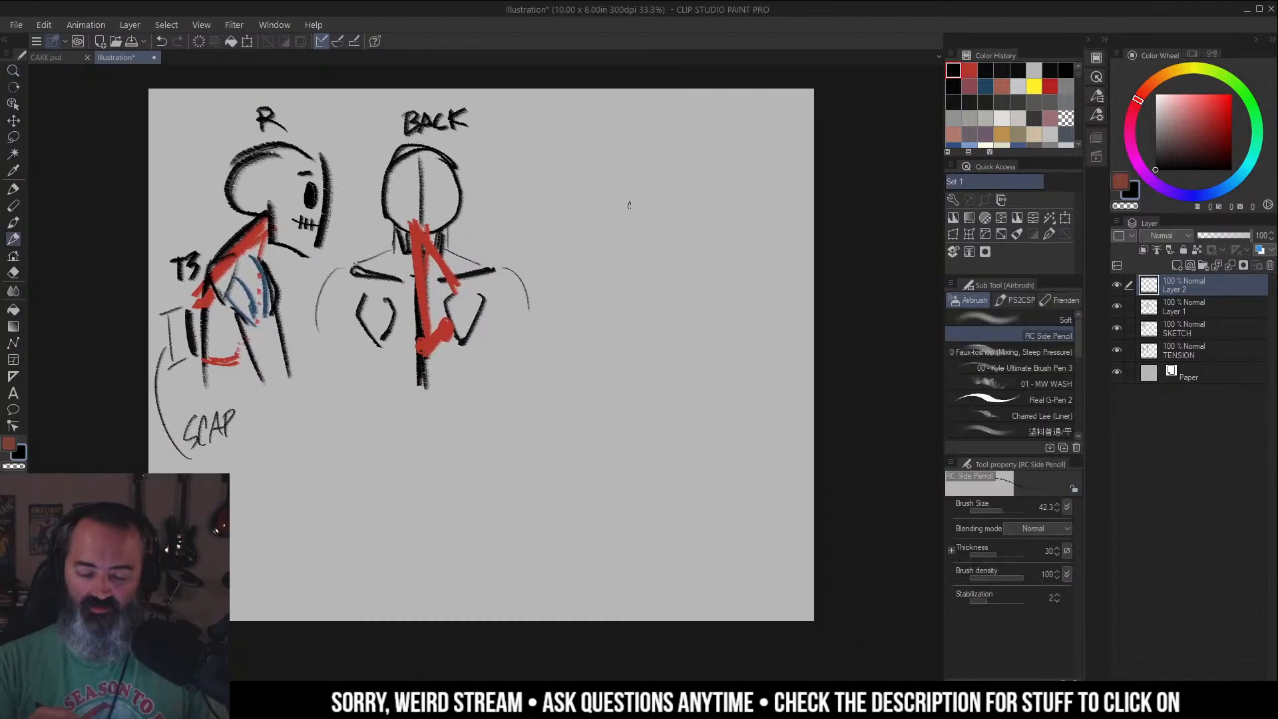
left_click_drag(326, 203, 387, 194)
left_click_drag(581, 303, 589, 273)
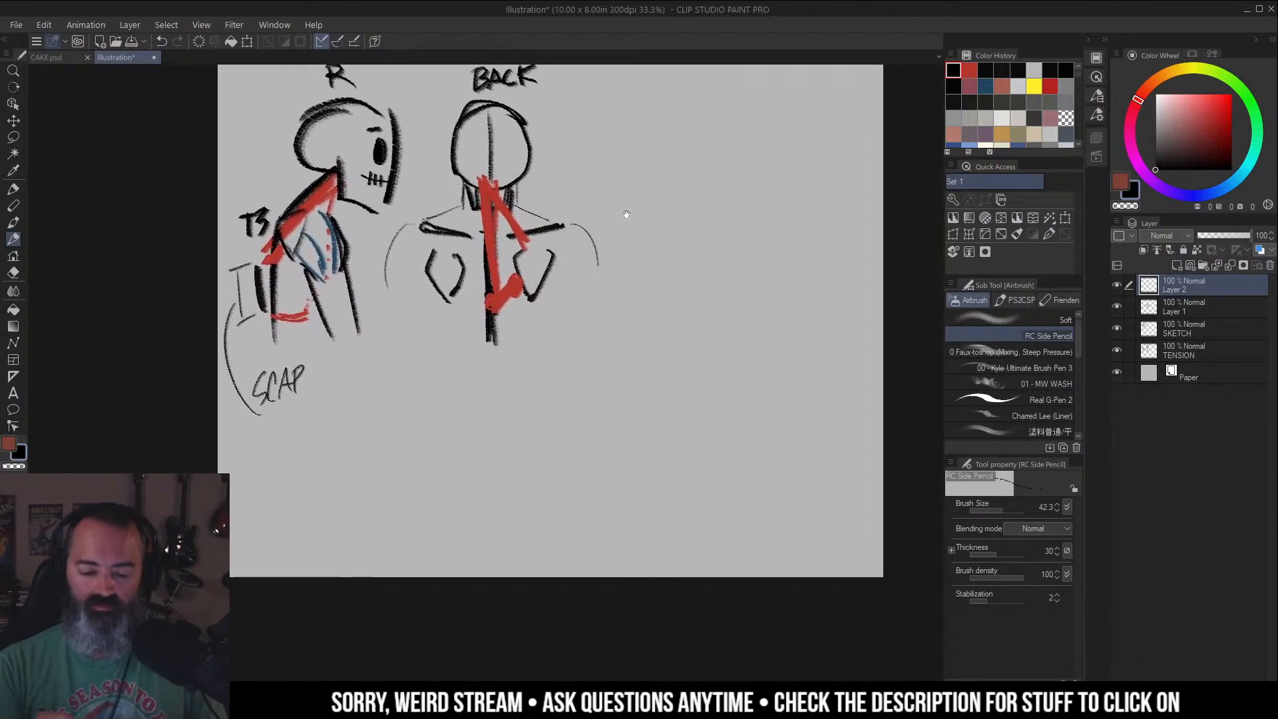
left_click_drag(625, 210, 599, 220)
left_click_drag(439, 296, 586, 294)
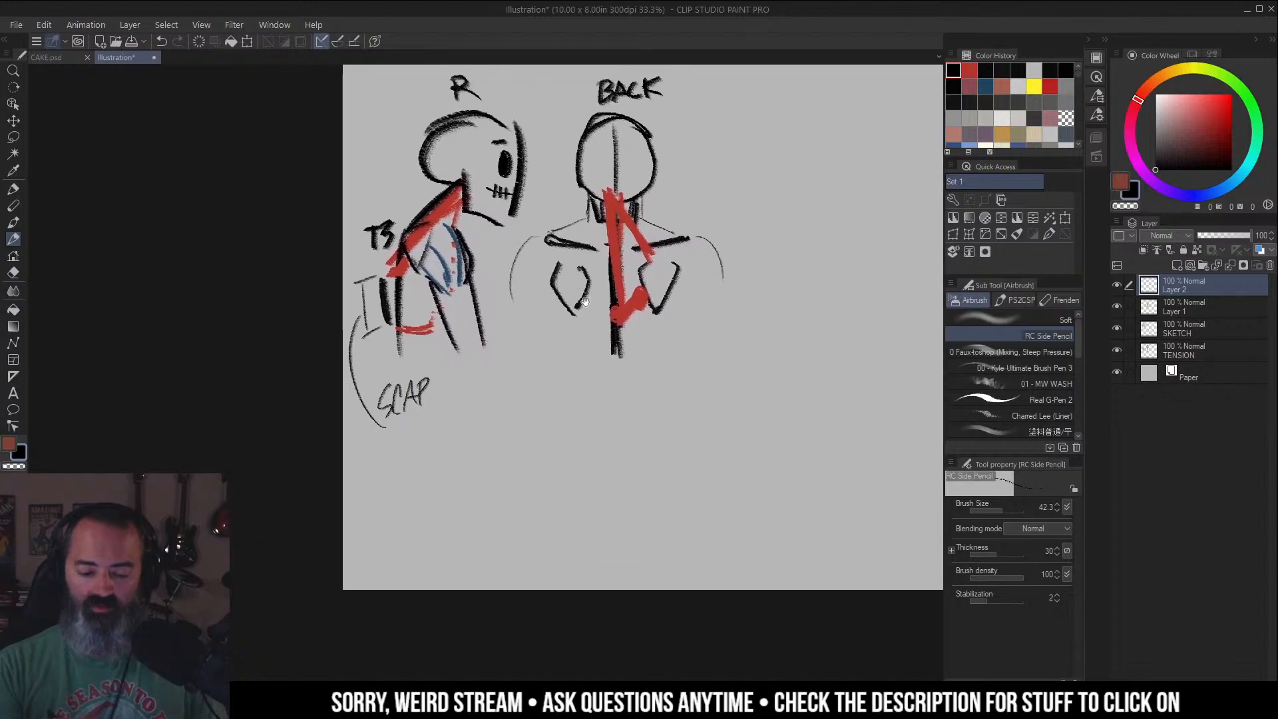
left_click_drag(621, 244, 486, 270)
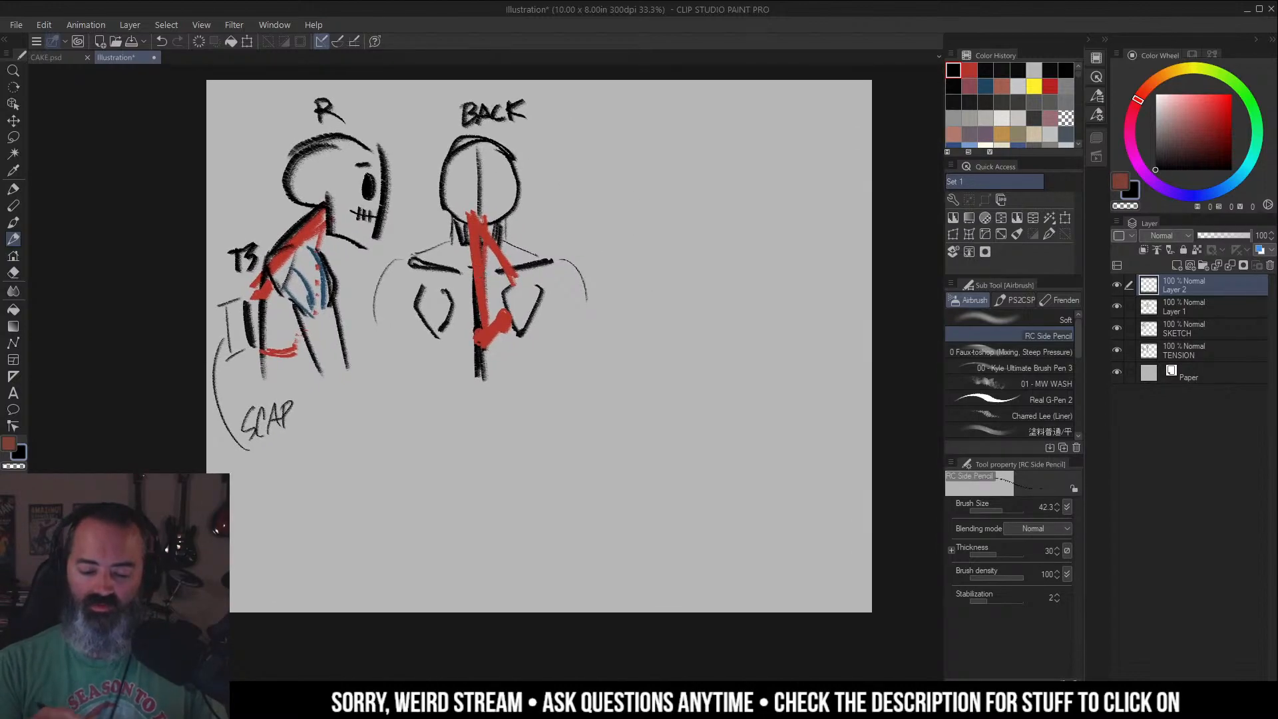
Draw a black side-view skull facing right, with jaw, eye and mouth line, in the empty area beside the back view.
mouse_move(633, 131)
left_mouse_down()
mouse_move(622, 157)
mouse_move(649, 229)
left_mouse_up()
mouse_move(603, 147)
left_mouse_down()
mouse_move(692, 158)
mouse_move(696, 233)
left_mouse_up()
left_click_drag(655, 229, 694, 235)
Draw the neck and outward-curving upper back of the spine below the new skull and label the sections C and T.
mouse_move(634, 133)
left_mouse_down()
mouse_move(680, 159)
mouse_move(692, 209)
mouse_move(621, 230)
mouse_move(618, 245)
left_mouse_up()
key("ctrl+z")
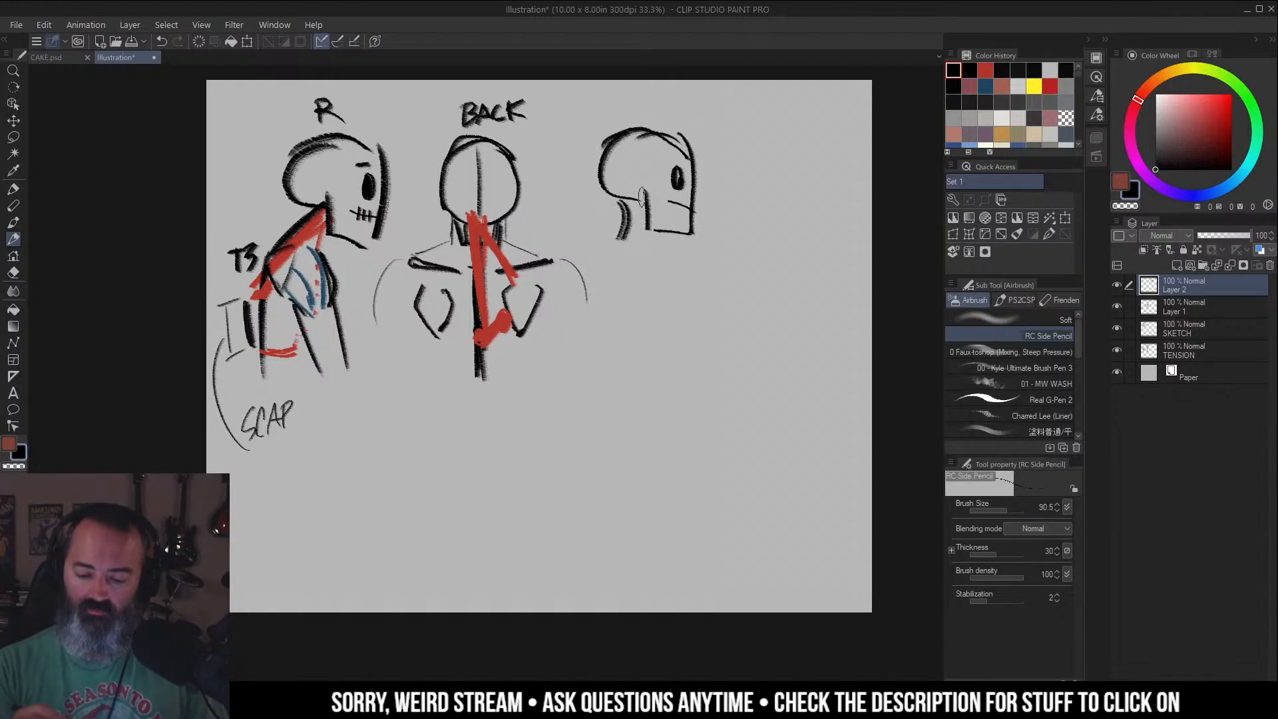
key("ctrl+z")
mouse_move(626, 200)
left_mouse_down()
mouse_move(619, 238)
mouse_move(595, 230)
mouse_move(595, 367)
left_mouse_up()
left_click_drag(602, 283, 619, 376)
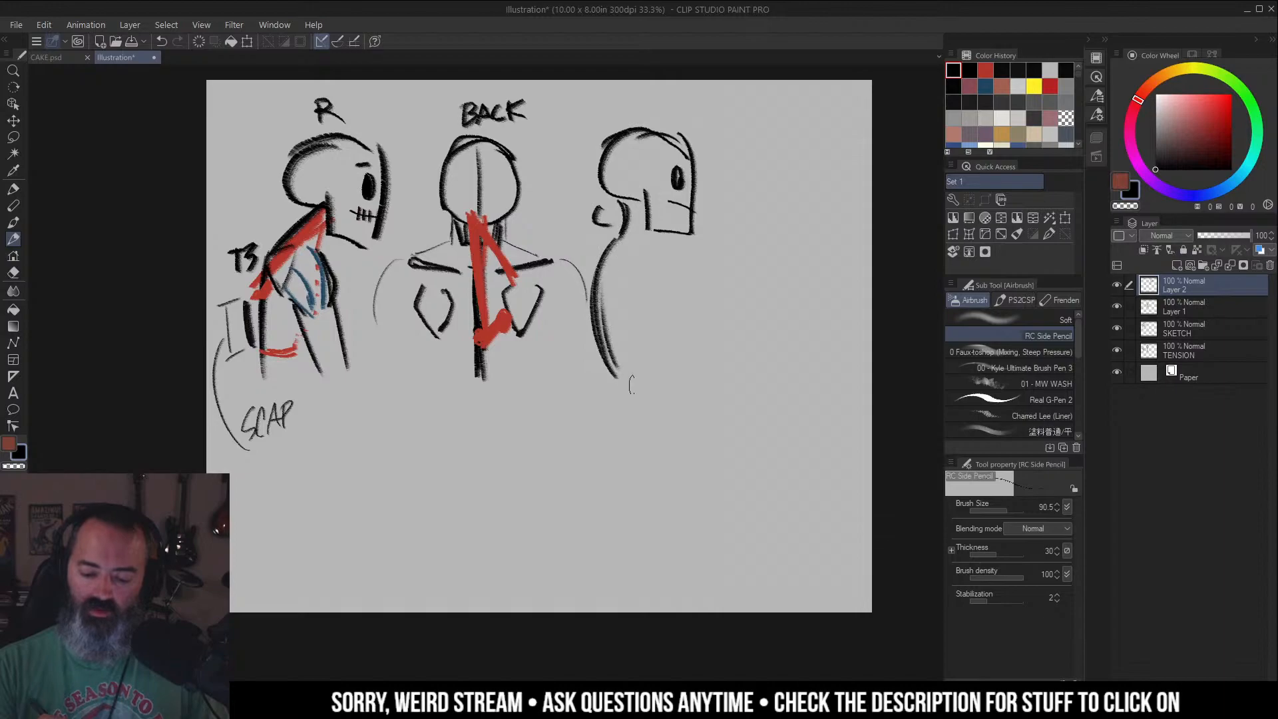
left_click_drag(577, 294, 578, 326)
left_click_drag(559, 308, 587, 304)
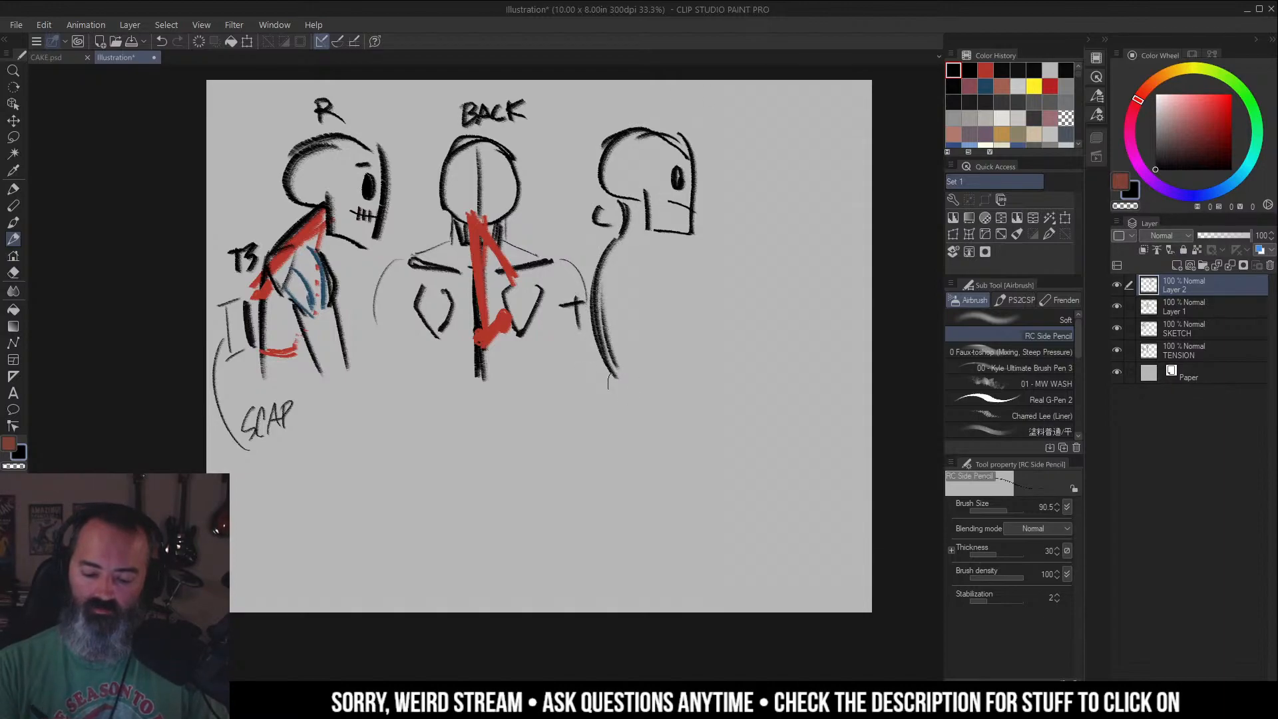
Continue the spine curve through the lower back to the tailbone and label the sections L and S.
mouse_move(616, 366)
left_mouse_down()
mouse_move(621, 459)
mouse_move(624, 446)
left_mouse_up()
mouse_move(583, 404)
left_mouse_down()
mouse_move(585, 427)
mouse_move(599, 426)
left_mouse_up()
left_click_drag(698, 395, 707, 276)
mouse_move(629, 330)
left_mouse_down()
mouse_move(611, 390)
mouse_move(619, 361)
mouse_move(601, 365)
left_mouse_up()
key("ctrl+z")
left_click(643, 323, "alt")
left_click_drag(709, 308, 638, 342)
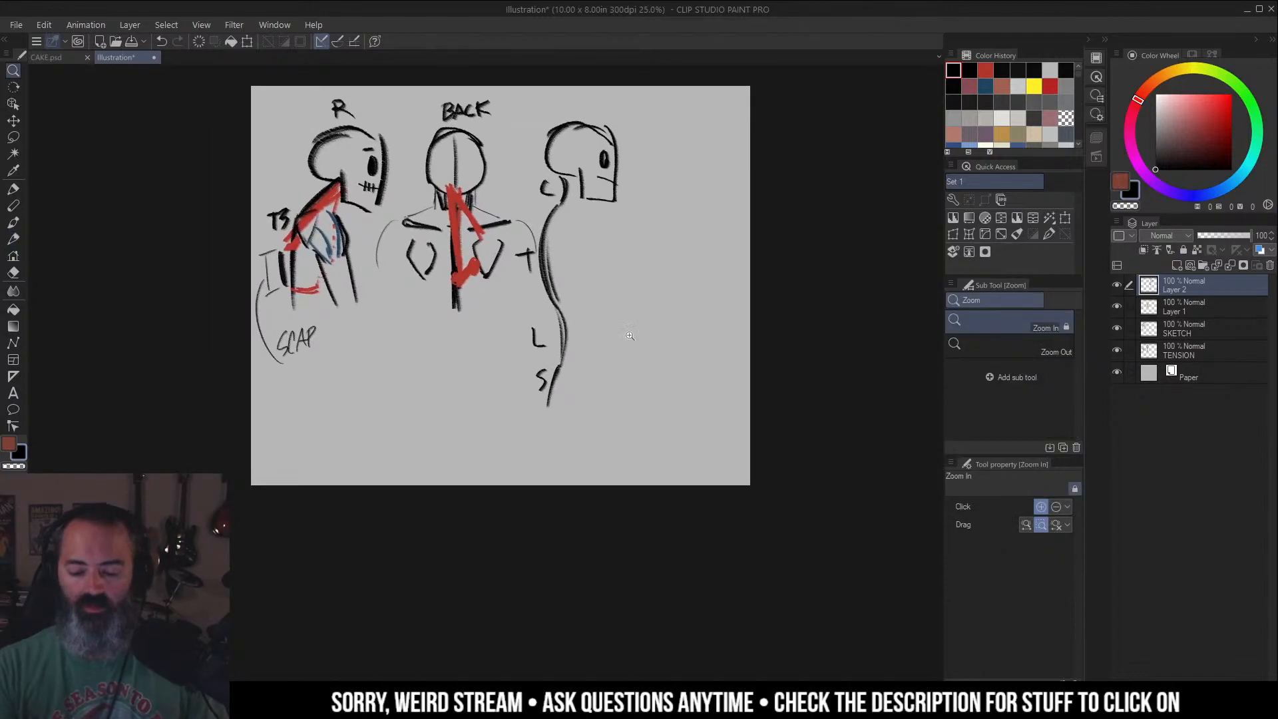
key("b")
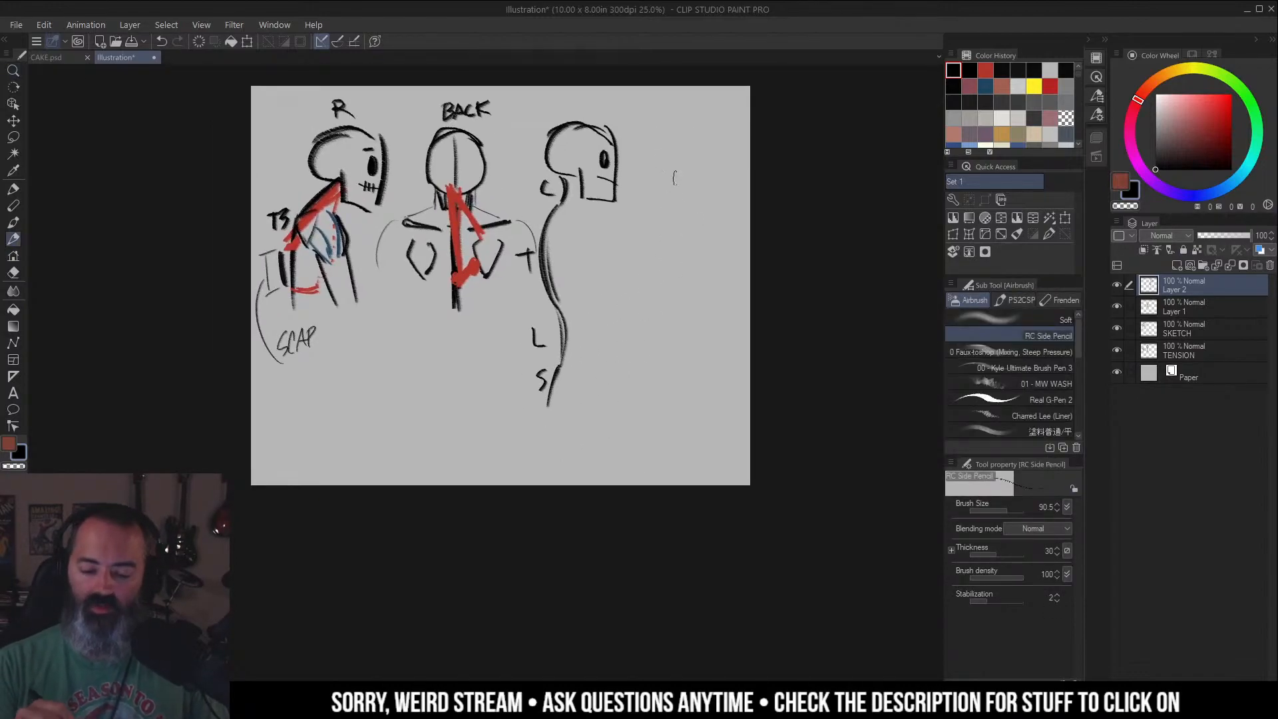
Try to copy the lasso-selected side-view skull onto its own layer, and undo the copy and selection.
key("m")
mouse_move(565, 112)
left_mouse_down()
mouse_move(537, 170)
mouse_move(646, 143)
mouse_move(564, 99)
left_mouse_up()
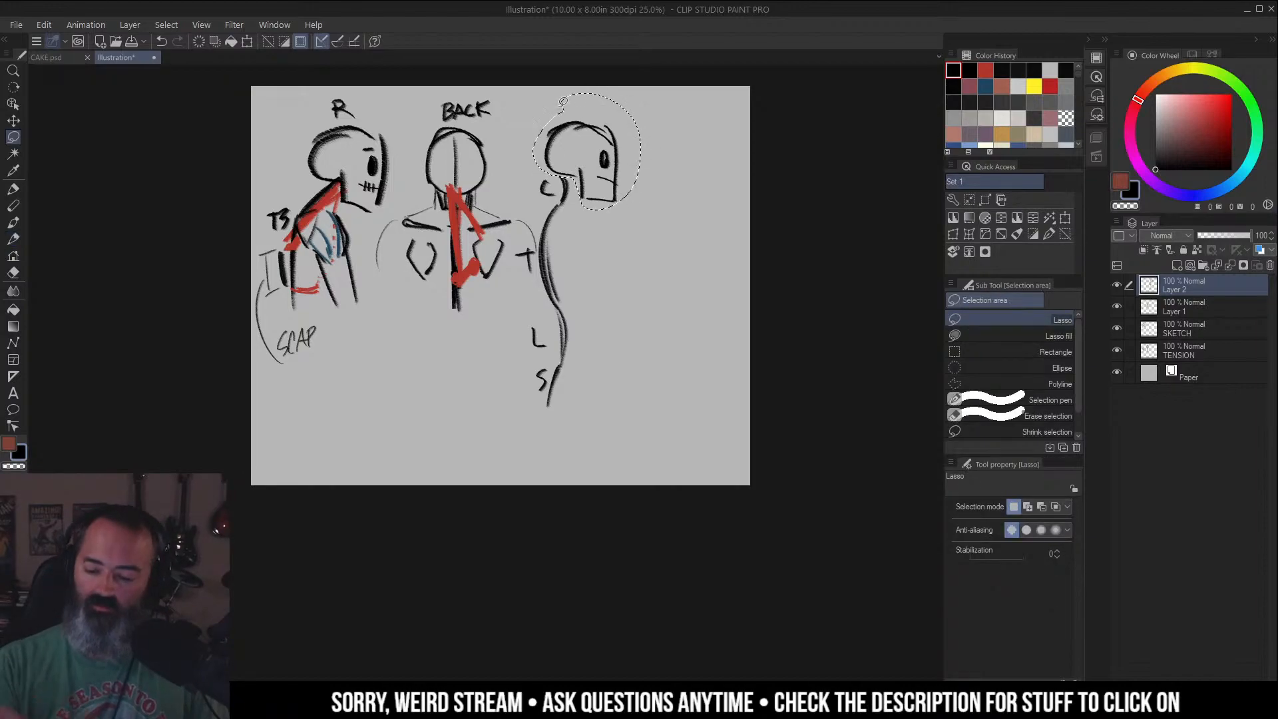
left_click(953, 253)
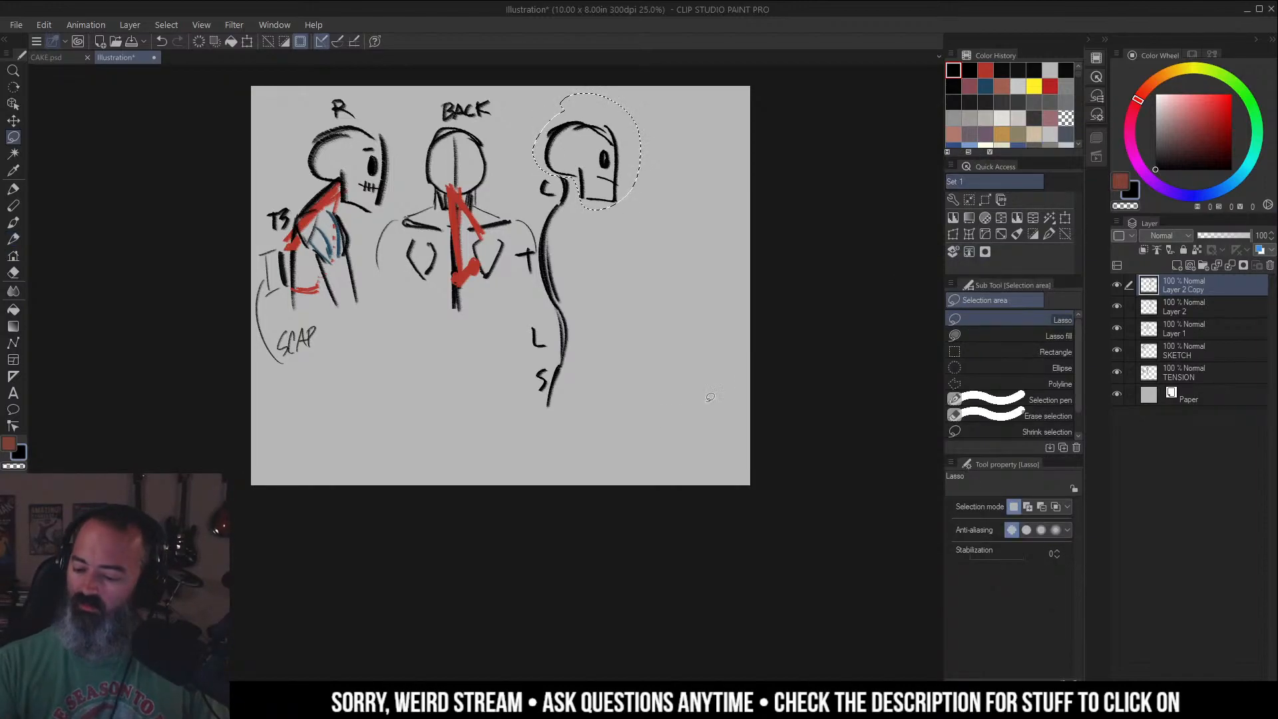
left_click(1122, 286, "alt")
key("ctrl+z")
key("ctrl+z")
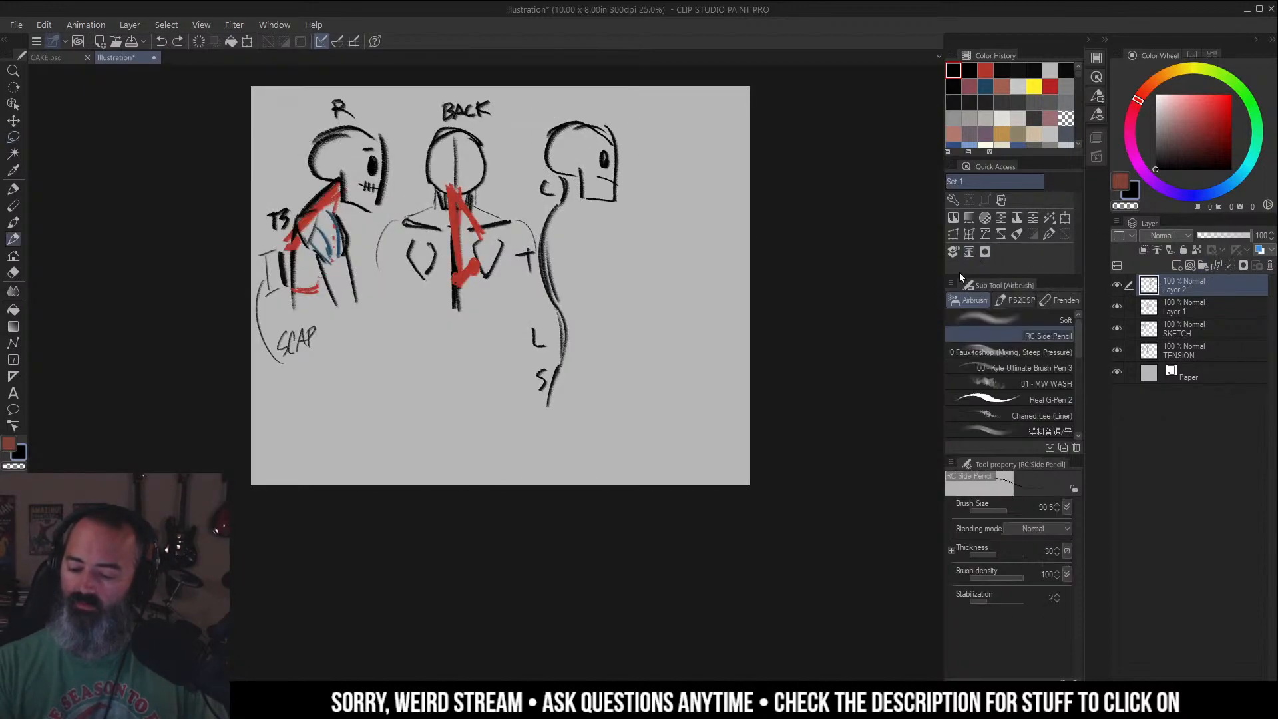
Duplicate the lasso-selected side-view skull onto its own layer, place the copy beside the original, and clear the selection.
mouse_move(551, 156)
left_mouse_down()
mouse_move(540, 170)
mouse_move(577, 188)
mouse_move(531, 128)
left_mouse_up()
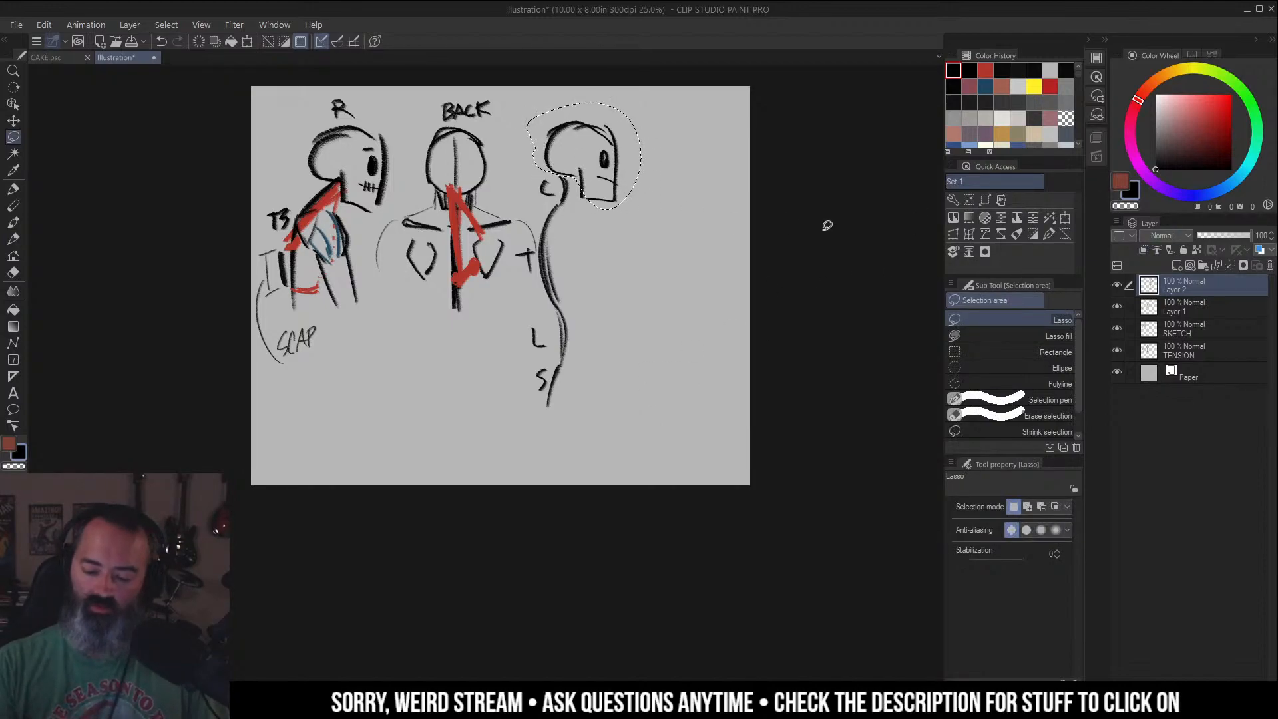
left_click(1233, 266)
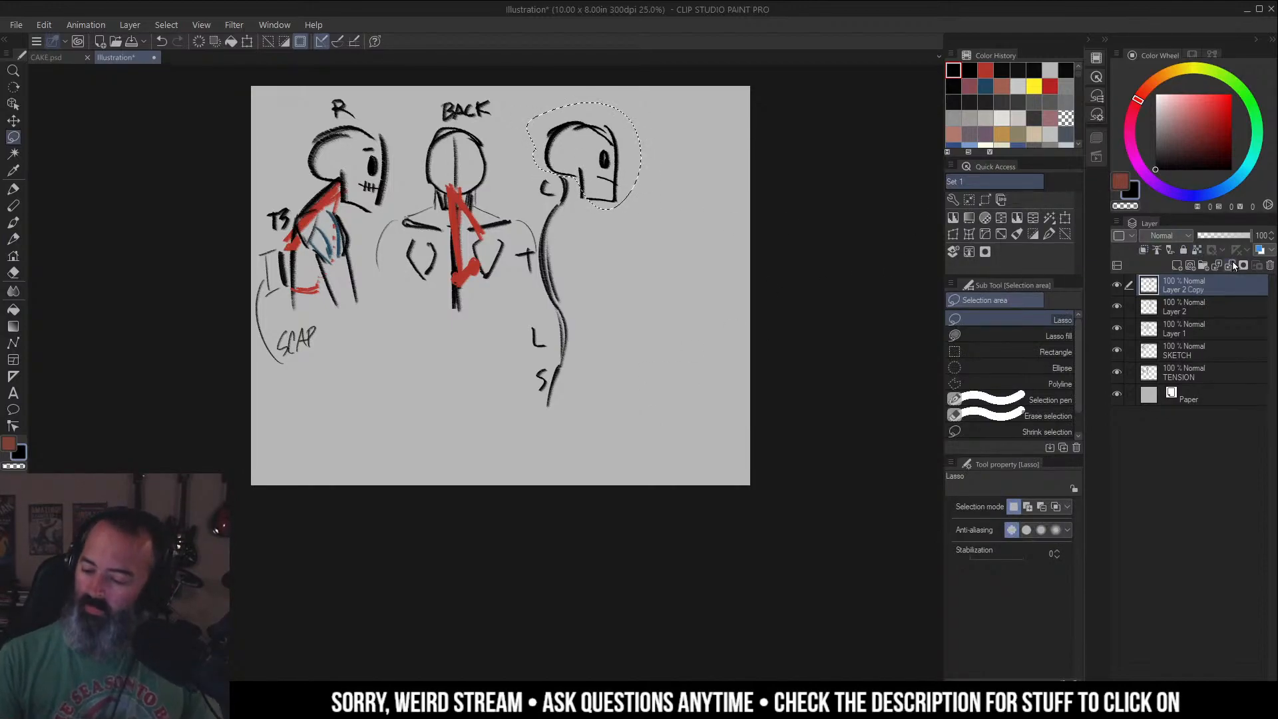
key("ctrl+t")
left_click_drag(606, 155, 704, 157)
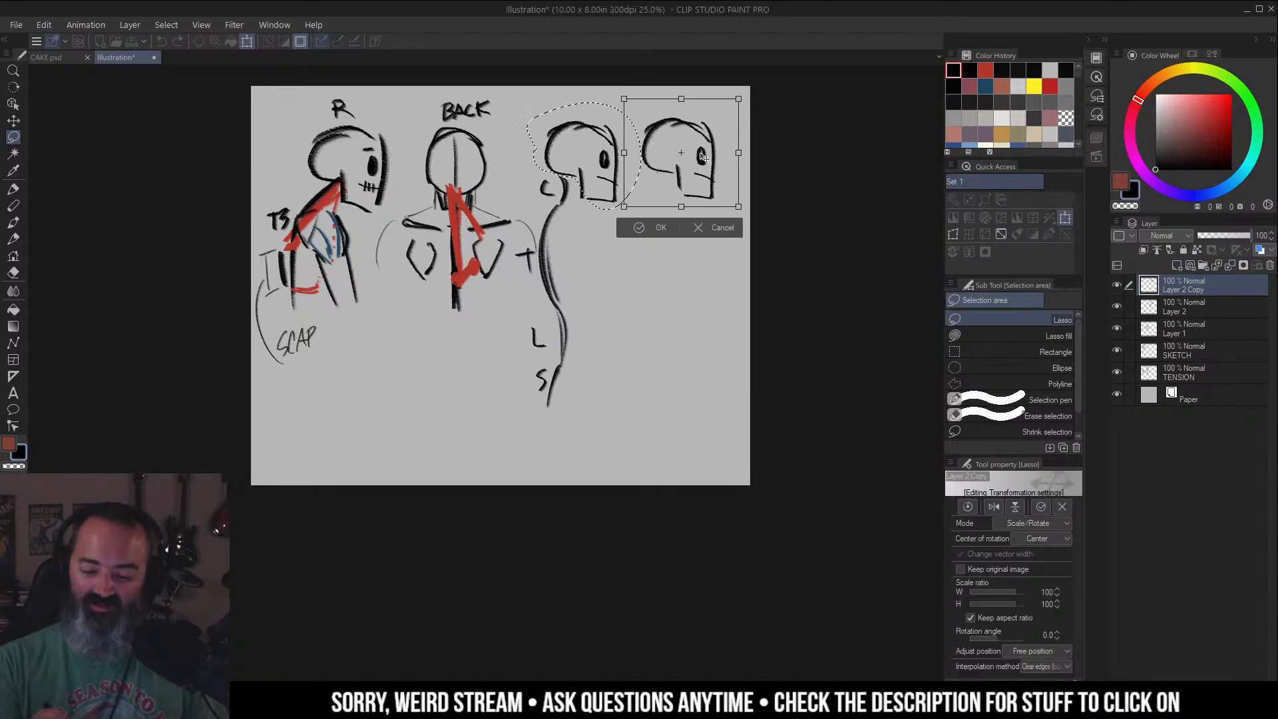
left_click(639, 230)
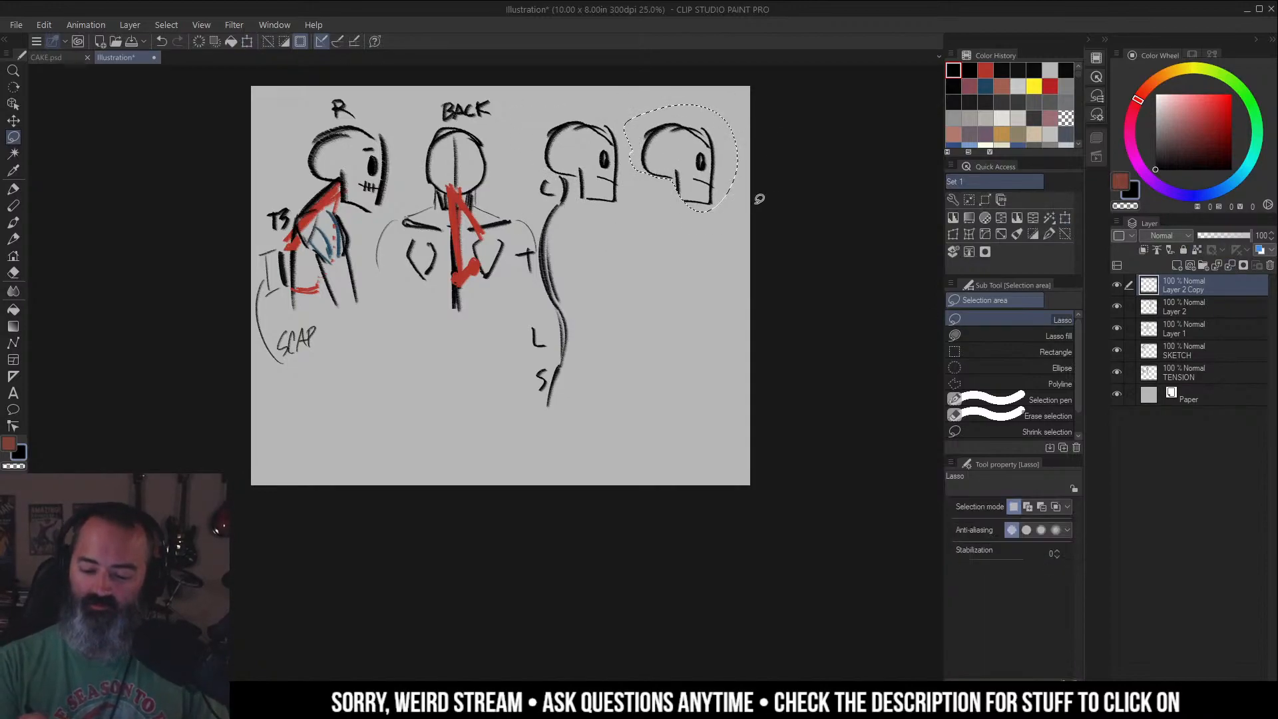
key("ctrl+d")
Draw a thick neck and upper-back curve sloping down and backward from the base of the copied skull.
key("b")
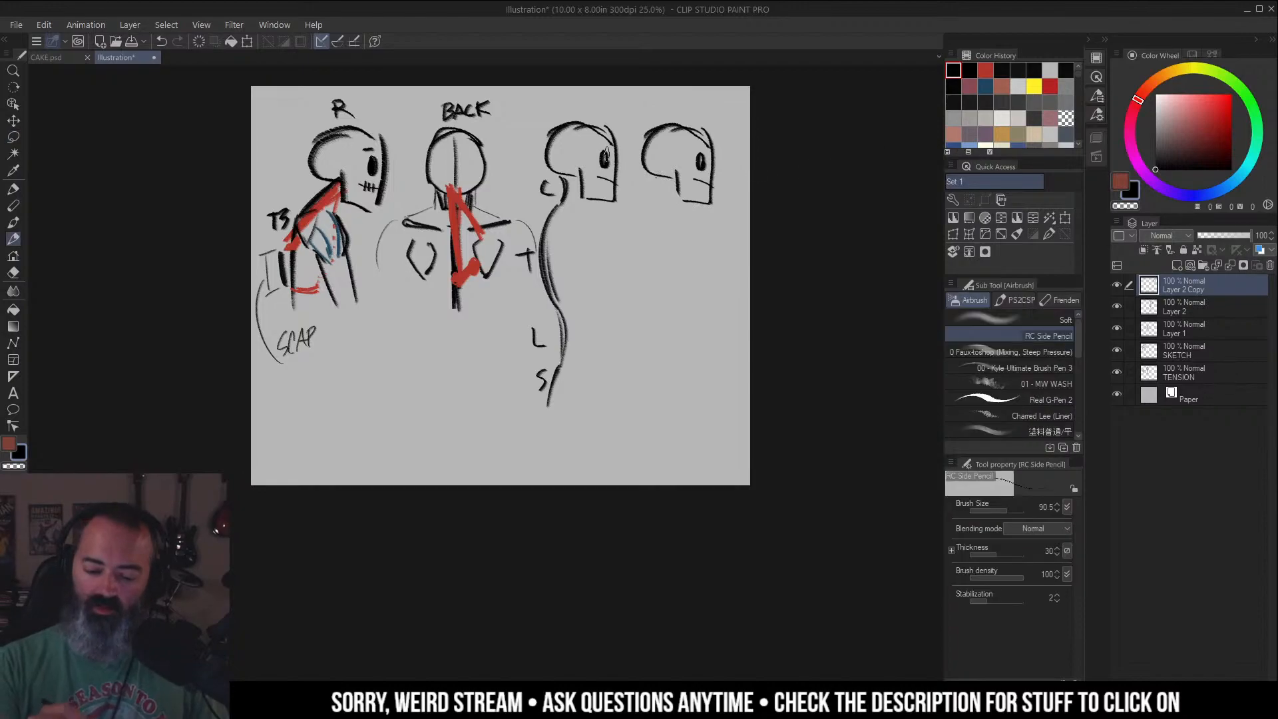
left_click_drag(670, 181, 633, 239)
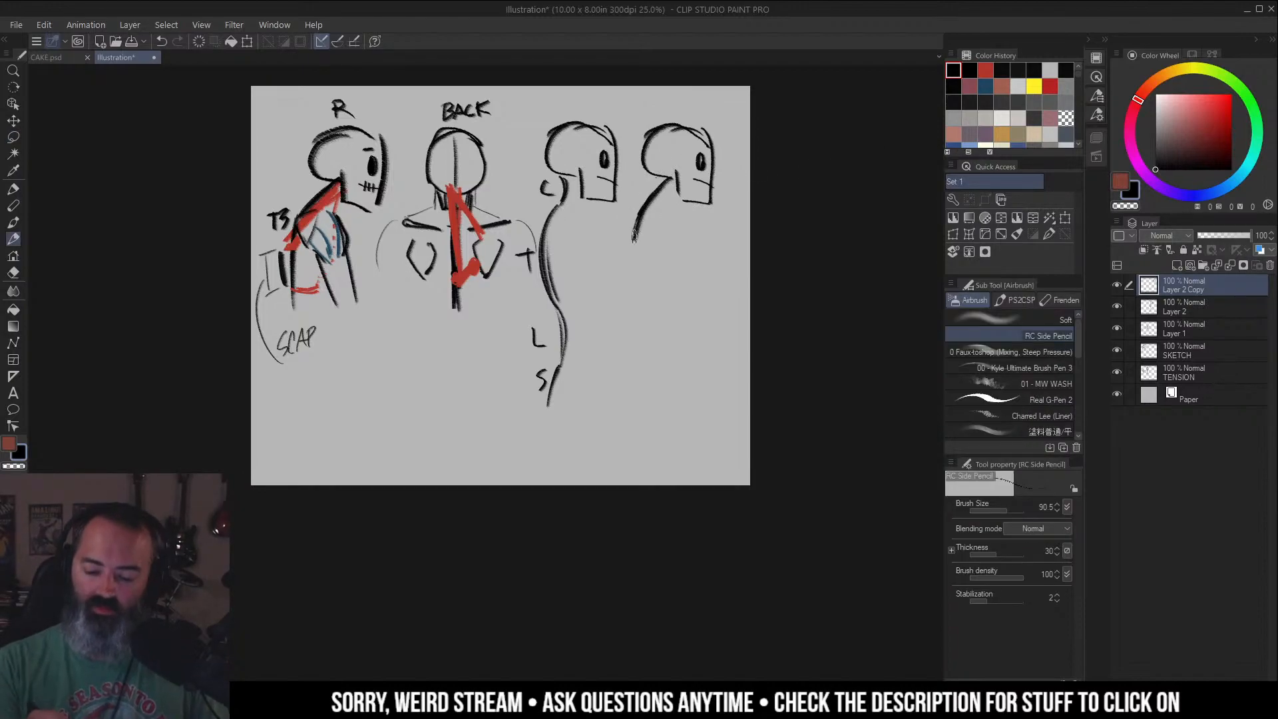
mouse_move(668, 179)
left_mouse_down()
mouse_move(629, 265)
mouse_move(632, 312)
left_mouse_up()
left_click_drag(658, 186, 630, 324)
left_click_drag(629, 262, 634, 314)
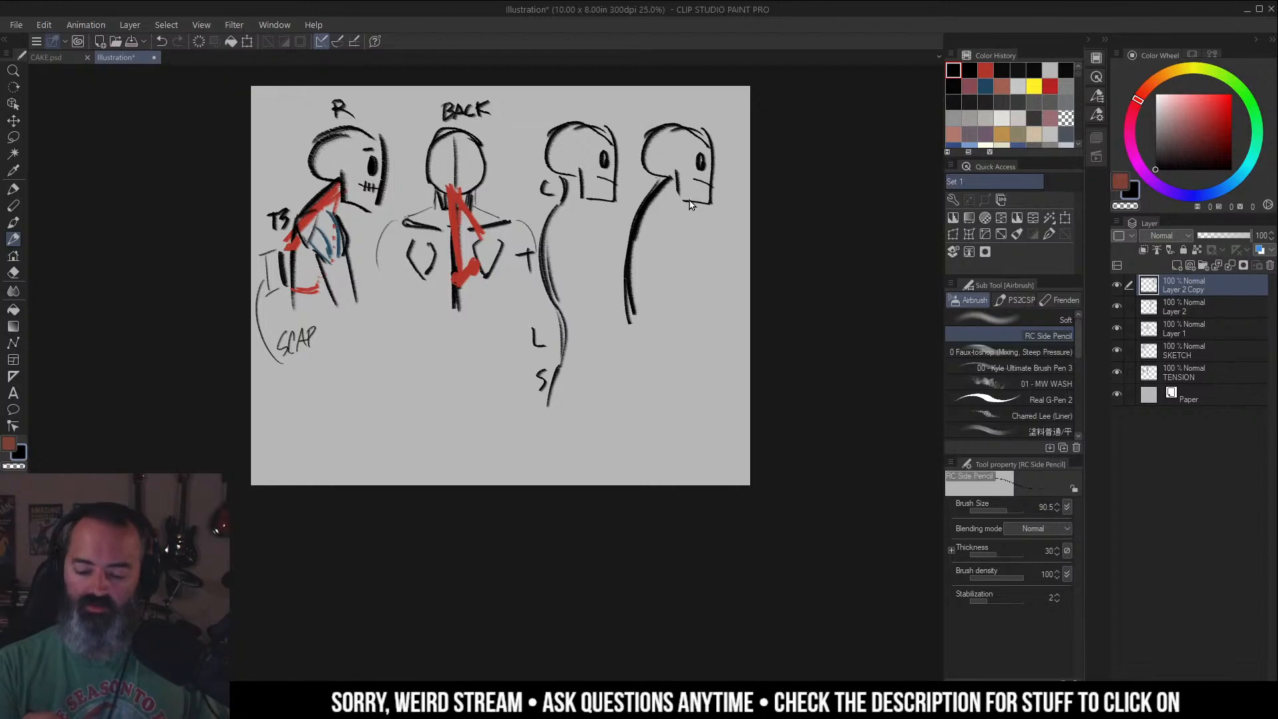
Lasso-select both side-view skulls together with their spine curves.
key("m")
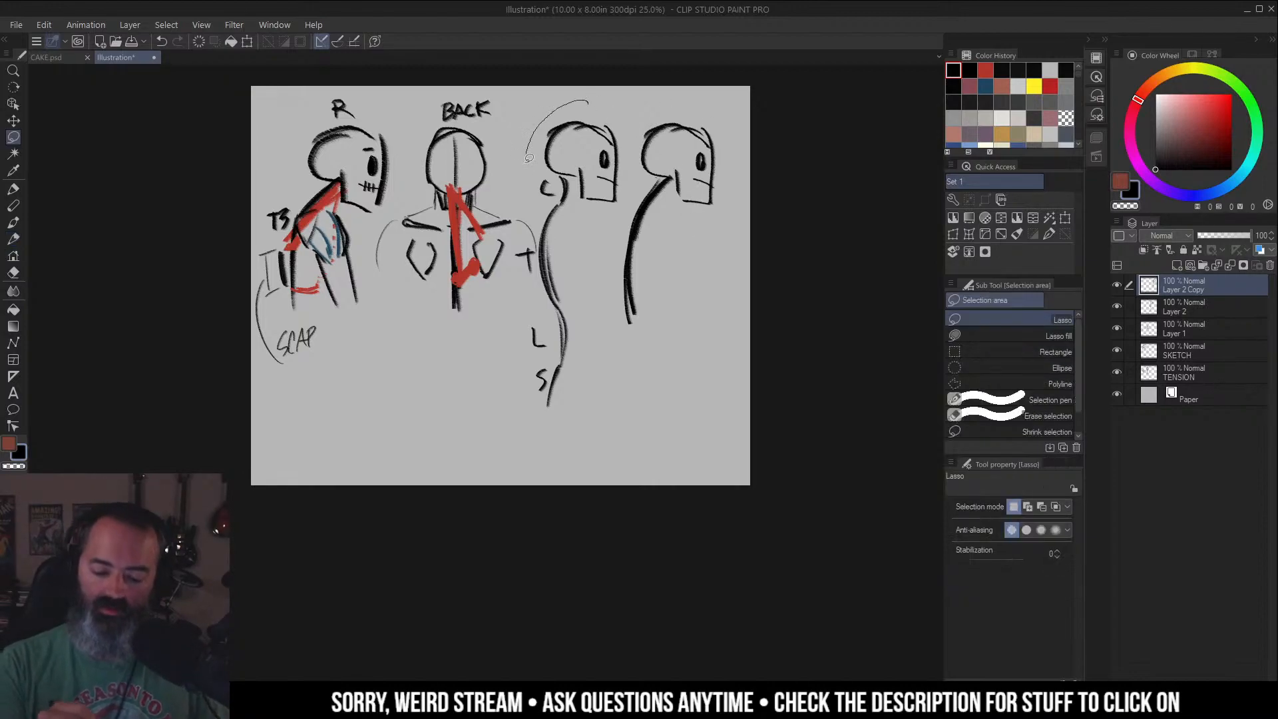
mouse_move(586, 91)
left_mouse_down()
mouse_move(536, 149)
mouse_move(560, 173)
mouse_move(542, 235)
mouse_move(550, 383)
mouse_move(686, 368)
mouse_move(731, 140)
mouse_move(587, 91)
left_mouse_up()
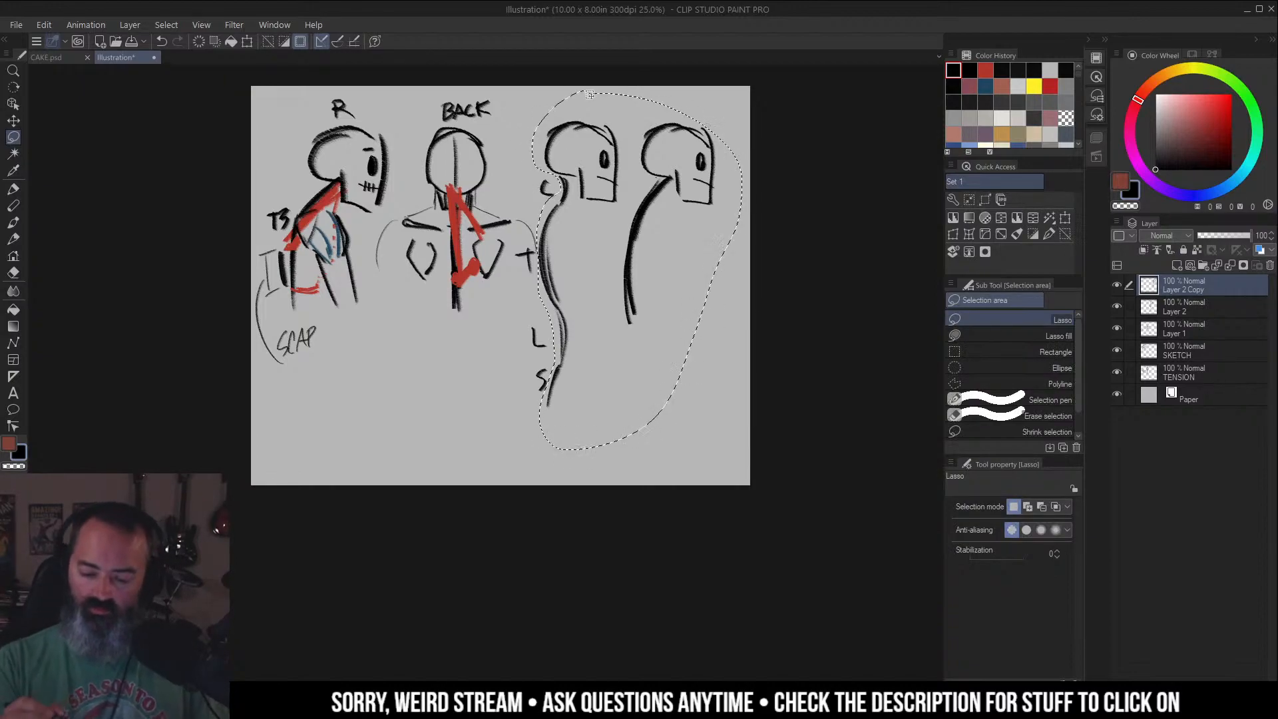
key("ctrl+t")
left_click_drag(673, 203, 445, 388)
key("ctrl+z")
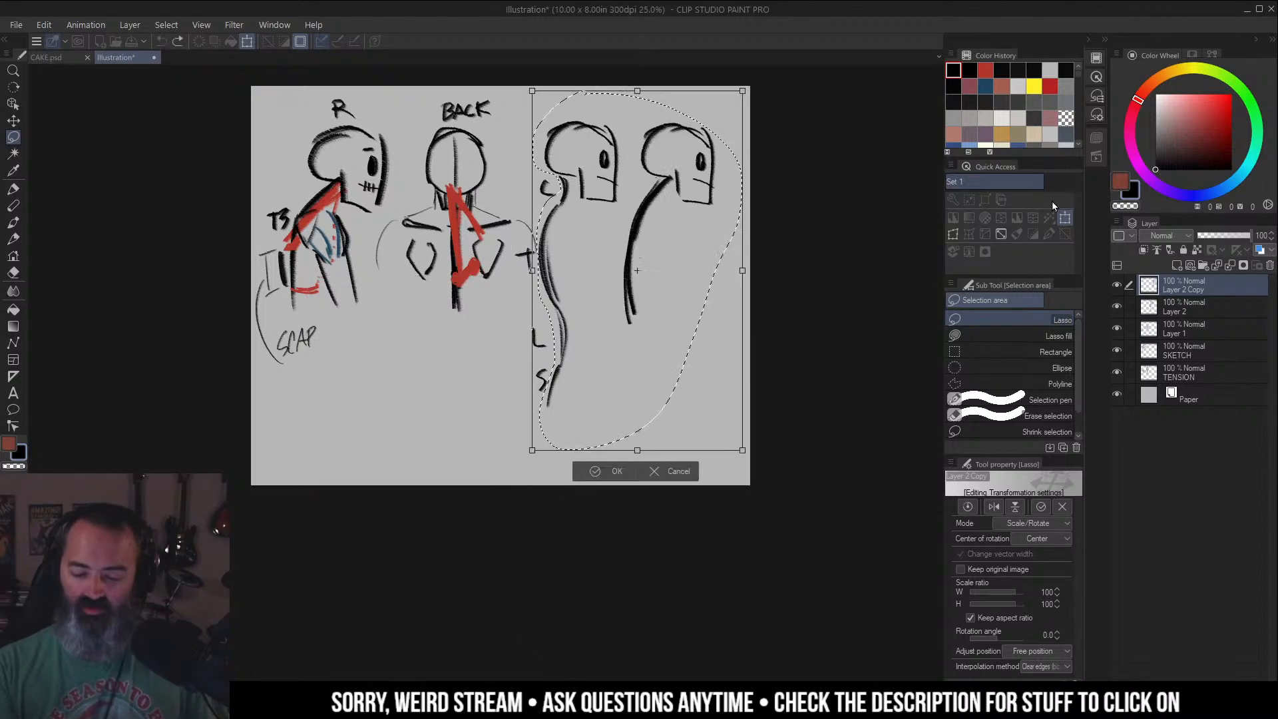
left_click(1207, 300)
left_click(578, 264)
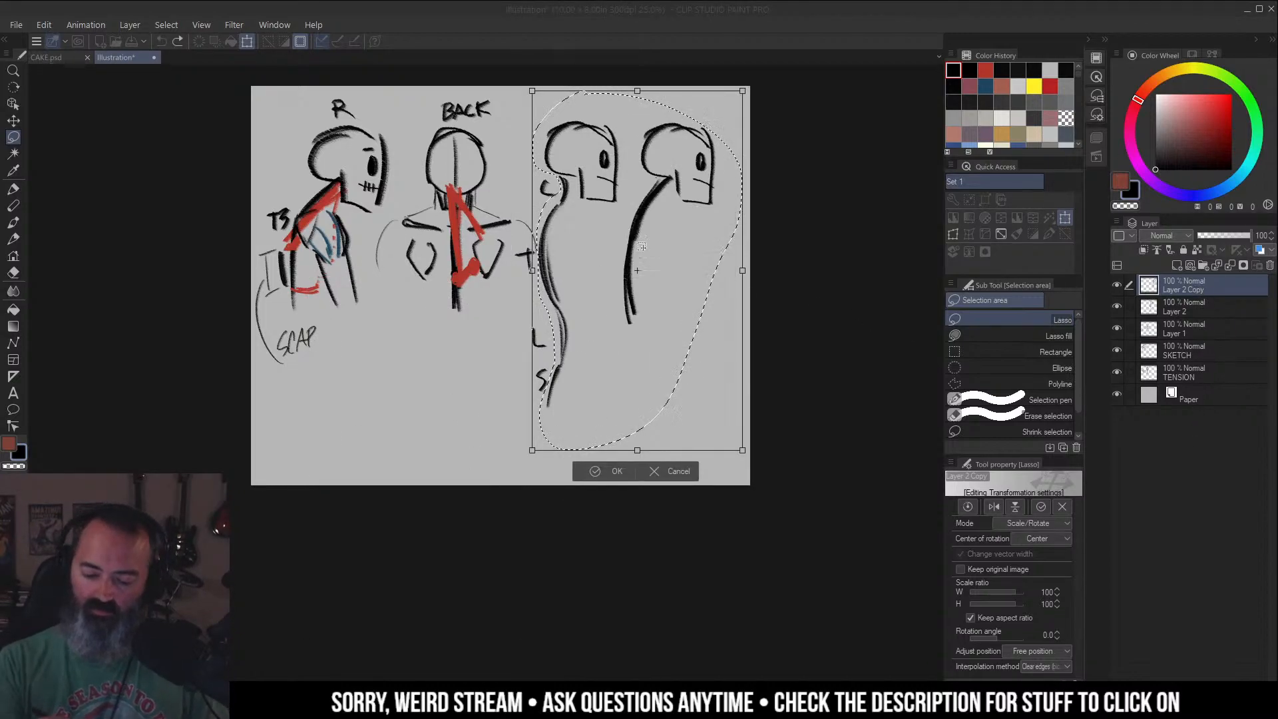
Merge the copied skull's layer into Layer 2, move both side-view figures below the R and BACK drawings, and deselect.
right_click(1199, 286)
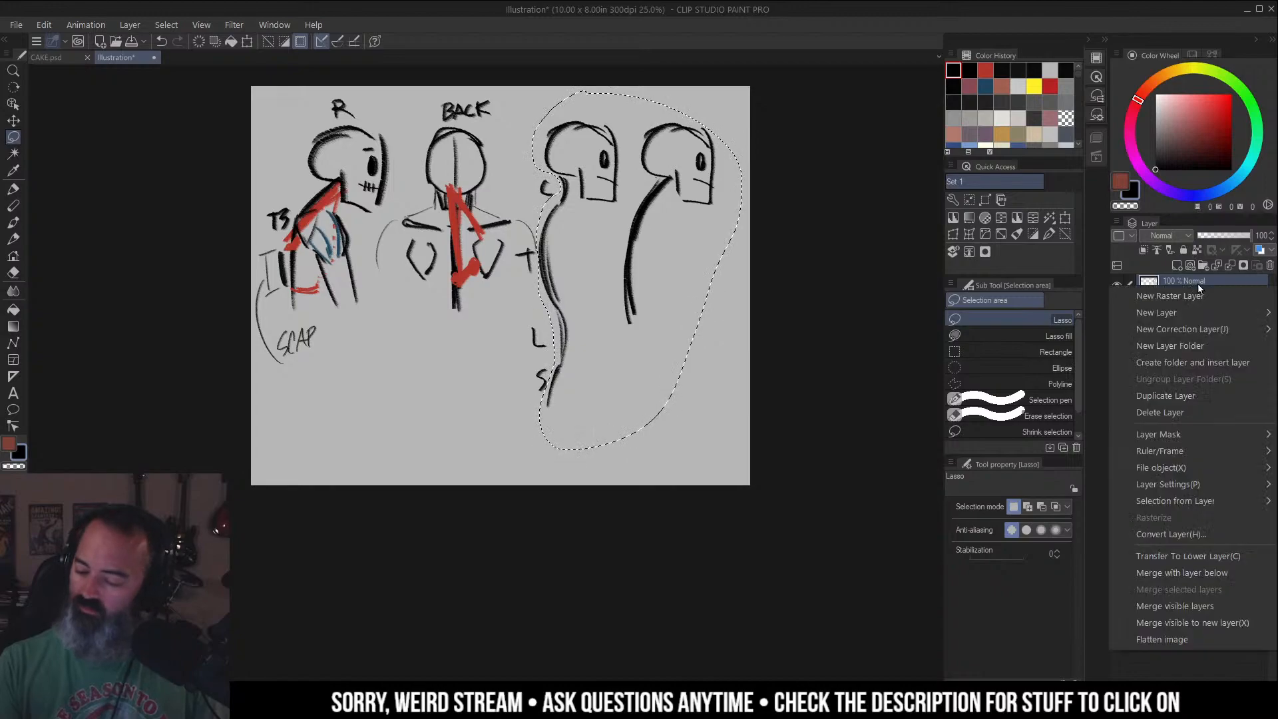
left_click(1198, 574)
key("ctrl+t")
mouse_move(722, 263)
left_mouse_down()
mouse_move(501, 445)
mouse_move(519, 461)
left_mouse_up()
left_click_drag(450, 400, 442, 415)
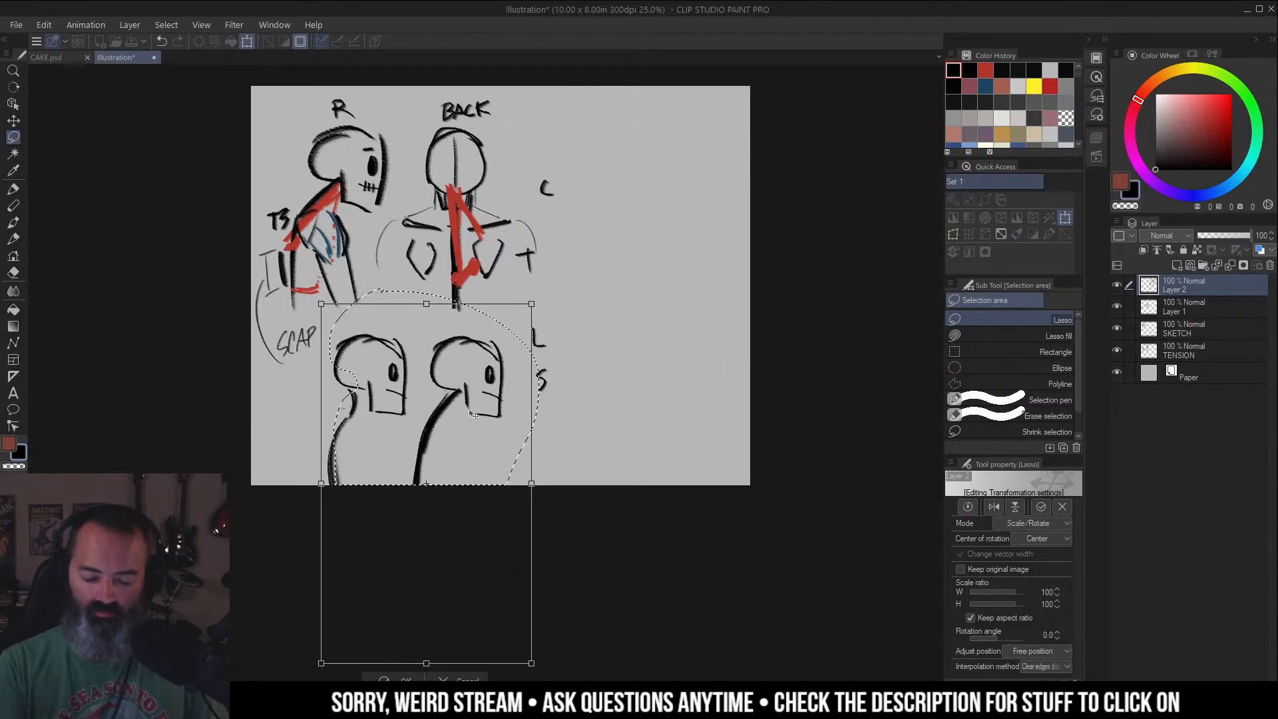
key("Return")
key("ctrl+d")
Hide Layer 1 and check the contents of SKETCH, TENSION and Layer 2 by toggling their visibility.
left_click(1117, 307)
left_click(1120, 331)
left_click(1121, 331)
left_click(1120, 350)
left_click(1120, 350)
left_click(1118, 285)
left_click(1119, 286)
Delete the leftover spine-section letters beside the back view from Layer 2, and deselect.
mouse_move(565, 174)
left_mouse_down()
mouse_move(522, 341)
mouse_move(564, 175)
left_mouse_up()
key("Delete")
key("ctrl+d")
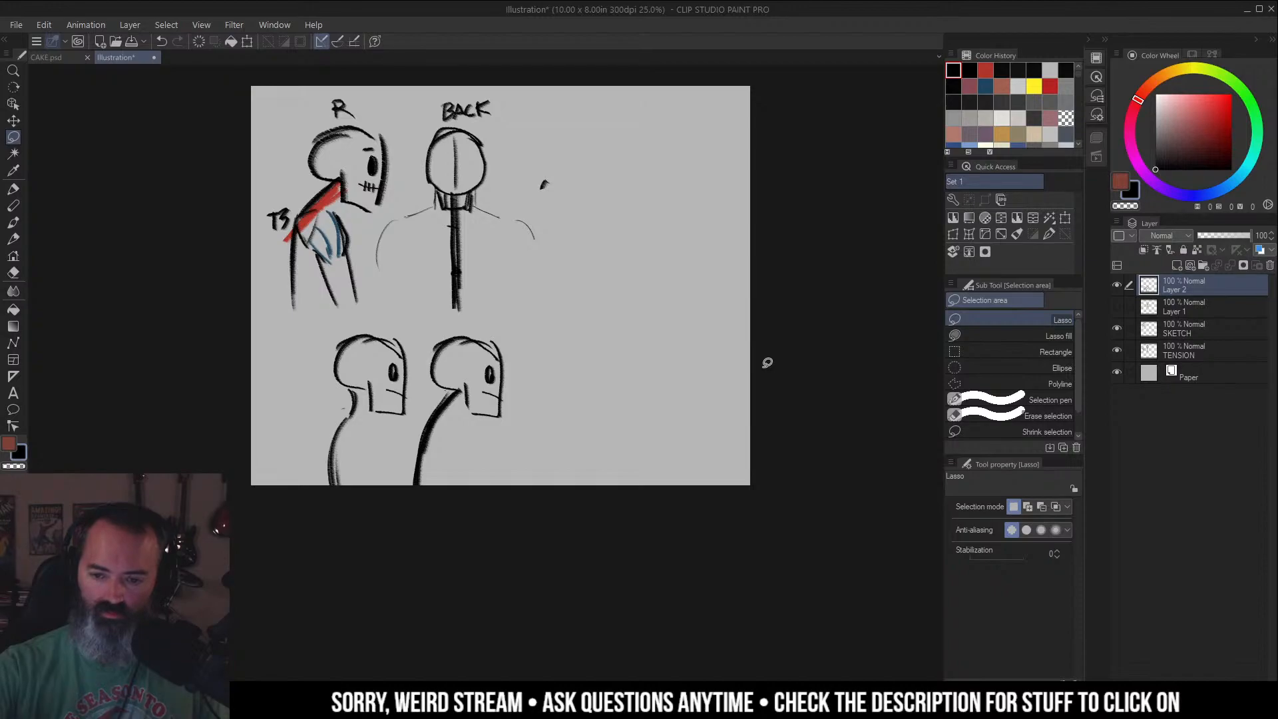
Try to handwrite 103-113 above the second lower skull, and undo the writing.
mouse_move(580, 350)
left_mouse_down()
mouse_move(584, 308)
mouse_move(617, 287)
mouse_move(611, 250)
left_mouse_up()
key("slash")
left_click(573, 307)
mouse_move(573, 306)
left_mouse_down()
mouse_move(584, 312)
mouse_move(532, 350)
left_mouse_up()
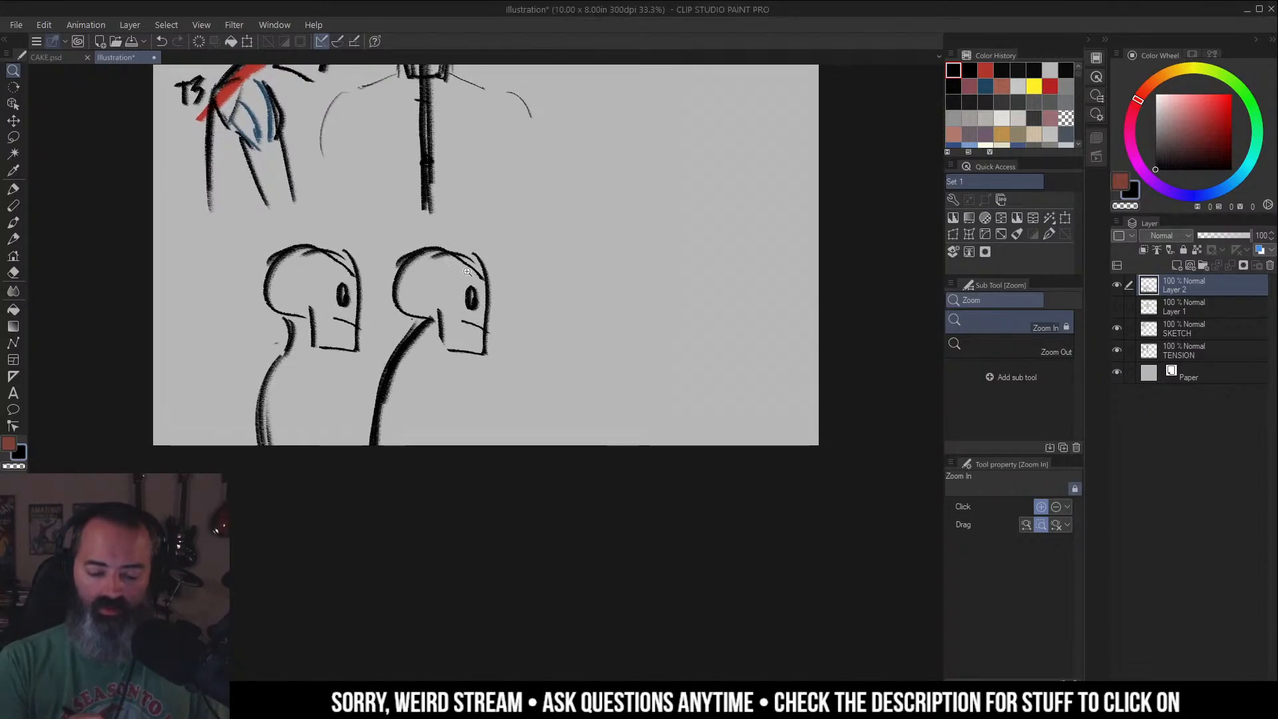
scroll(466, 270, "up", 1)
key("b")
scroll(432, 265, "up", 1)
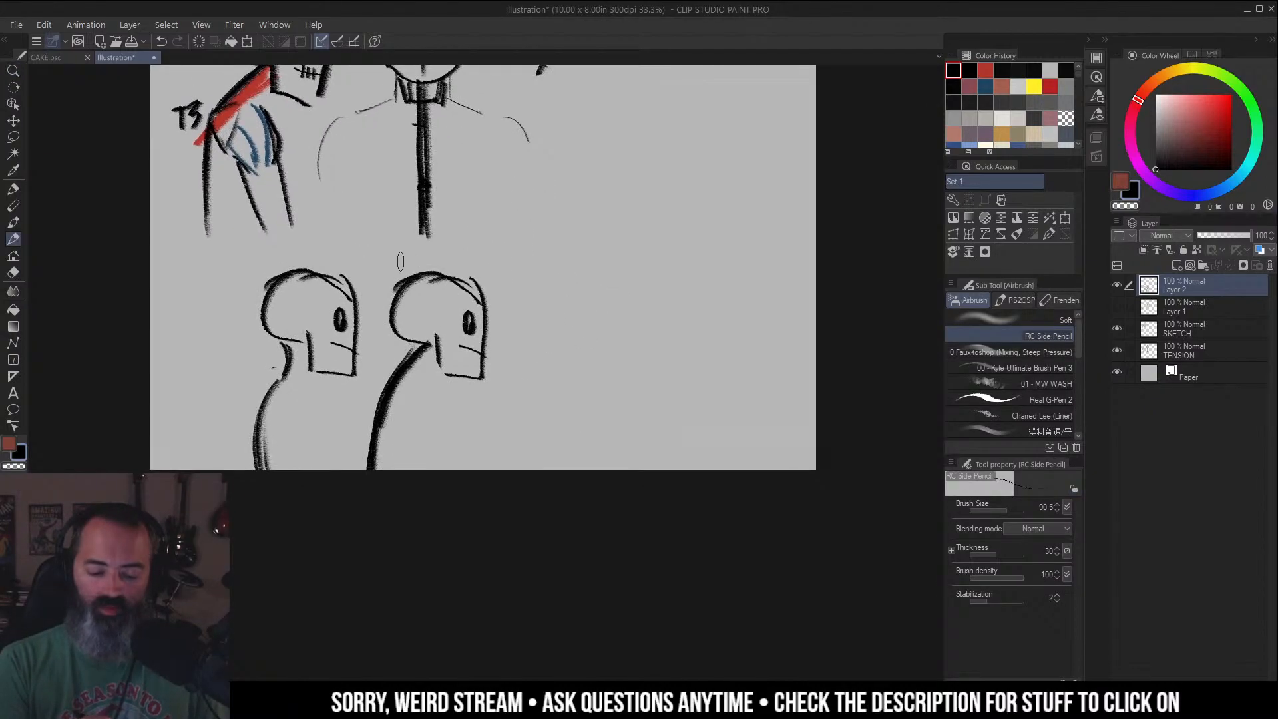
left_click_drag(402, 262, 397, 264)
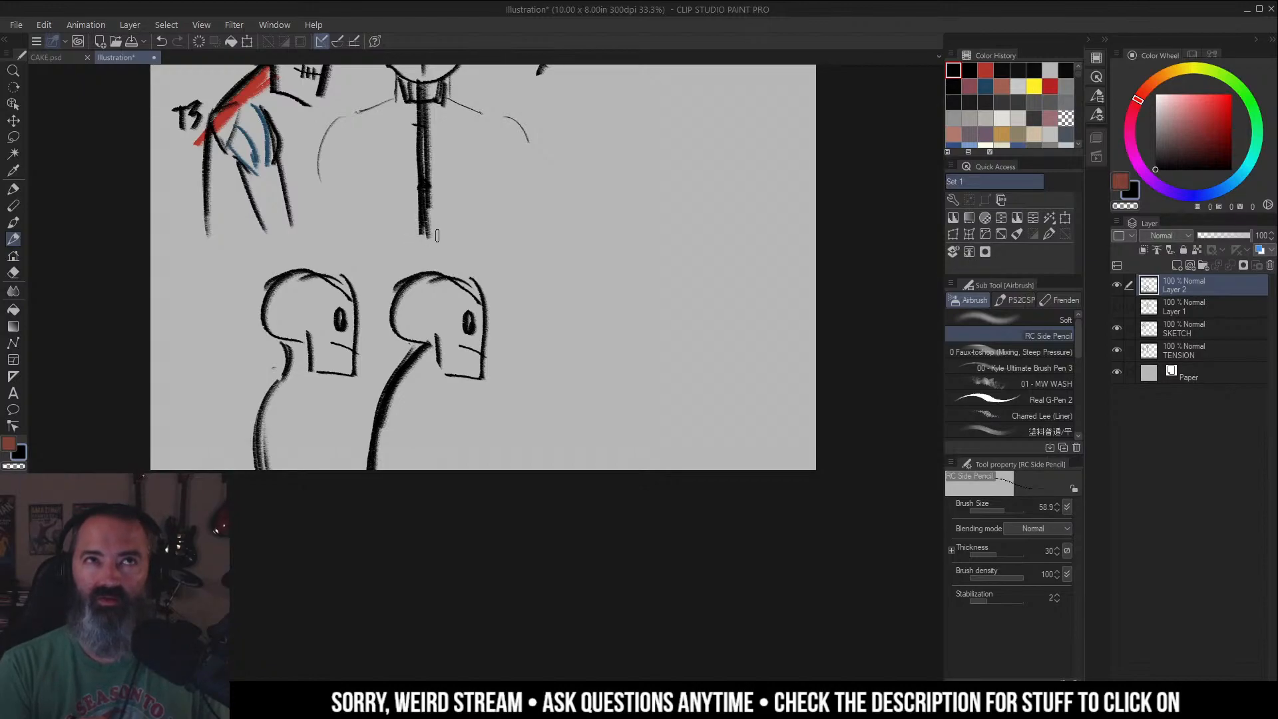
mouse_move(423, 245)
left_mouse_down()
mouse_move(416, 264)
mouse_move(466, 267)
left_mouse_up()
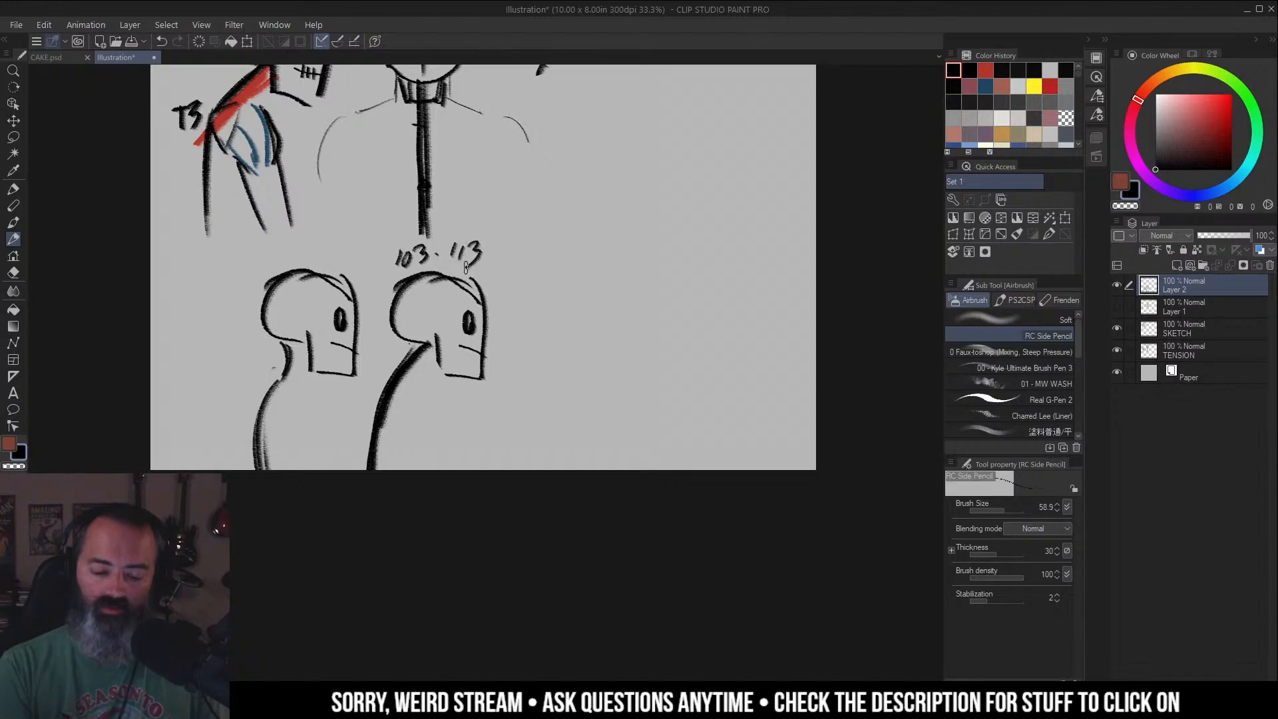
key("ctrl+z")
key("ctrl+z")
key("ctrl+z")
key("ctrl+z")
key("ctrl+z")
key("ctrl+z")
key("ctrl+z")
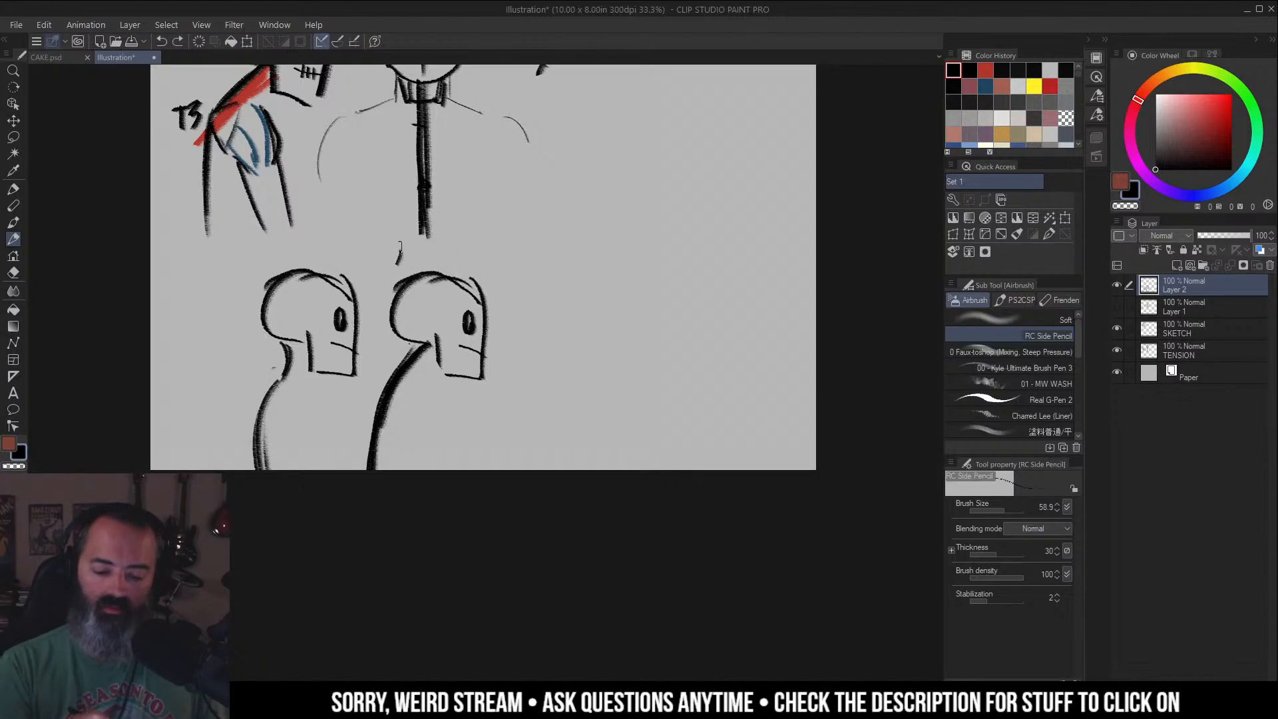
Handwrite the date range 2013-2018 above the second lower skull with a pencil size of 24.
left_click_drag(401, 253, 394, 251)
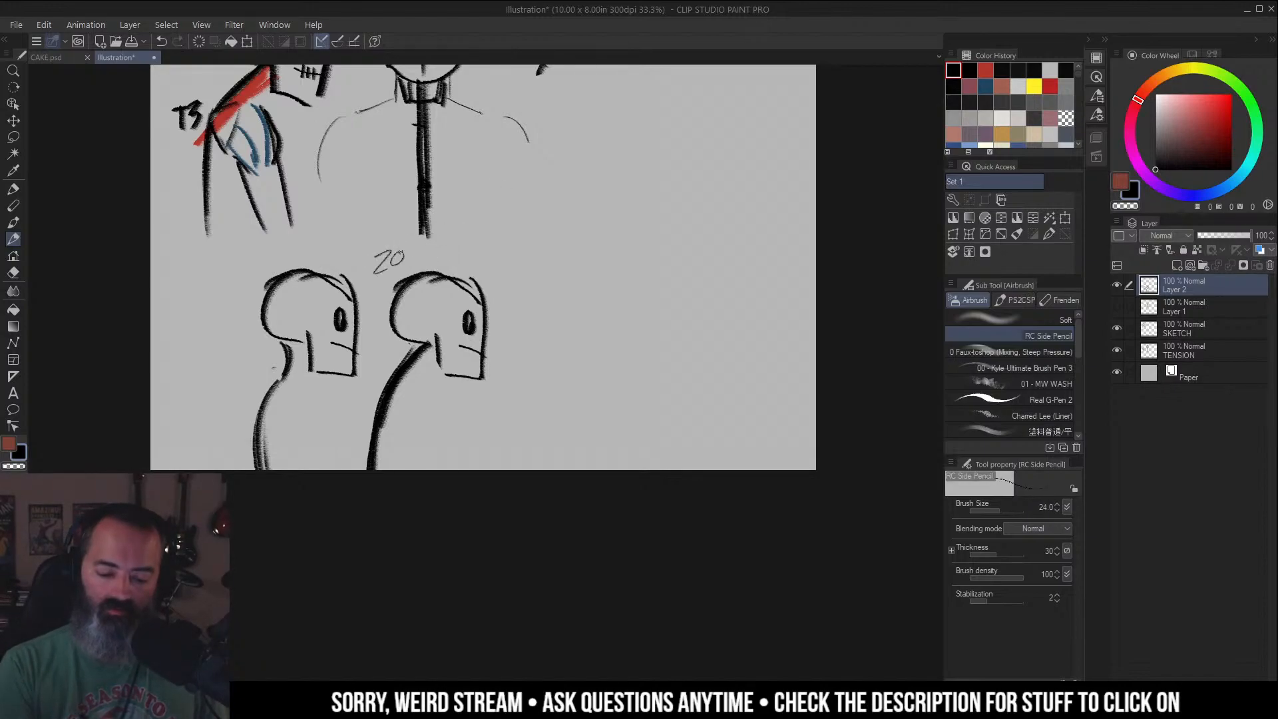
left_click_drag(439, 257, 448, 255)
left_click_drag(449, 250, 460, 263)
left_click_drag(466, 246, 465, 247)
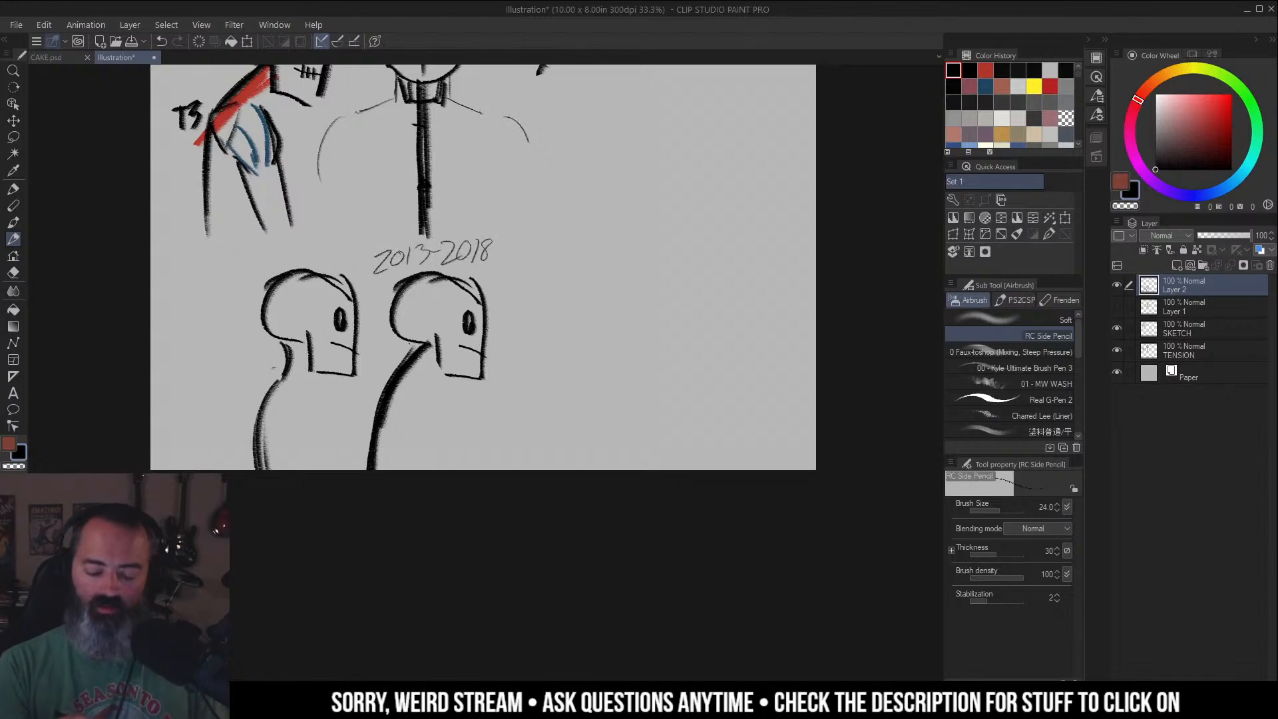
Handwrite the month DEC above 2018.
left_click_drag(450, 222, 450, 238)
left_click_drag(450, 221, 452, 237)
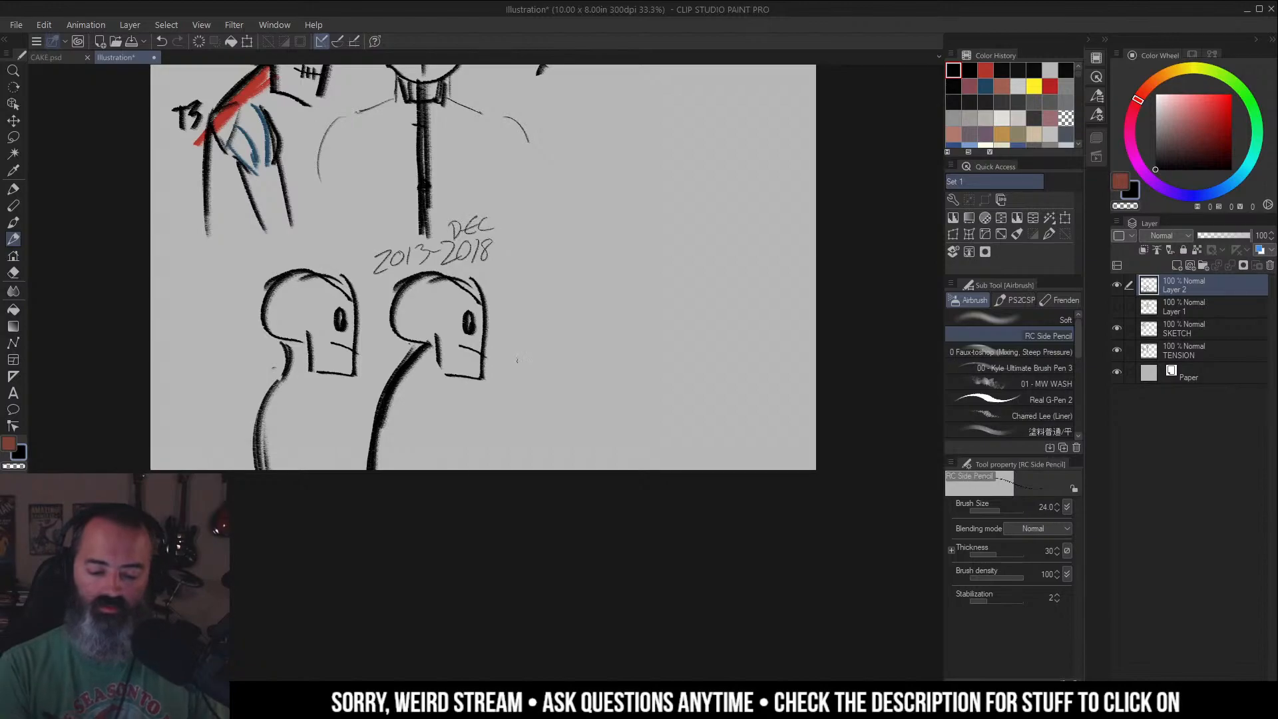
scroll(677, 277, "up", 2)
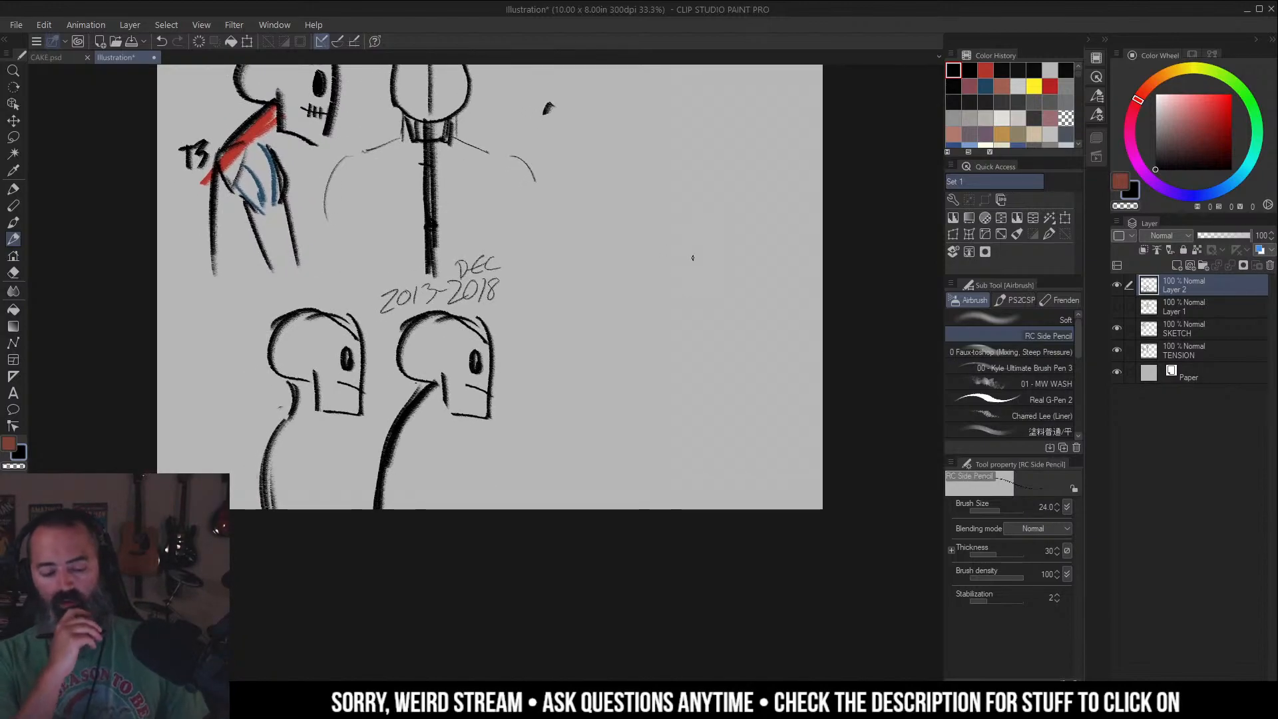
scroll(644, 297, "down", 2)
Undo the DEC lettering and handwrite OCT above 2018 instead.
key("ctrl+z")
key("ctrl+z")
key("ctrl+z")
key("ctrl+z")
key("ctrl+z")
key("ctrl+z")
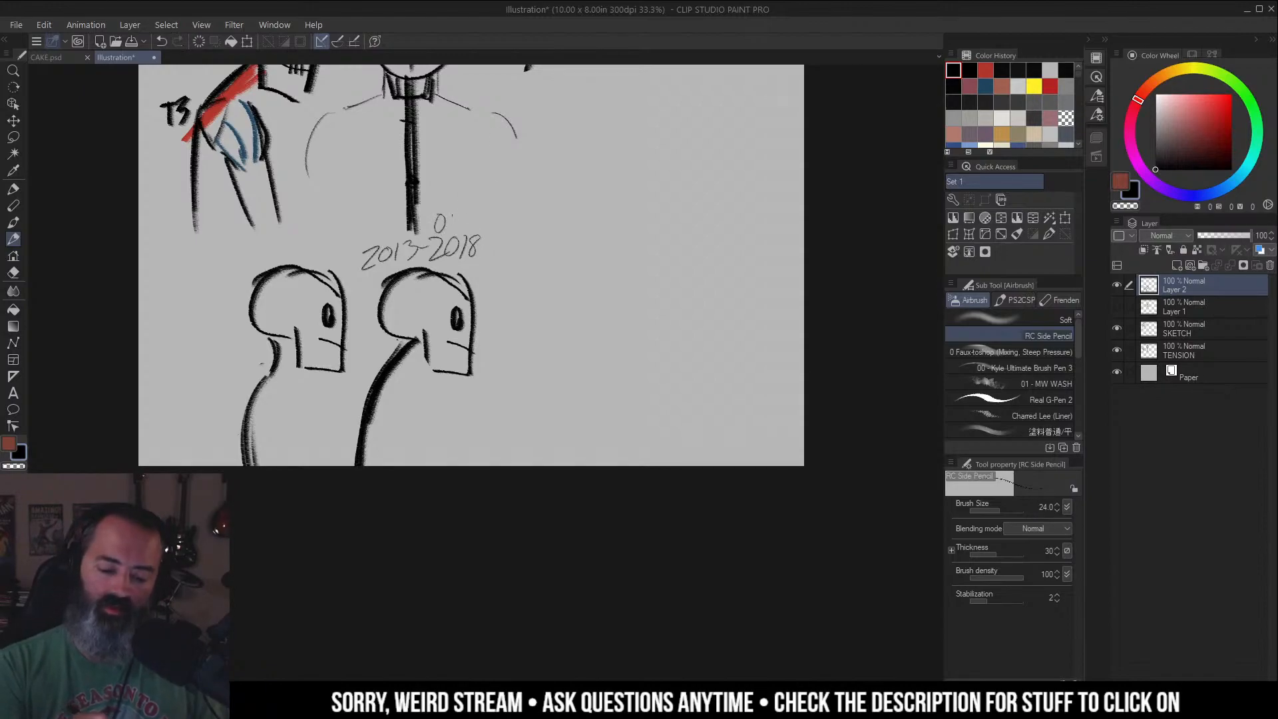
scroll(467, 230, "up", 6)
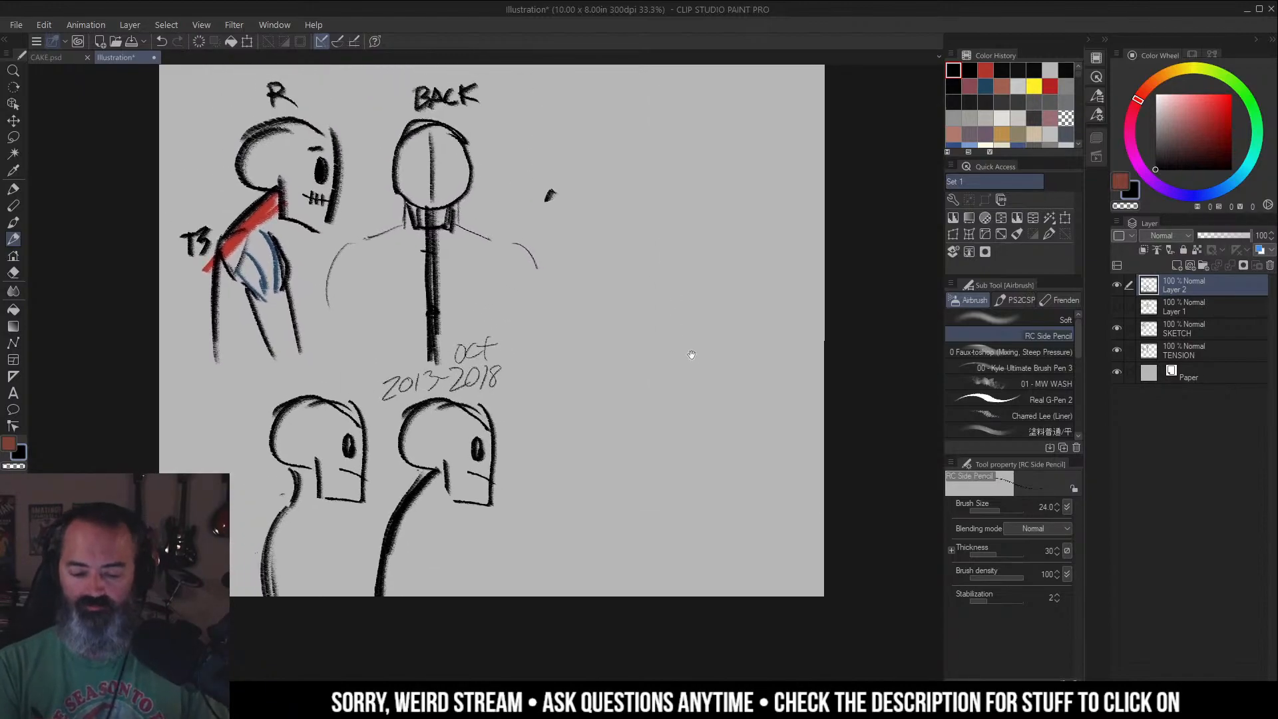
Show Layer 1, lasso-select the back-view figure, and check SKETCH and TENSION by toggling their visibility.
left_click(1117, 306)
mouse_move(724, 247)
left_mouse_down()
mouse_move(733, 206)
mouse_move(722, 261)
left_mouse_up()
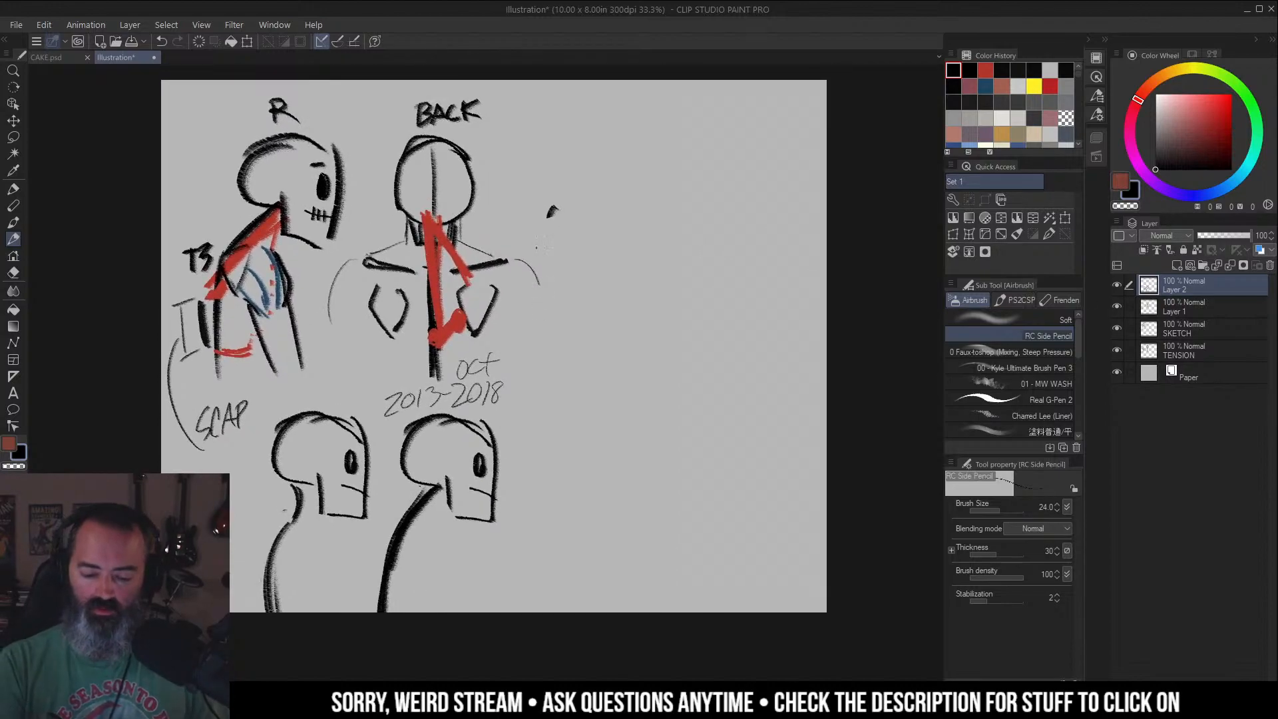
key("m")
mouse_move(520, 238)
left_mouse_down()
mouse_move(490, 335)
mouse_move(446, 378)
mouse_move(371, 358)
mouse_move(378, 158)
mouse_move(516, 110)
mouse_move(498, 213)
mouse_move(553, 269)
mouse_move(517, 245)
left_mouse_up()
left_click(1117, 327)
left_click(1117, 327)
left_click(1116, 350)
left_click(1117, 350)
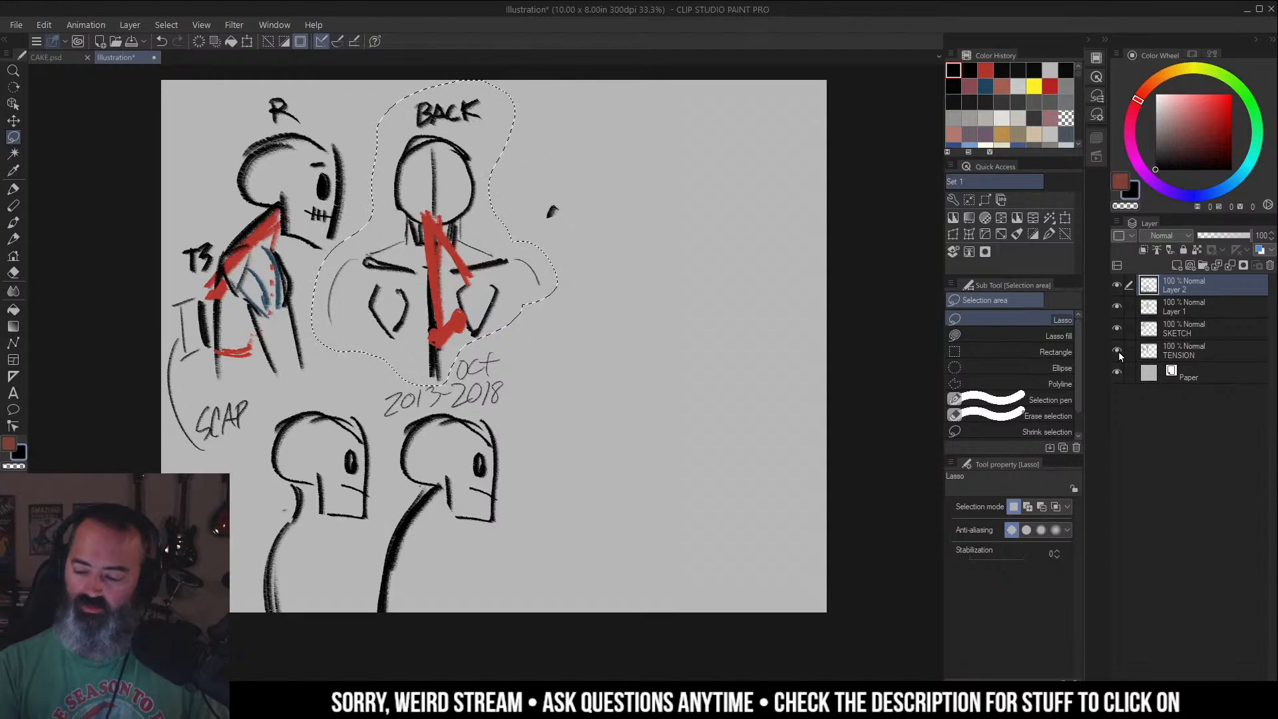
Try to merge all the drawing layers into one and lasso the back-view figure again.
right_click(1199, 289)
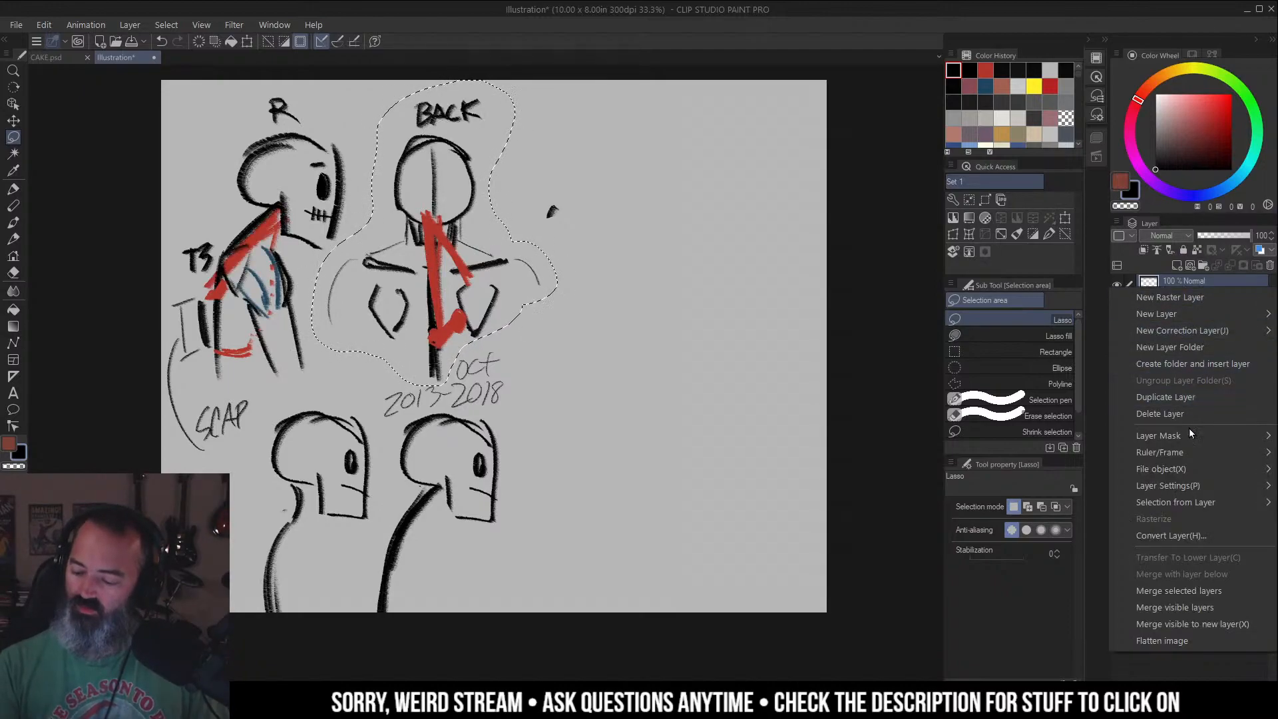
left_click(1192, 591)
left_click(834, 194)
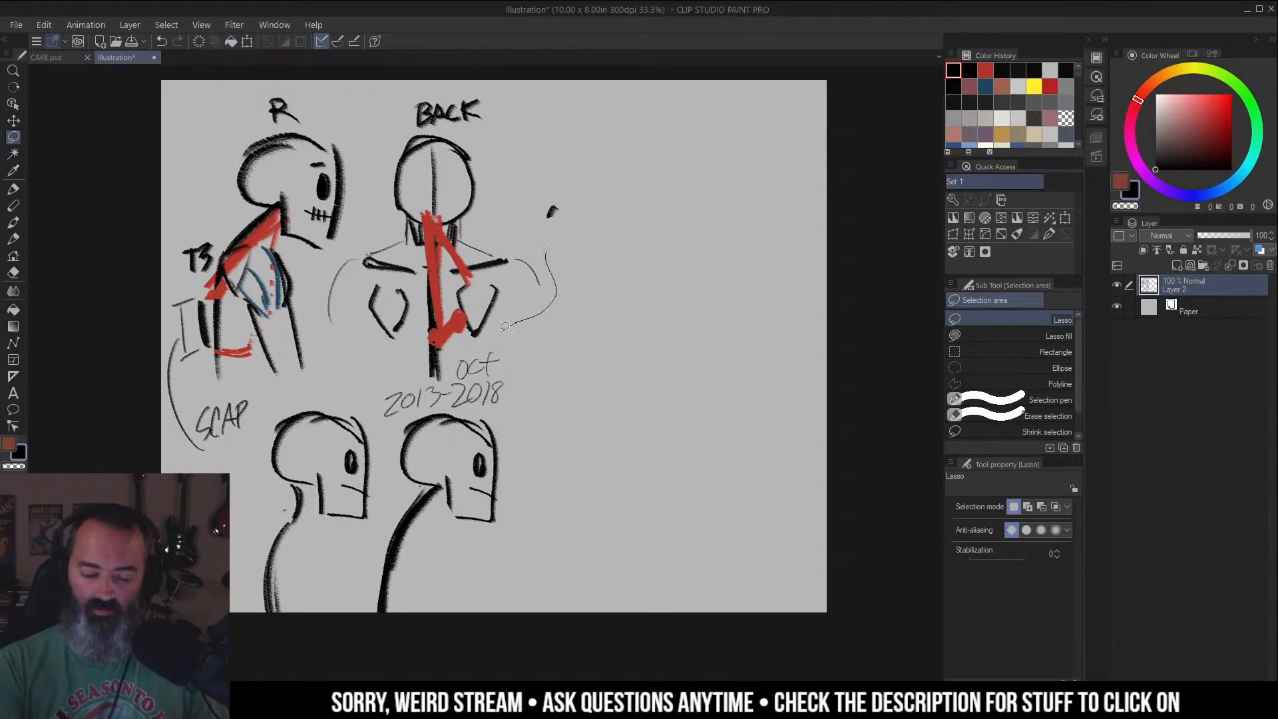
left_click_drag(375, 194, 523, 286)
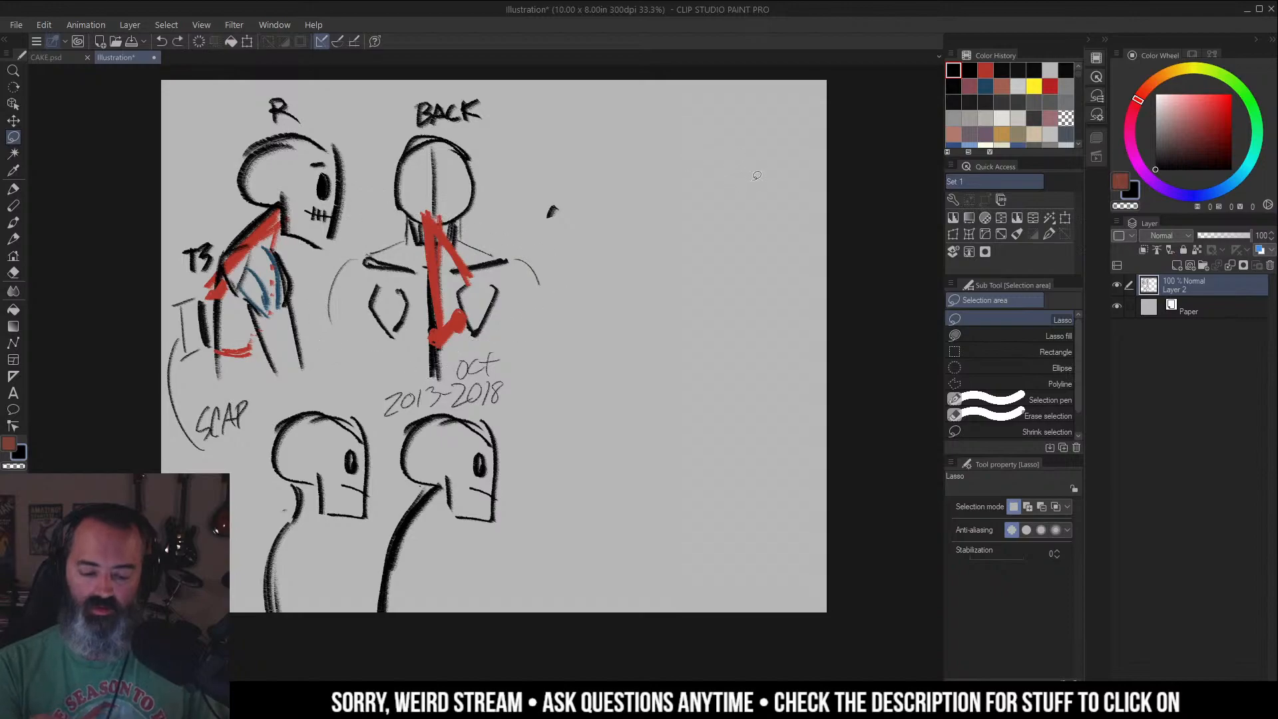
Hide Layer 1 on the unmerged layers and lasso-select the back-view figure with its BACK label.
left_click(1118, 327)
left_click(1117, 329)
left_click(1118, 307)
left_click(566, 219)
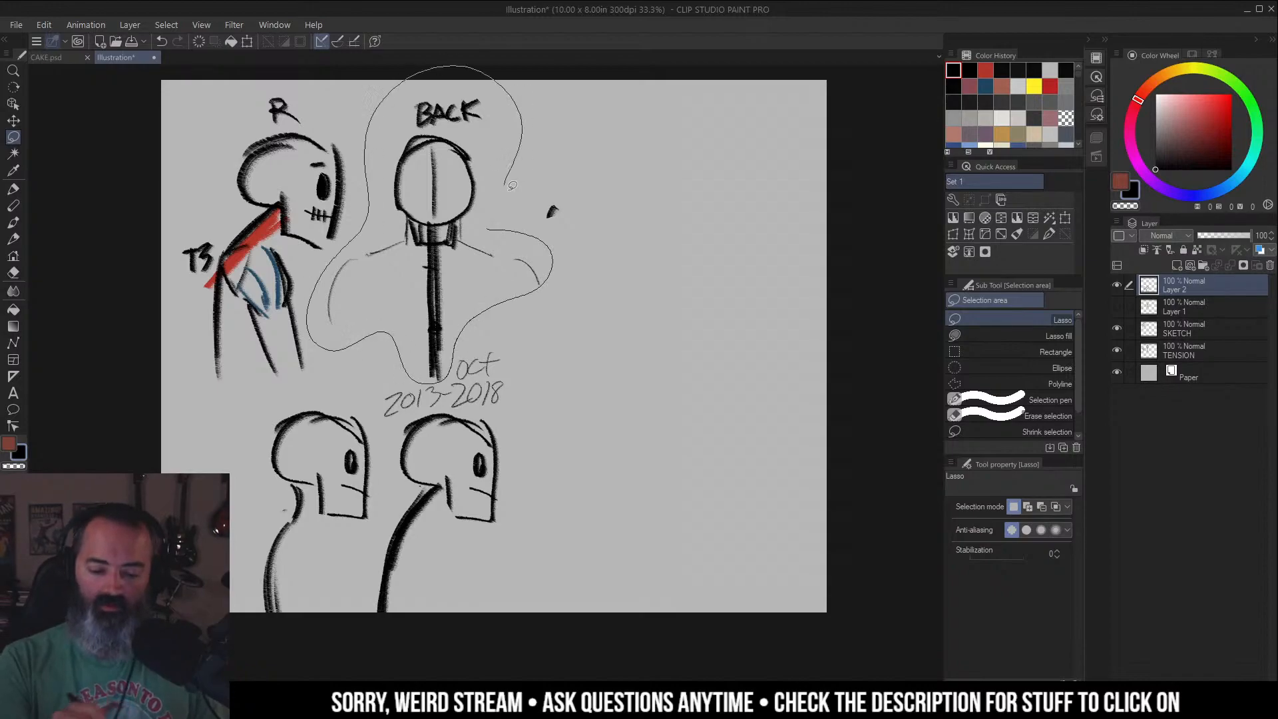
left_click_drag(508, 187, 510, 186)
Check TENSION, SKETCH and Layer 2 by toggling their visibility, and make TENSION the active layer.
left_click(1119, 349)
left_click(1119, 351)
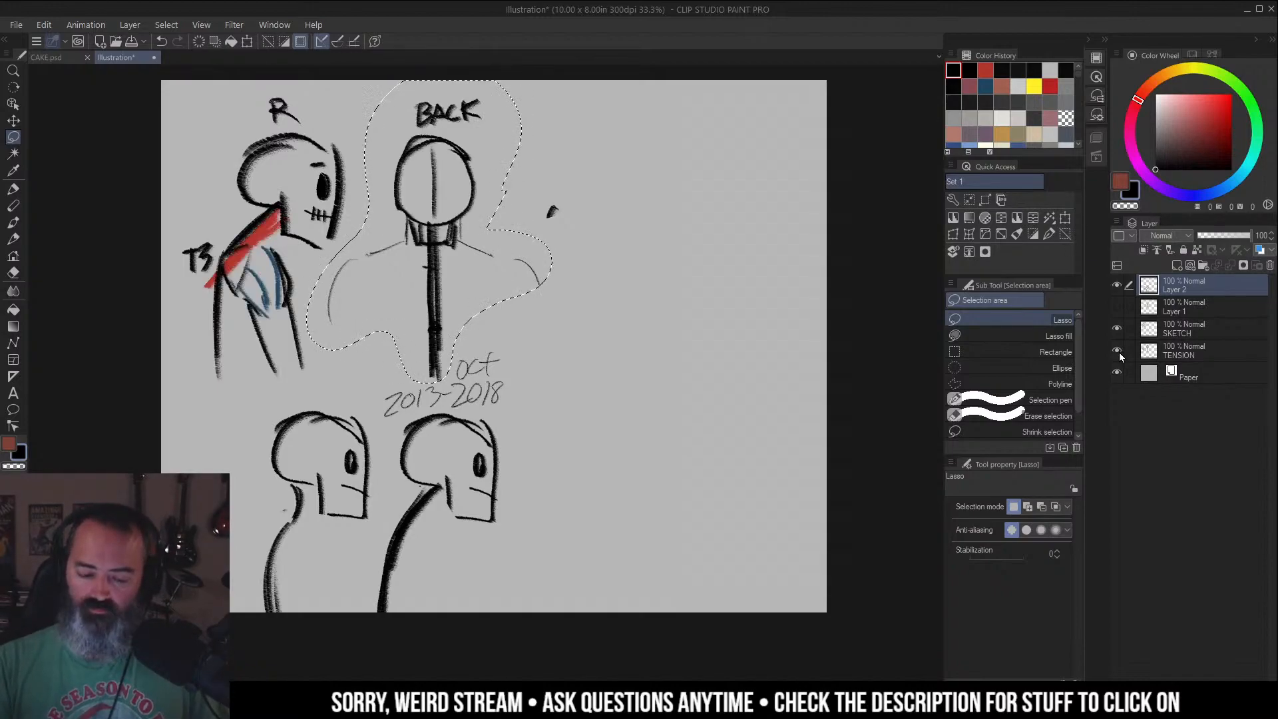
left_click(1118, 329)
left_click(1119, 328)
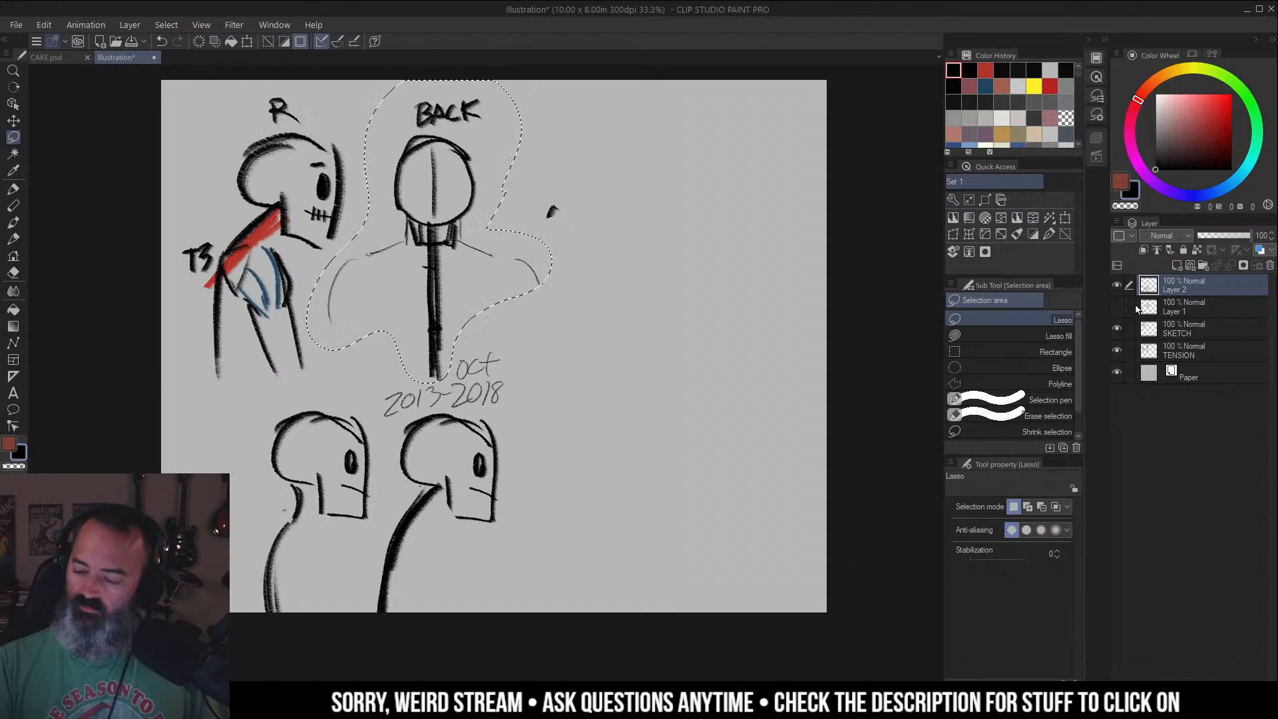
left_click(1116, 285)
left_click(1116, 286)
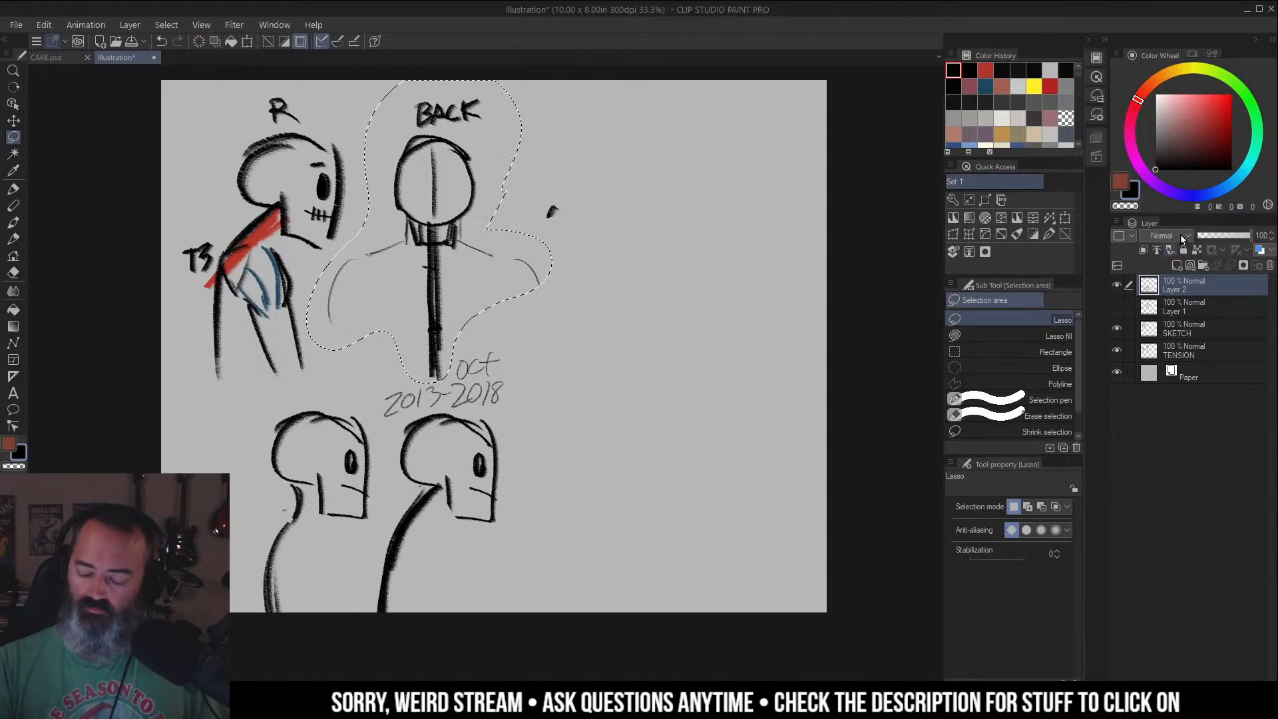
left_click(1178, 350)
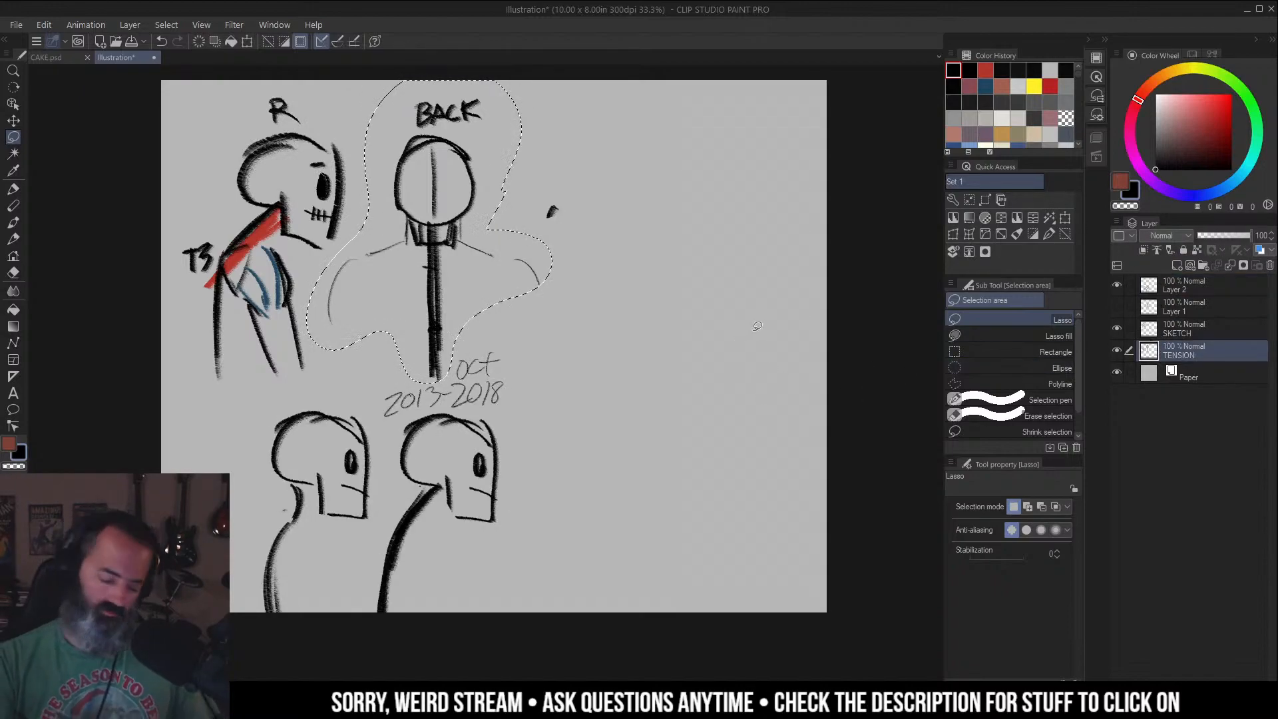
Paste a copy of the selected back-view figure onto its own layer and place it in the empty space right of the original.
key("ctrl+v")
key("ctrl+t")
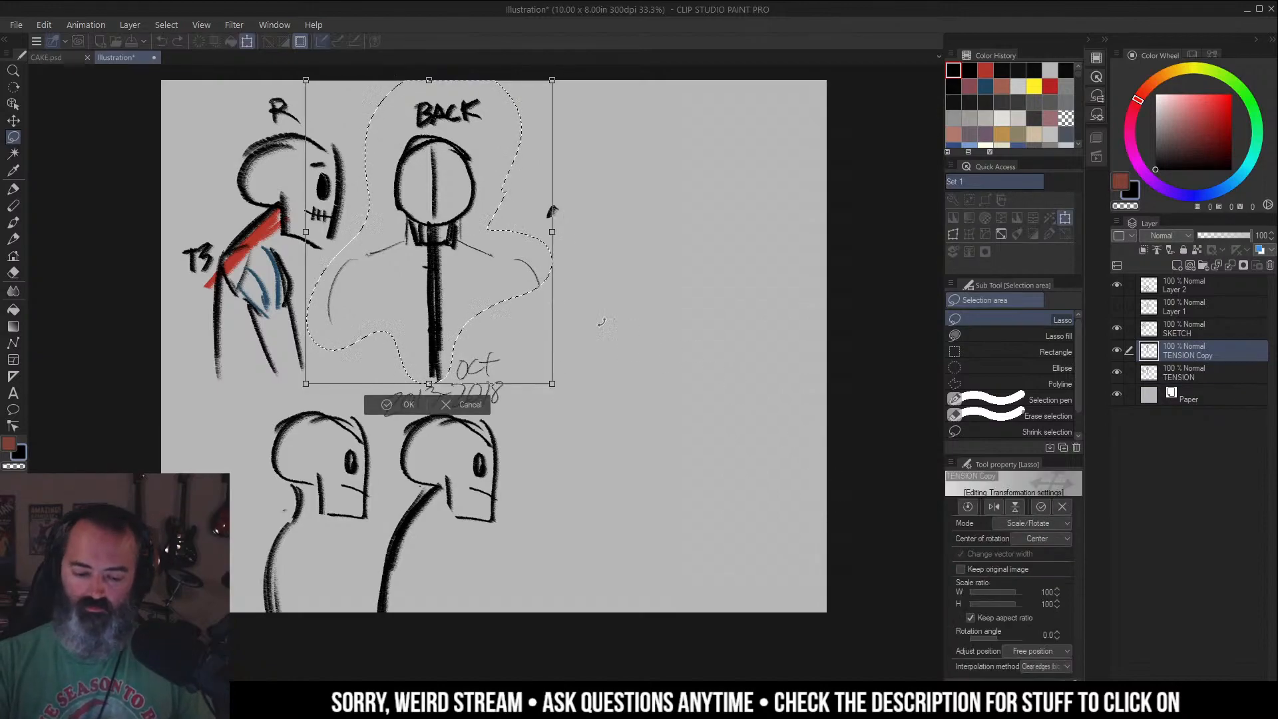
left_click_drag(471, 263, 732, 256)
key("Return")
key("ctrl+z")
key("ctrl+z")
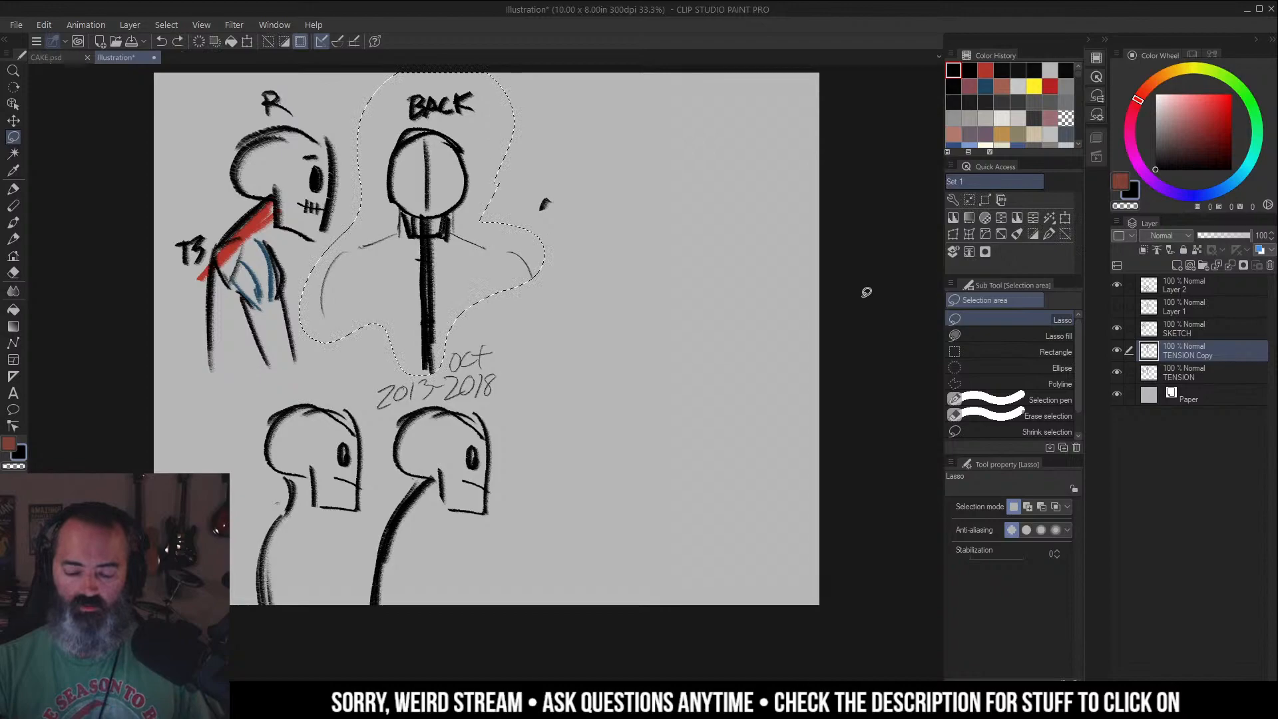
key("ctrl+d")
key("r")
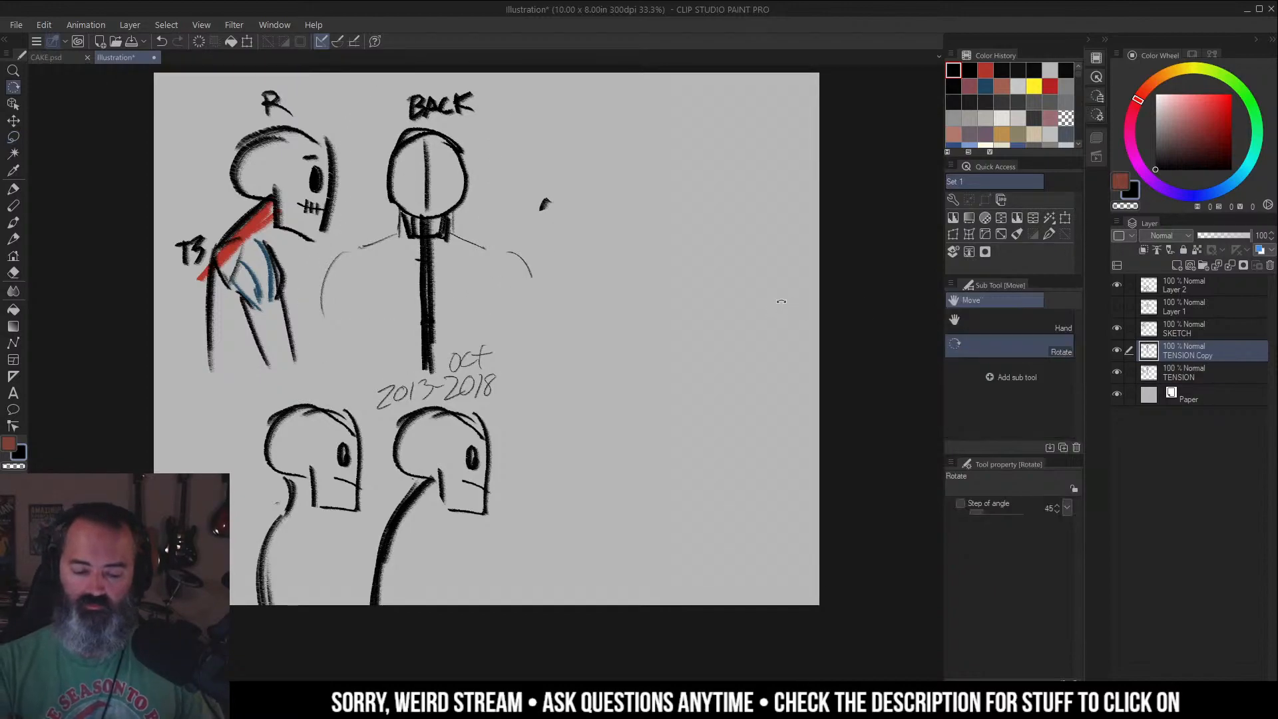
key("ctrl+t")
left_click_drag(452, 304, 696, 292)
mouse_move(695, 237)
left_mouse_down()
mouse_move(640, 434)
mouse_move(661, 212)
mouse_move(657, 226)
left_mouse_up()
key("Return")
Lasso the stray mark between the two back-view figures, delete it from Layer 2, and clear the selection.
key("m")
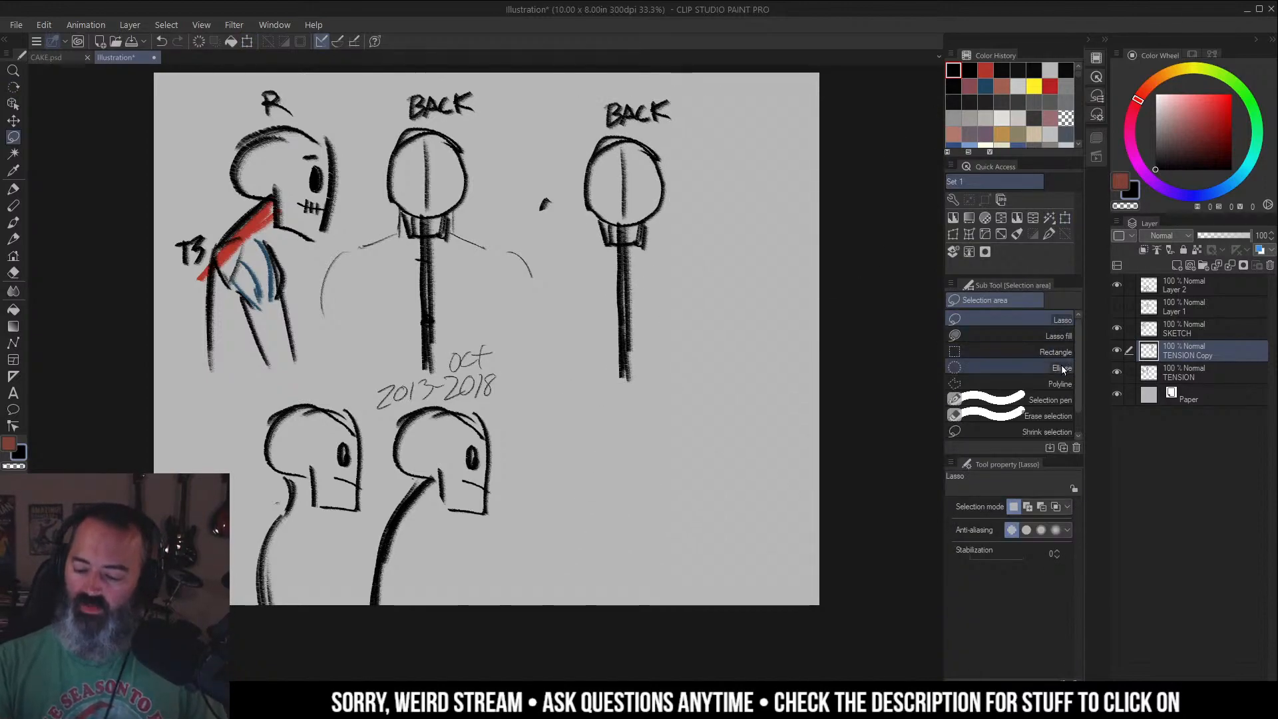
key("b")
key("m")
left_click_drag(545, 172, 540, 170)
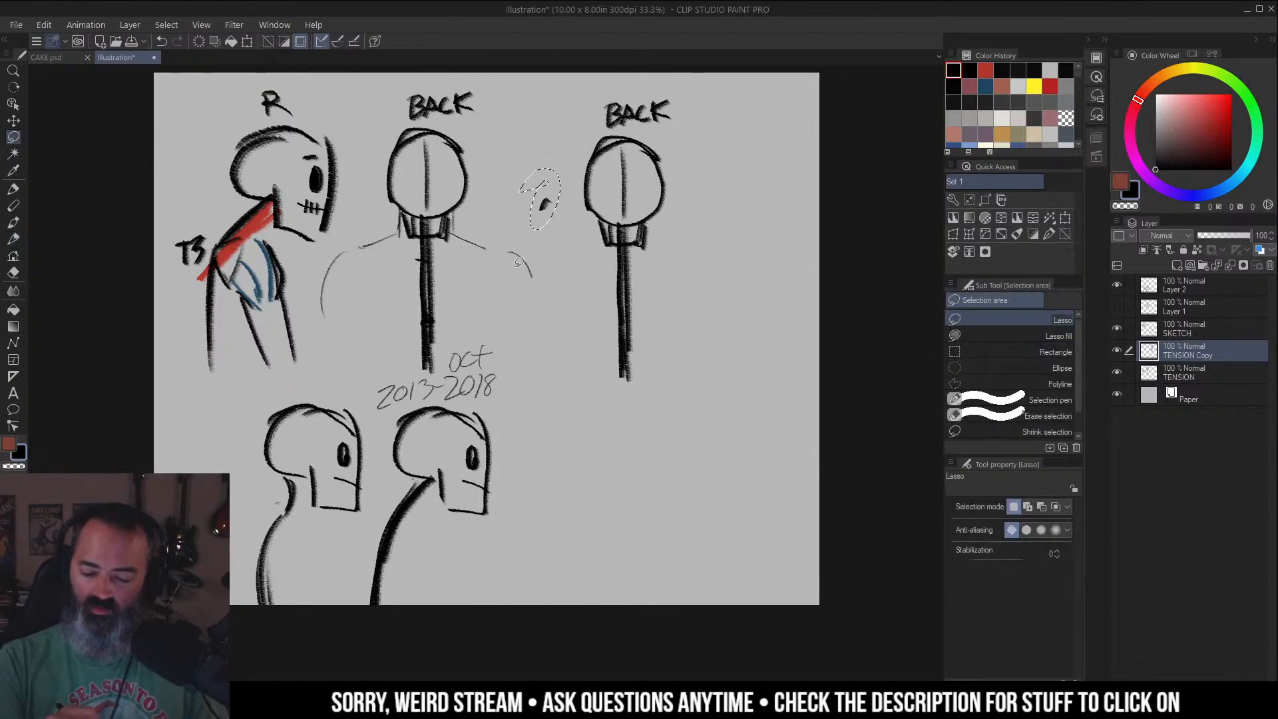
left_click(1165, 288)
key("Delete")
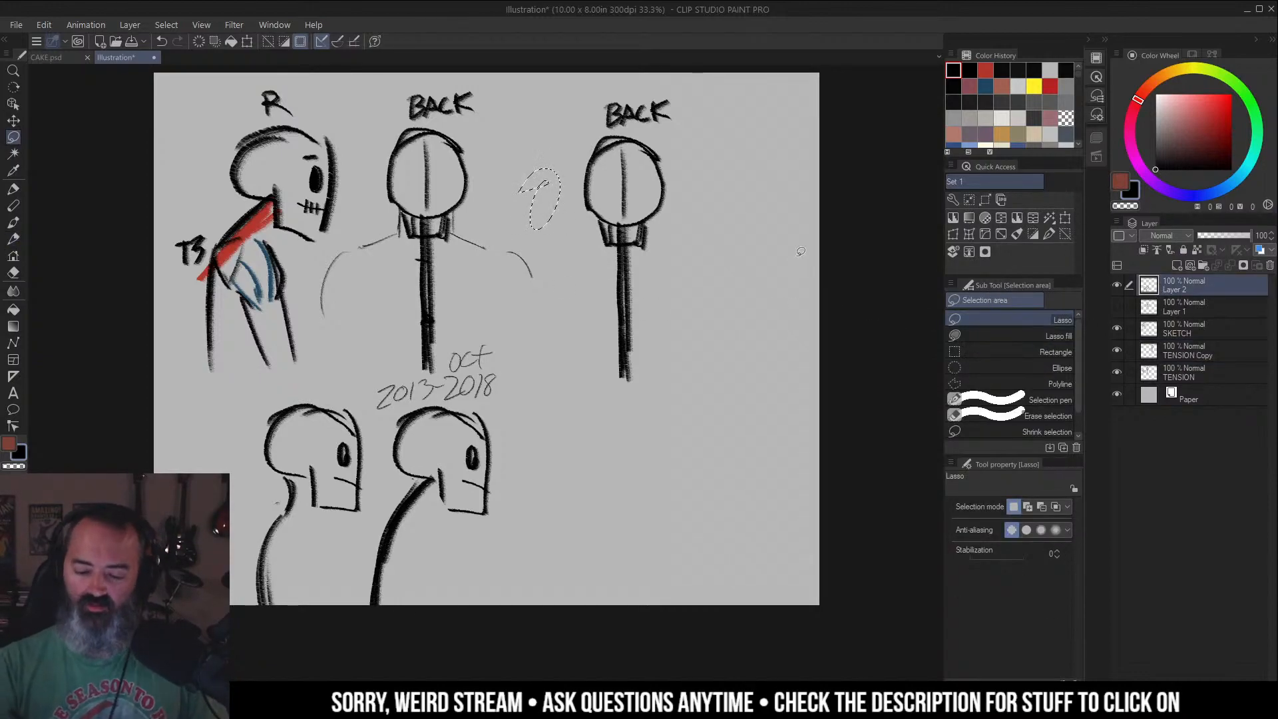
key("ctrl+d")
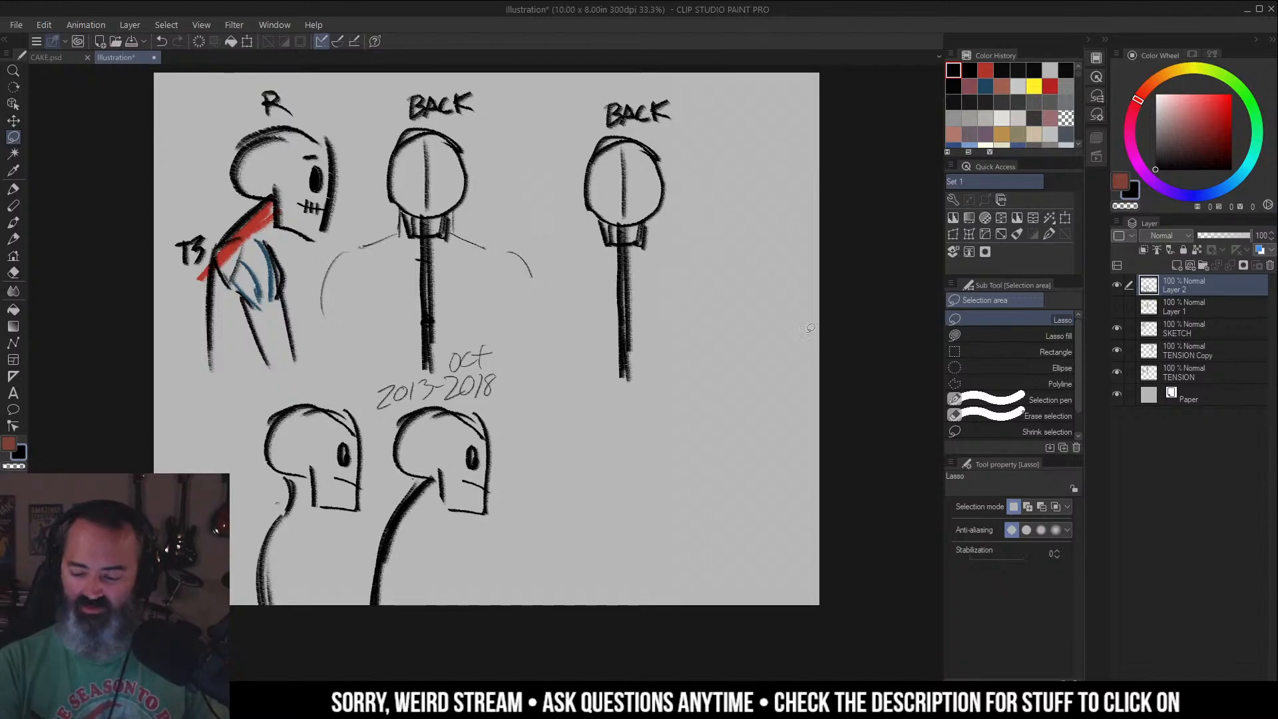
Show Layer 1 again with its scapula and tension marks.
left_click(1117, 306)
mouse_move(812, 220)
left_mouse_down()
mouse_move(794, 227)
mouse_move(817, 205)
left_mouse_up()
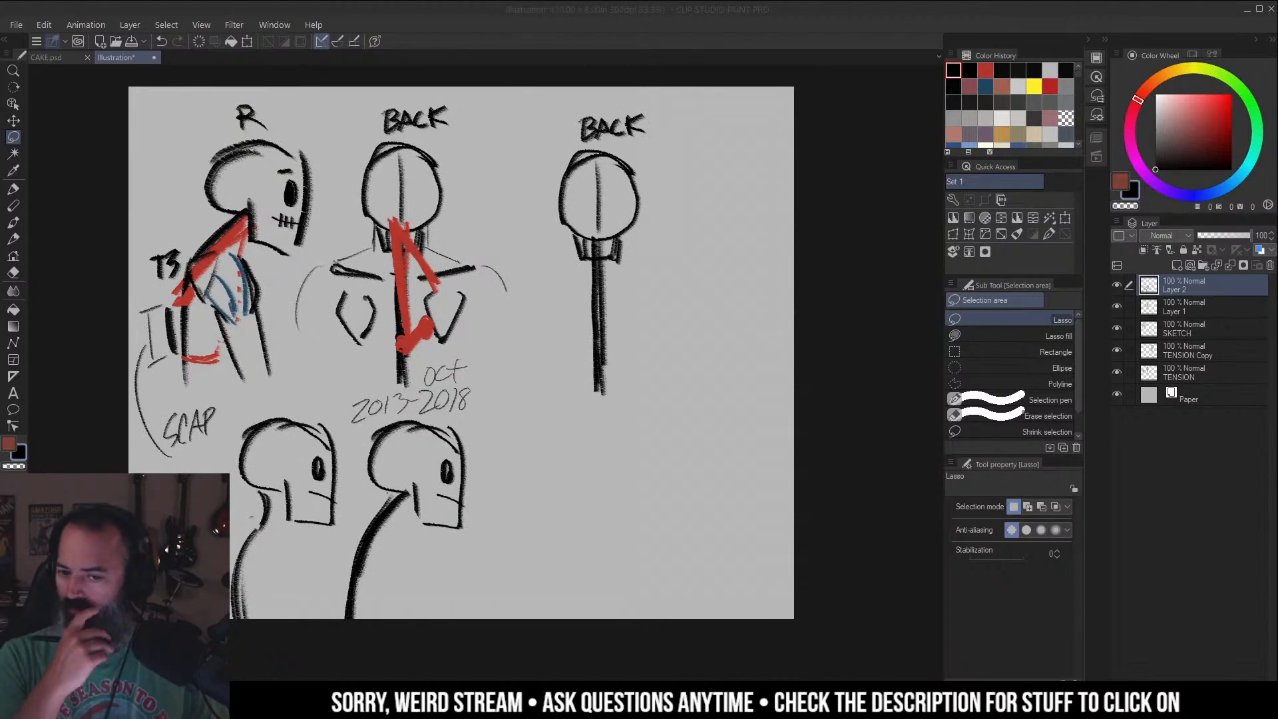
left_click_drag(772, 280, 771, 266)
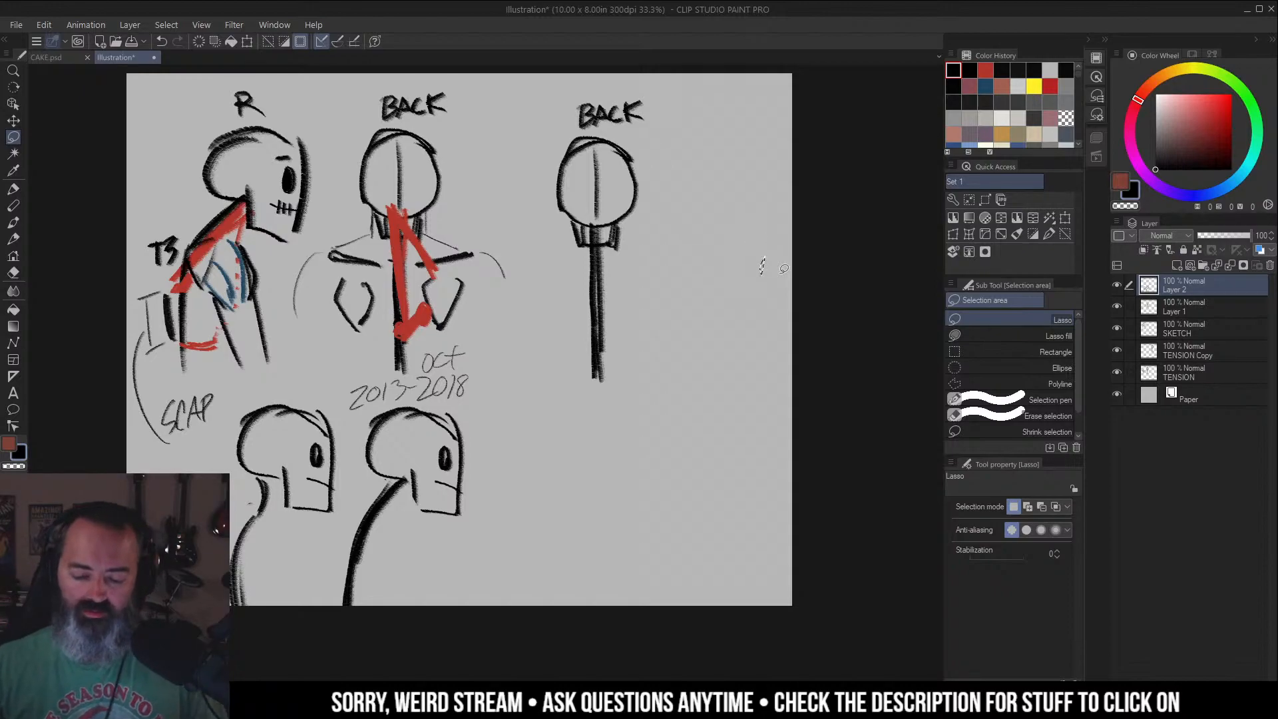
left_click_drag(780, 277, 783, 272)
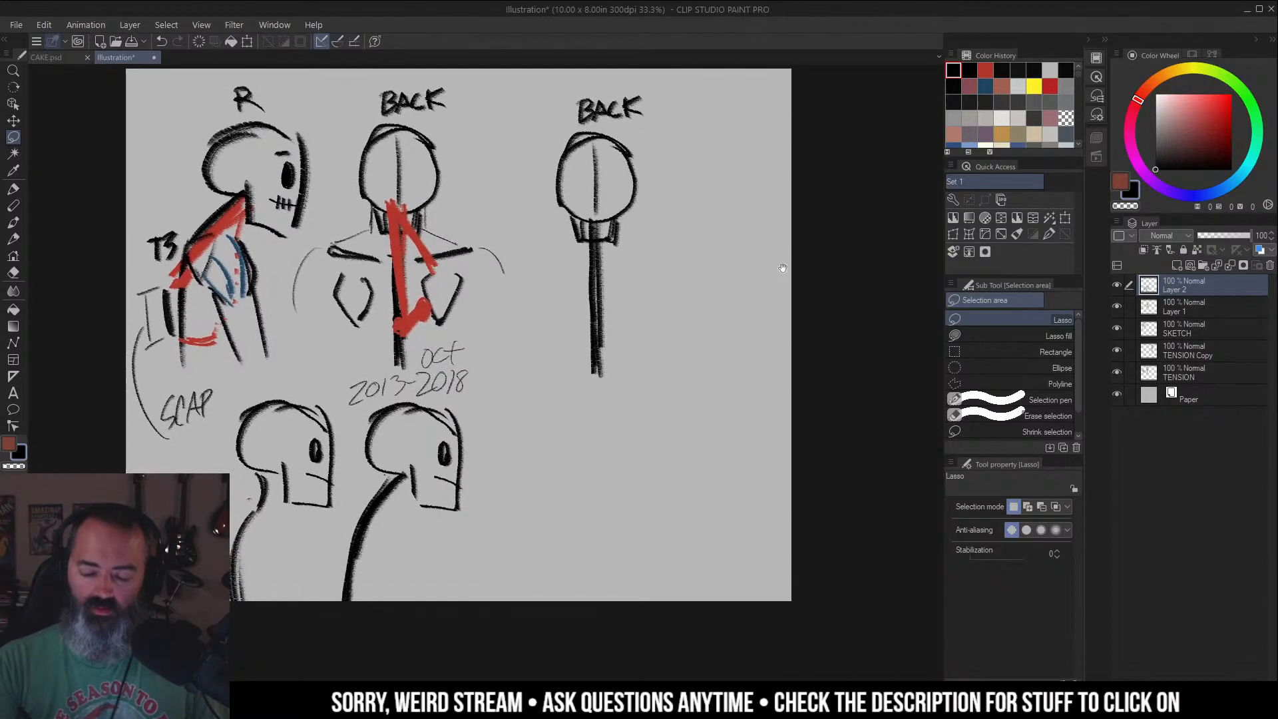
left_click_drag(658, 214, 638, 236)
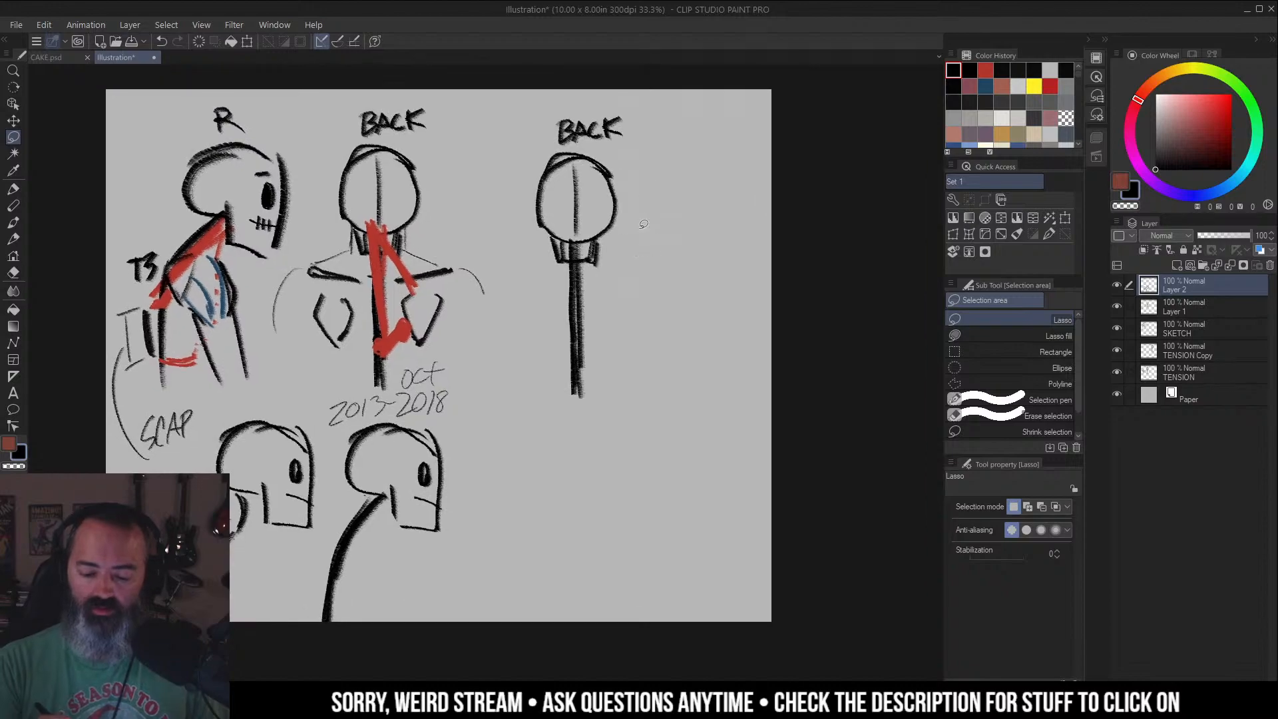
Lasso the BACK label above the copied figure, delete it from TENSION Copy, and clear the selection.
key("b")
key("m")
mouse_move(599, 97)
left_mouse_down()
mouse_move(549, 144)
mouse_move(625, 100)
left_mouse_up()
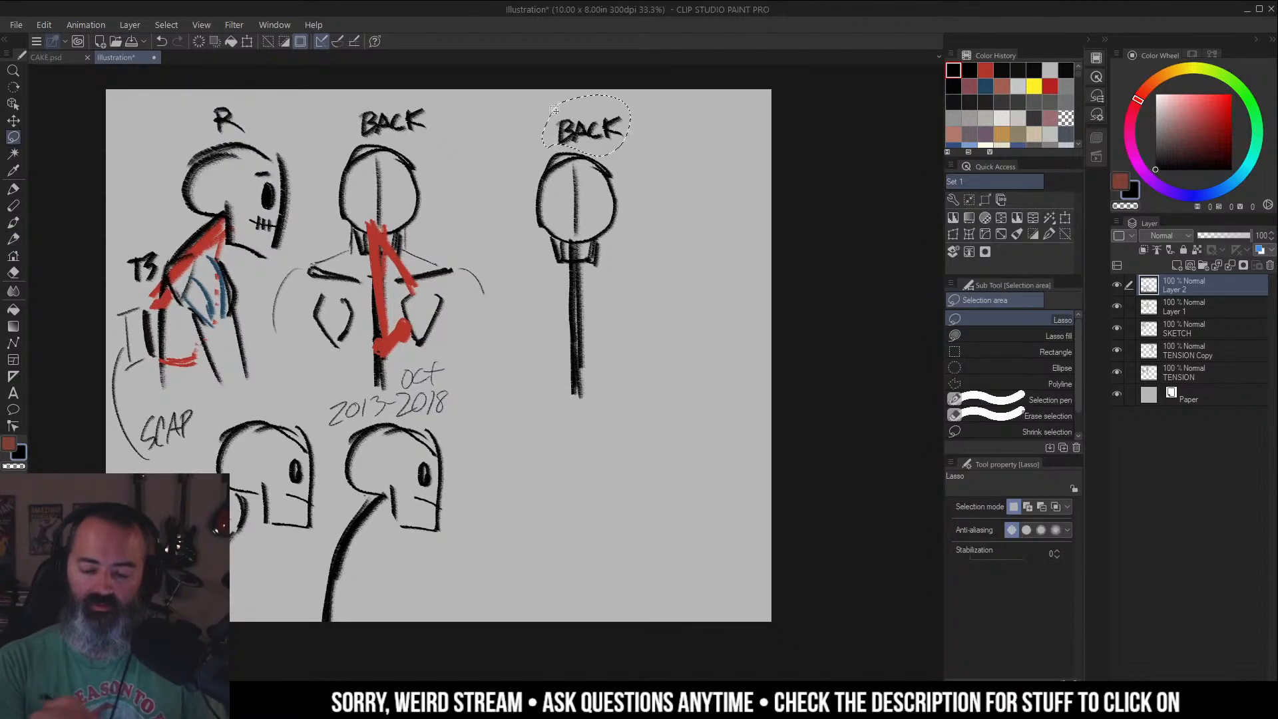
left_click(1152, 304)
left_click(1151, 330)
left_click(1150, 358)
key("Delete")
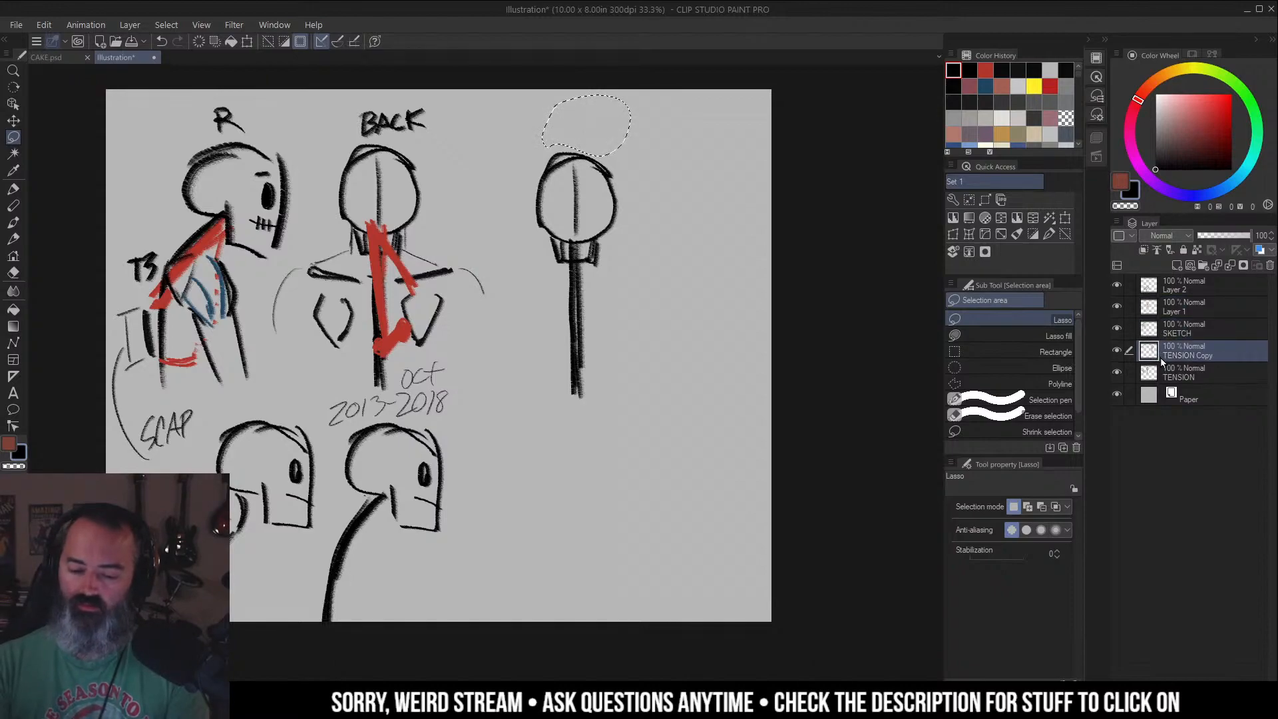
key("ctrl+d")
Make Layer 2 active and set the RC Side Pencil to brush size 31.5.
scroll(835, 203, "left", 1)
key("b")
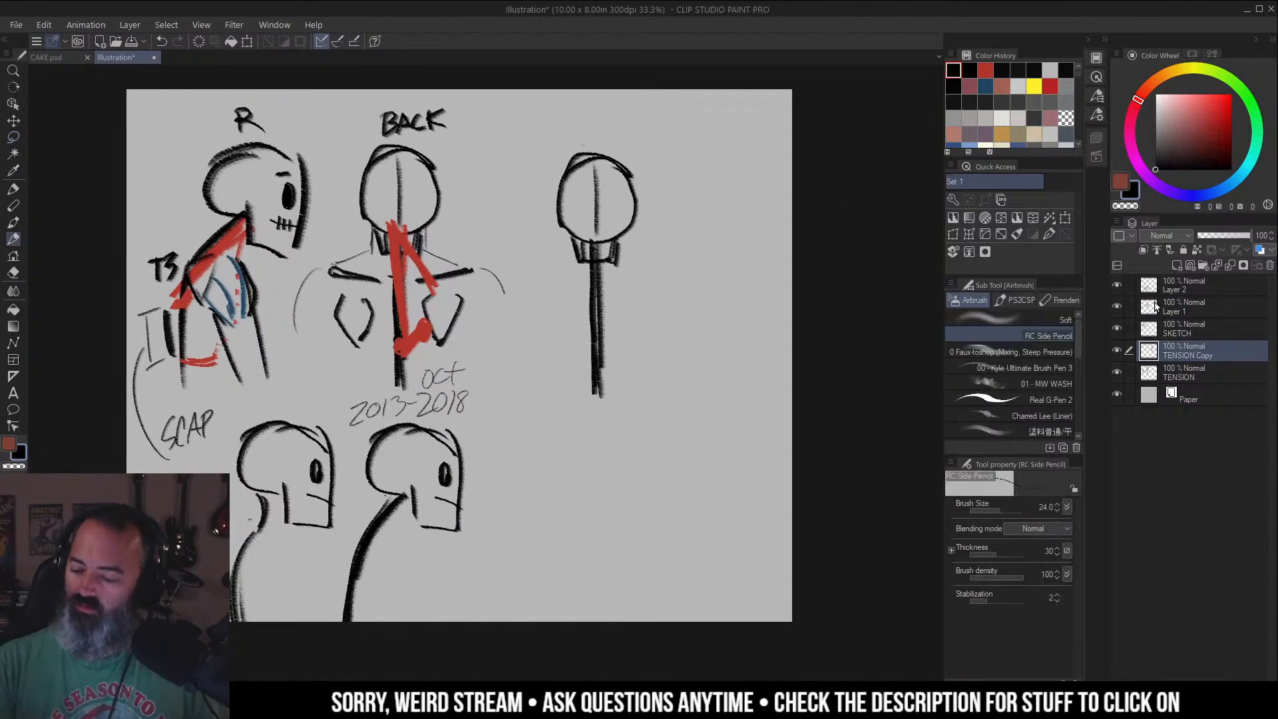
left_click(1176, 287)
key("]")
key("]")
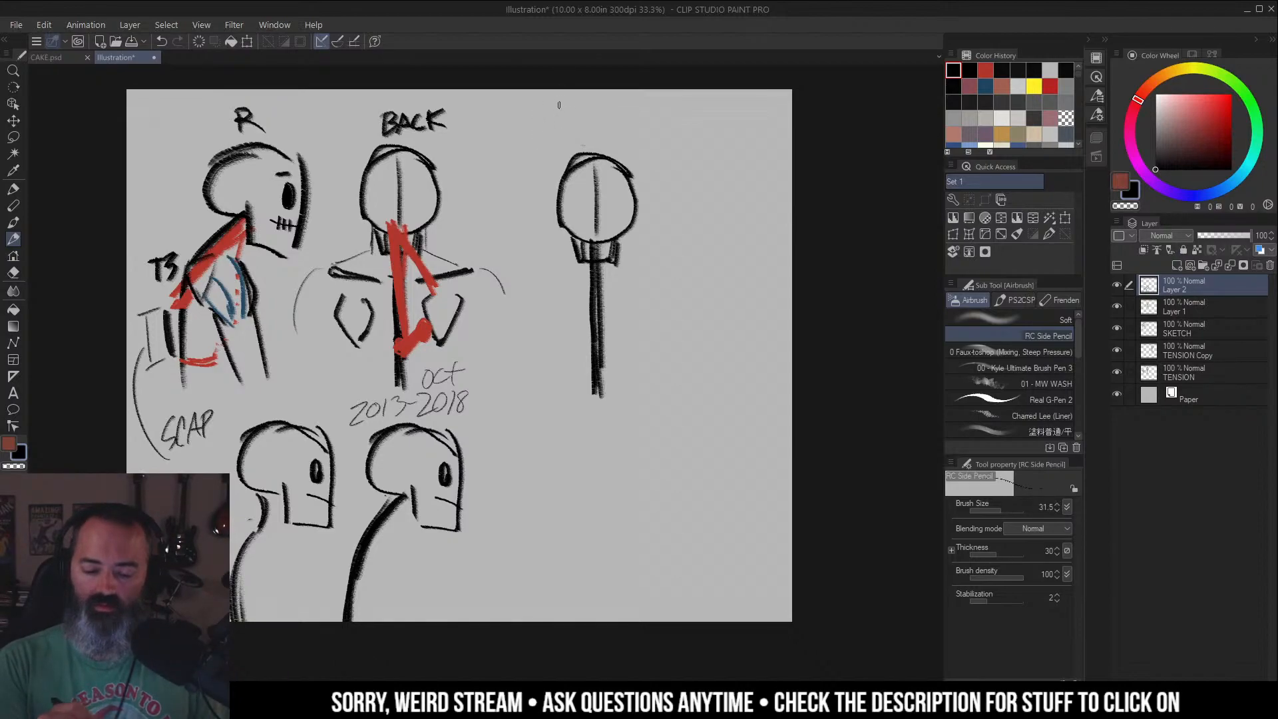
left_click_drag(562, 111, 558, 123)
left_click_drag(554, 113, 552, 117)
key("ctrl+z")
key("ctrl+z")
key("ctrl+z")
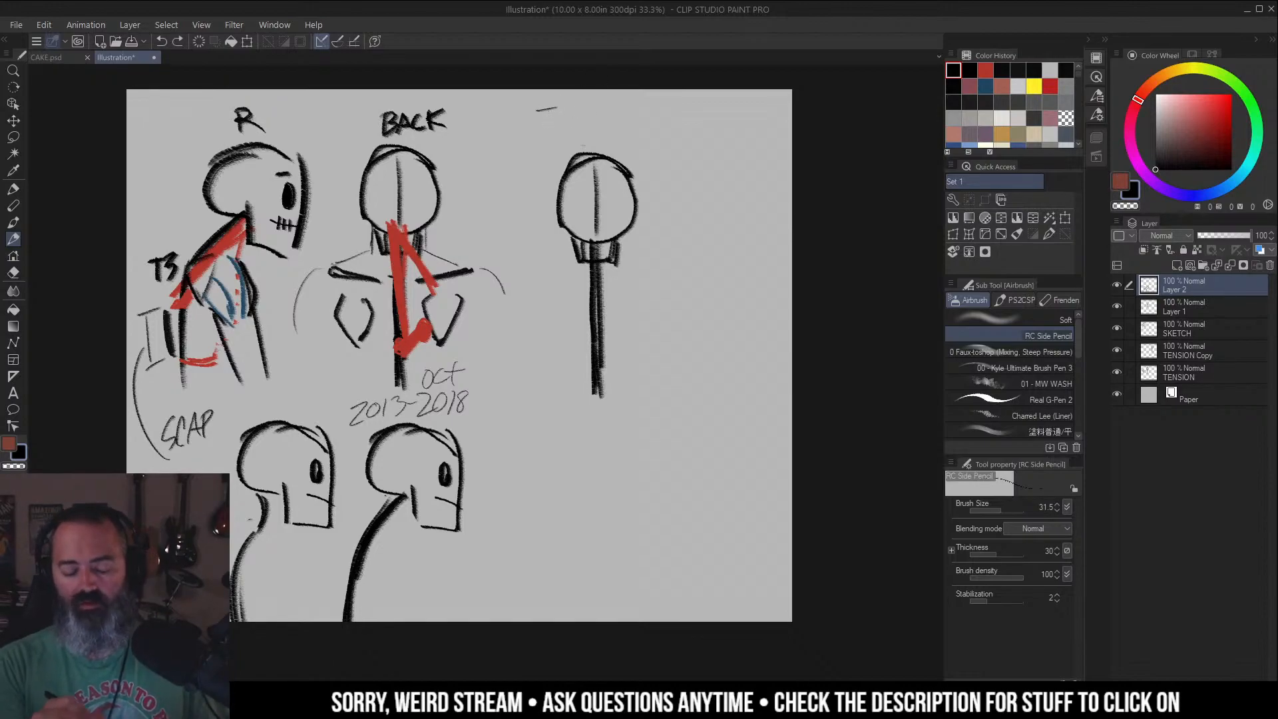
key("ctrl+z")
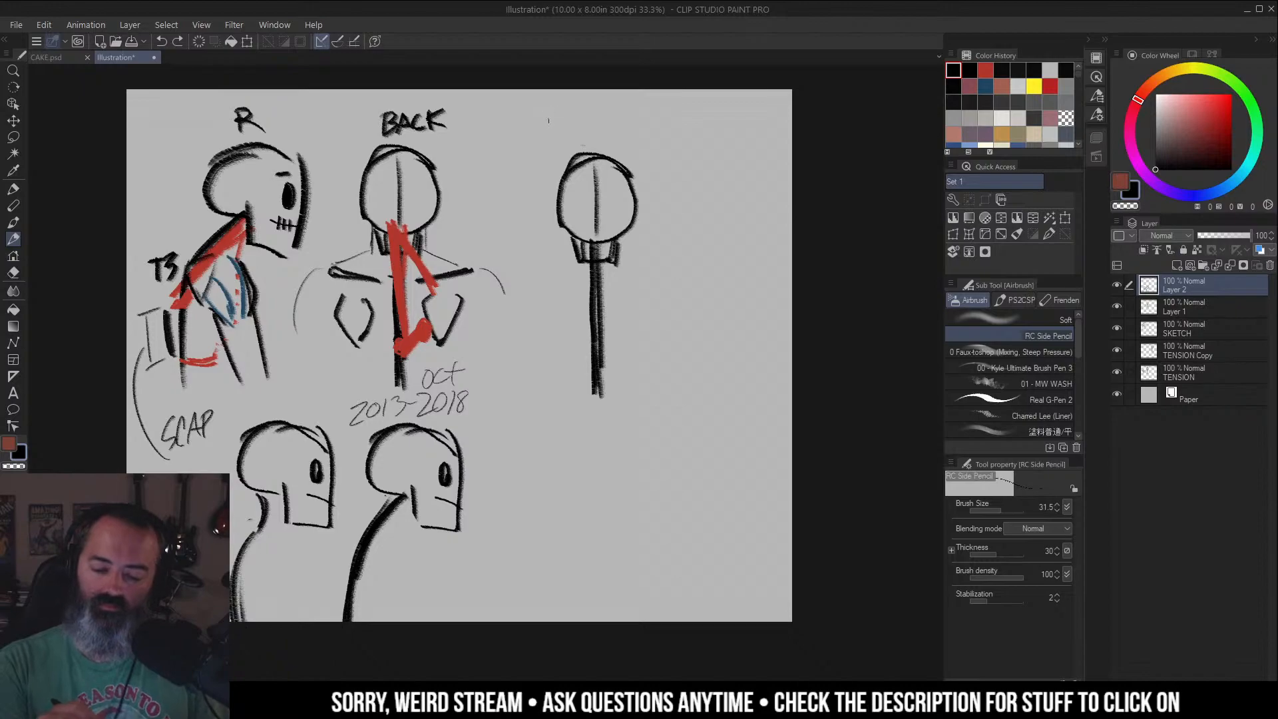
Write the label BACK SHIFT above the copied back-view figure.
left_click_drag(552, 108, 551, 128)
left_click_drag(552, 106, 556, 127)
left_click_drag(562, 125, 576, 116)
left_click_drag(588, 106, 596, 120)
left_click_drag(586, 122, 575, 139)
left_click_drag(589, 124, 603, 137)
mouse_move(611, 115)
left_mouse_down()
mouse_move(609, 136)
mouse_move(644, 111)
mouse_move(636, 141)
left_mouse_up()
scroll(652, 199, "up", 2)
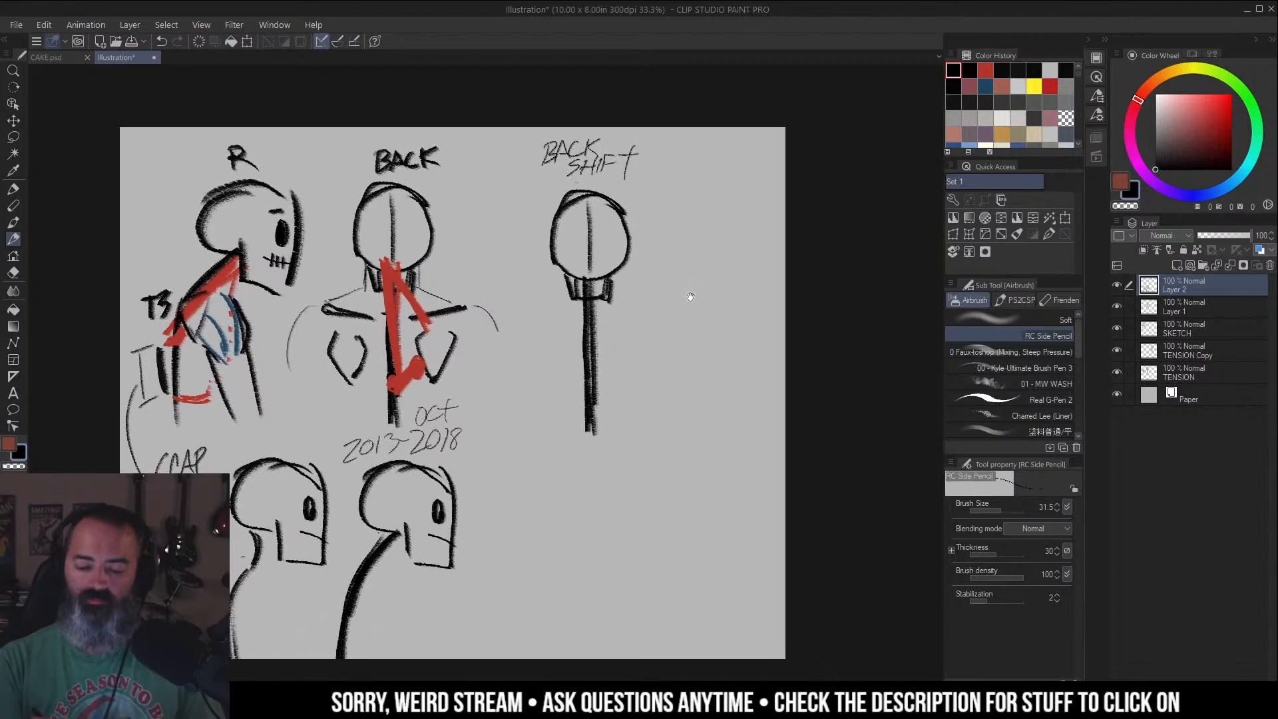
Lasso the copied figure's spine below the neck, delete it from TENSION Copy, and clear the selection.
key("m")
mouse_move(589, 301)
left_mouse_down()
mouse_move(602, 311)
mouse_move(619, 426)
mouse_move(573, 305)
left_mouse_up()
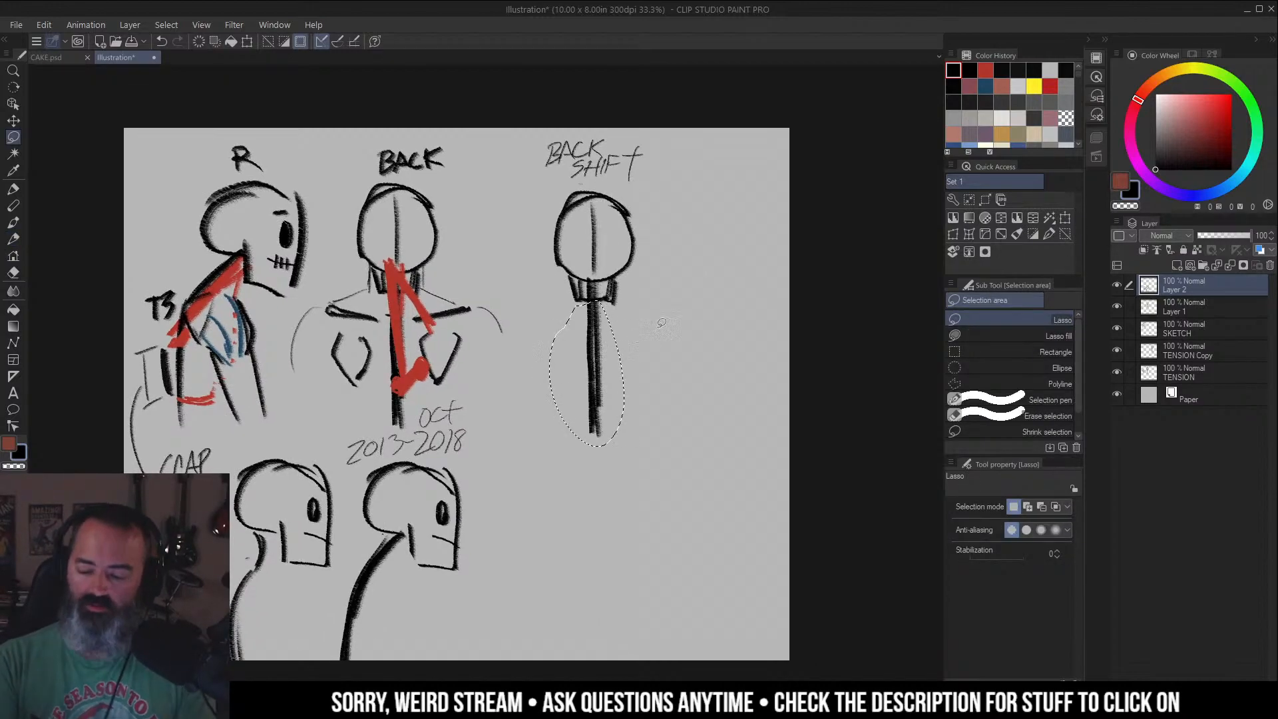
left_click(1163, 326)
left_click(1162, 308)
left_click(1172, 350)
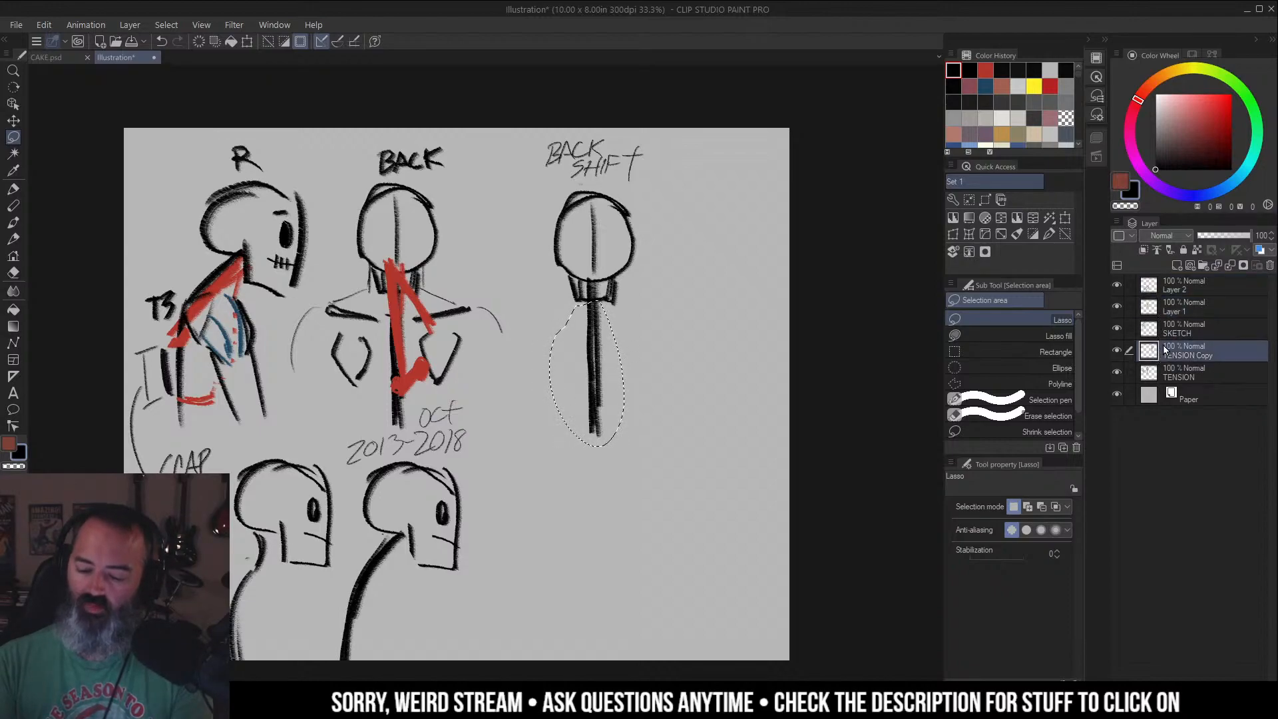
key("Delete")
left_click(1170, 293)
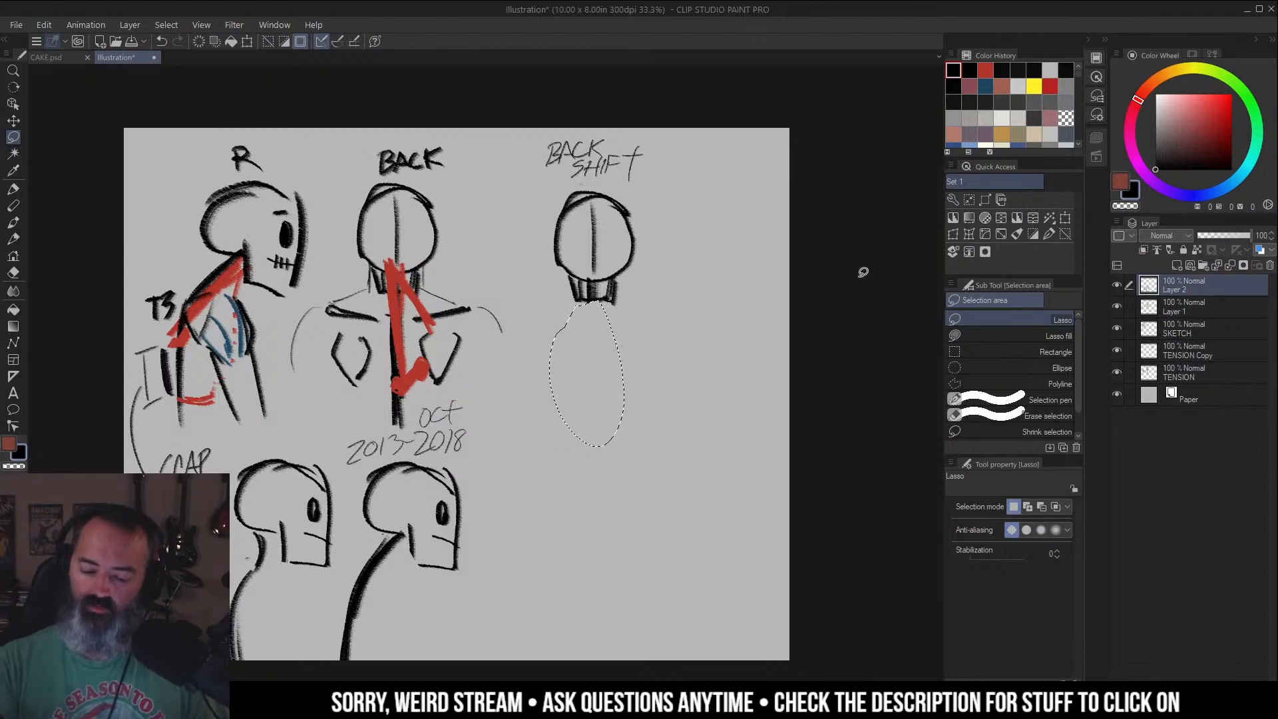
left_click(671, 310)
Lasso the copied head and neck on TENSION Copy, then shrink, tilt and reposition them below the BACK SHIFT label.
left_click(1172, 352)
left_click(1118, 350)
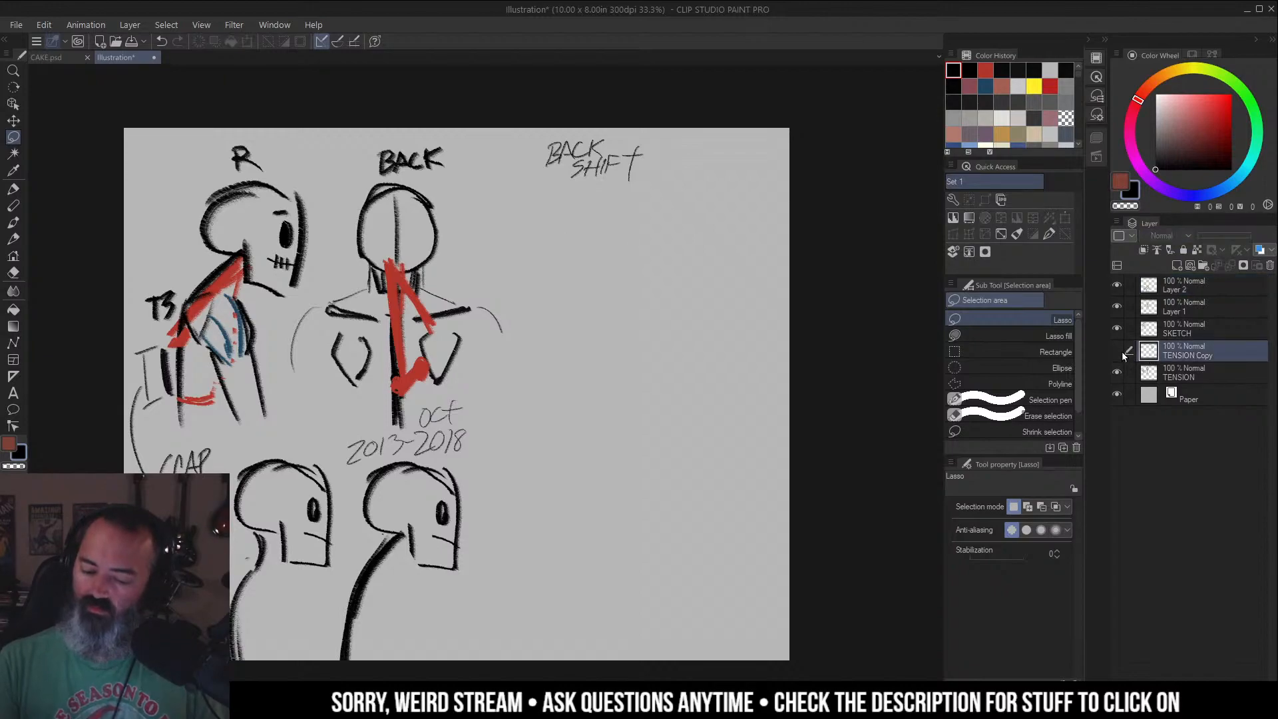
left_click(1117, 351)
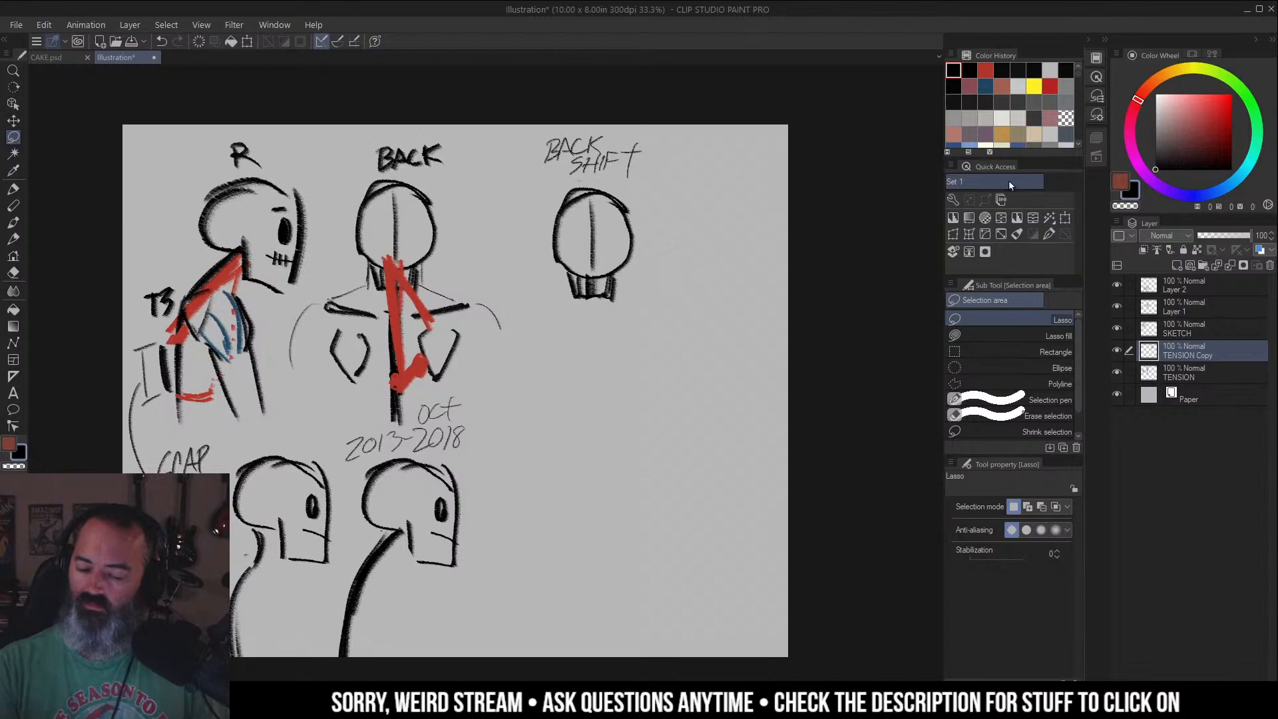
key("r")
mouse_move(550, 190)
left_mouse_down()
mouse_move(604, 175)
mouse_move(571, 165)
mouse_move(614, 172)
mouse_move(659, 284)
mouse_move(529, 220)
left_mouse_up()
key("m")
key("ctrl+t")
left_click_drag(673, 172, 660, 151)
left_click_drag(614, 213, 620, 244)
left_click_drag(651, 193, 617, 251)
mouse_move(610, 310)
left_mouse_down()
mouse_move(622, 262)
mouse_move(590, 315)
left_mouse_up()
key("Return")
key("ctrl+d")
Draw a slanted shoulder line with joint circles and a raised upper arm on the small figure, using brush size 41.4.
key("b")
mouse_move(636, 271)
left_mouse_down()
mouse_move(579, 323)
mouse_move(641, 266)
left_mouse_up()
key("]")
left_click_drag(580, 312, 578, 320)
left_click_drag(632, 221, 640, 269)
left_click_drag(630, 198, 633, 230)
Lasso the BACK SHIFT label and try to move it while TENSION Copy is the active layer.
key("m")
mouse_move(559, 124)
left_mouse_down()
mouse_move(549, 190)
mouse_move(657, 120)
mouse_move(614, 149)
mouse_move(498, 173)
left_mouse_up()
key("ctrl+t")
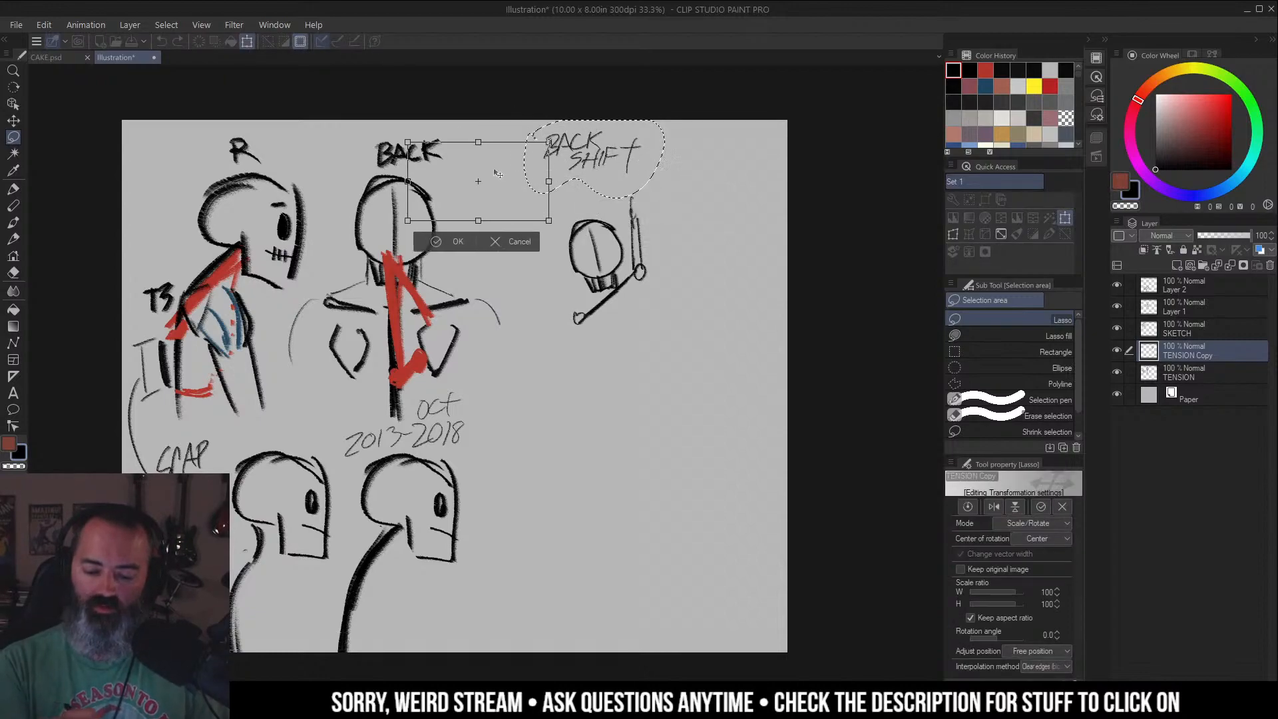
key("ctrl+z")
left_click(1161, 288)
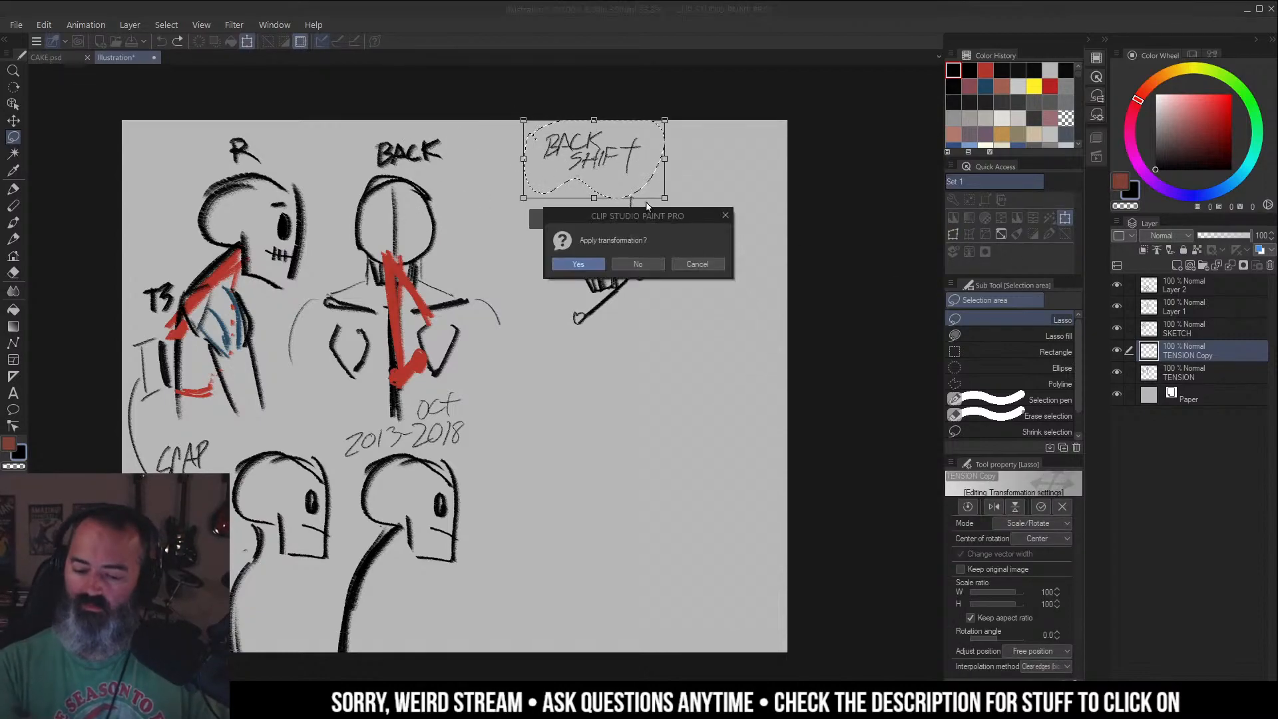
left_click(579, 264)
left_click_drag(562, 213, 566, 200)
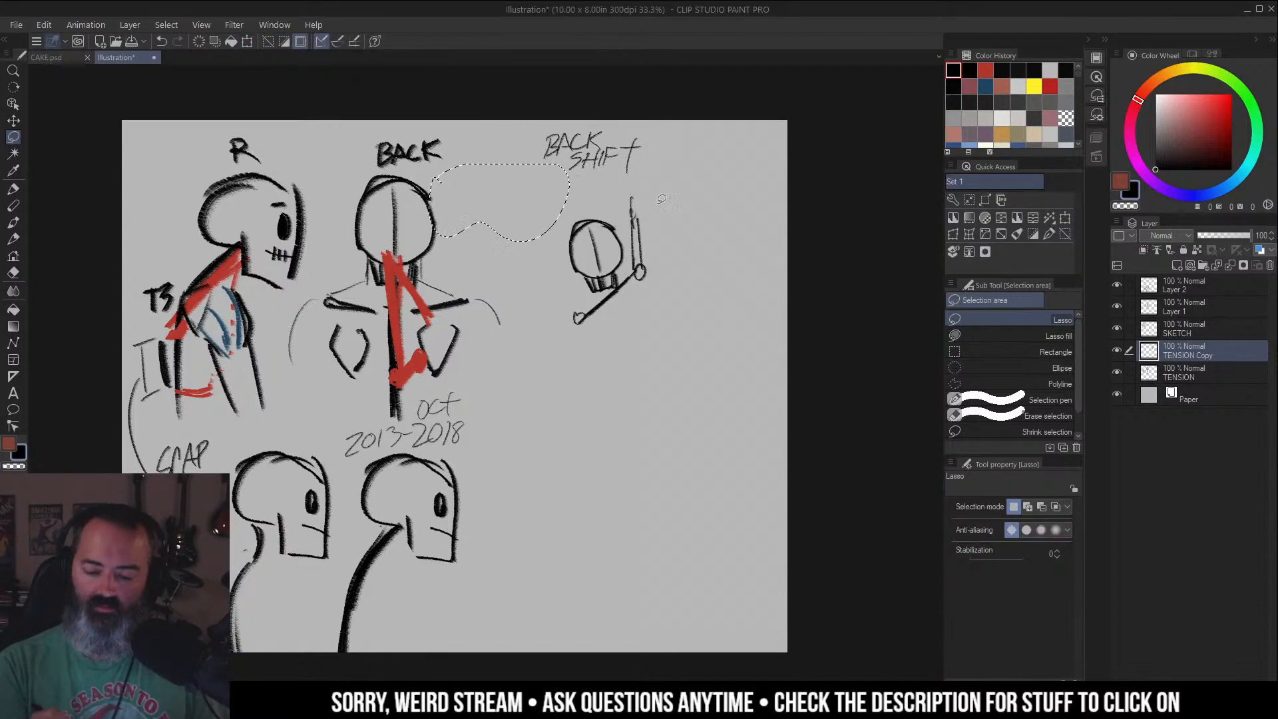
key("ctrl+z")
Move the selected BACK SHIFT label on Layer 2 to the space beside the original back-view head.
left_click(1117, 287)
left_click(1117, 288)
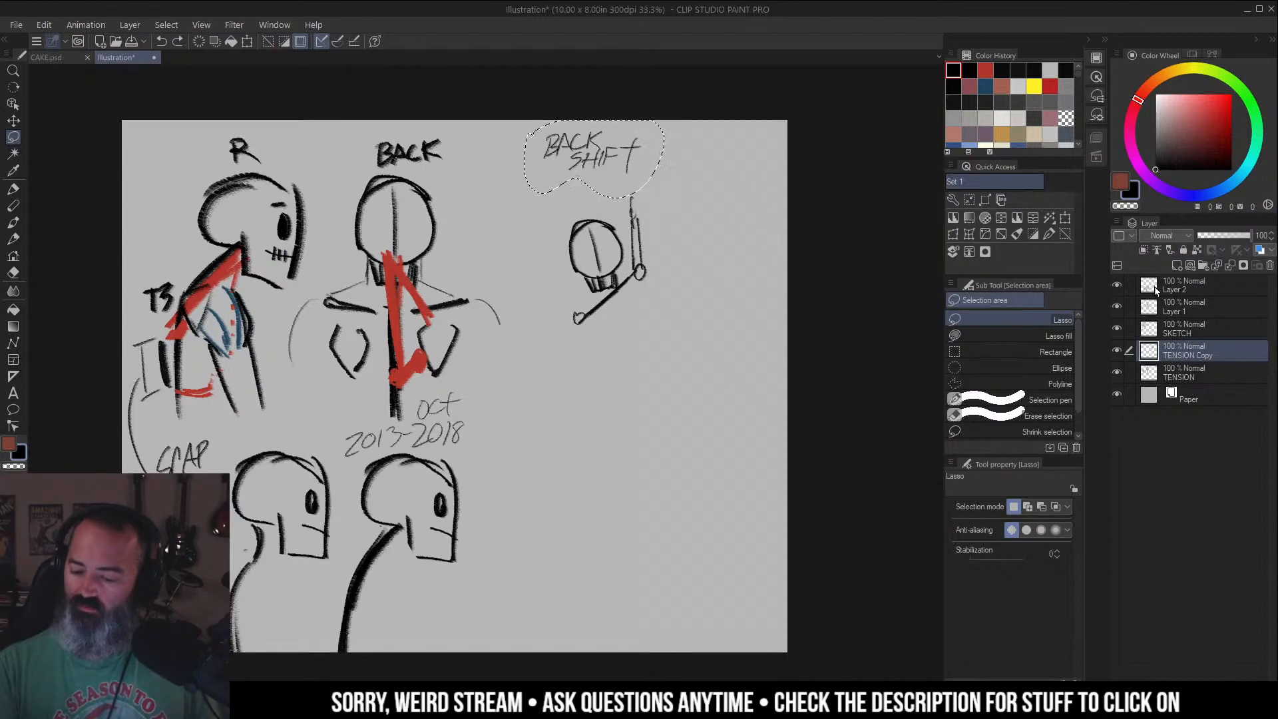
left_click(1154, 288)
key("b")
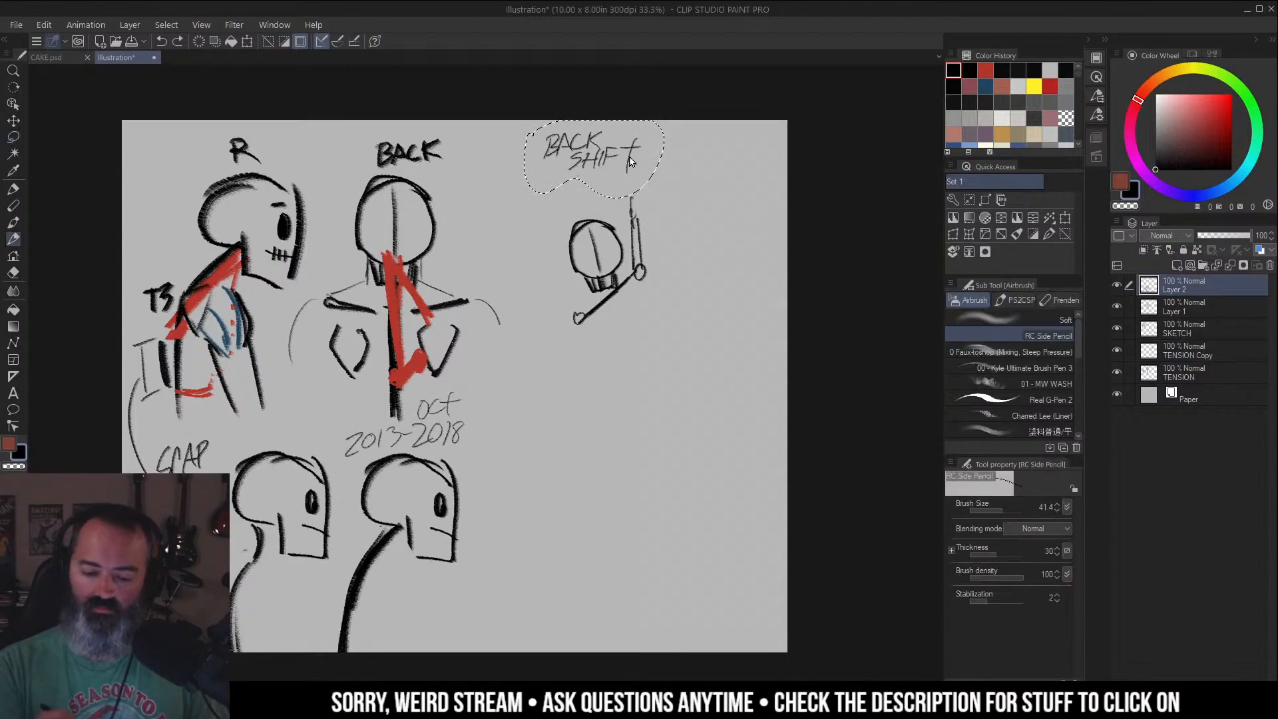
key("ctrl+t")
left_click_drag(630, 162, 544, 195)
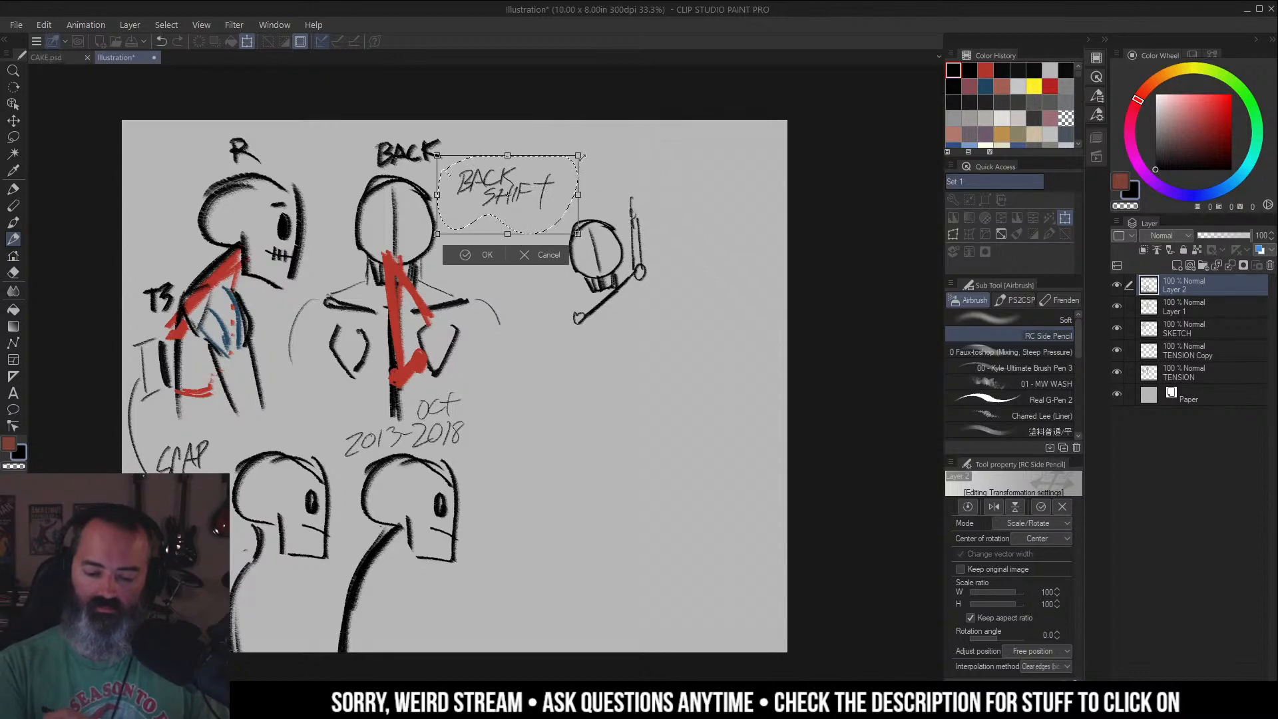
left_click(1153, 287)
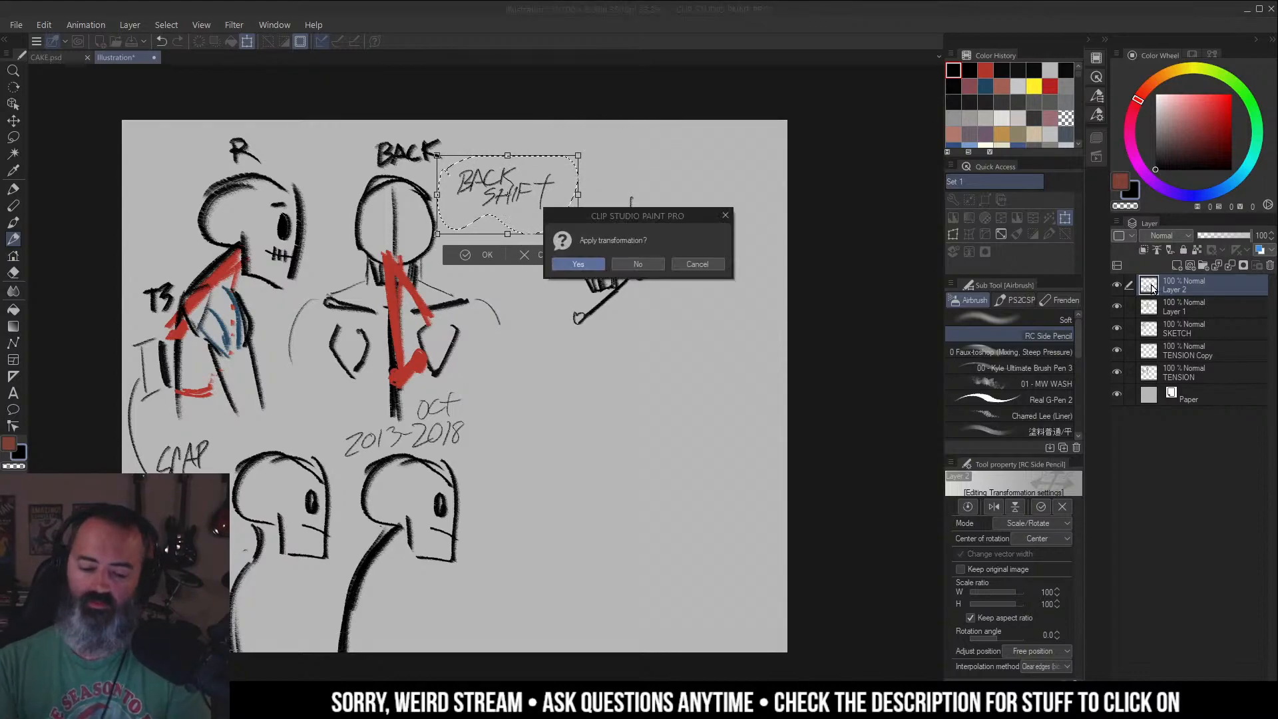
left_click(592, 268)
Delete the BACK SHIFT label from Layer 2 and clear the selection.
key("Delete")
key("m")
left_click(732, 181)
Draw the small figure's raised forearm and hand on Layer 2, angled up over the head from the elbow.
key("b")
mouse_move(631, 194)
left_mouse_down()
mouse_move(643, 263)
mouse_move(576, 138)
mouse_move(581, 169)
mouse_move(592, 159)
left_mouse_up()
key("ctrl+z")
key("ctrl+z")
left_click_drag(579, 138, 600, 158)
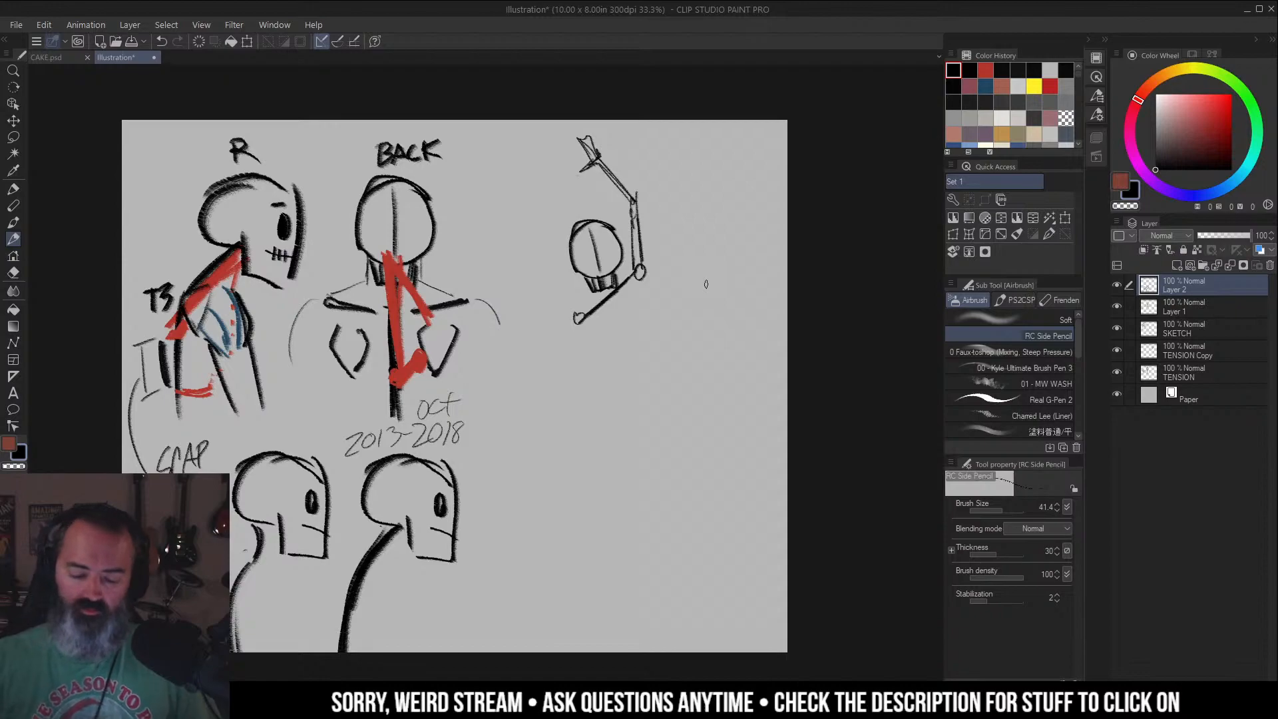
Draw the small figure's lowered arm, curved spine, torso side and pelvis, with a downward arrow beside the torso.
left_click_drag(577, 325, 565, 390)
left_click_drag(611, 300, 637, 425)
left_click_drag(584, 326, 607, 378)
left_click_drag(645, 275, 655, 346)
left_click_drag(656, 338, 626, 382)
mouse_move(649, 282)
left_mouse_down()
mouse_move(651, 373)
mouse_move(612, 387)
left_mouse_up()
left_click_drag(644, 356, 633, 371)
mouse_move(667, 276)
left_mouse_down()
mouse_move(675, 383)
mouse_move(646, 413)
mouse_move(642, 457)
left_mouse_up()
left_click_drag(647, 399, 645, 458)
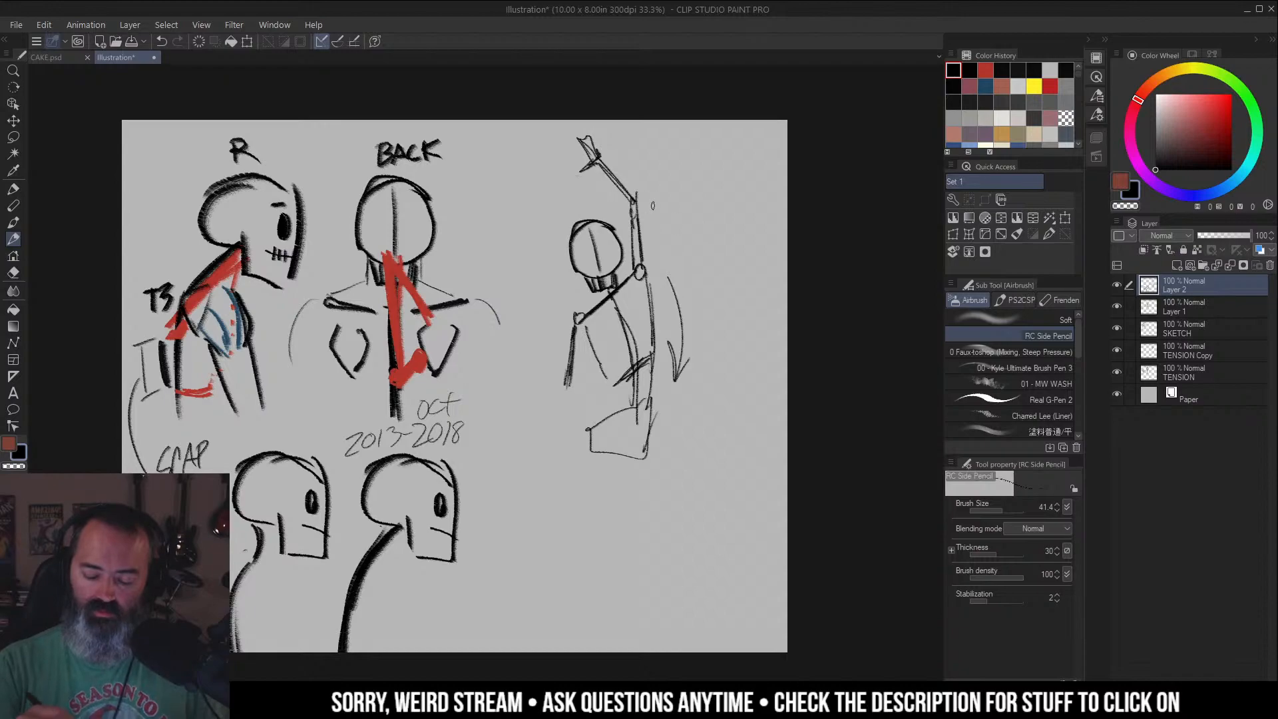
Set the drawing color to a bright yellow-green and the RC Side Pencil to brush size 89.1.
left_click_drag(466, 333, 442, 310)
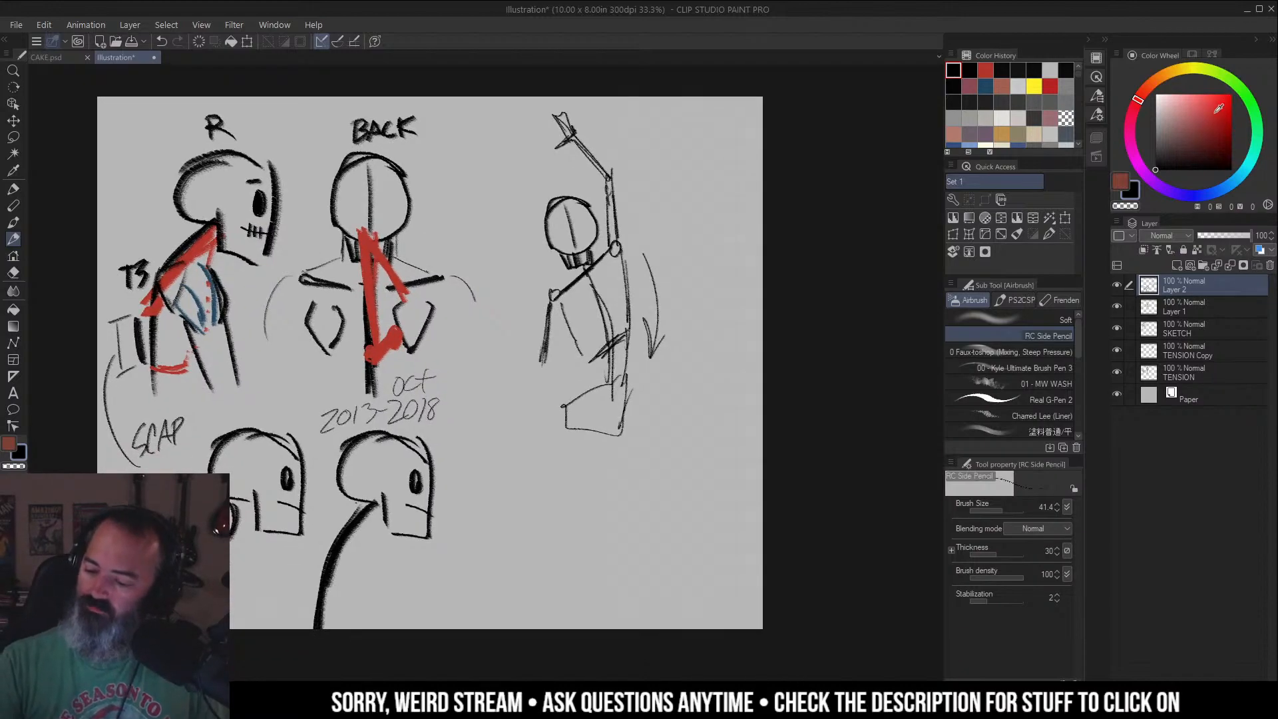
left_click(1217, 71)
left_click(1214, 111)
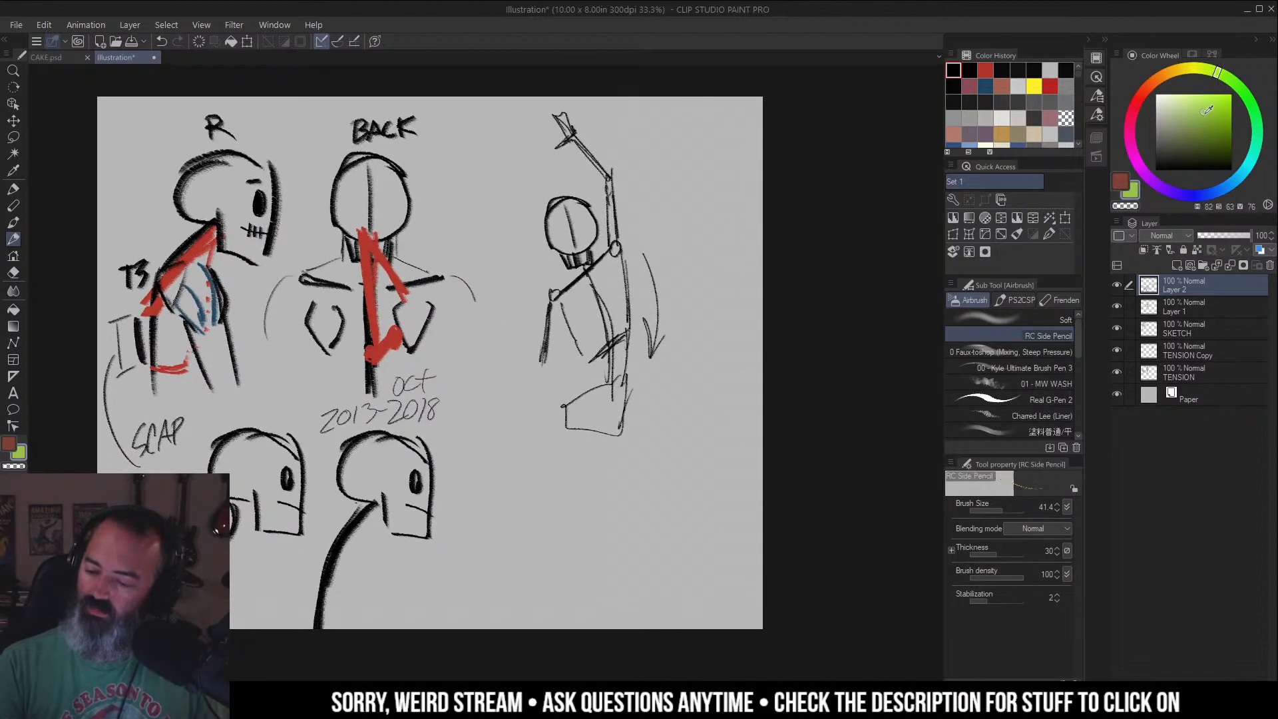
key("bracketright")
key("bracketright")
key("bracketright")
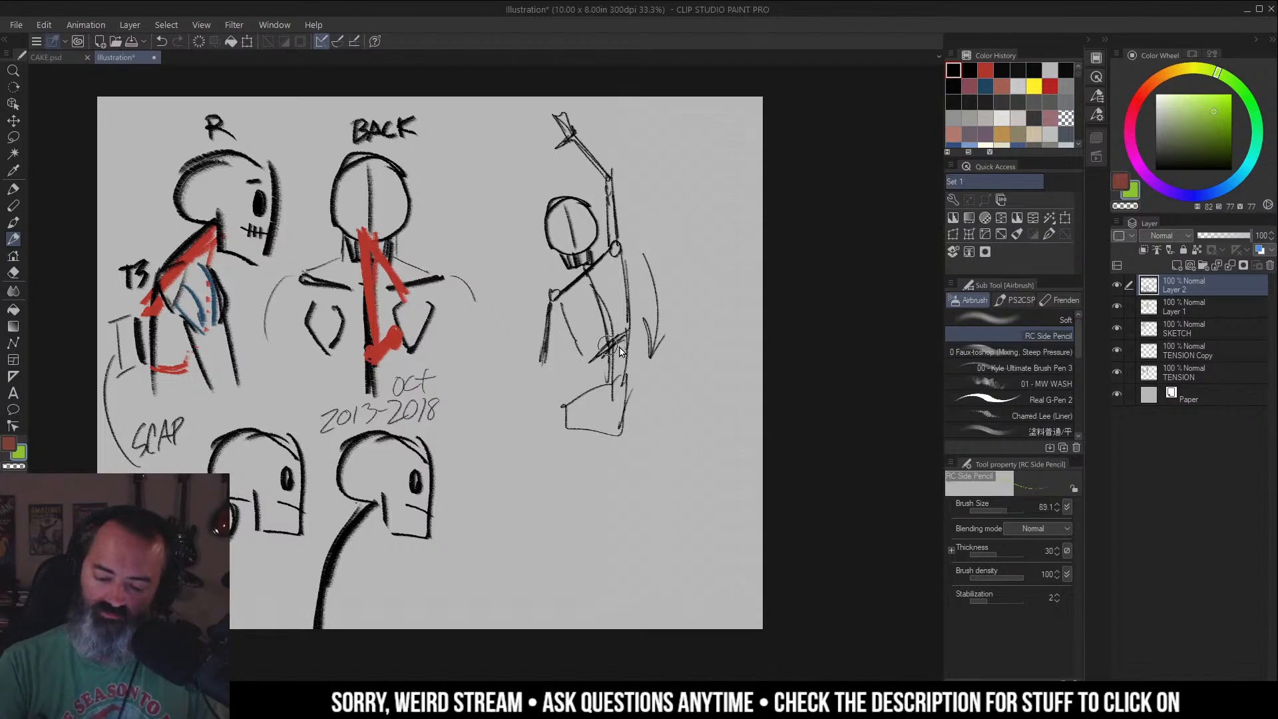
Paint a round green spot beside the small raised-arm figure's spine at mid-torso on Layer 2.
key("bracketright")
left_click_drag(619, 336, 620, 328)
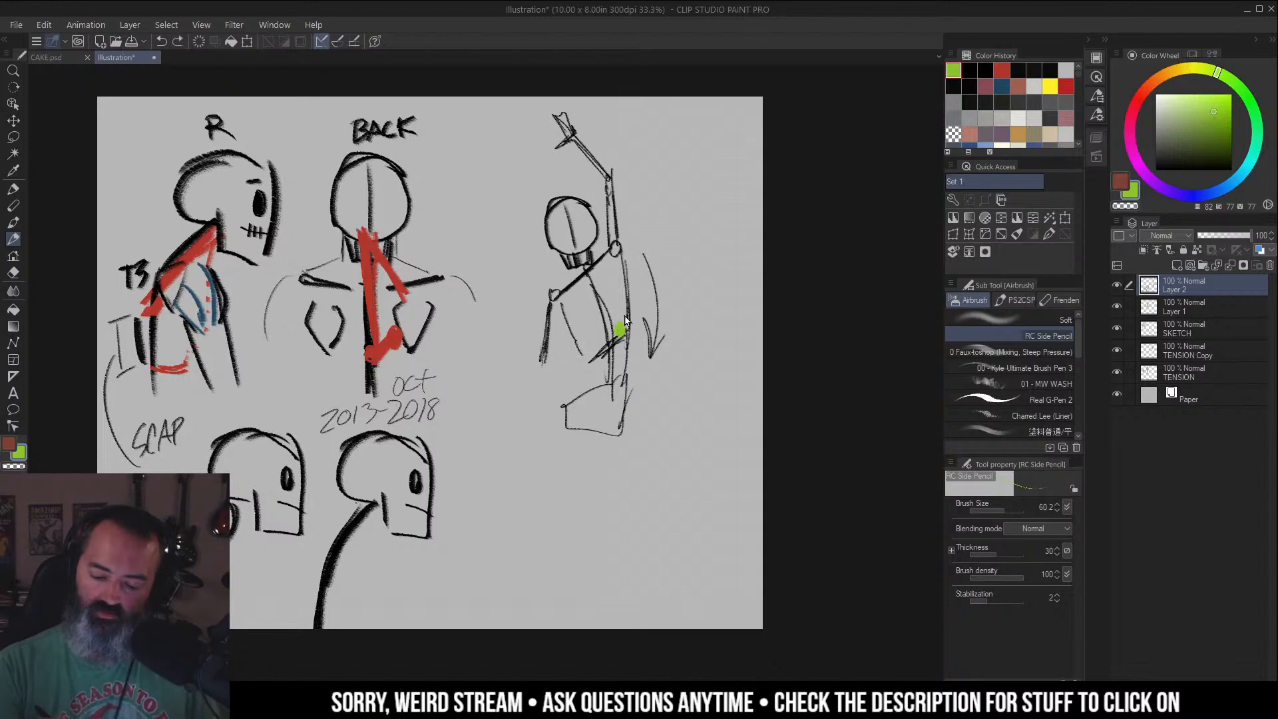
key("ctrl+z")
key("ctrl+z")
key("ctrl+y")
left_click_drag(619, 315, 617, 320)
left_click(619, 318, "alt")
left_click_drag(731, 259, 790, 244)
Paint a saturated red line up the small figure's spine from the green spot, ending in a round red dot below the neck.
left_click(1152, 82)
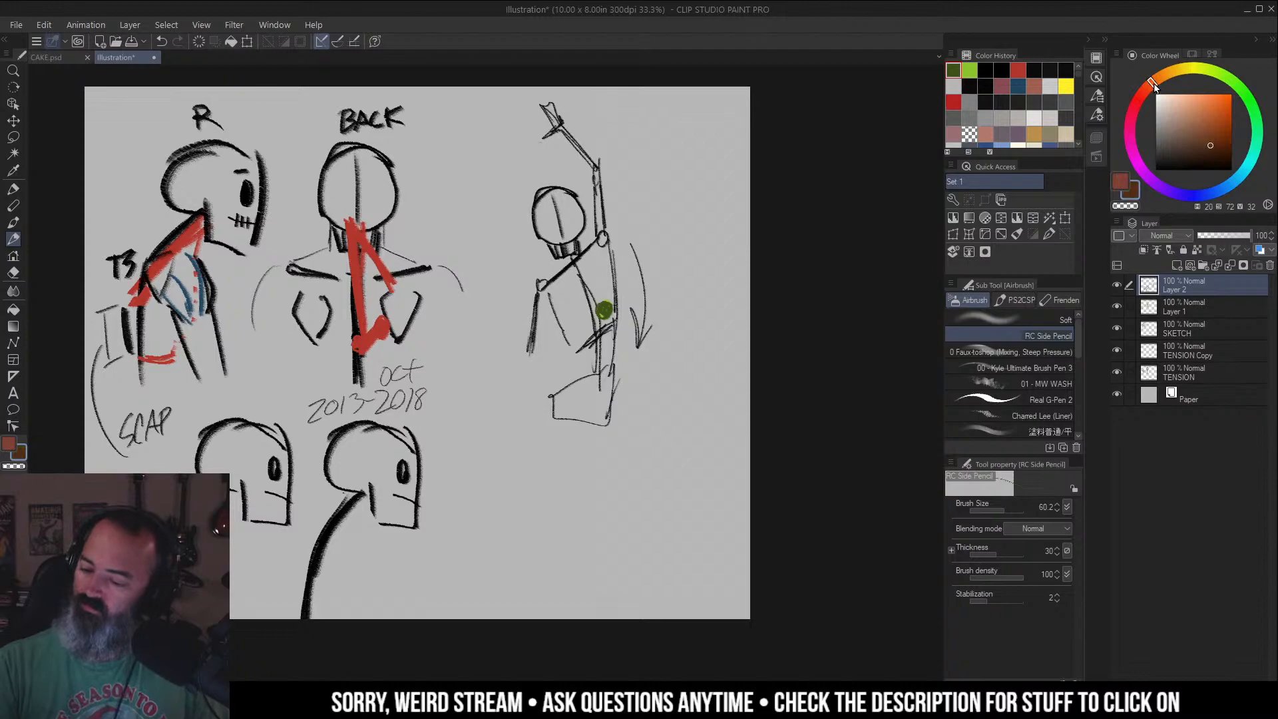
left_click_drag(602, 308, 597, 306)
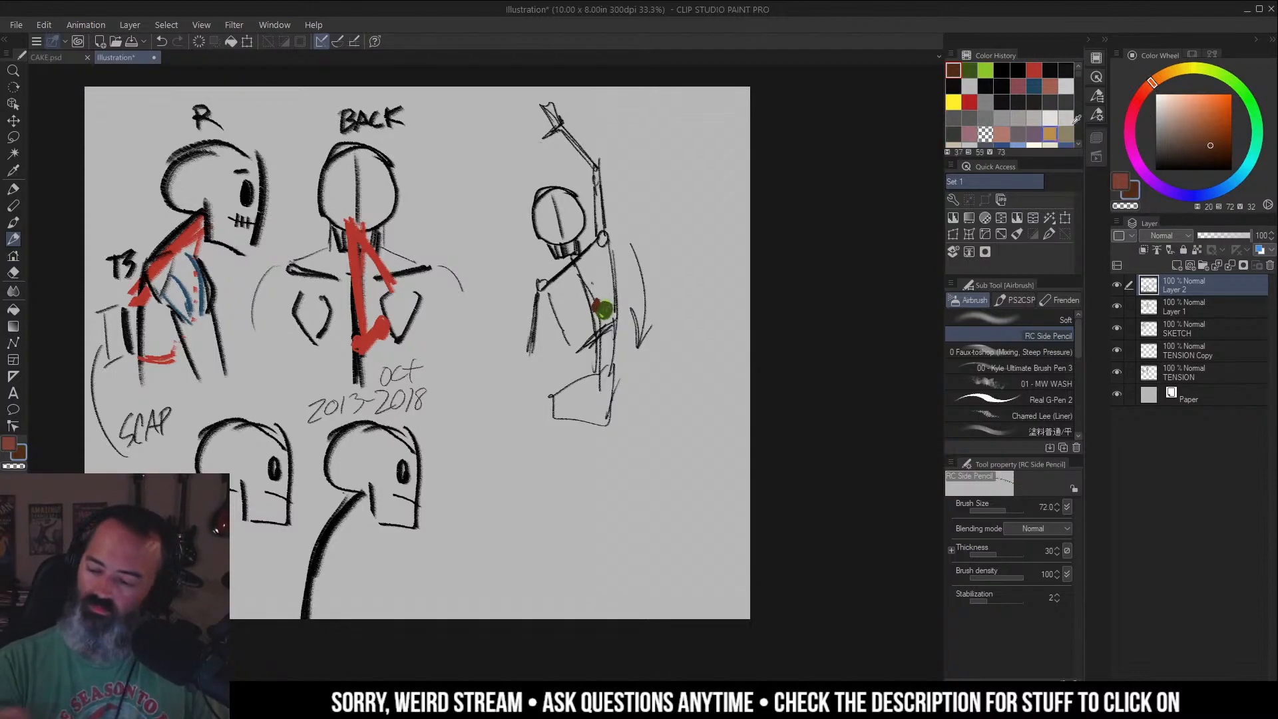
left_click(1035, 69)
mouse_move(1225, 117)
left_mouse_down()
mouse_move(1223, 131)
mouse_move(1231, 121)
left_mouse_up()
left_click_drag(598, 294, 598, 307)
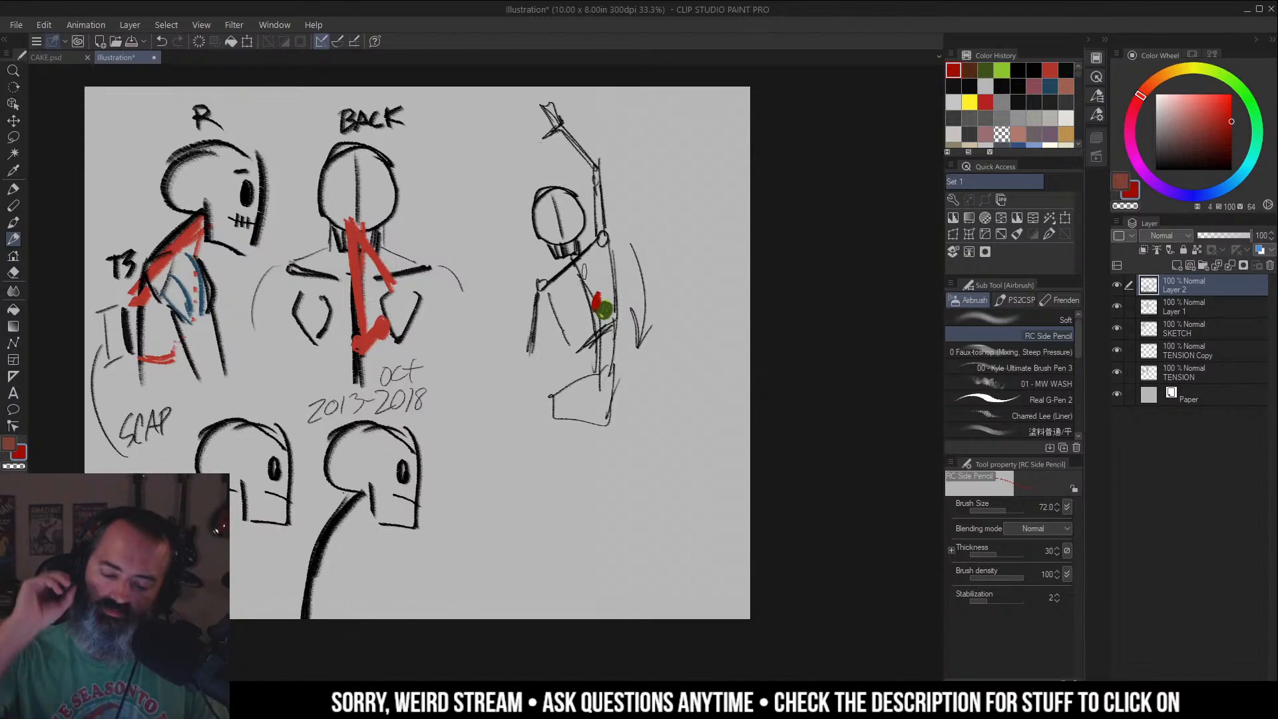
mouse_move(589, 287)
left_mouse_down()
mouse_move(592, 304)
mouse_move(591, 269)
left_mouse_up()
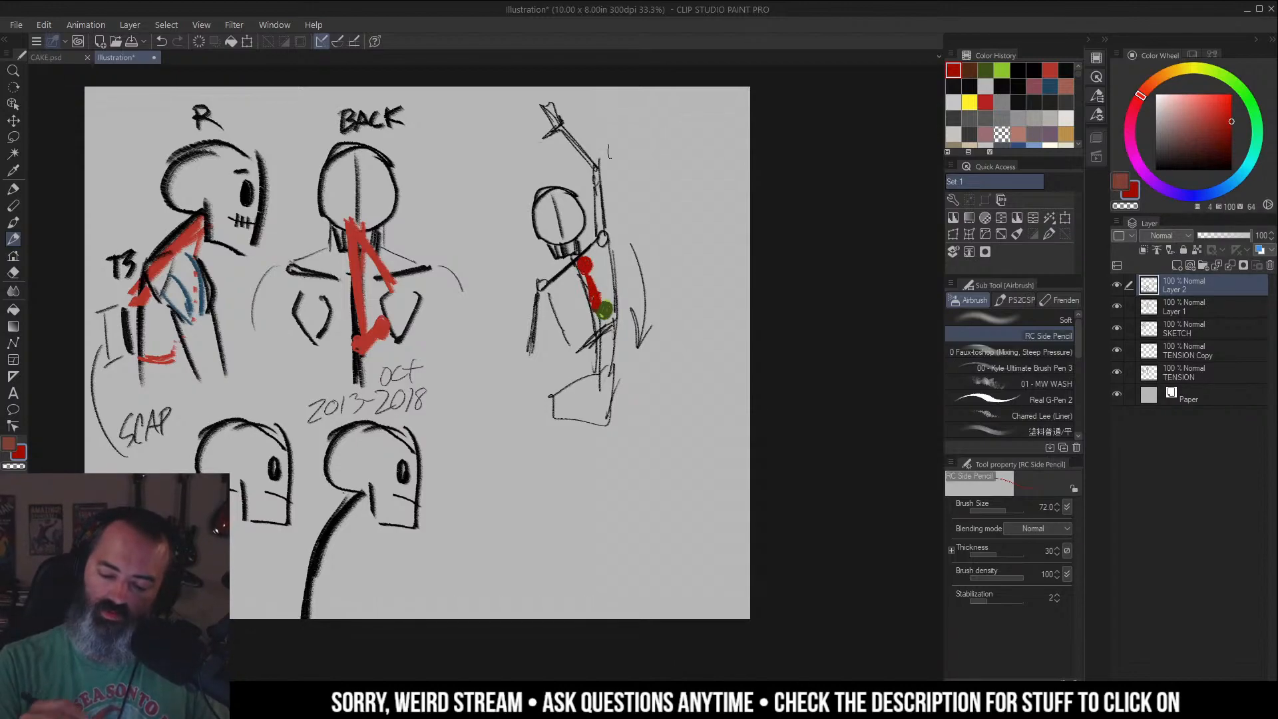
Add a near-black mark below the small figure's raised shoulder and extend the red line up to the base of the head.
left_click(576, 247, "alt")
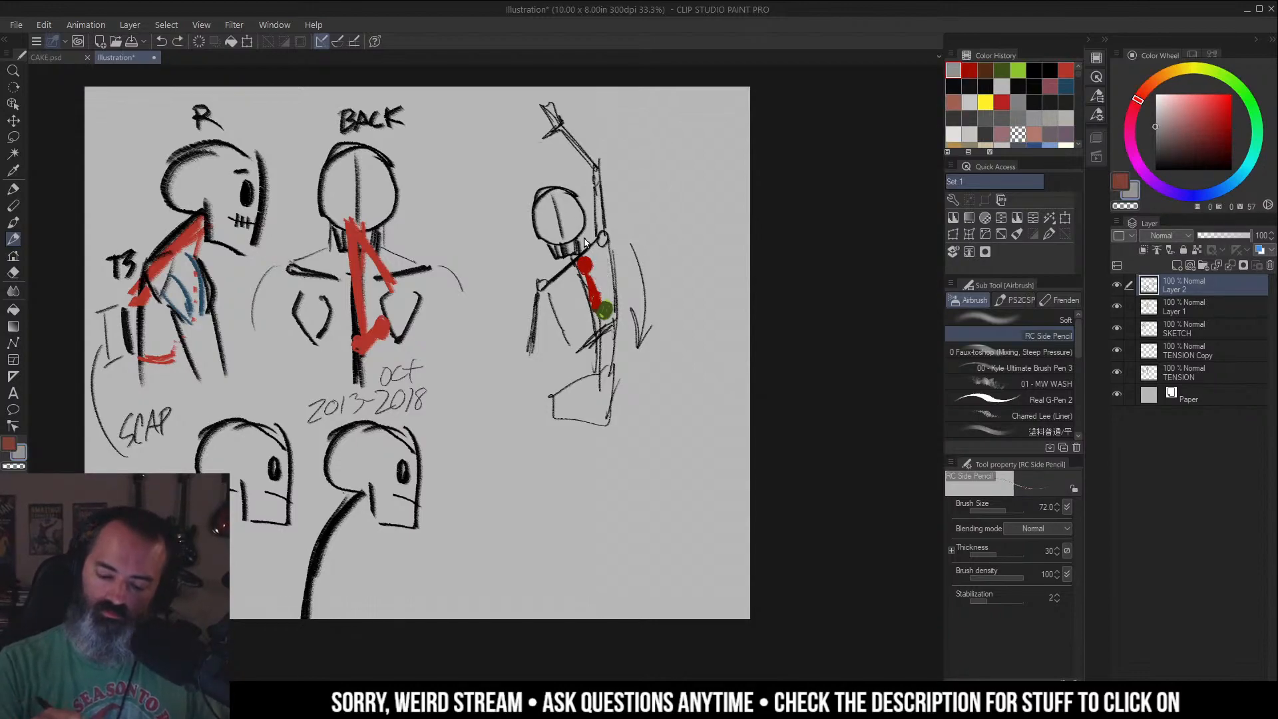
left_click(581, 246, "alt")
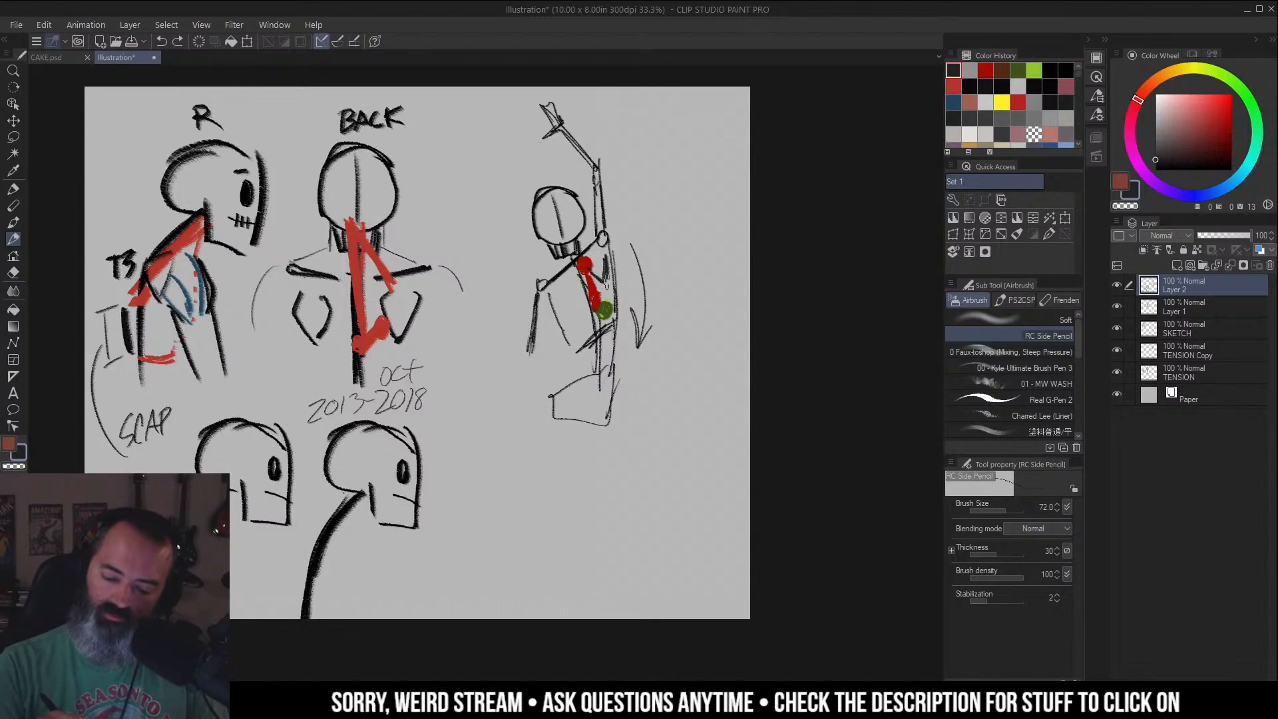
left_click_drag(608, 256, 606, 285)
left_click(583, 263, "alt")
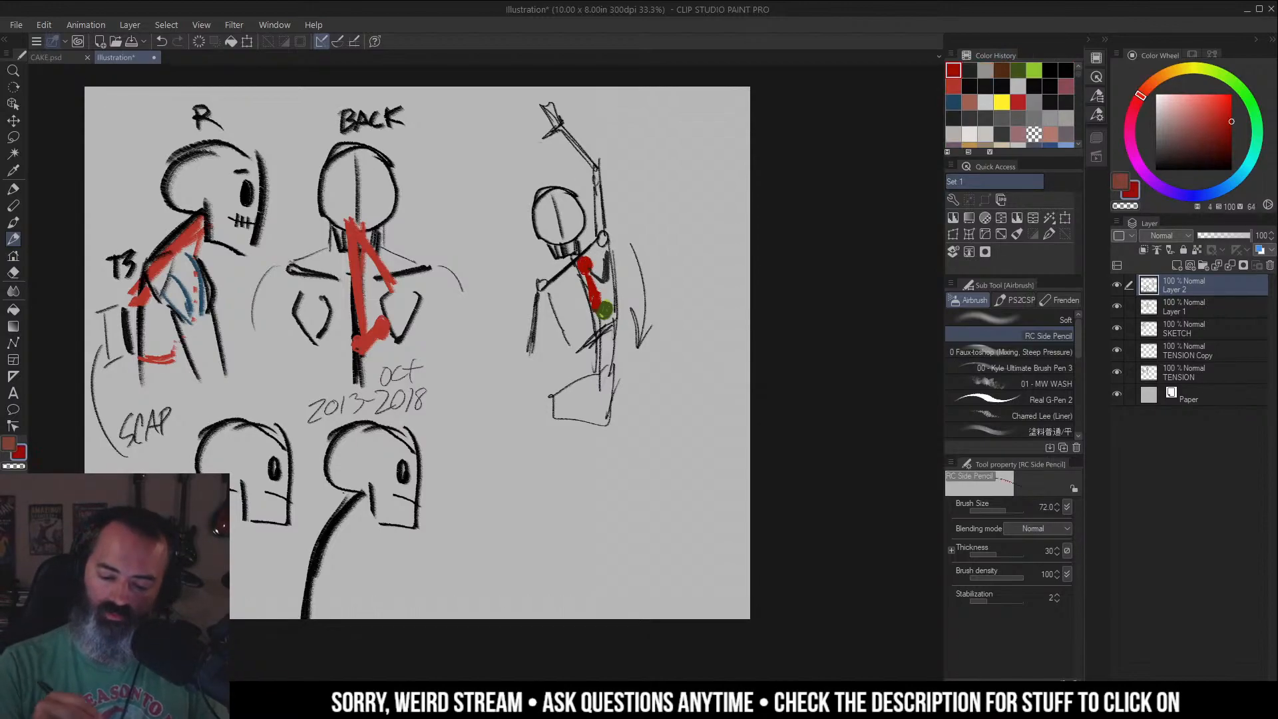
left_click_drag(571, 247, 568, 241)
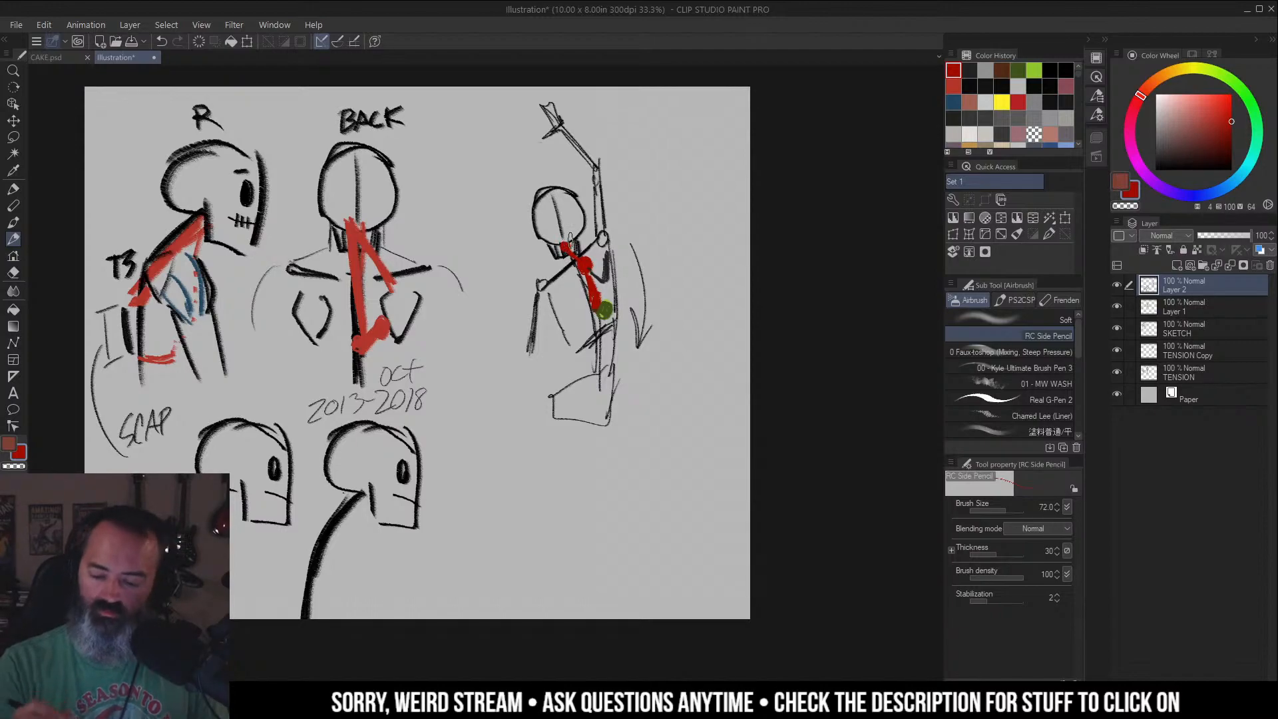
Lasso the whole raised-arm figure on Layer 2 and move its contents slightly left and down.
key("m")
left_click_drag(783, 200, 752, 198)
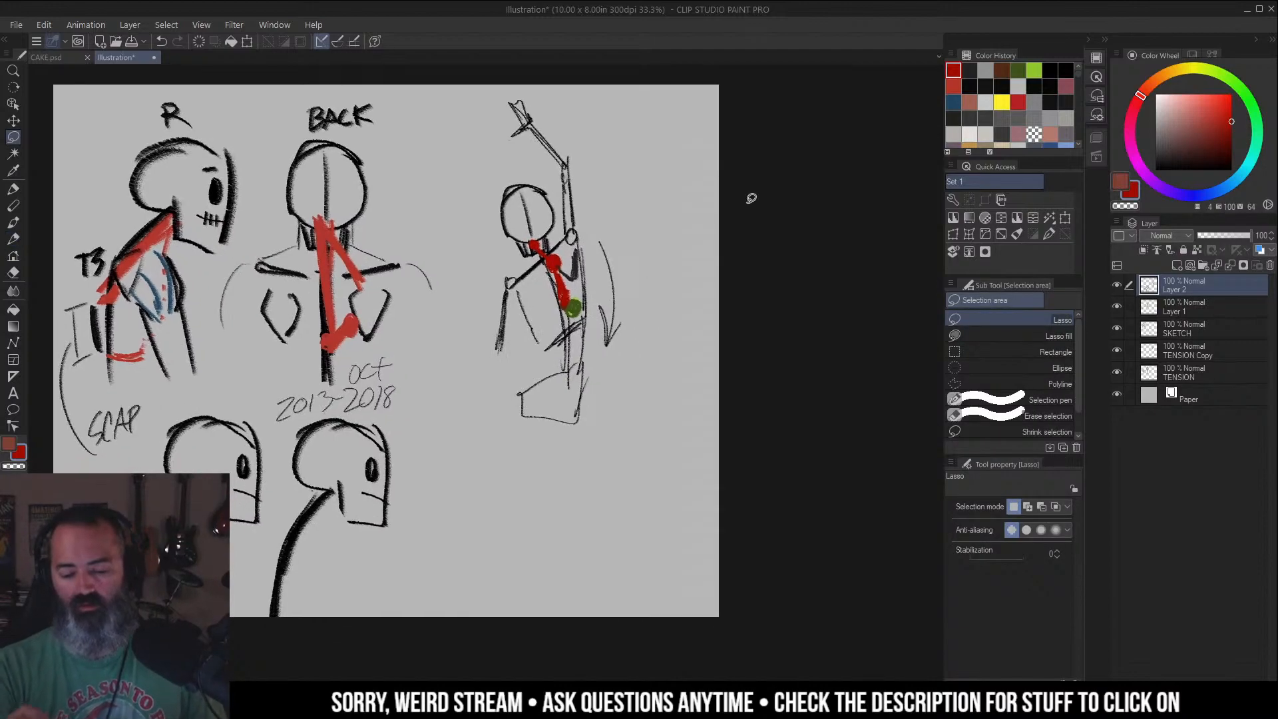
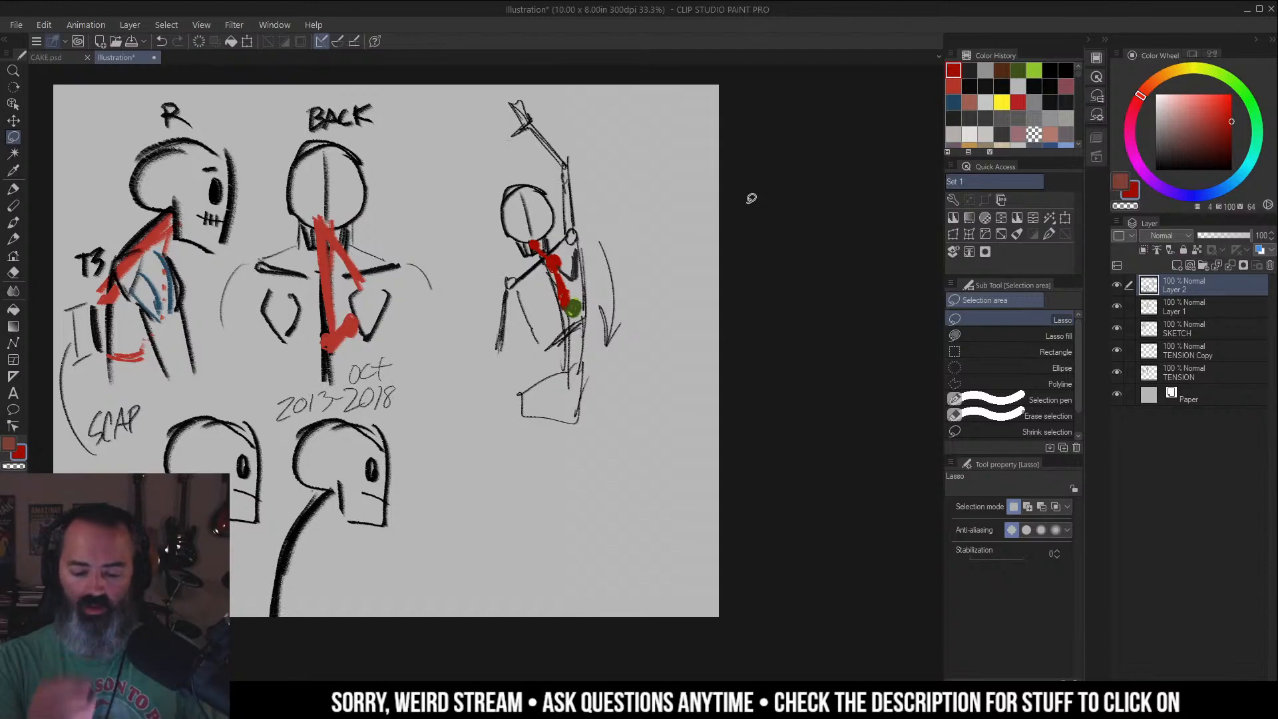
key("space")
left_click_drag(622, 238, 599, 266)
mouse_move(468, 142)
left_mouse_down()
mouse_move(613, 240)
mouse_move(459, 426)
mouse_move(468, 147)
left_mouse_up()
key("ctrl+t")
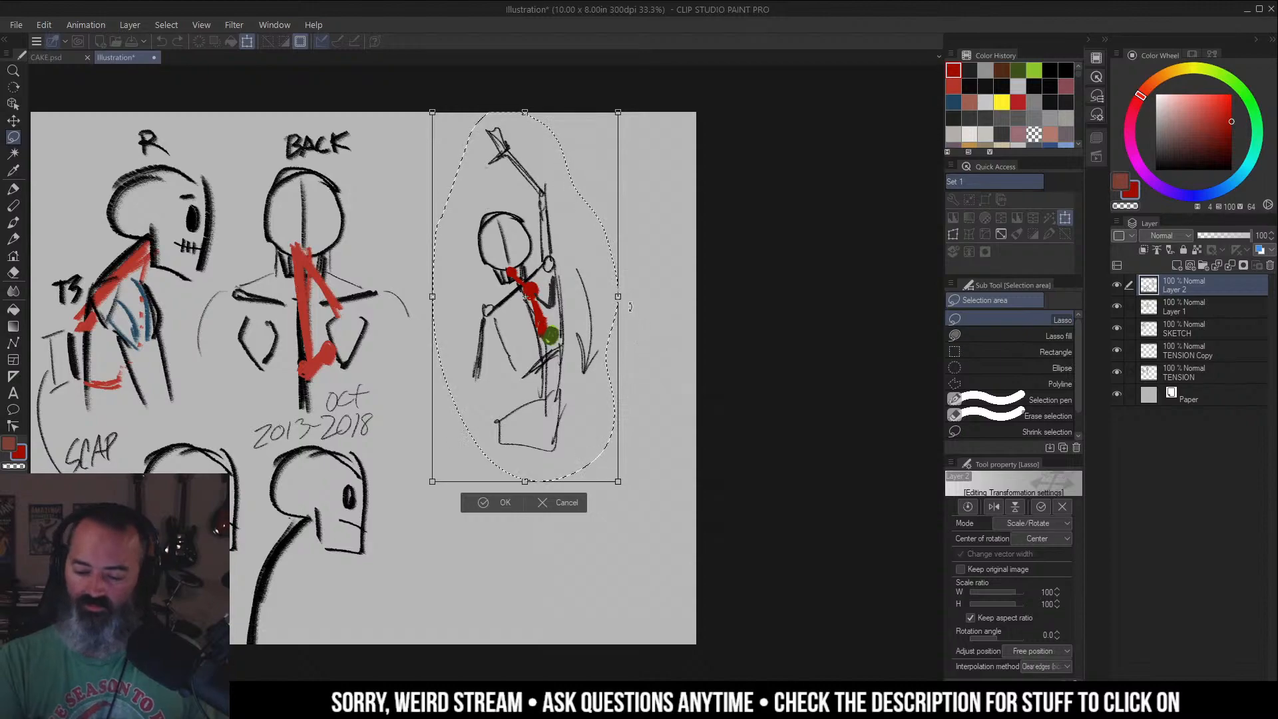
left_click_drag(579, 270, 547, 282)
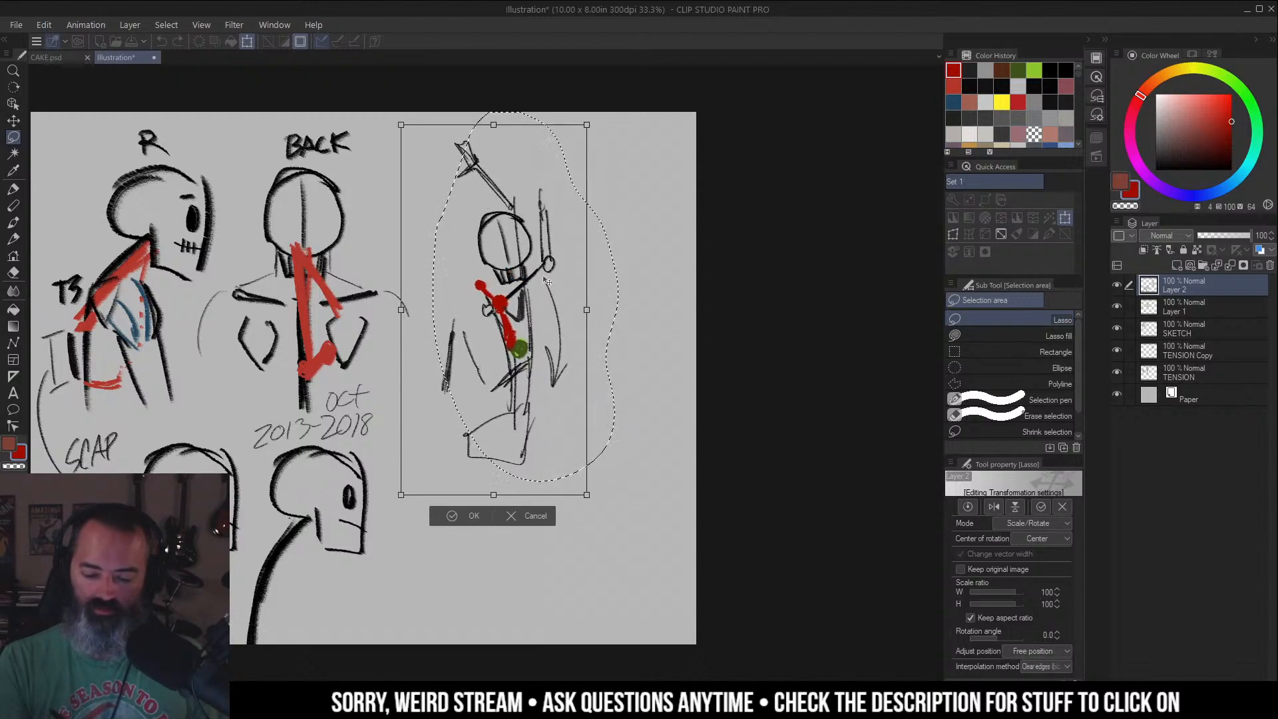
left_click(471, 517)
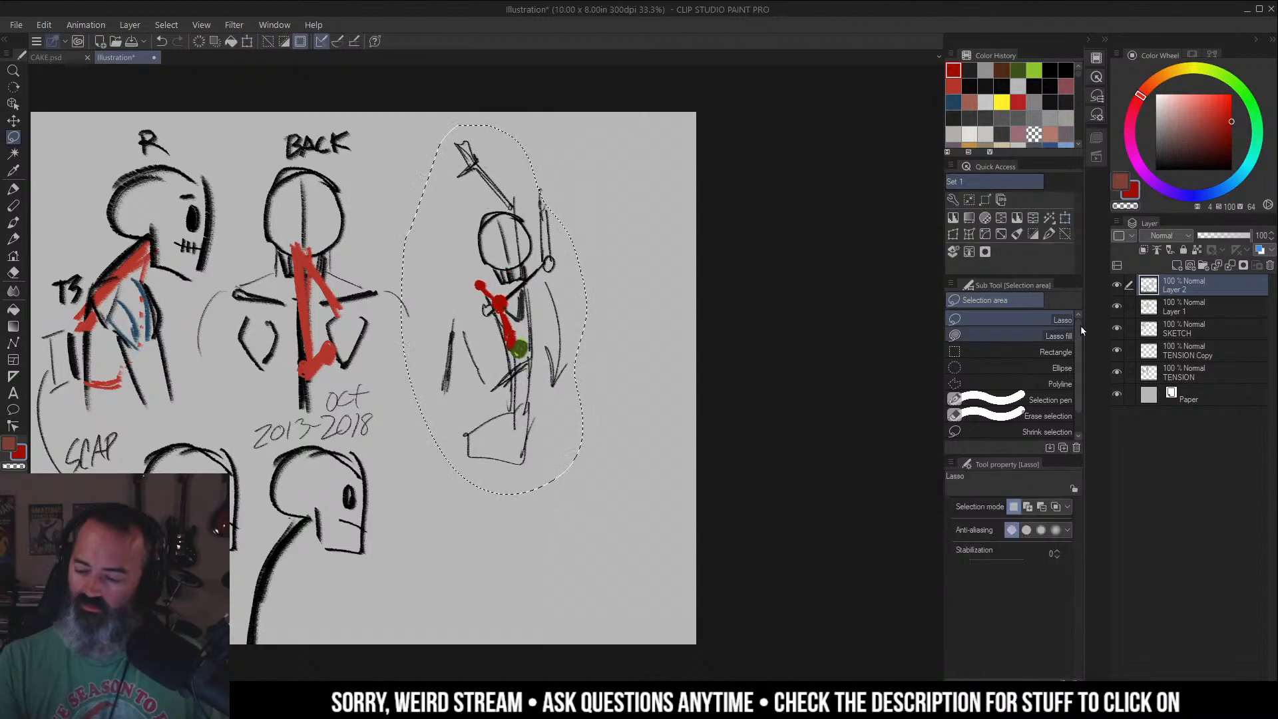
Place Layer 2 beneath Layer 1 in the layer stack.
left_click(1157, 328)
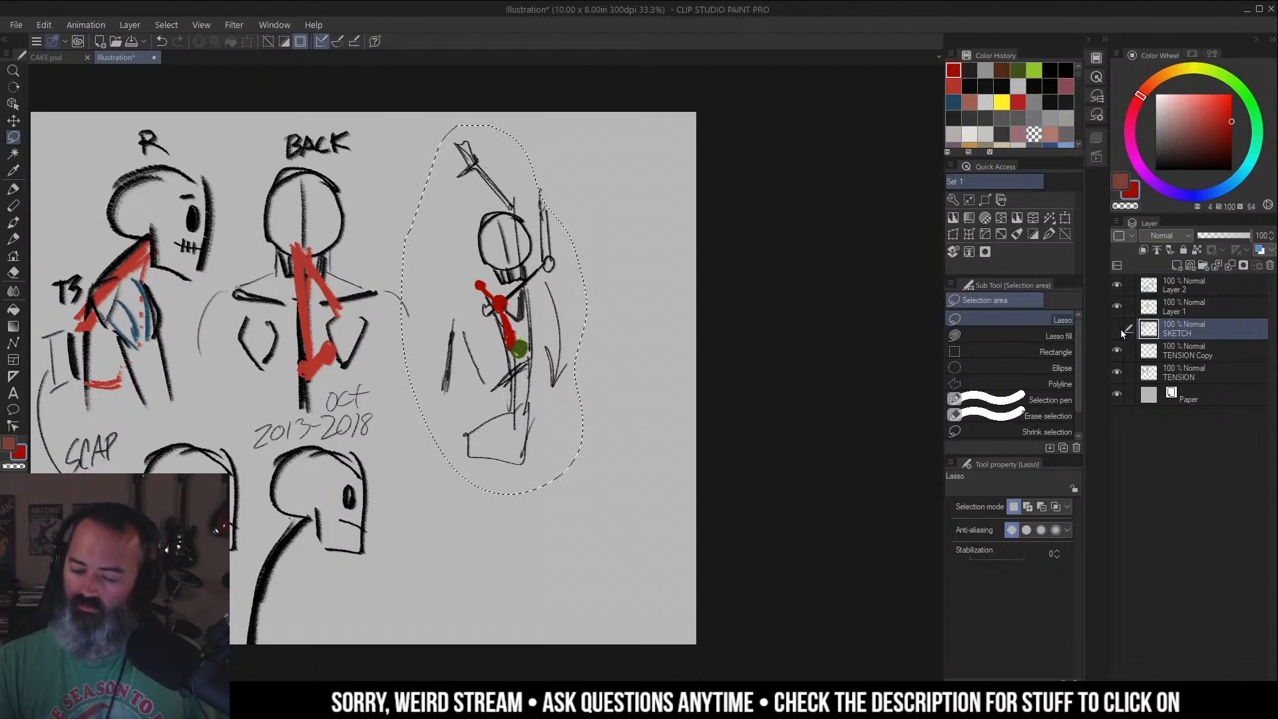
left_click(1129, 286)
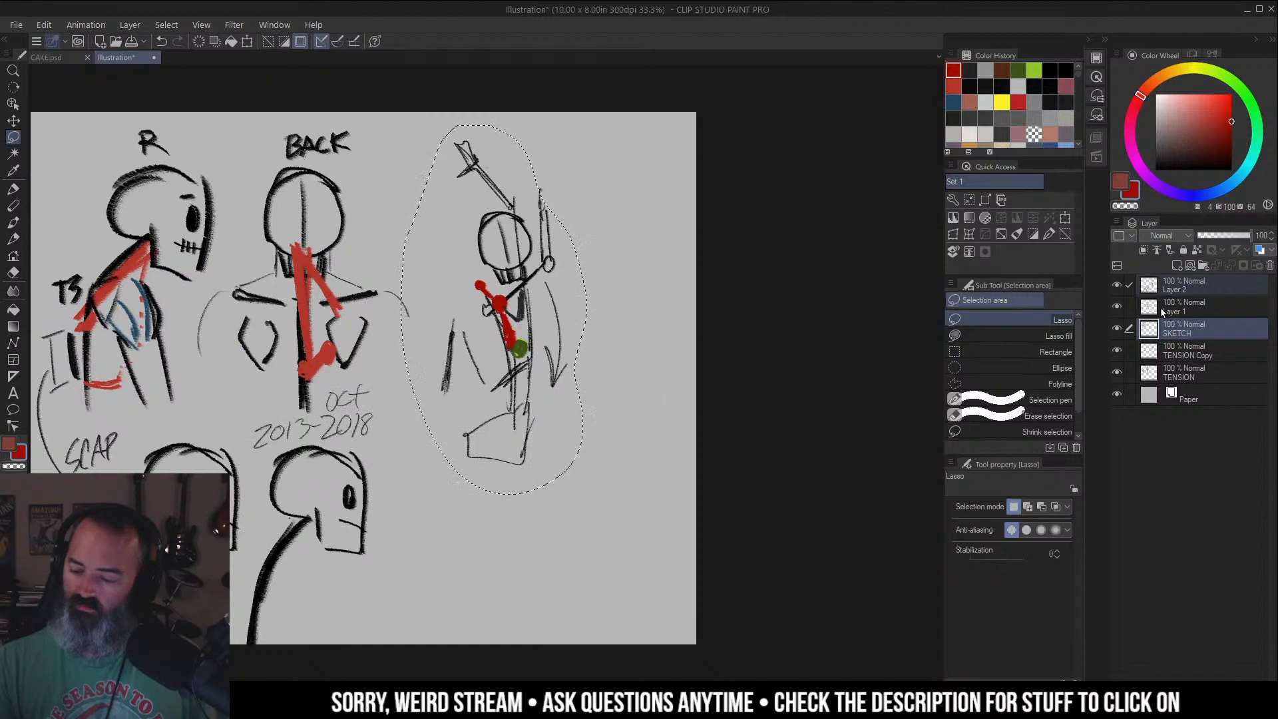
left_click(1125, 307)
left_click(1118, 307)
left_click(1119, 307)
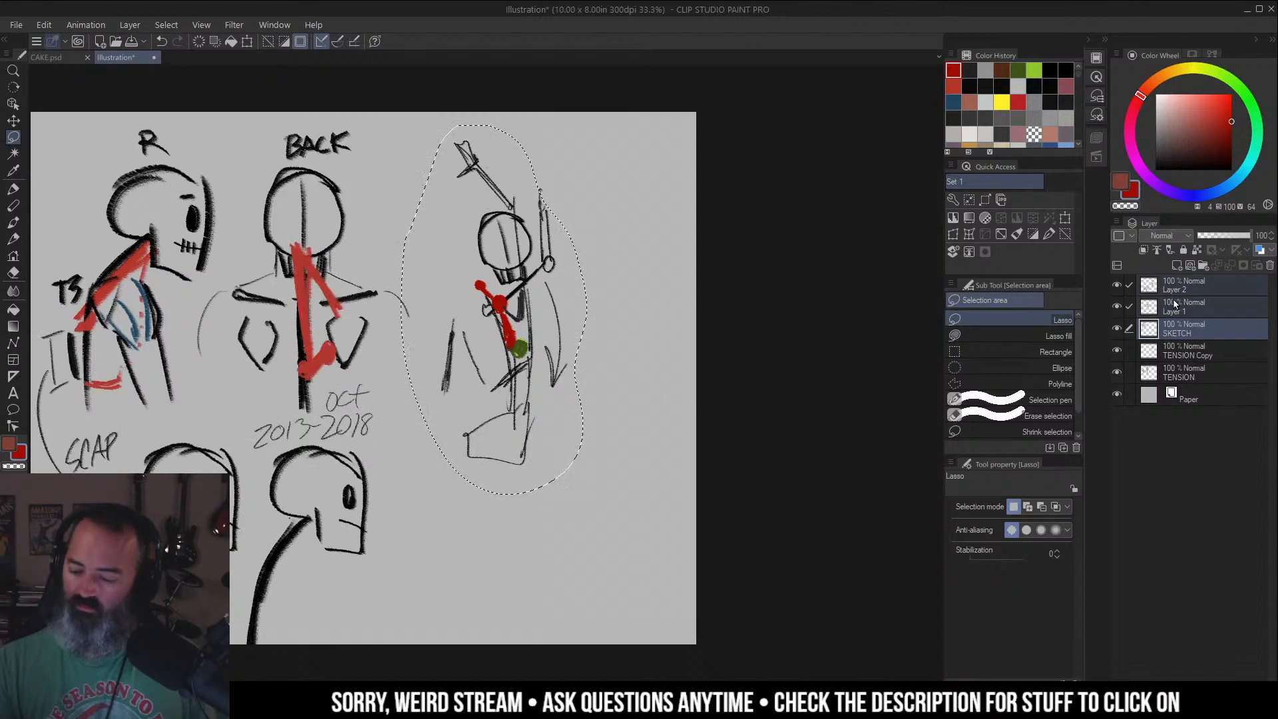
left_click(1119, 307)
left_click(1192, 305)
left_click_drag(1196, 286, 1202, 312)
Toggle the visibility of Layer 1, Layer 2, SKETCH and TENSION Copy to check which layer holds each part of the raised-arm figure.
left_click(1118, 307)
left_click(1117, 307)
left_click(1118, 326)
left_click(1117, 326)
left_click(1118, 307)
left_click(1118, 307)
left_click(1118, 285)
left_click(1117, 284)
left_click(1118, 285)
left_click(1117, 307)
left_click(1119, 306)
left_click(1119, 306)
left_click(1119, 307)
left_click(1119, 326)
left_click(1119, 327)
left_click(1117, 285)
left_click(1118, 285)
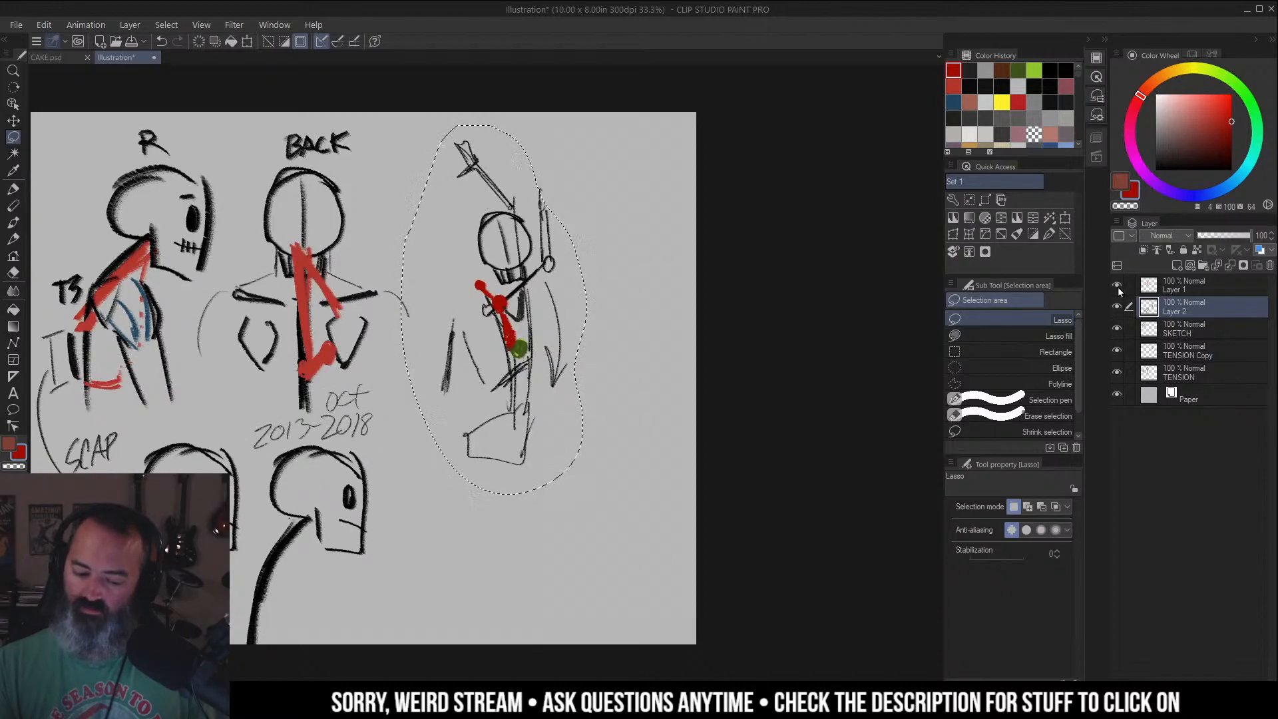
left_click(1118, 350)
Lasso the small figure's head and raised upper arm on TENSION Copy and shift them left and down to line up with the torso.
left_click(893, 400)
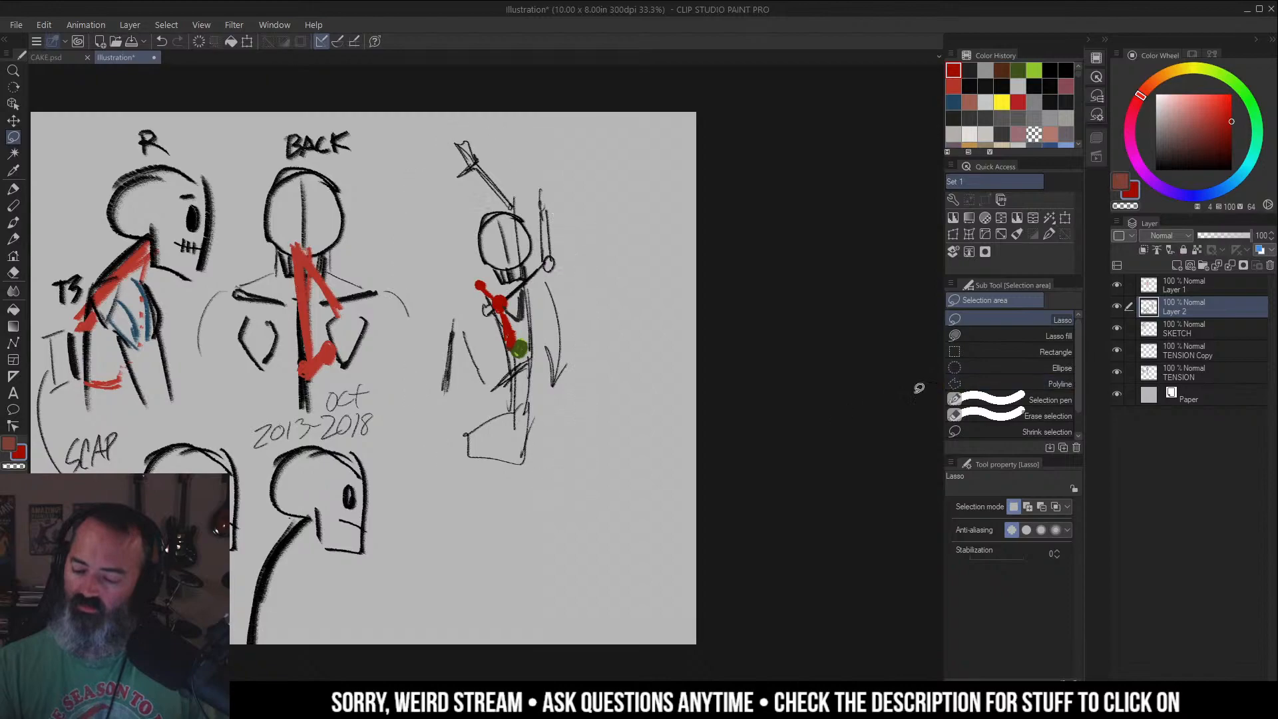
left_click(1188, 351)
mouse_move(544, 155)
left_mouse_down()
mouse_move(535, 302)
mouse_move(550, 147)
left_mouse_up()
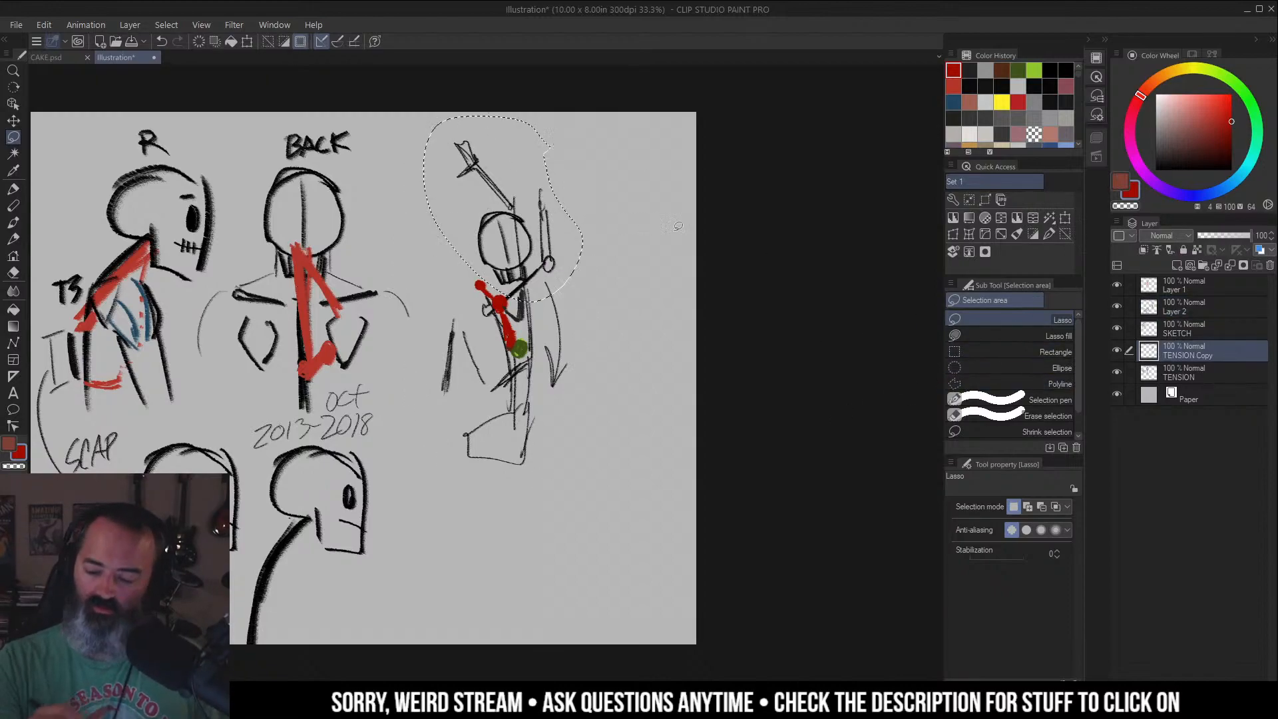
key("ctrl+t")
mouse_move(534, 233)
left_mouse_down()
mouse_move(500, 229)
mouse_move(504, 246)
left_mouse_up()
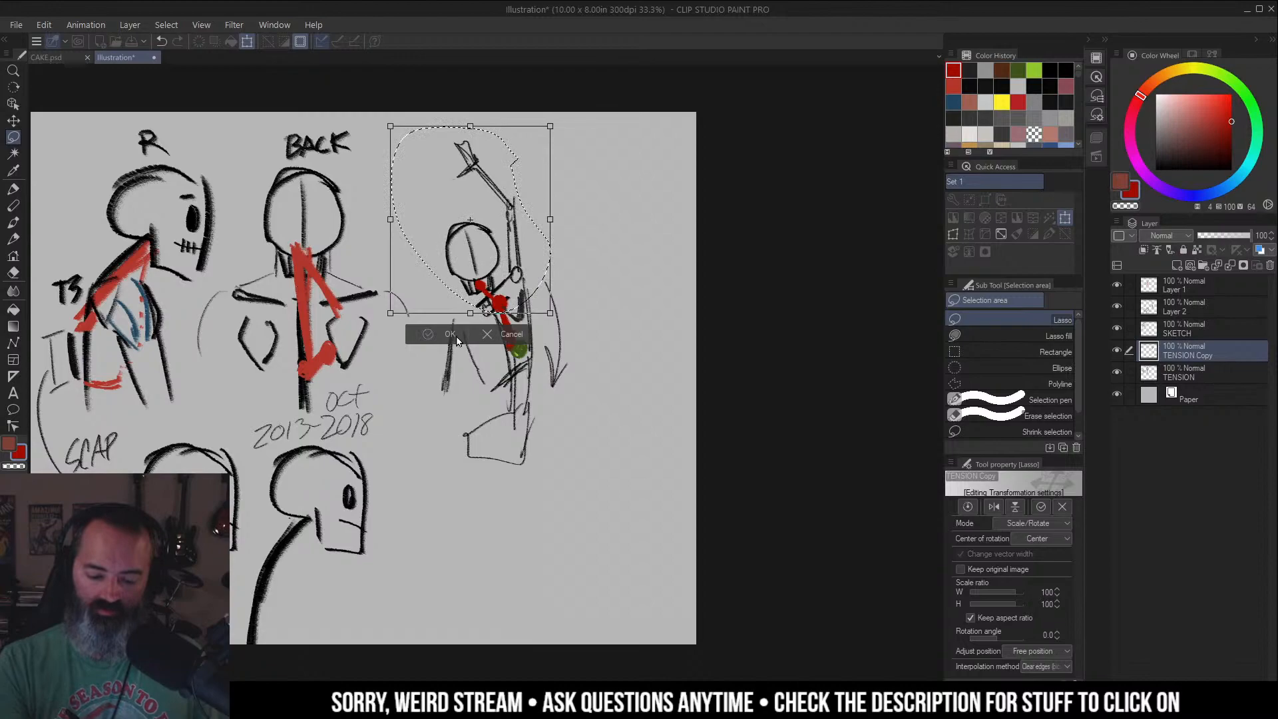
left_click(452, 336)
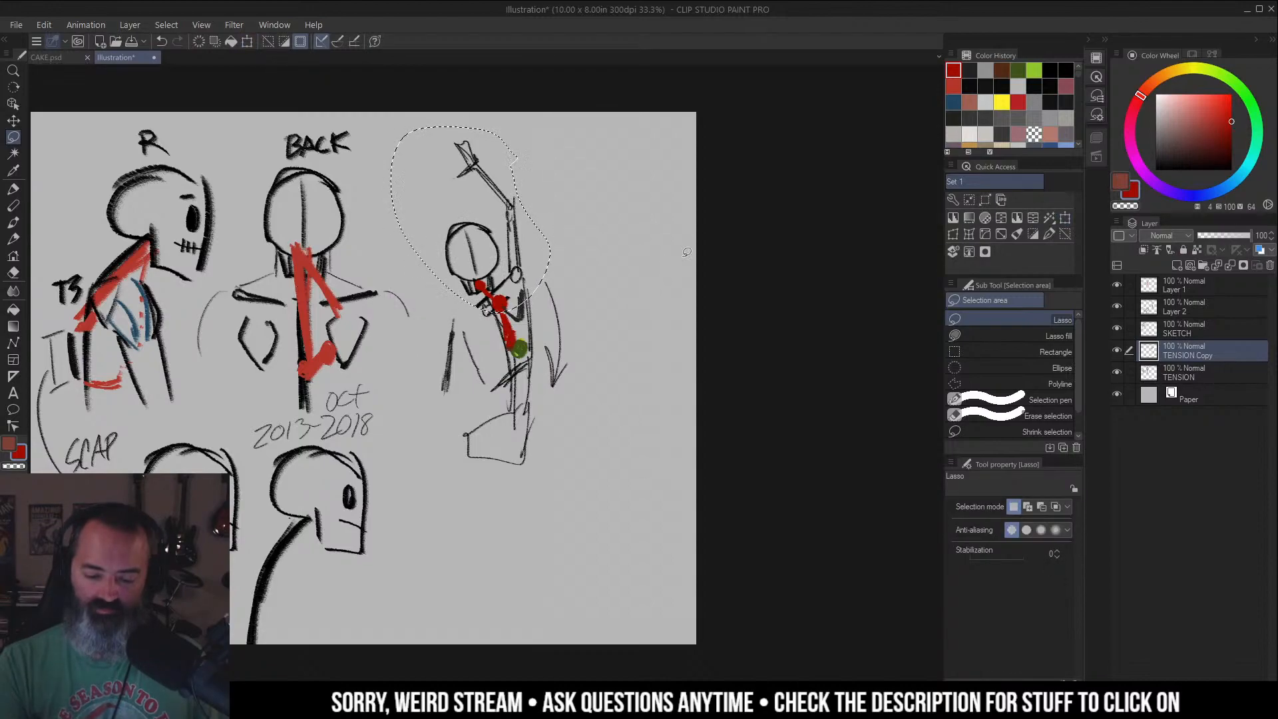
Make Layer 1 the active layer and return to the RC Side Pencil.
left_click(1202, 284)
mouse_move(637, 295)
left_mouse_down()
mouse_move(596, 291)
mouse_move(633, 248)
left_mouse_up()
key("b")
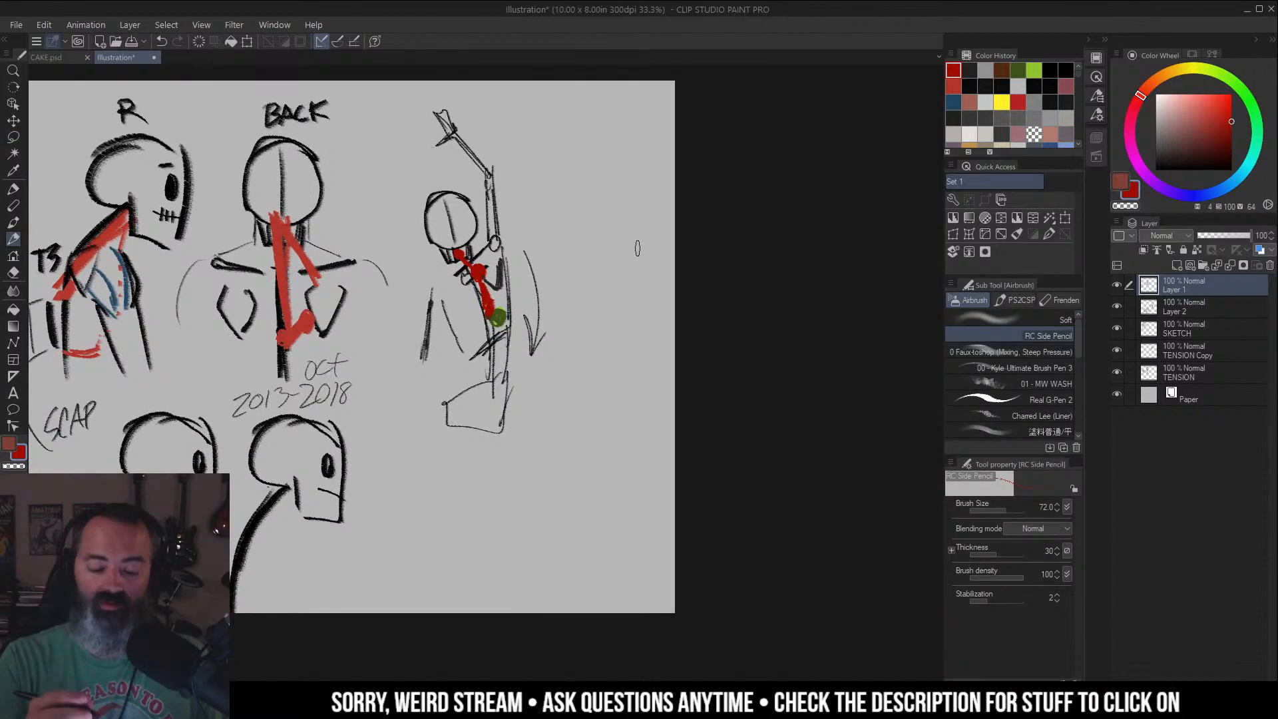
left_click_drag(605, 262, 696, 245)
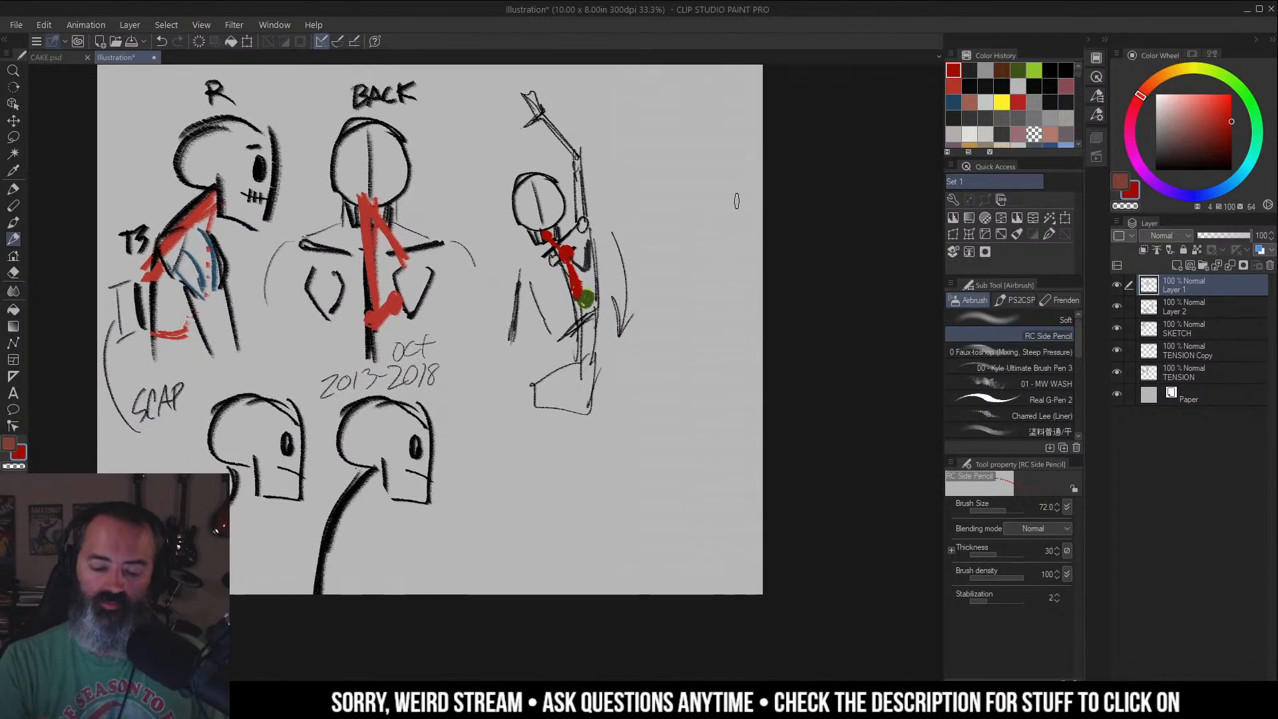
left_click_drag(660, 201, 677, 213)
left_click_drag(659, 171, 608, 166)
key("m")
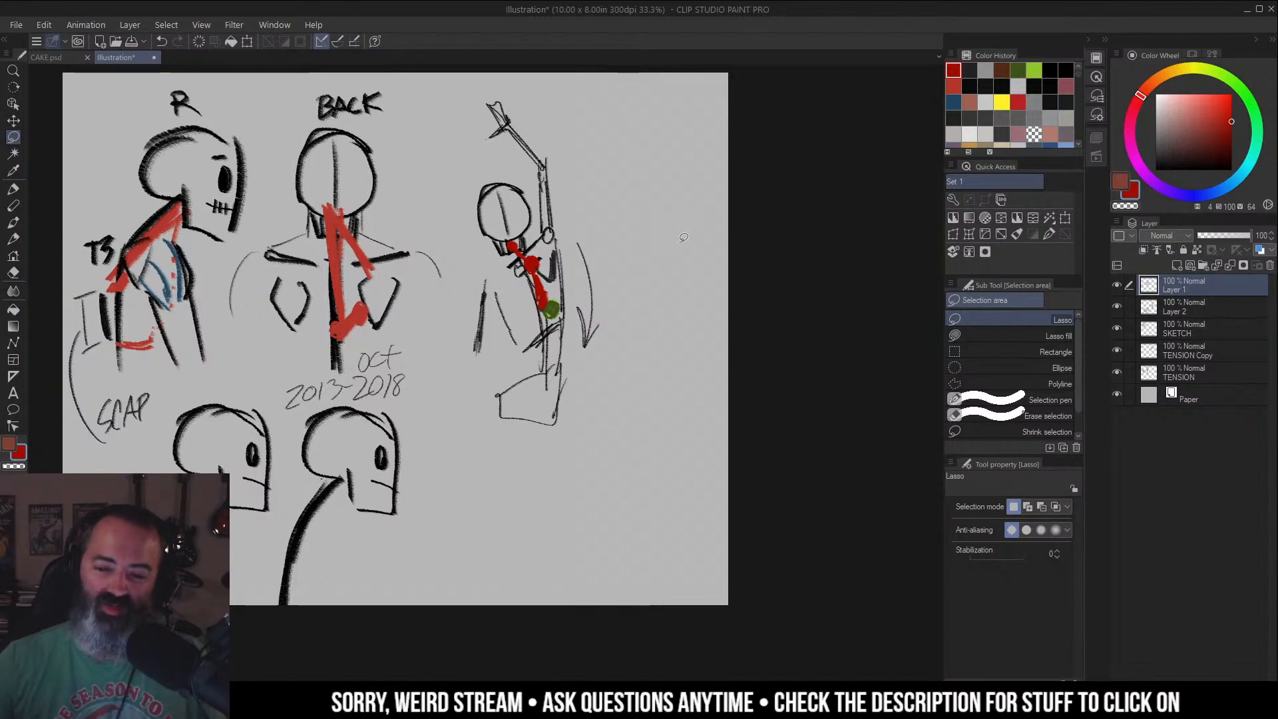
left_click_drag(722, 244, 735, 255)
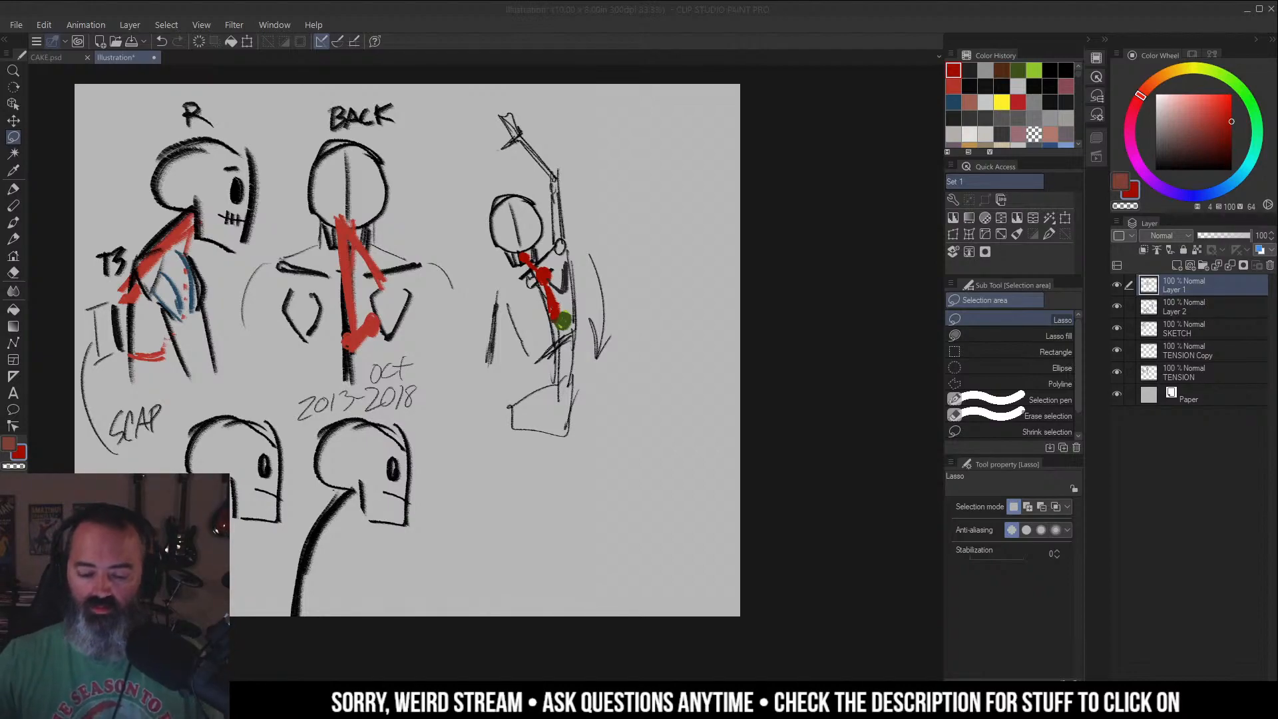
left_click_drag(341, 229, 482, 180)
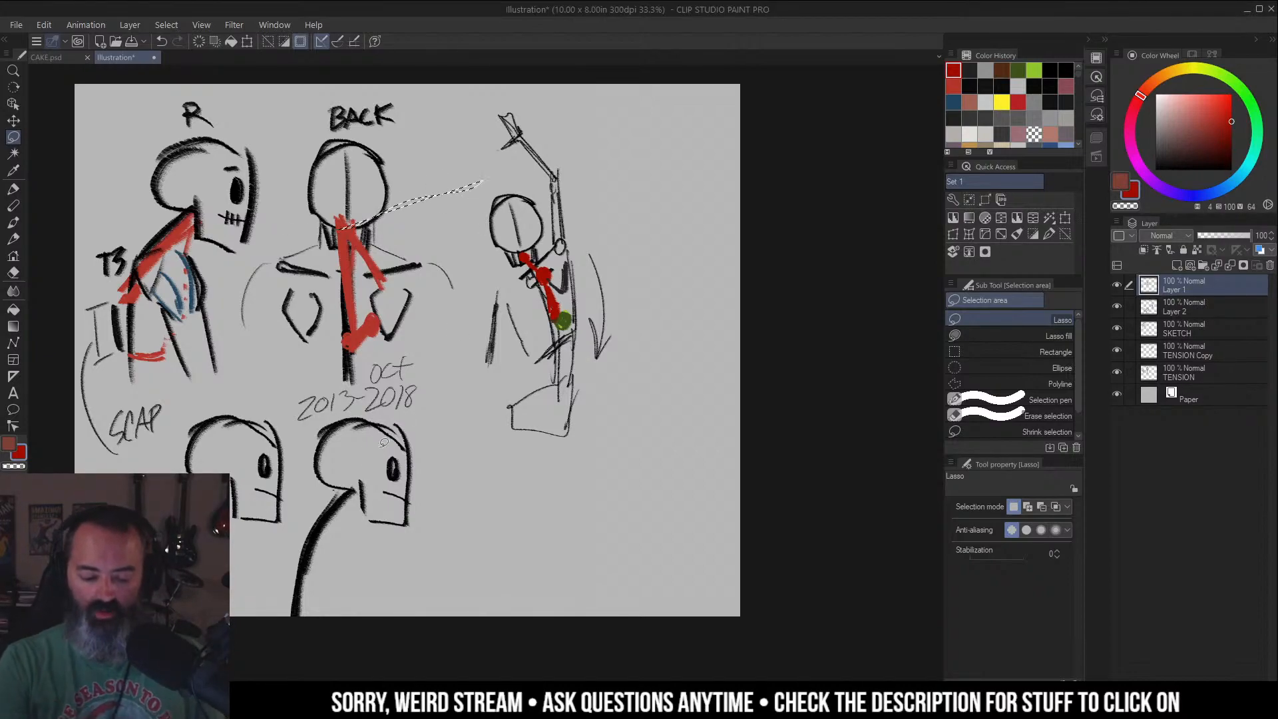
key("b")
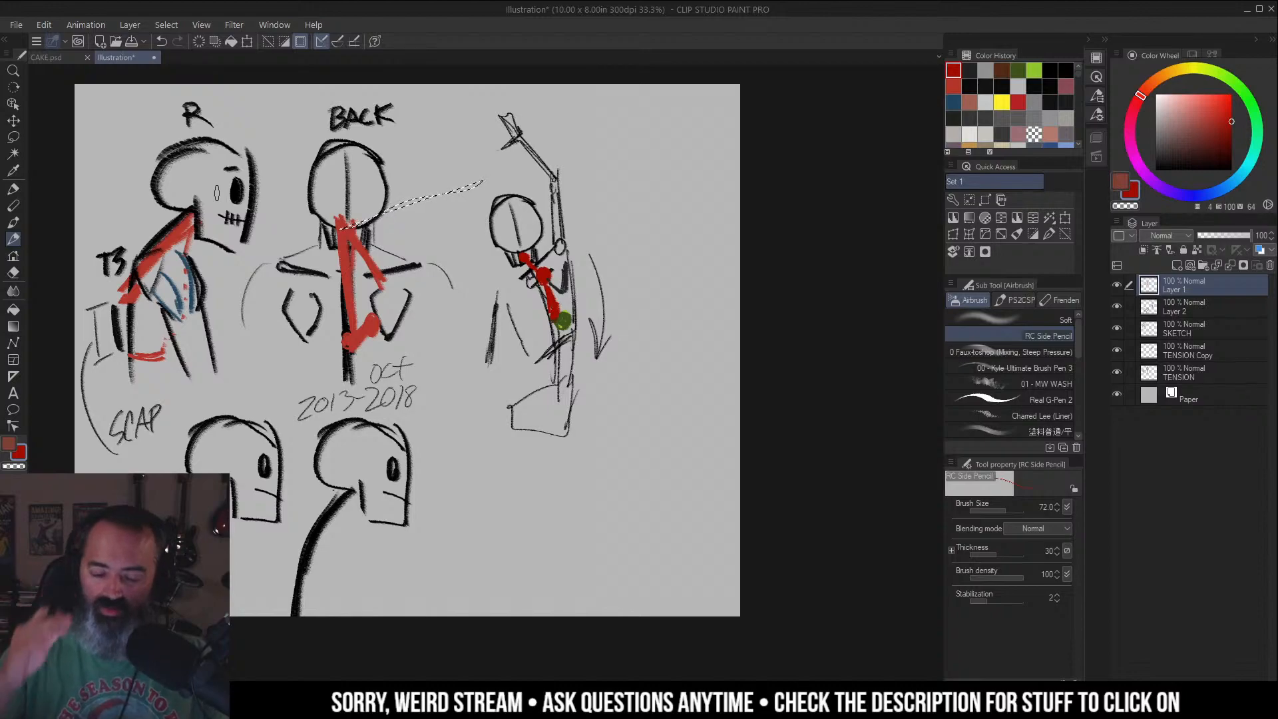
key("m")
key("ctrl+d")
Sample the near-black of the small figure's shoulder mark as the RC Side Pencil color.
left_click(569, 265, "alt")
left_click_drag(672, 211, 652, 229)
key("b")
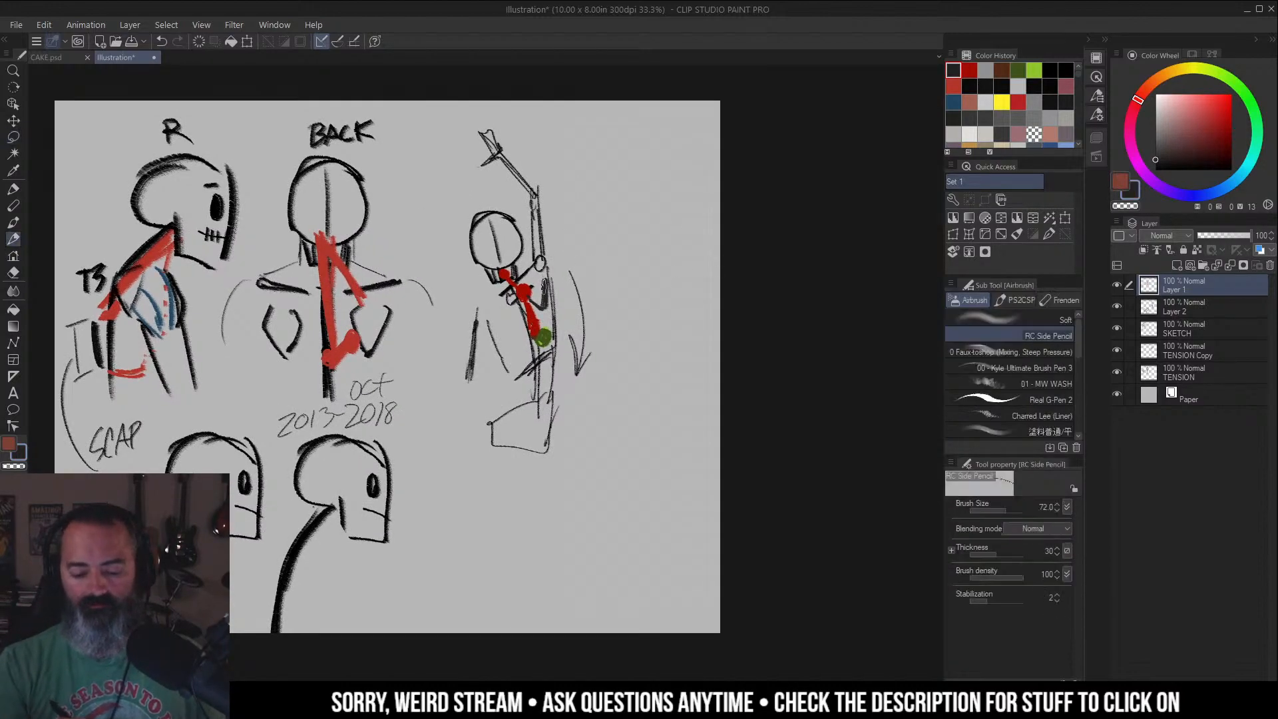
left_click(545, 288, "alt")
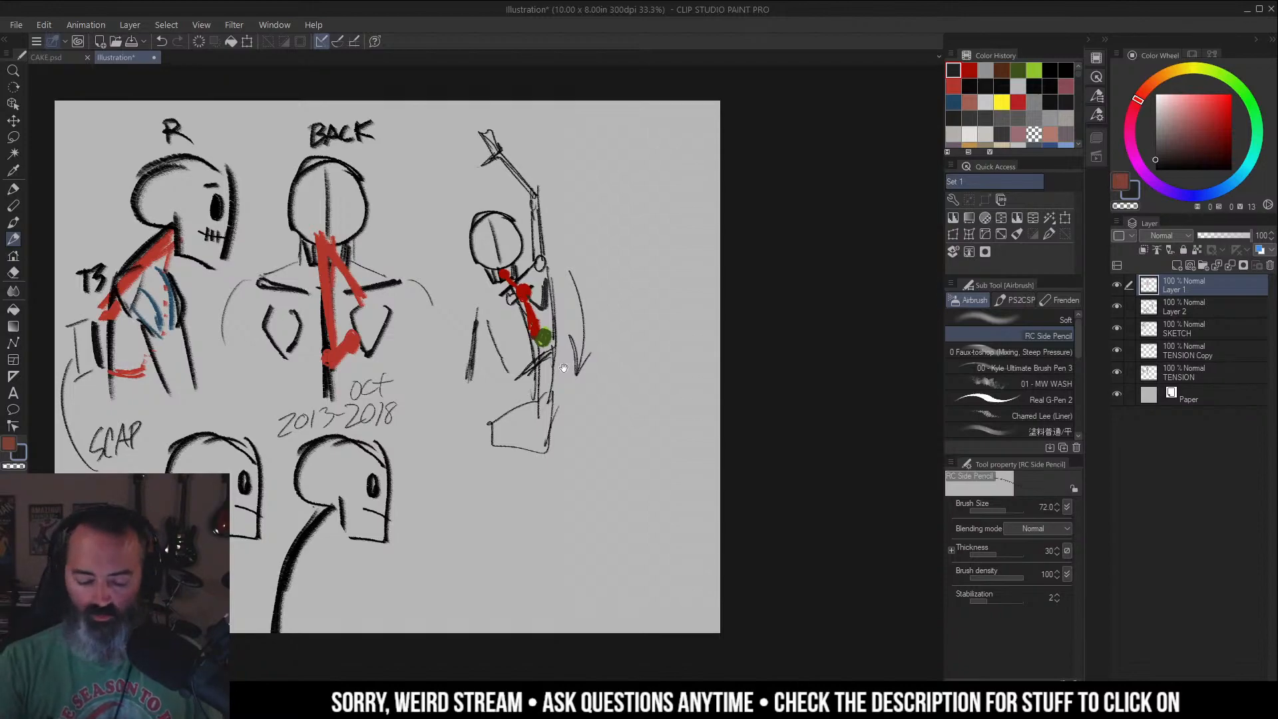
left_click_drag(563, 369, 579, 323)
left_click_drag(589, 392, 755, 284)
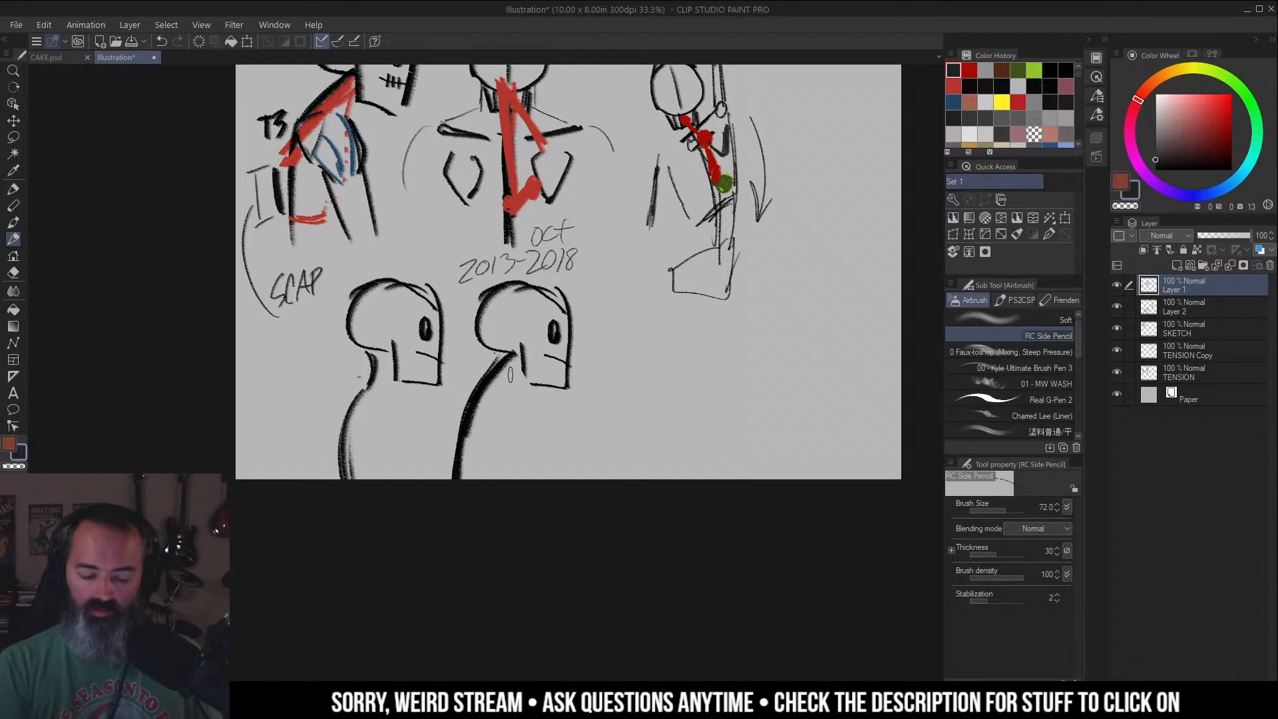
mouse_move(506, 370)
left_mouse_down()
mouse_move(516, 381)
mouse_move(503, 383)
left_mouse_up()
key("ctrl+z")
key("ctrl+z")
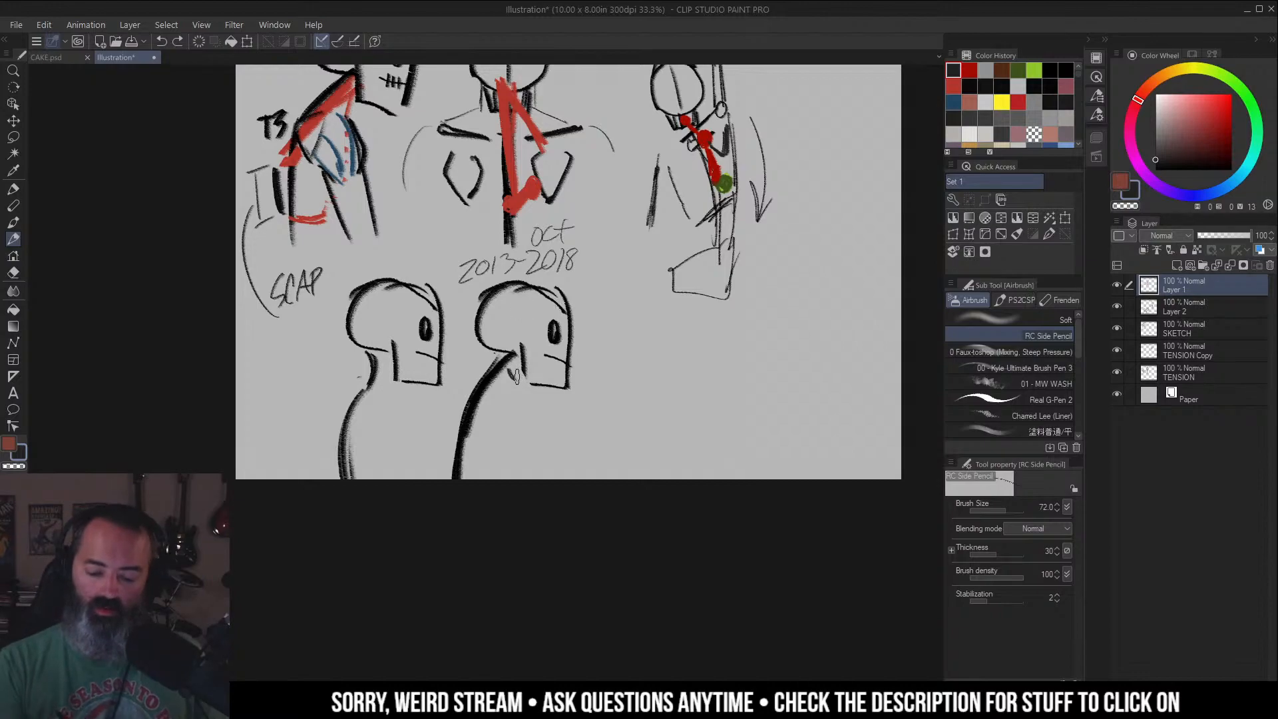
Draw short dark strokes on Layer 1 in the throat area under the jaws of both lower profile heads.
left_click_drag(510, 375, 504, 382)
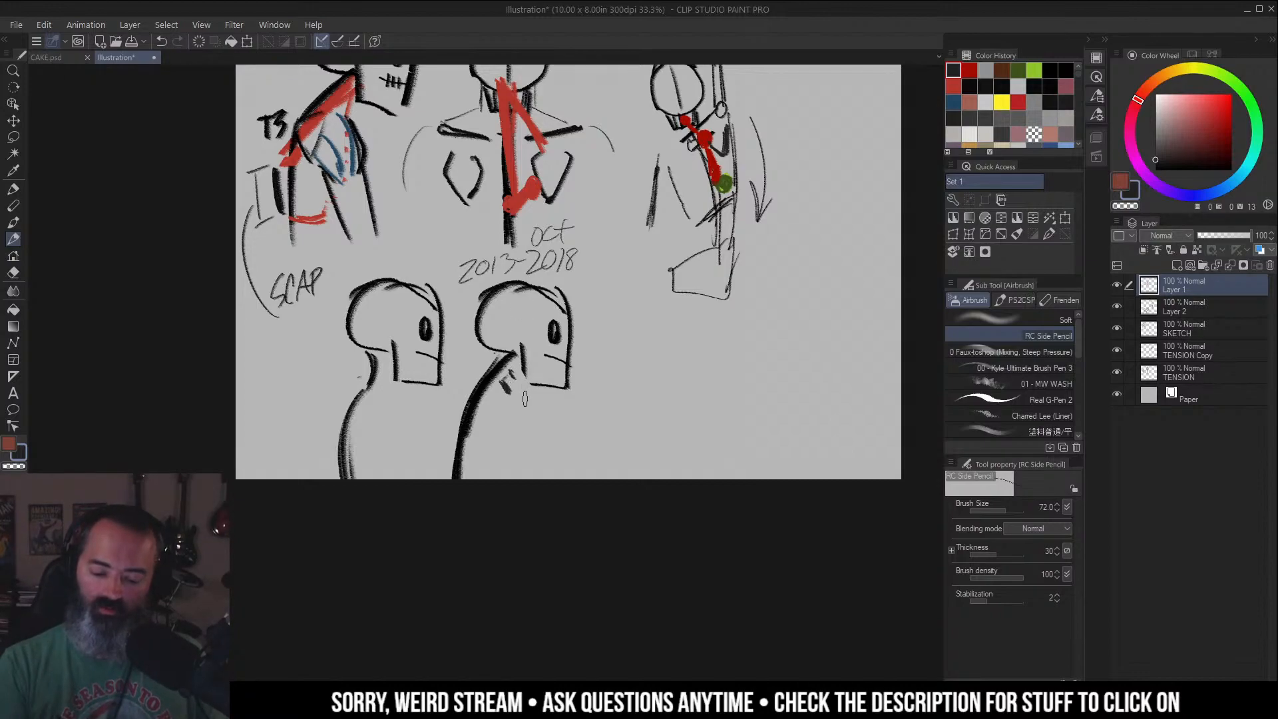
key("ctrl+space")
left_click(518, 379)
left_click_drag(519, 378, 567, 341)
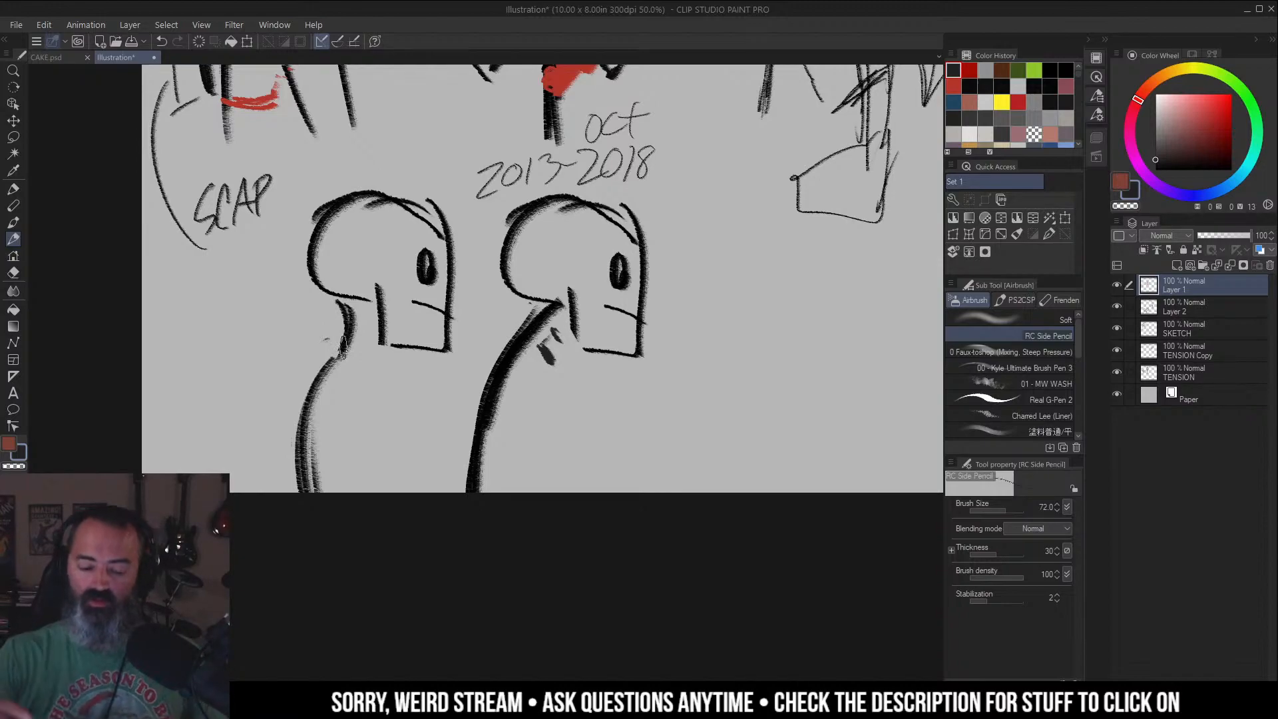
left_click_drag(380, 325, 368, 346)
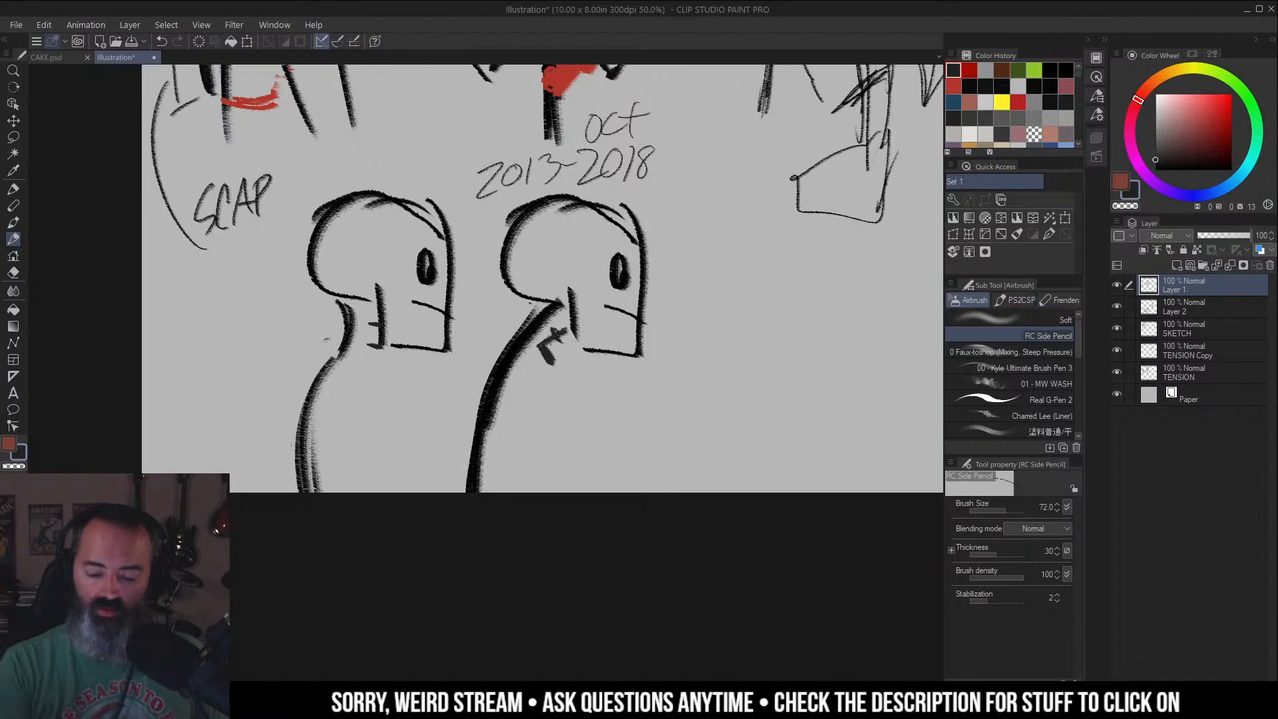
Draw fans of light red strokes over the throat areas of both lower profile heads on Layer 1.
left_click(1186, 98)
mouse_move(576, 333)
left_mouse_down()
mouse_move(526, 344)
mouse_move(580, 340)
mouse_move(558, 341)
mouse_move(566, 313)
left_mouse_up()
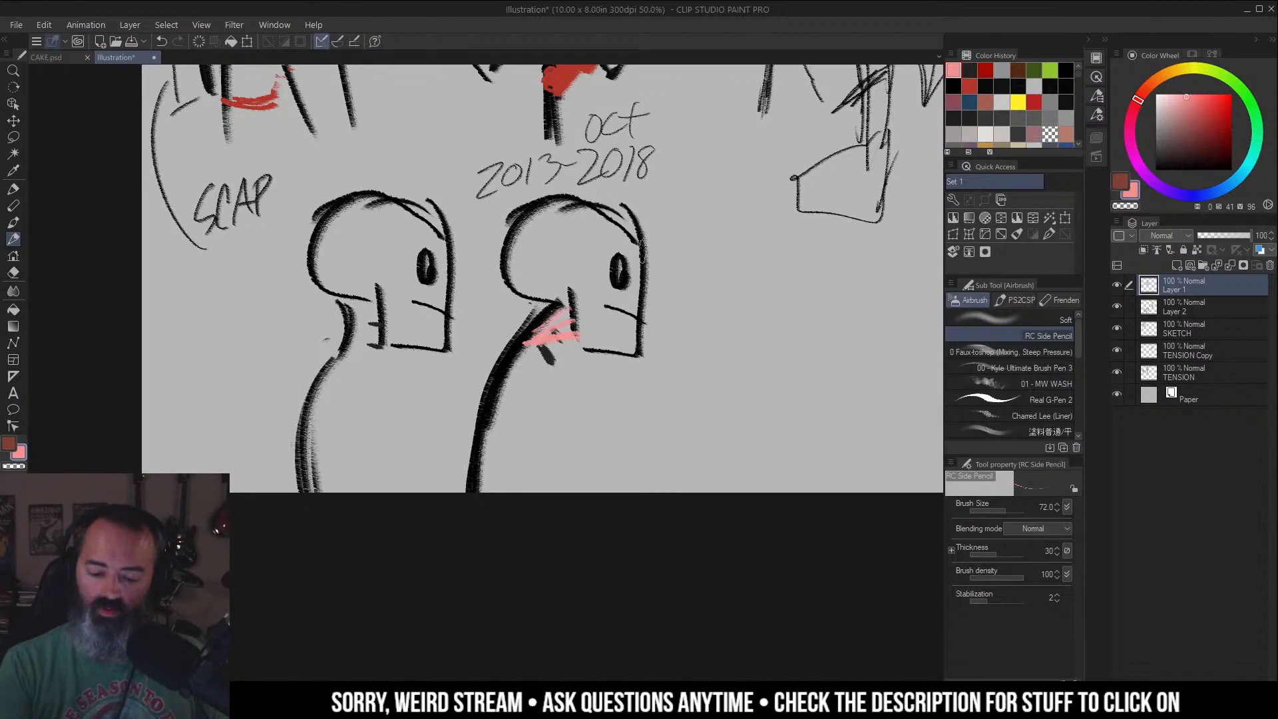
mouse_move(370, 298)
left_mouse_down()
mouse_move(373, 383)
mouse_move(385, 389)
left_mouse_up()
left_click_drag(397, 345, 386, 400)
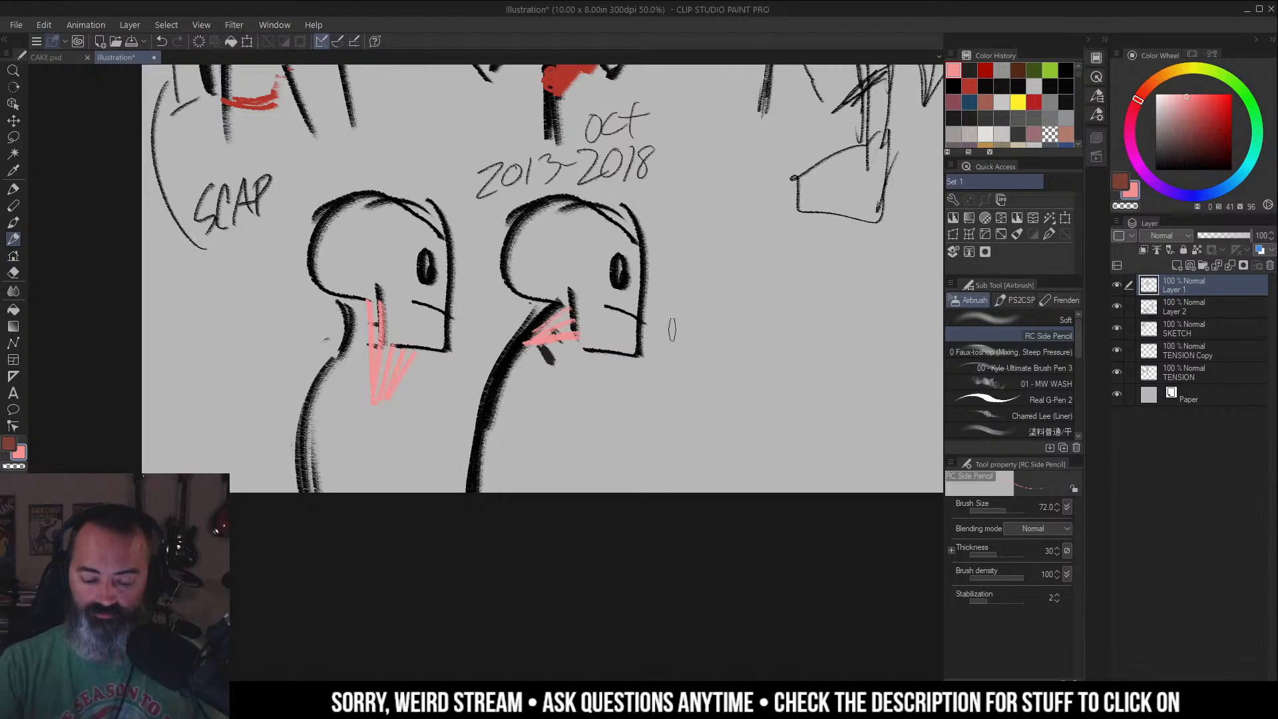
Touch up the small raised-arm figure's shoulder mark with a dab of its own sampled near-black.
key("slash")
left_click(651, 289, "alt")
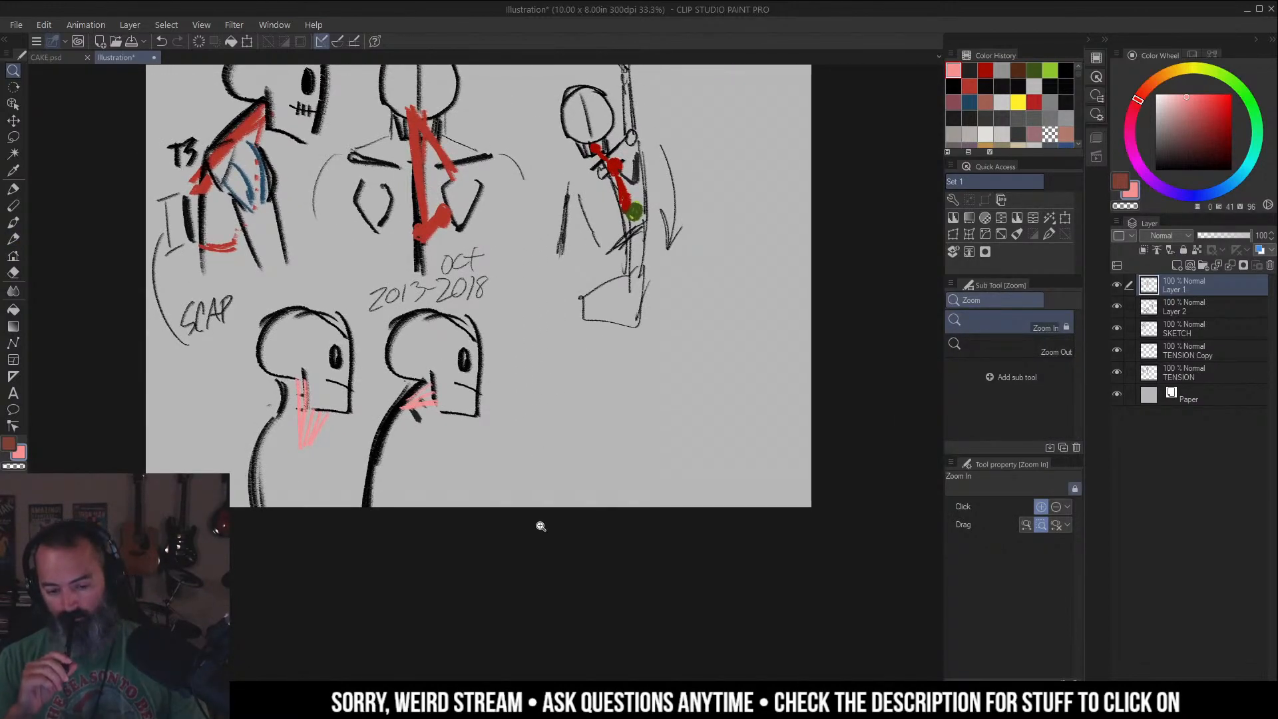
left_click_drag(541, 526, 496, 606)
key("b")
left_click(593, 241, "alt")
left_click(595, 236)
mouse_move(620, 235)
left_mouse_down()
mouse_move(602, 234)
mouse_move(665, 206)
left_mouse_up()
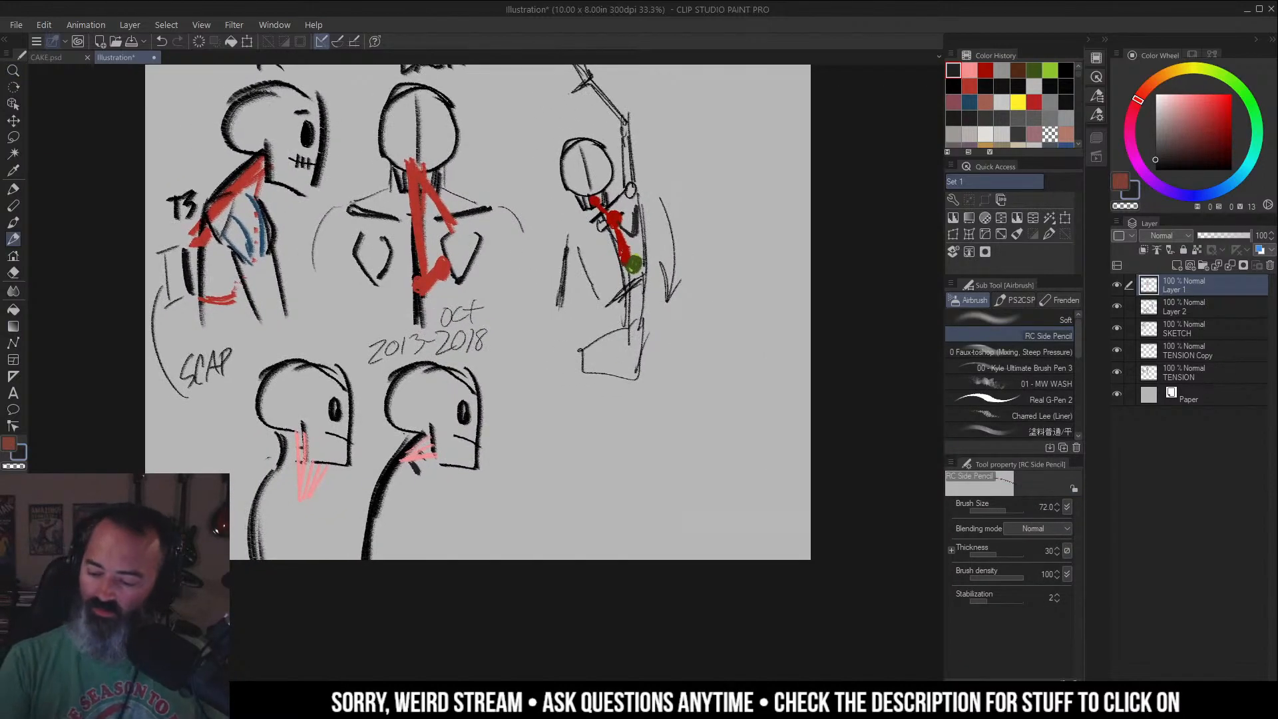
Sample the back view's red tension color and restroke the throat fans on both lower profile heads with it.
left_click(418, 199, "alt")
mouse_move(320, 437)
left_mouse_down()
mouse_move(386, 414)
mouse_move(515, 320)
mouse_move(497, 375)
left_mouse_up()
left_click_drag(501, 316, 497, 376)
left_click_drag(512, 342, 501, 386)
left_click_drag(627, 316, 595, 341)
left_click_drag(625, 326, 598, 342)
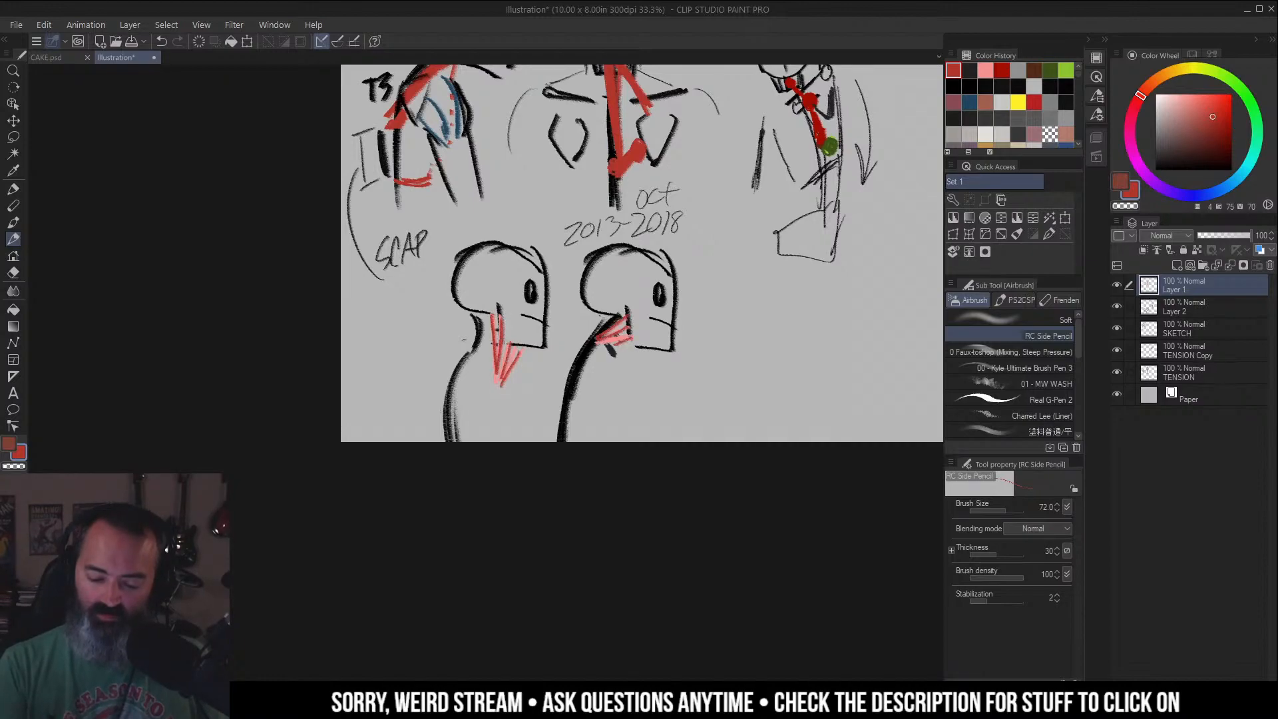
key("ctrl+minus")
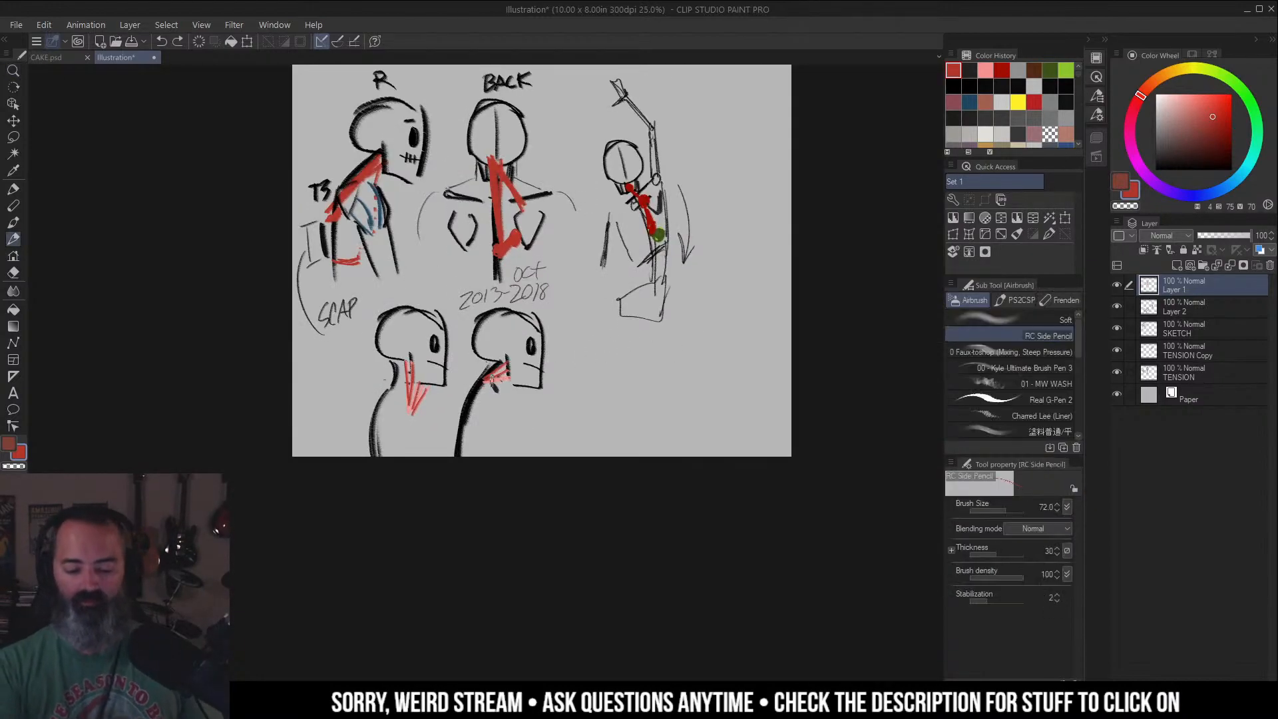
left_click_drag(482, 382, 510, 380)
mouse_move(720, 253)
left_mouse_down()
mouse_move(695, 240)
mouse_move(695, 266)
left_mouse_up()
key("m")
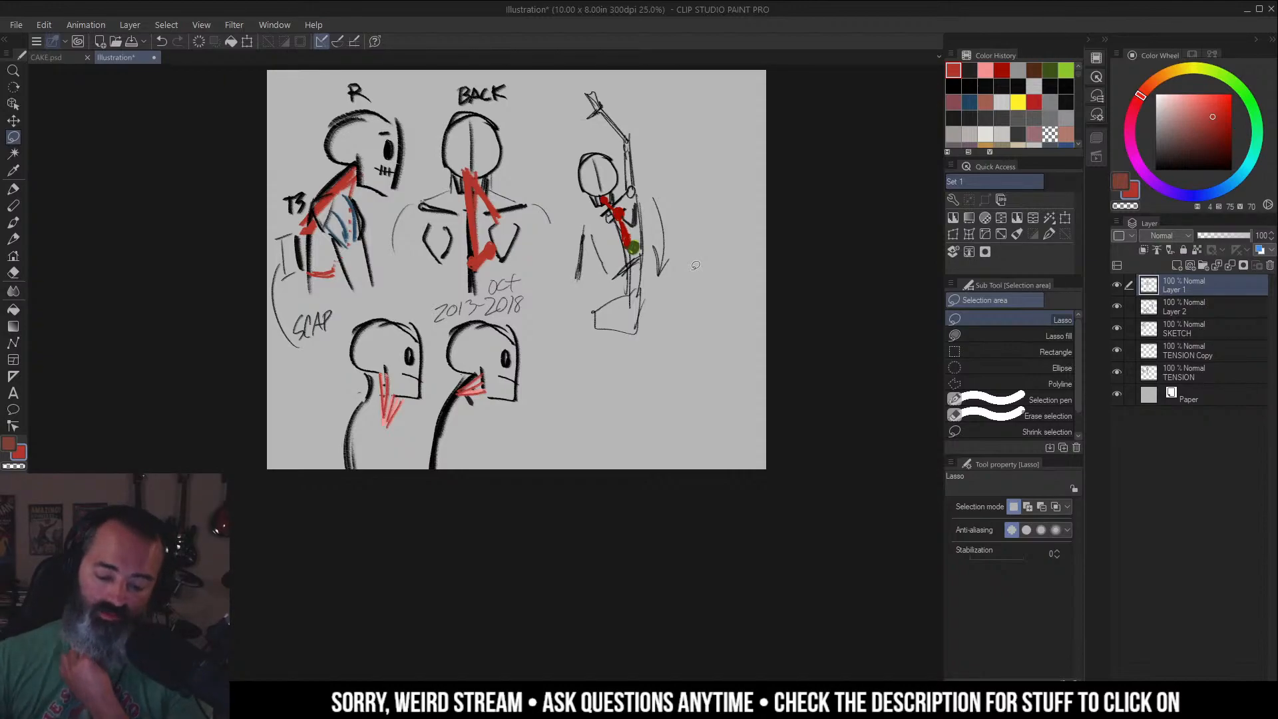
left_click_drag(699, 279, 703, 272)
key("ctrl+space")
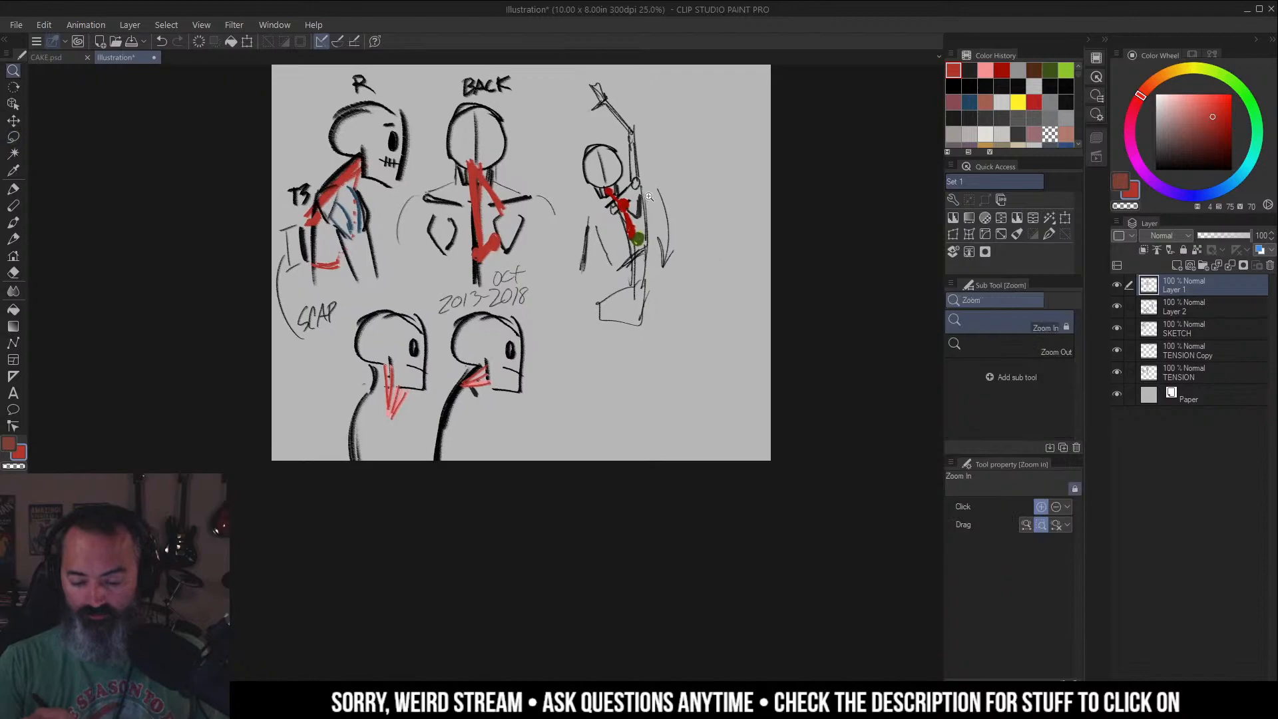
left_click(680, 211)
left_click_drag(703, 208, 693, 200)
left_click_drag(715, 245, 655, 321)
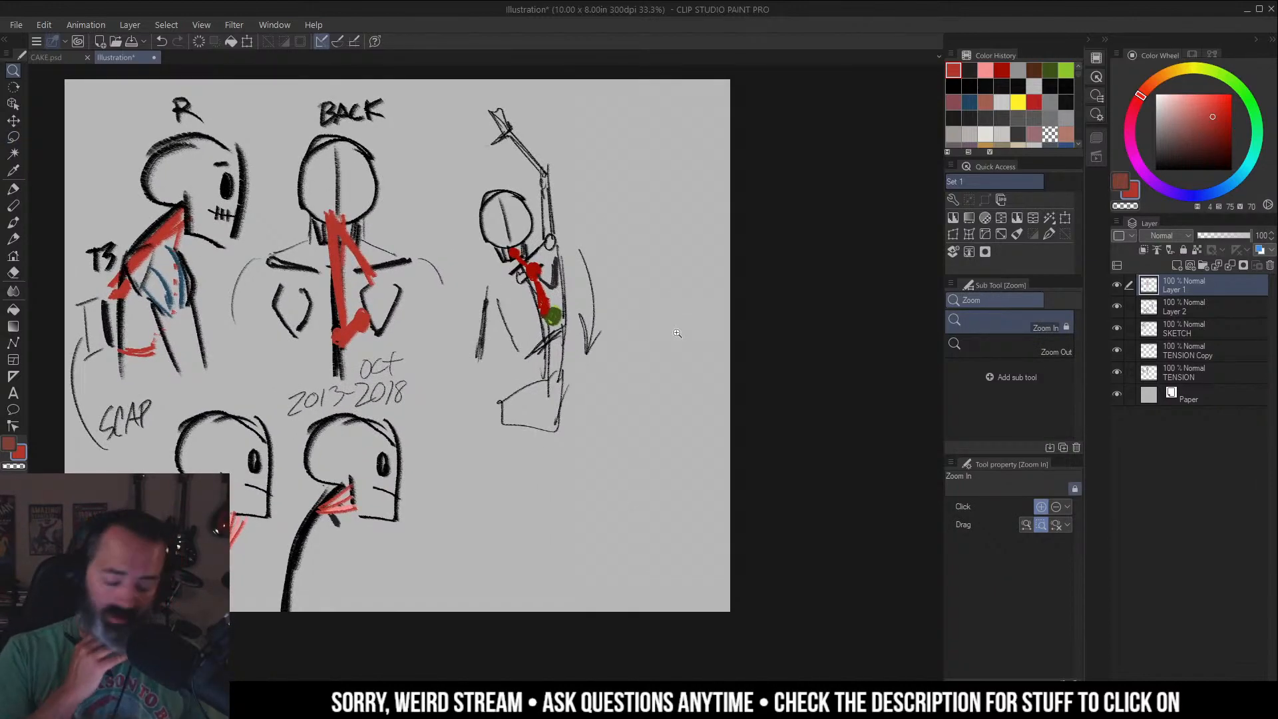
left_click_drag(653, 246, 641, 269)
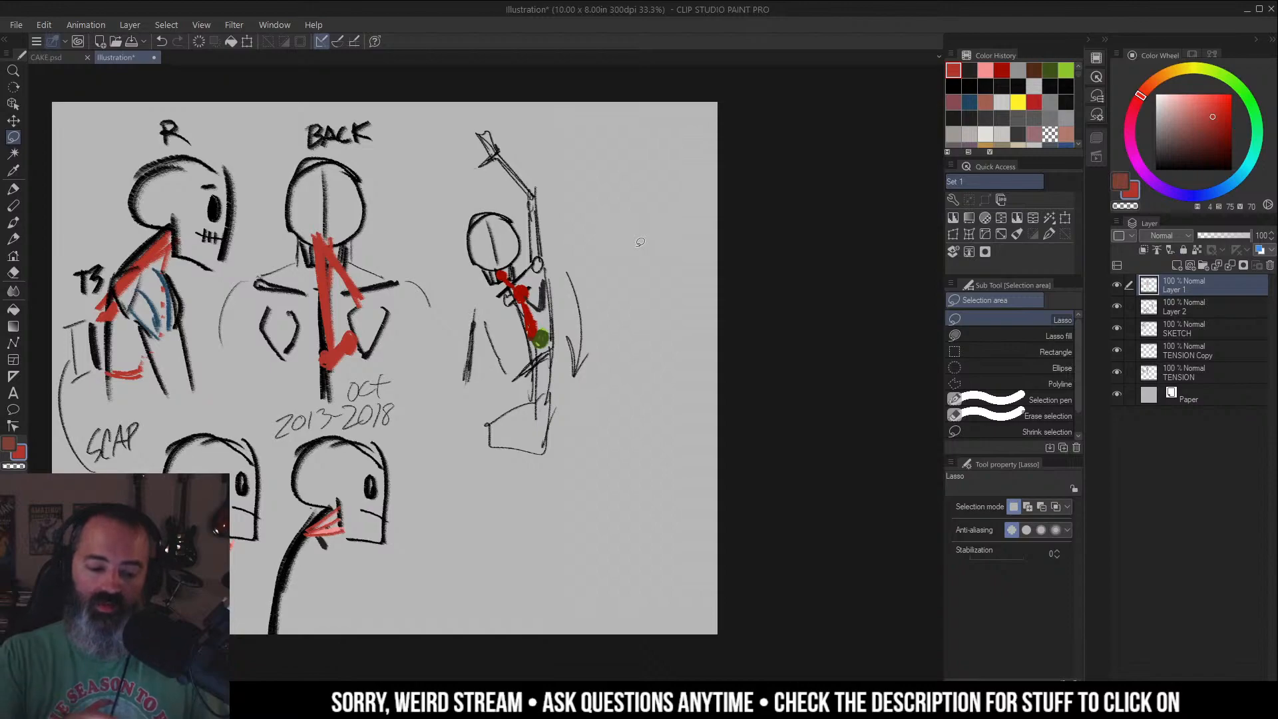
left_click_drag(238, 186, 338, 210)
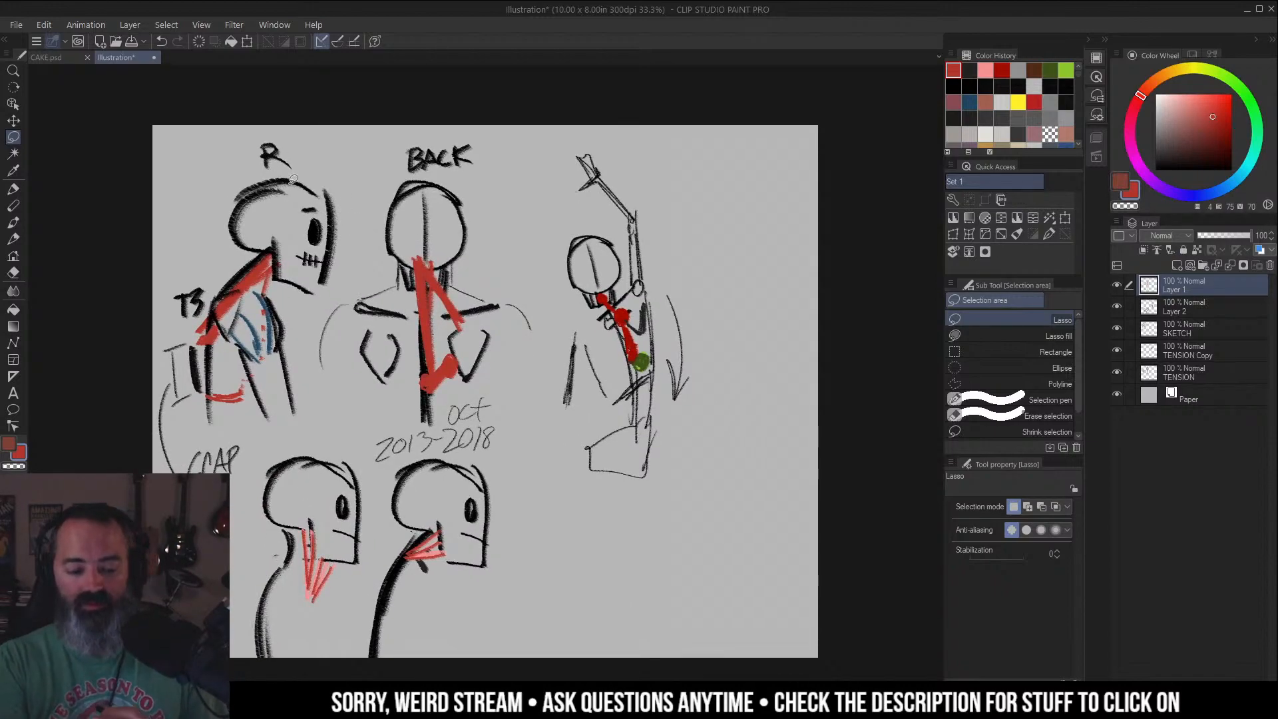
Draw a red circle around the head and neck of the R profile figure, and undo it.
key("b")
left_click_drag(267, 155, 171, 252)
key("ctrl+z")
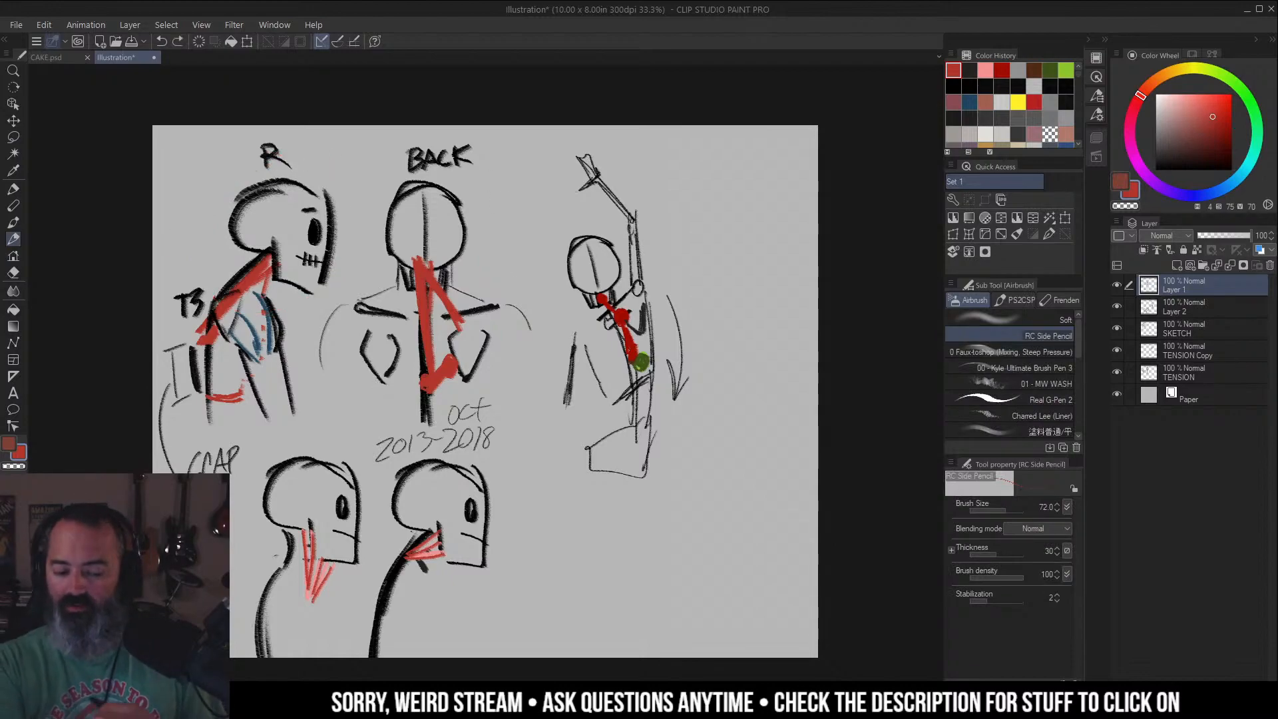
left_click_drag(313, 159, 180, 194)
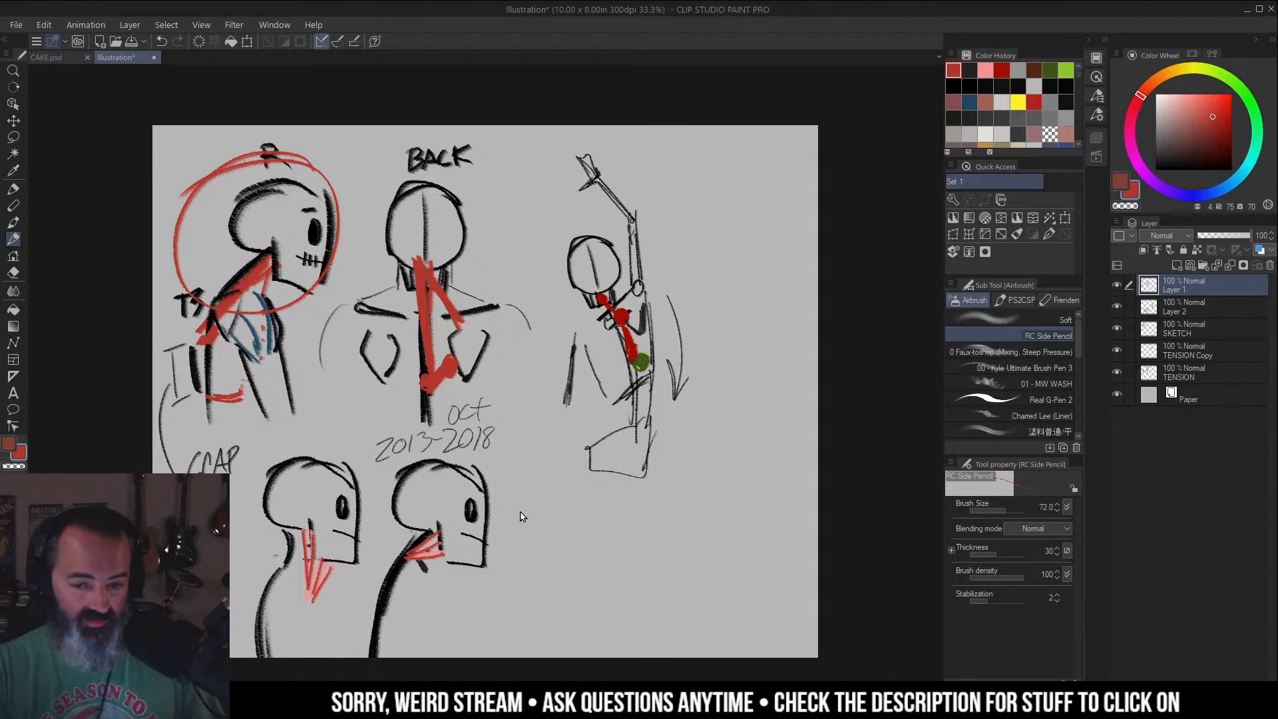
key("ctrl+z")
Draw short vertical red strokes across the neck tension band of the R profile figure.
left_click_drag(503, 529, 499, 480)
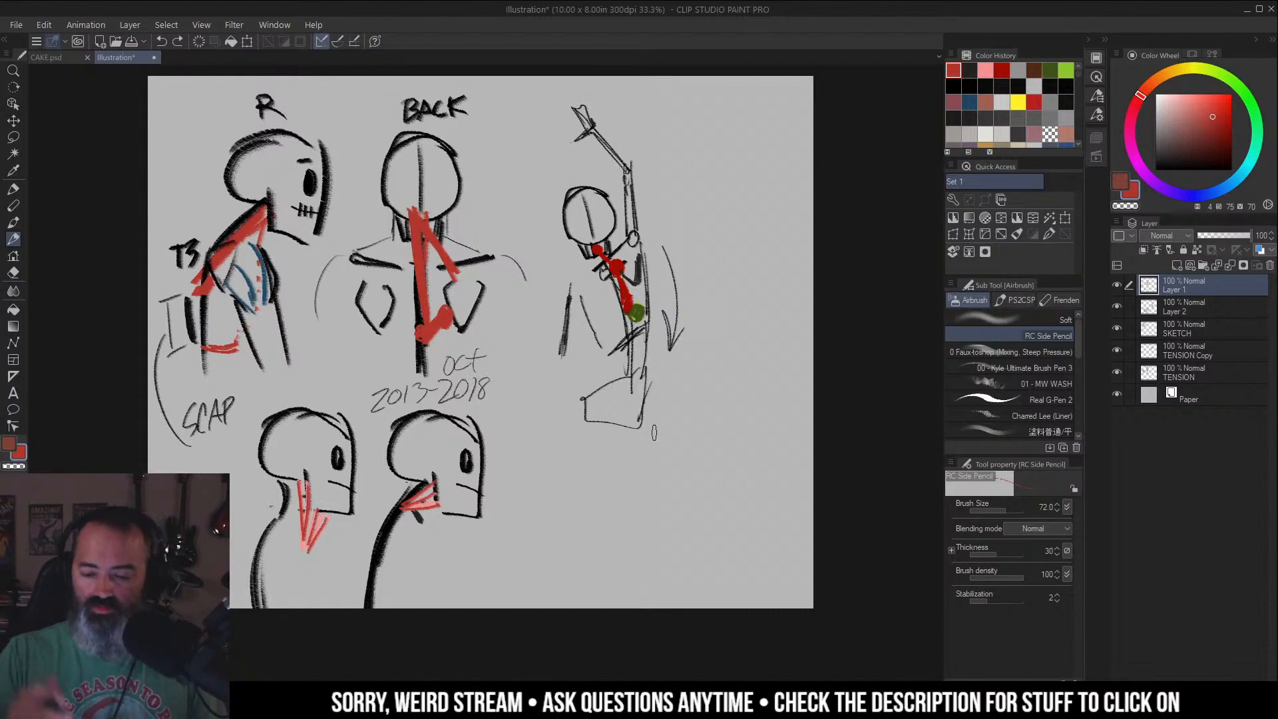
left_click_drag(533, 223, 824, 195)
mouse_move(523, 184)
left_mouse_down()
mouse_move(526, 234)
mouse_move(538, 226)
left_mouse_up()
left_click_drag(544, 166, 558, 248)
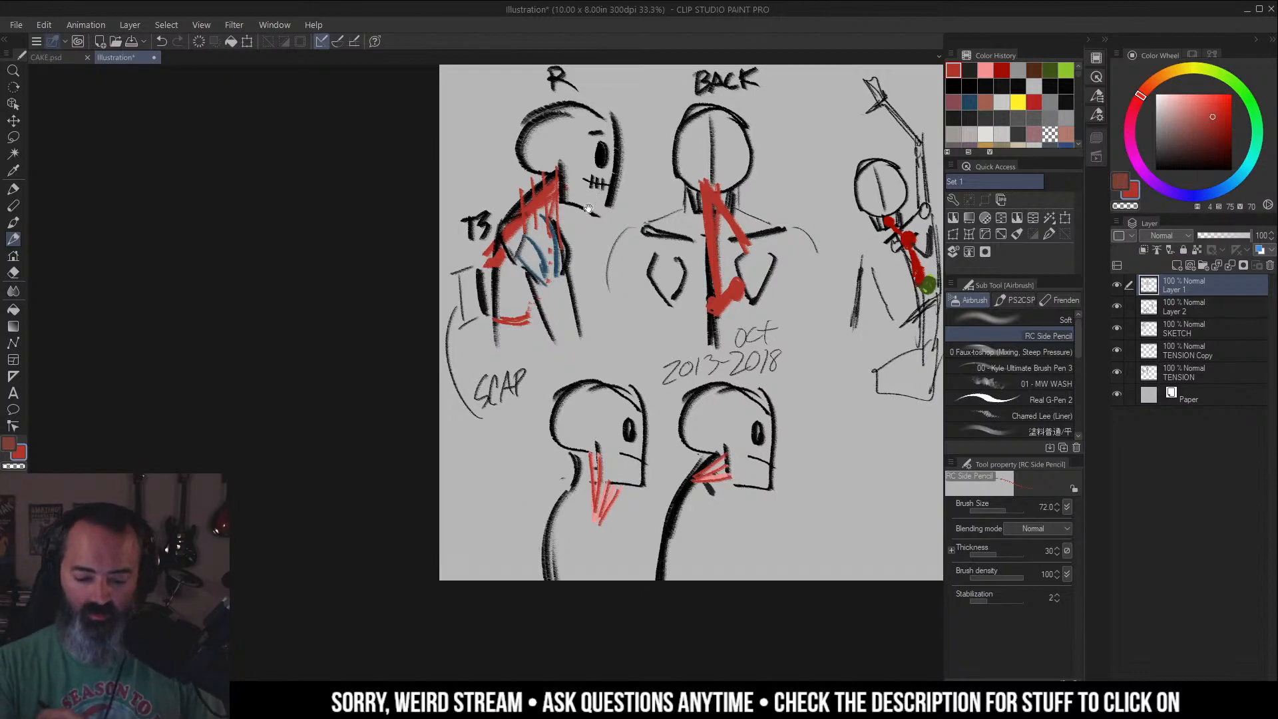
Try red marks around the T3 area of the R profile figure, and undo them.
mouse_move(494, 130)
left_mouse_down()
mouse_move(491, 197)
mouse_move(507, 219)
mouse_move(583, 157)
mouse_move(558, 206)
mouse_move(482, 254)
left_mouse_up()
key("ctrl+z")
key("ctrl+z")
key("ctrl+z")
key("ctrl+z")
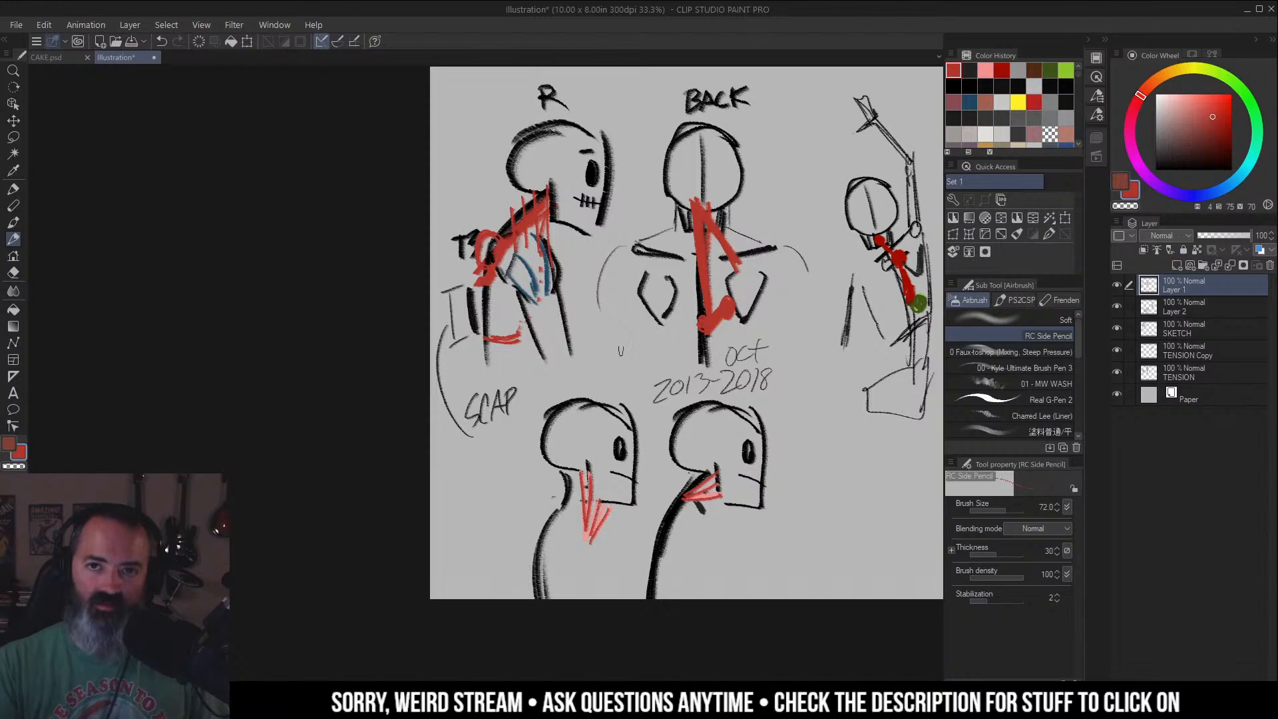
key("ctrl+z")
mouse_move(493, 254)
left_mouse_down()
mouse_move(521, 208)
mouse_move(488, 266)
left_mouse_up()
key("ctrl+z")
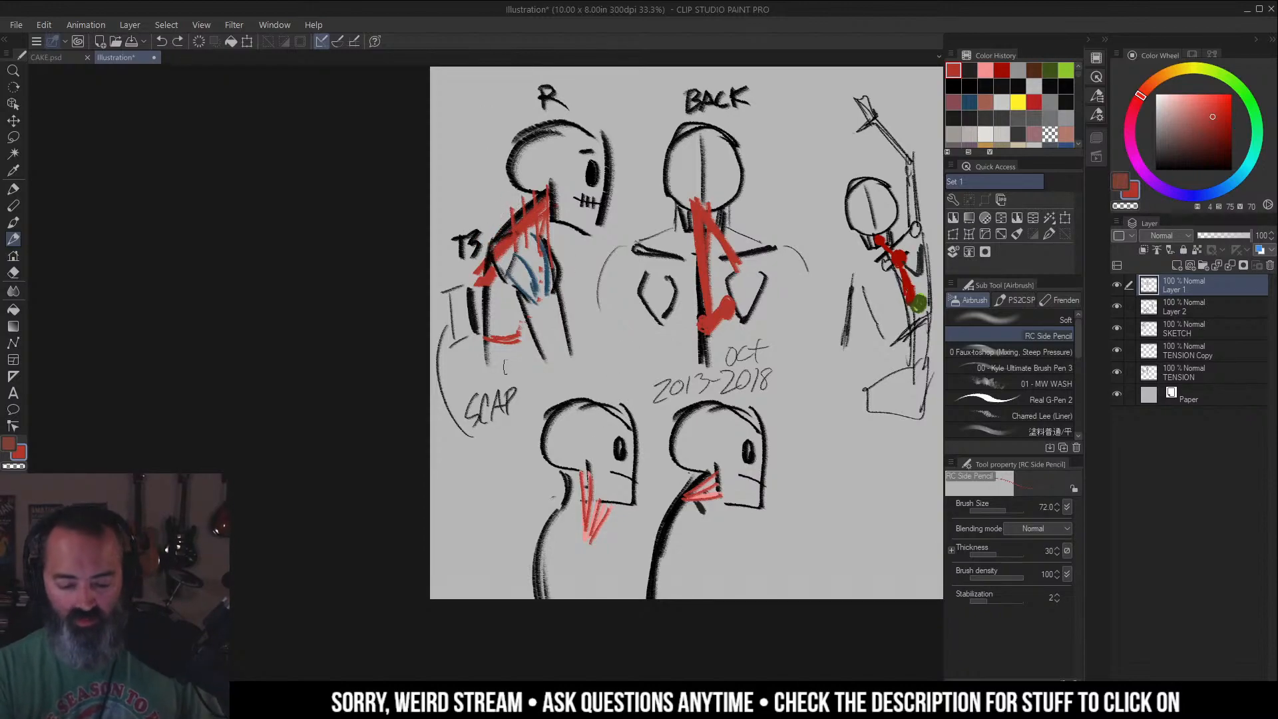
Sample the black of the second lower profile head's eye as the drawing color.
left_click_drag(504, 368, 478, 372)
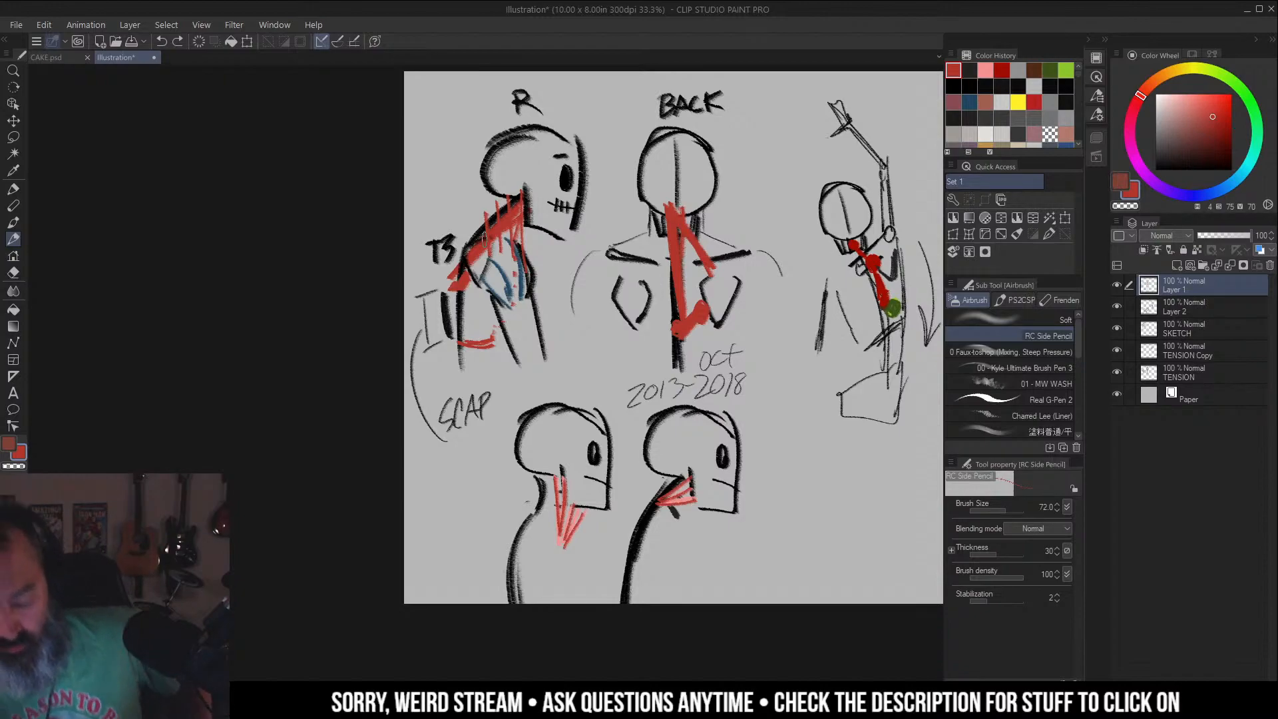
mouse_move(942, 272)
left_mouse_down()
mouse_move(754, 280)
mouse_move(730, 304)
left_mouse_up()
key("r")
right_click(641, 282)
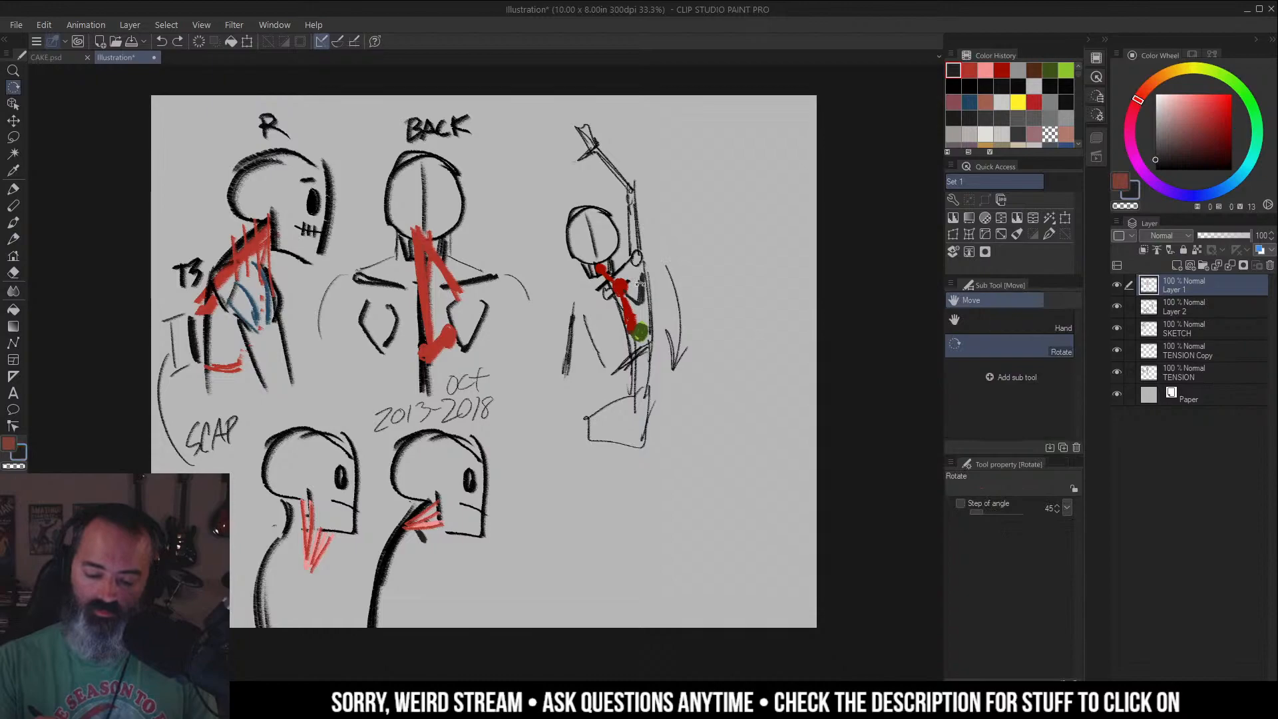
left_click_drag(737, 270, 678, 261)
key("g")
right_click(412, 471)
left_click_drag(493, 448, 706, 291)
left_click_drag(604, 343, 617, 336)
key("r")
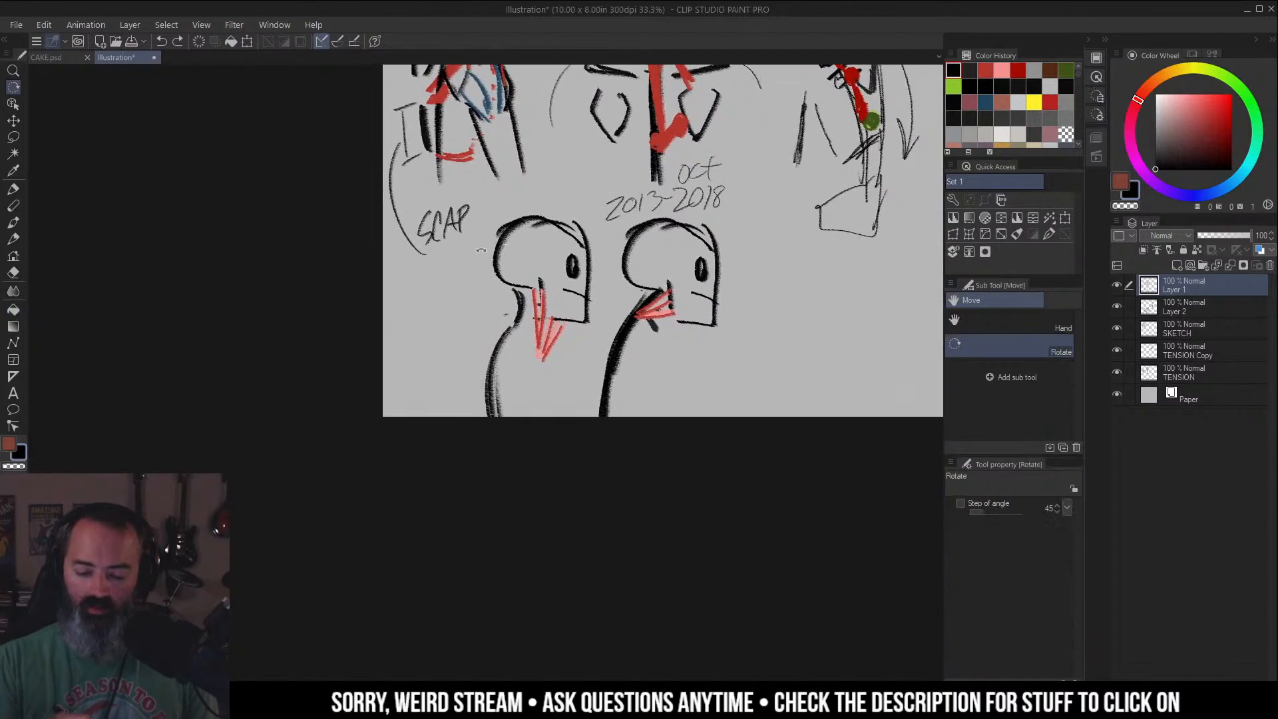
left_click_drag(759, 256, 670, 256)
Check the contents of Layer 1 and Layer 2 by toggling their visibility, and merge Layer 1 into Layer 2.
left_click(1117, 285)
left_click(1117, 285)
left_click(1117, 306)
left_click(1117, 307)
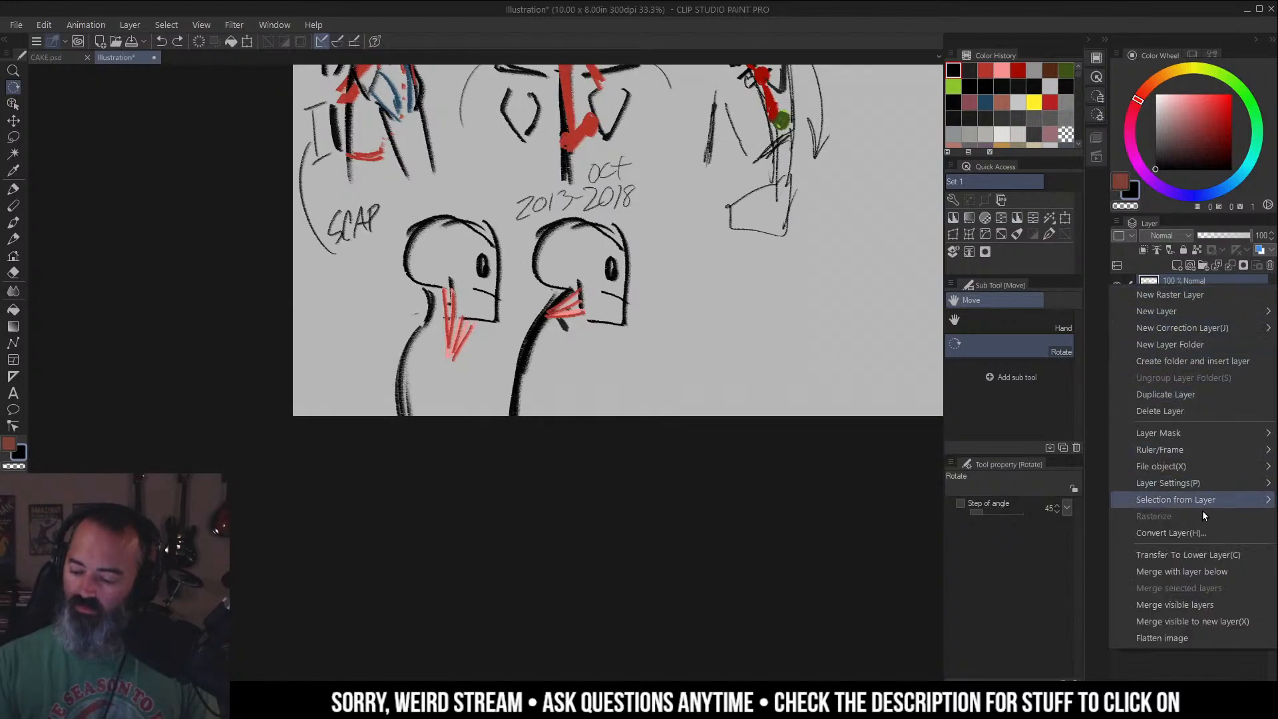
left_click(1198, 572)
Lasso the first lower profile figure with its throat marks and duplicate it onto a new layer.
mouse_move(391, 247)
left_mouse_down()
mouse_move(399, 319)
mouse_move(412, 260)
left_mouse_up()
key("m")
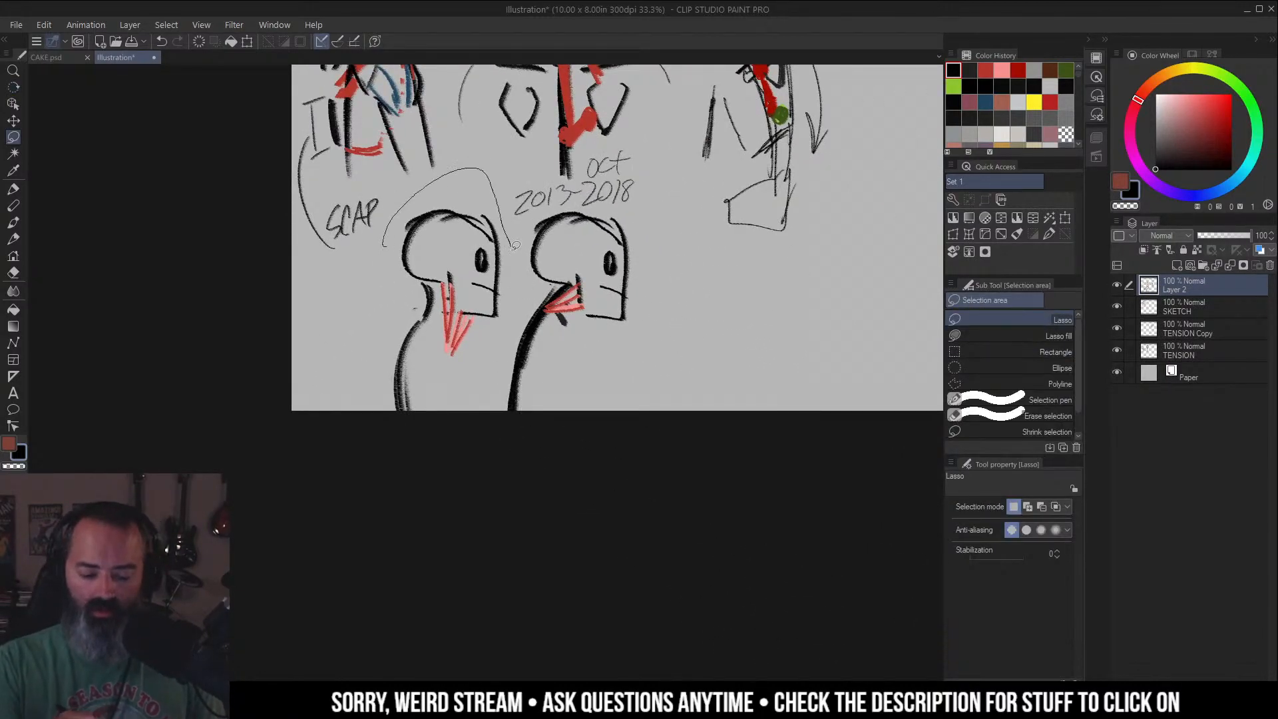
left_click_drag(478, 413, 385, 247)
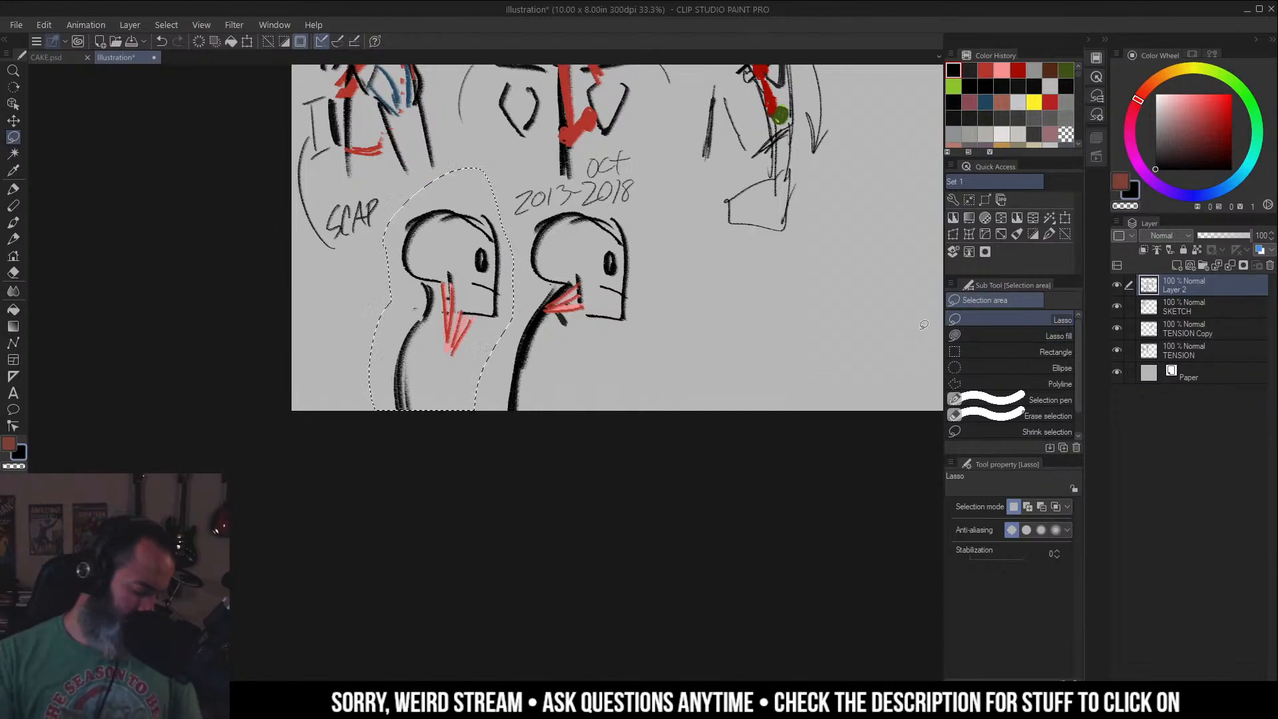
key("ctrl+c")
key("ctrl+v")
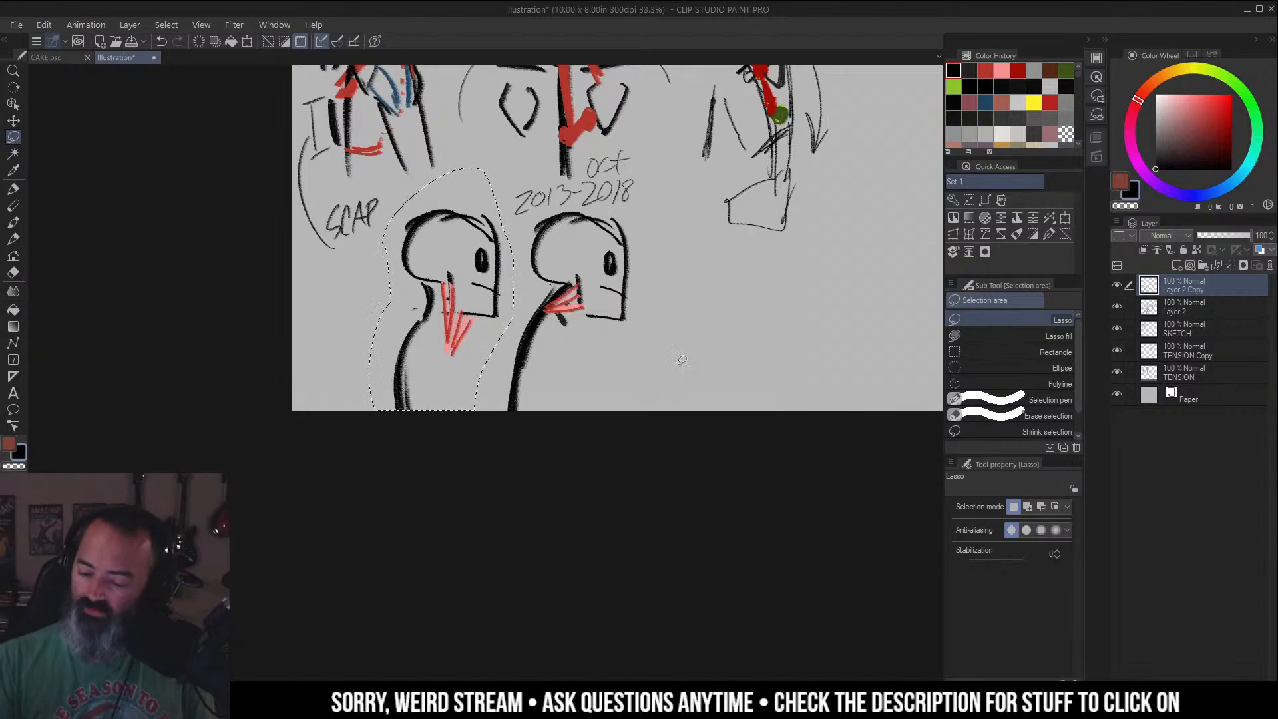
left_click(1117, 285, "alt")
left_click(1118, 285, "alt")
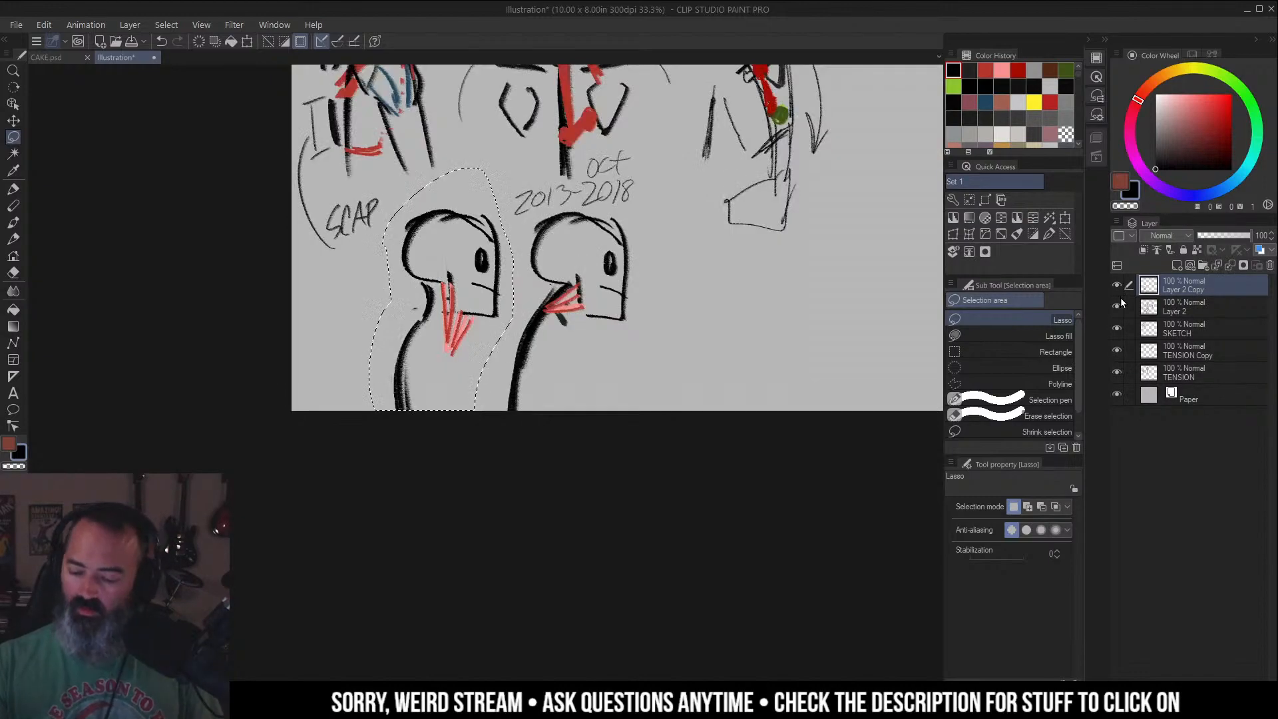
Move the duplicated profile figure horizontally to the right of the second lower profile, and clear the selection.
key("ctrl+t")
left_click_drag(461, 311, 729, 311)
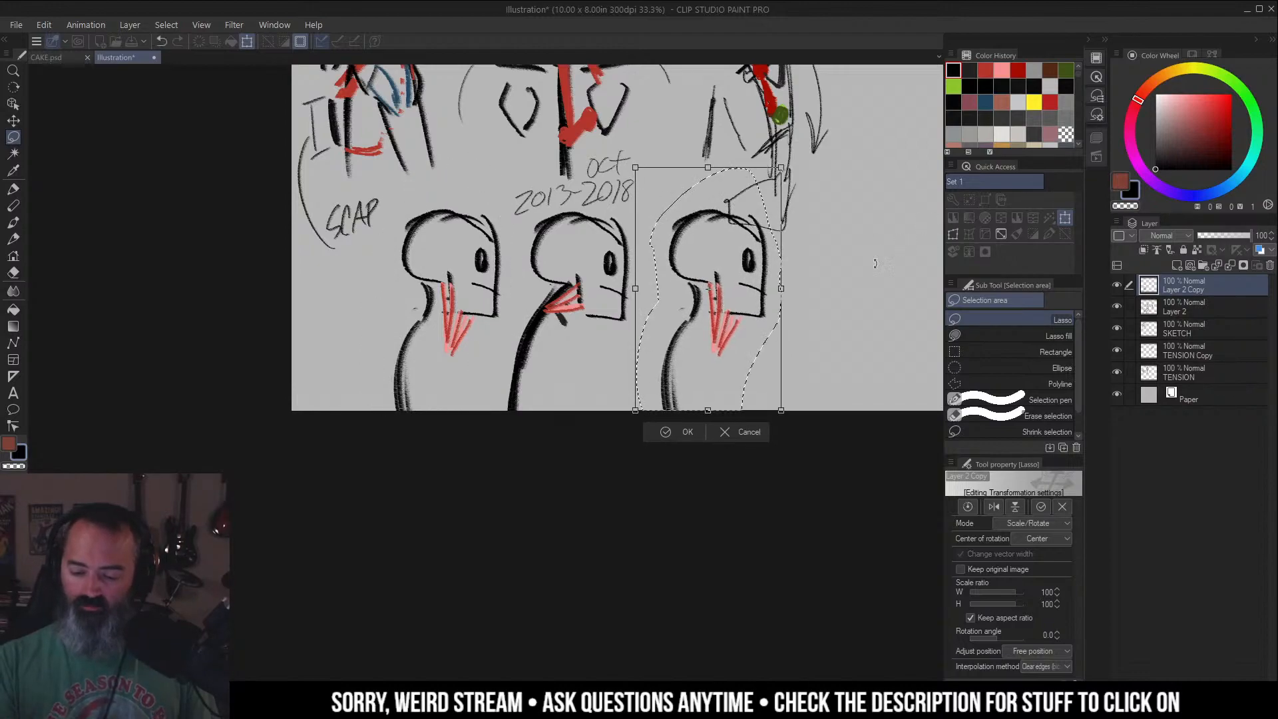
left_click(685, 433)
key("ctrl+d")
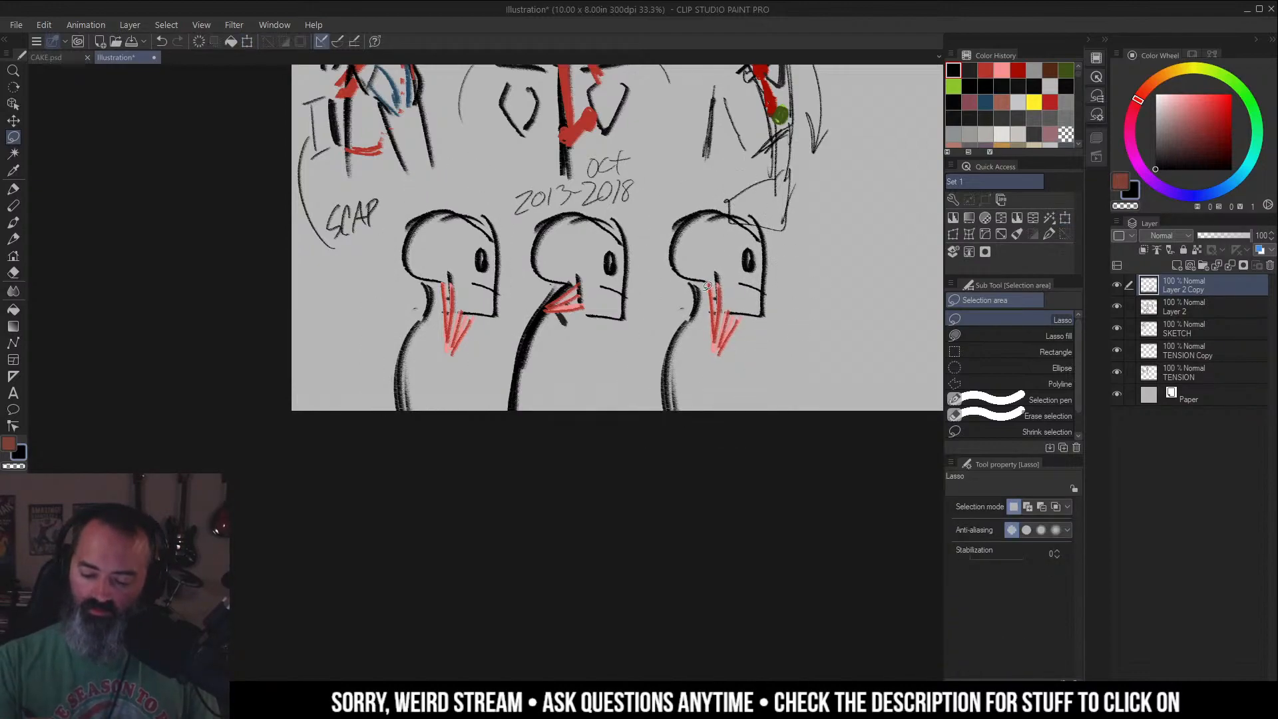
Lasso the red throat fan on the duplicated profile figure and delete it, clearing the selection.
mouse_move(728, 286)
left_mouse_down()
mouse_move(699, 333)
mouse_move(707, 287)
left_mouse_up()
key("Delete")
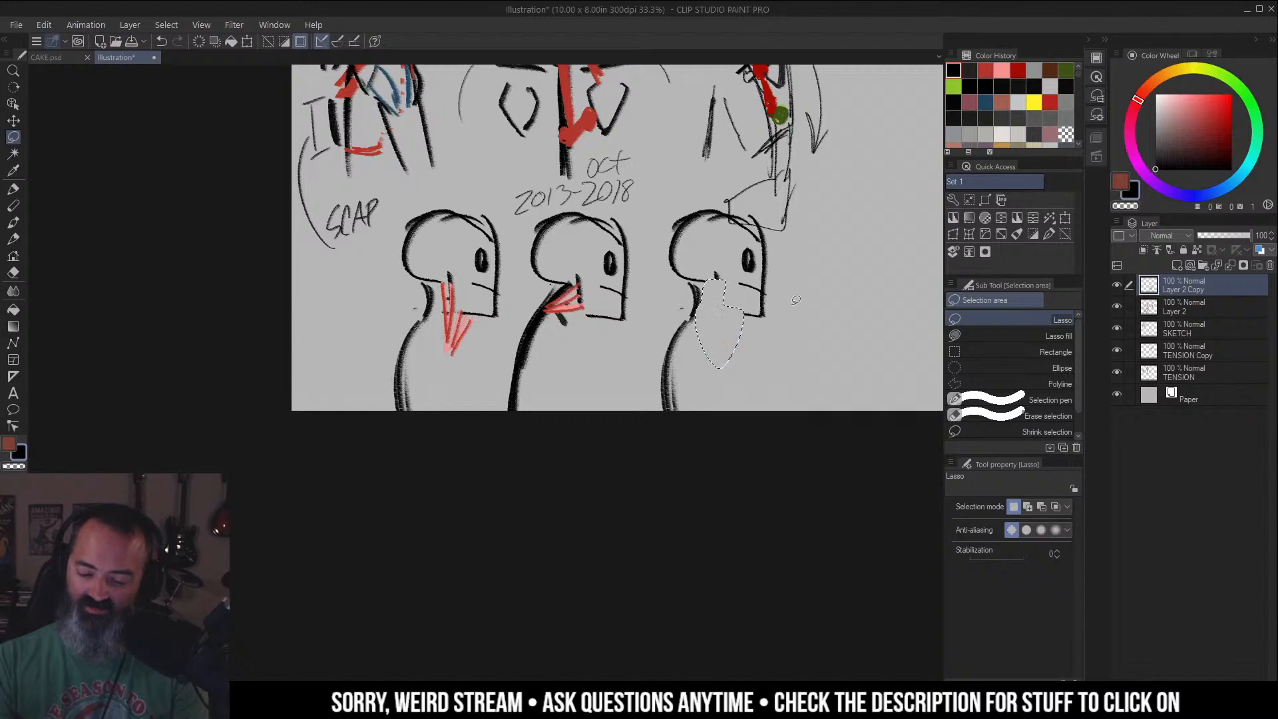
key("ctrl+d")
Redraw the missing jaw lines of the duplicated head in black with the RC Side Pencil at size 84.8.
key("b")
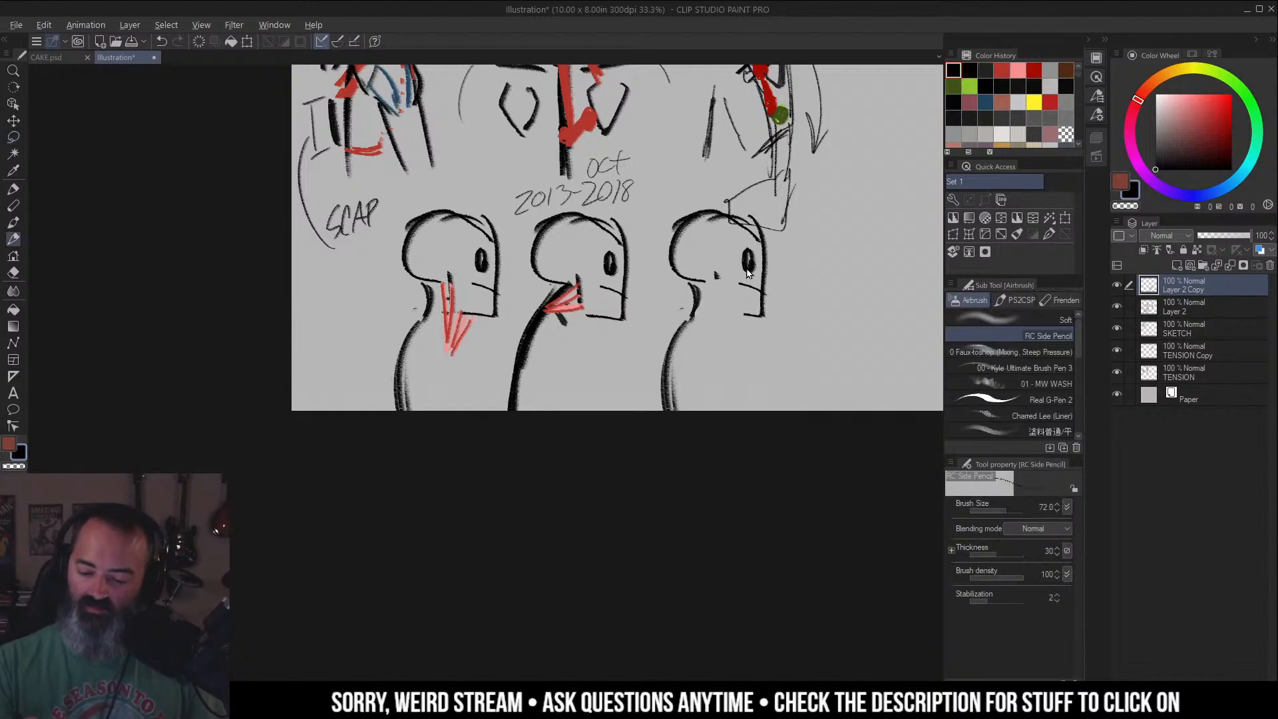
left_click_drag(773, 263, 841, 197)
key("ctrl+z")
key("bracketleft")
left_click_drag(717, 272, 753, 316)
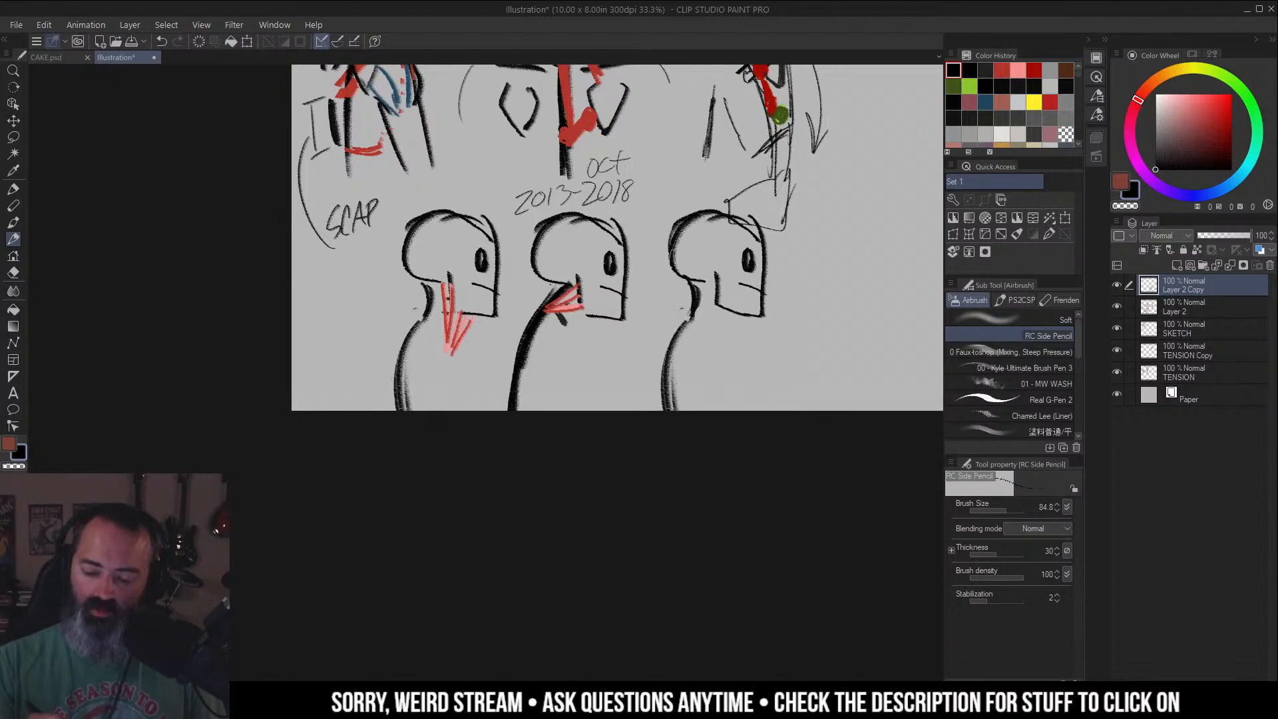
left_click_drag(700, 266, 713, 281)
key("ctrl+z")
key("ctrl+z")
key("ctrl+z")
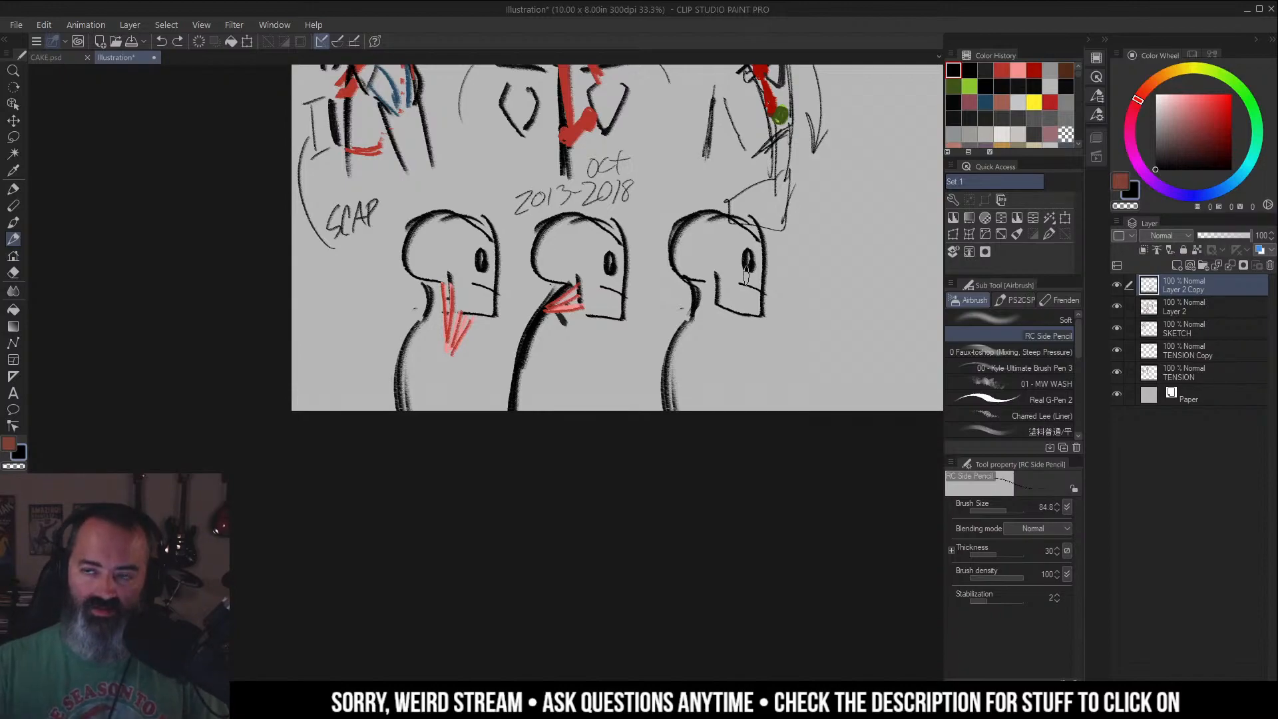
Smooth the back-of-neck line on the duplicated figure with sampled near-black and trim it with transparent color.
left_click(700, 292, "alt")
left_click_drag(698, 293, 682, 335)
key("c")
left_click_drag(703, 287, 686, 336)
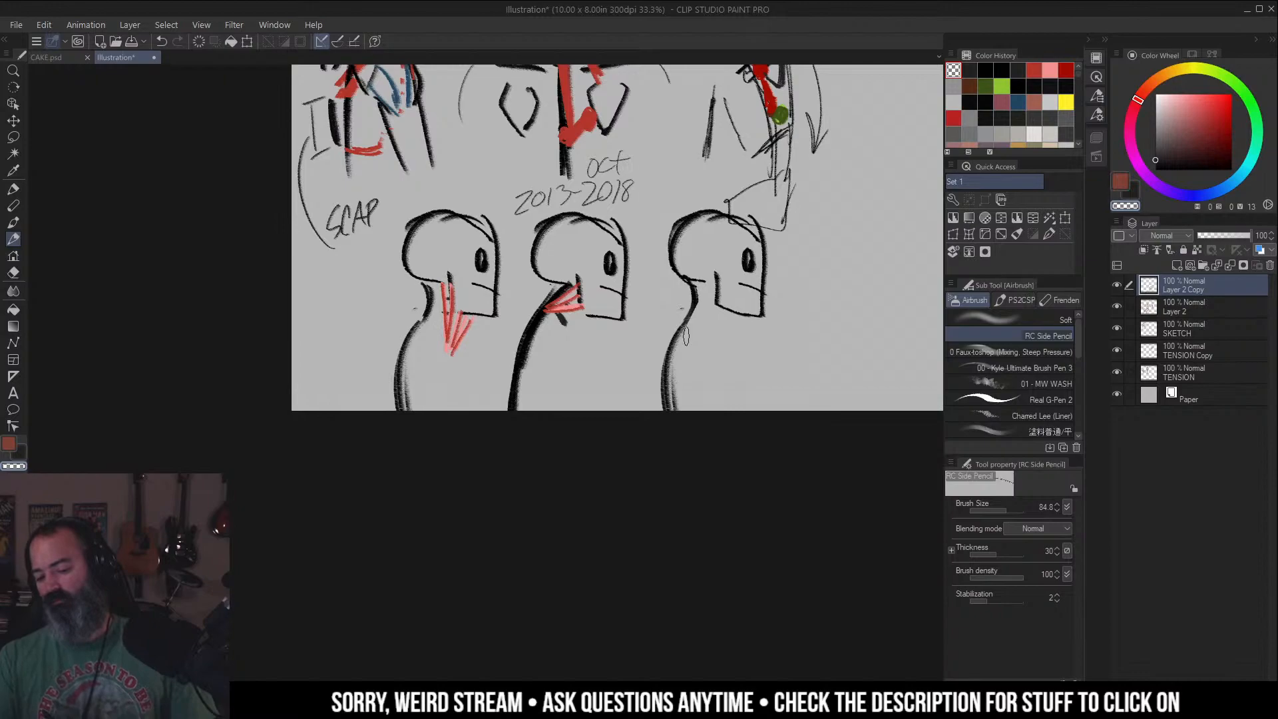
Sample the blue from the R profile figure and draw curved vertical strokes in the duplicated figure's upper chest.
left_click_drag(732, 260, 748, 370)
left_click(418, 201, "alt")
left_click_drag(778, 299, 725, 194)
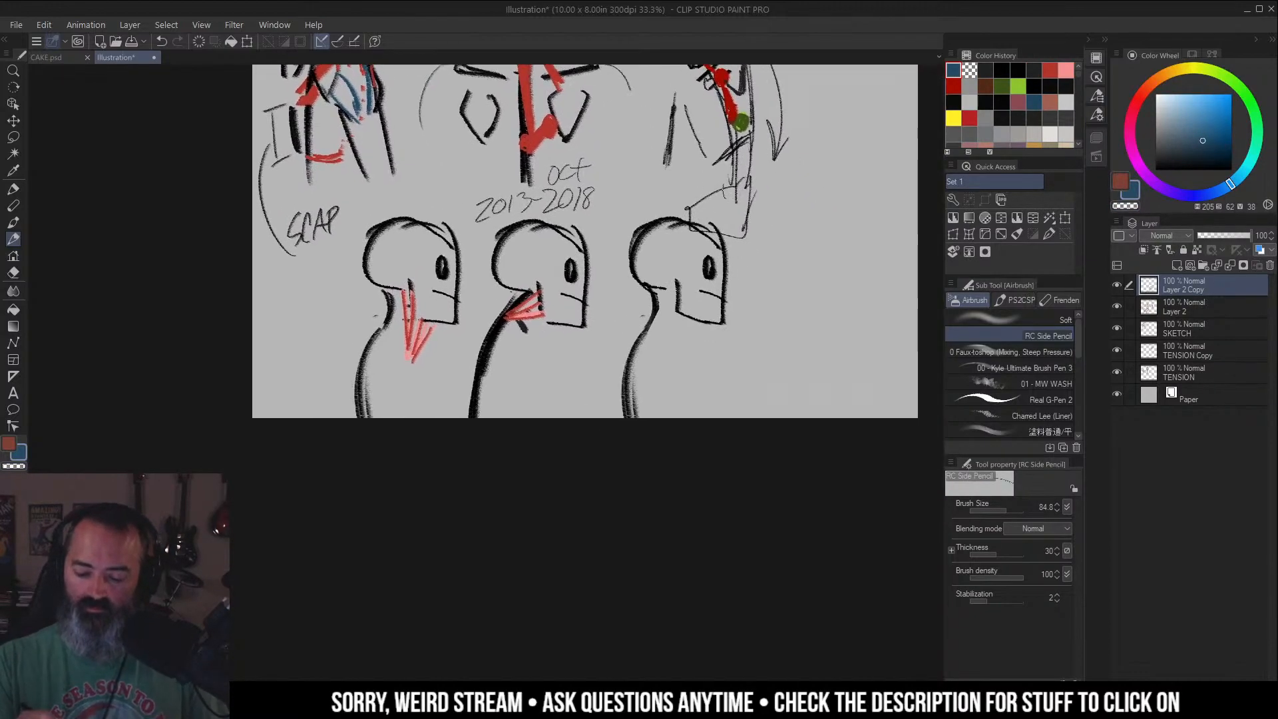
mouse_move(650, 322)
left_mouse_down()
mouse_move(632, 380)
mouse_move(687, 390)
left_mouse_up()
left_click_drag(686, 343, 674, 399)
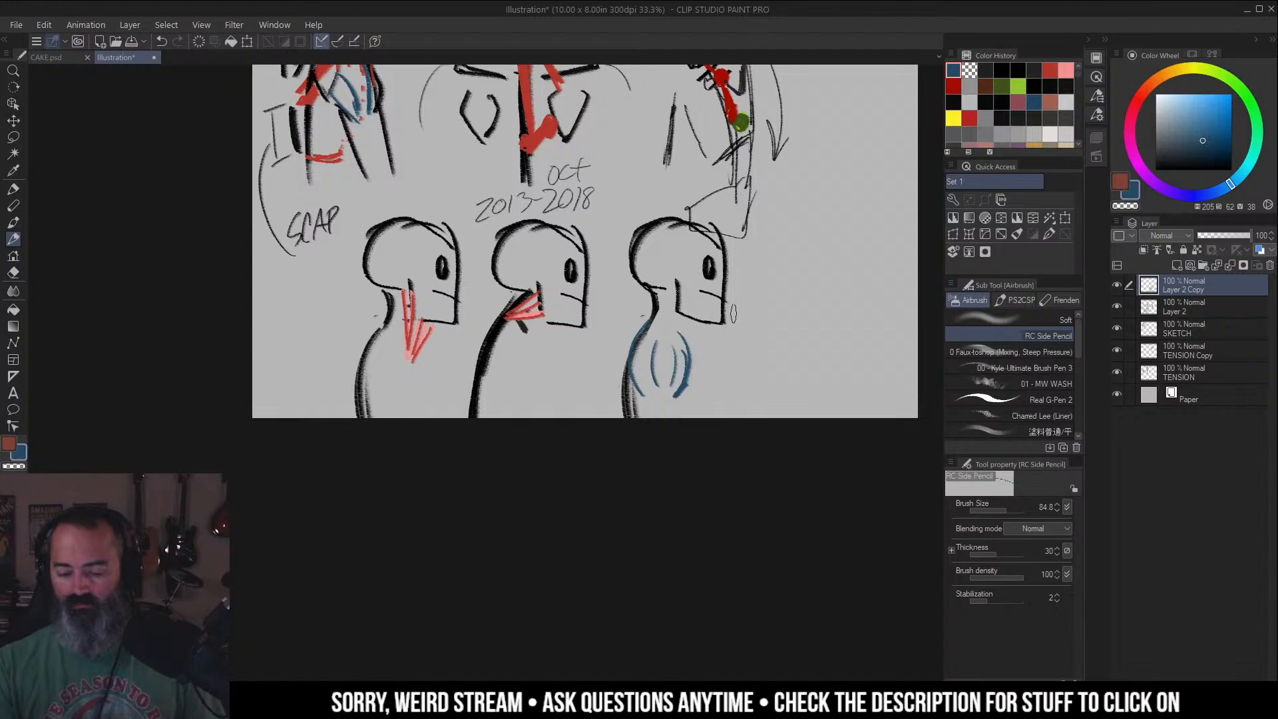
Lasso the entire third profile figure and move it up and to the right, returning to the RC Side Pencil.
key("m")
mouse_move(619, 246)
left_mouse_down()
mouse_move(673, 203)
mouse_move(715, 215)
mouse_move(742, 301)
mouse_move(662, 436)
mouse_move(619, 246)
left_mouse_up()
key("ctrl+t")
mouse_move(704, 282)
left_mouse_down()
mouse_move(827, 231)
mouse_move(813, 233)
left_mouse_up()
key("Return")
key("b")
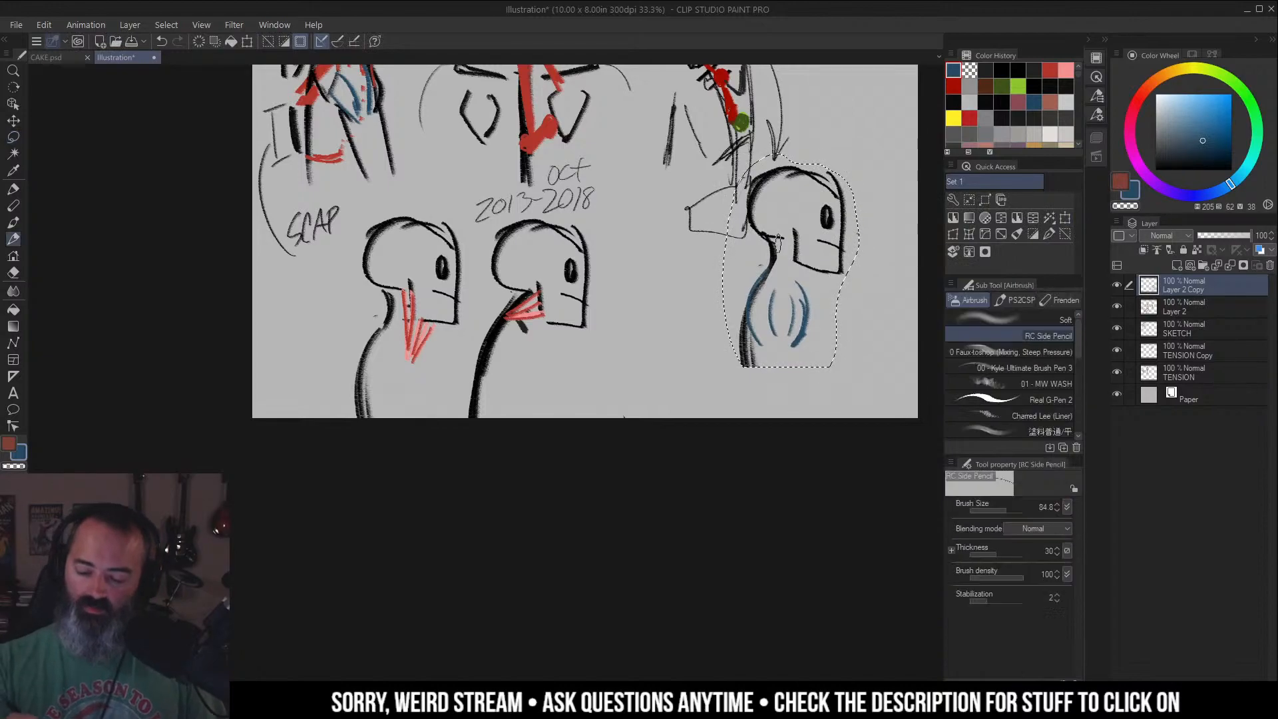
Deselect the third profile figure and draw near-black strokes along its neck and at the lower end of its back line.
key("m")
left_click(778, 246)
key("b")
left_click(774, 251, "alt")
left_click_drag(776, 244, 766, 269)
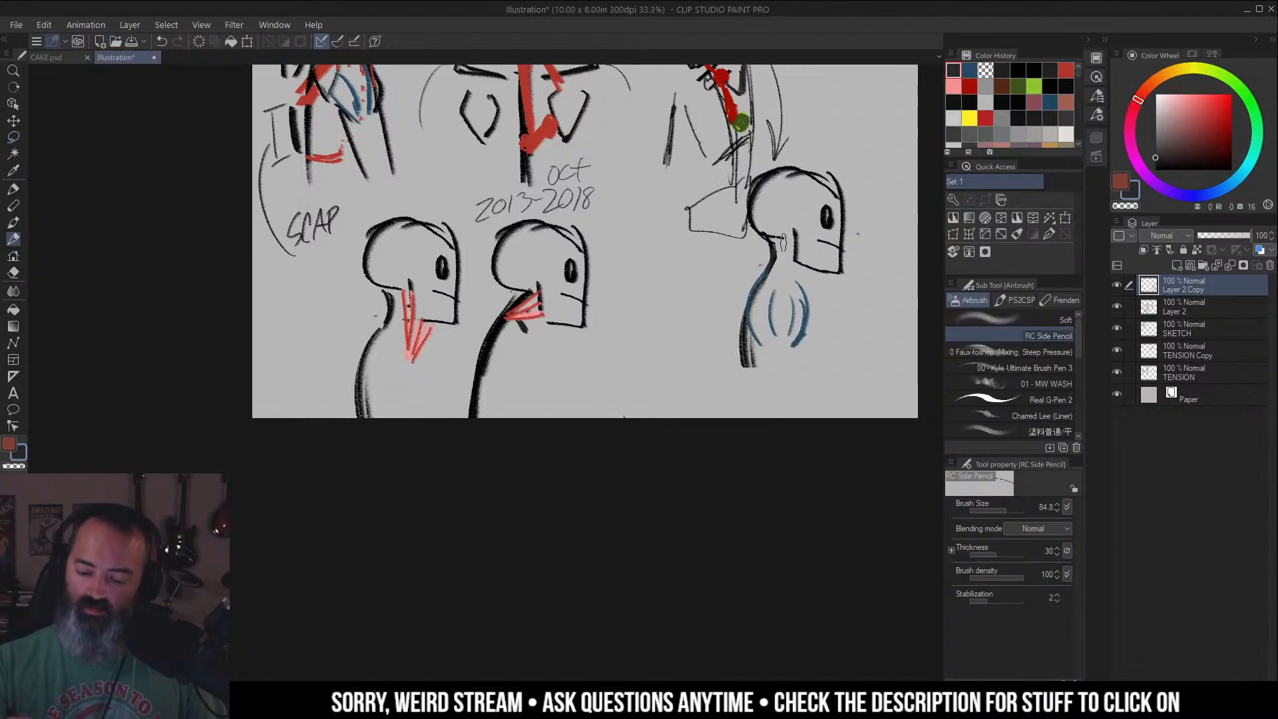
mouse_move(777, 237)
left_mouse_down()
mouse_move(773, 300)
mouse_move(776, 283)
left_mouse_up()
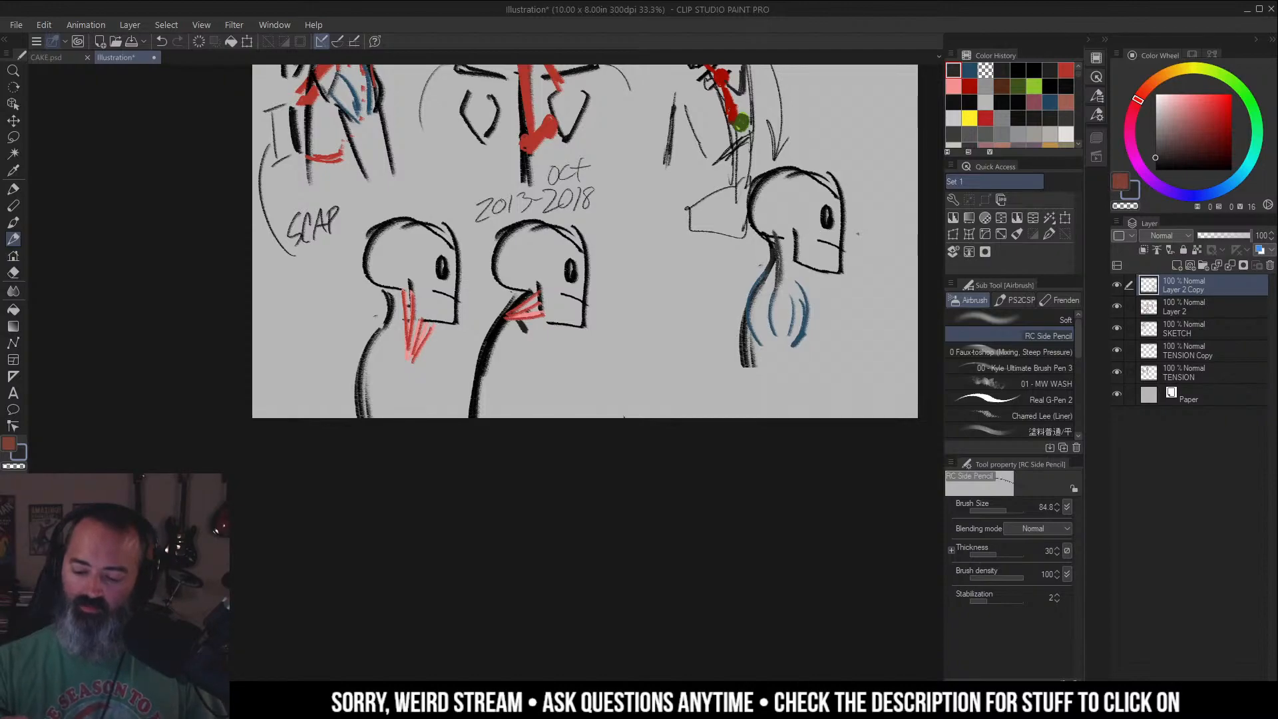
left_click_drag(749, 346, 752, 372)
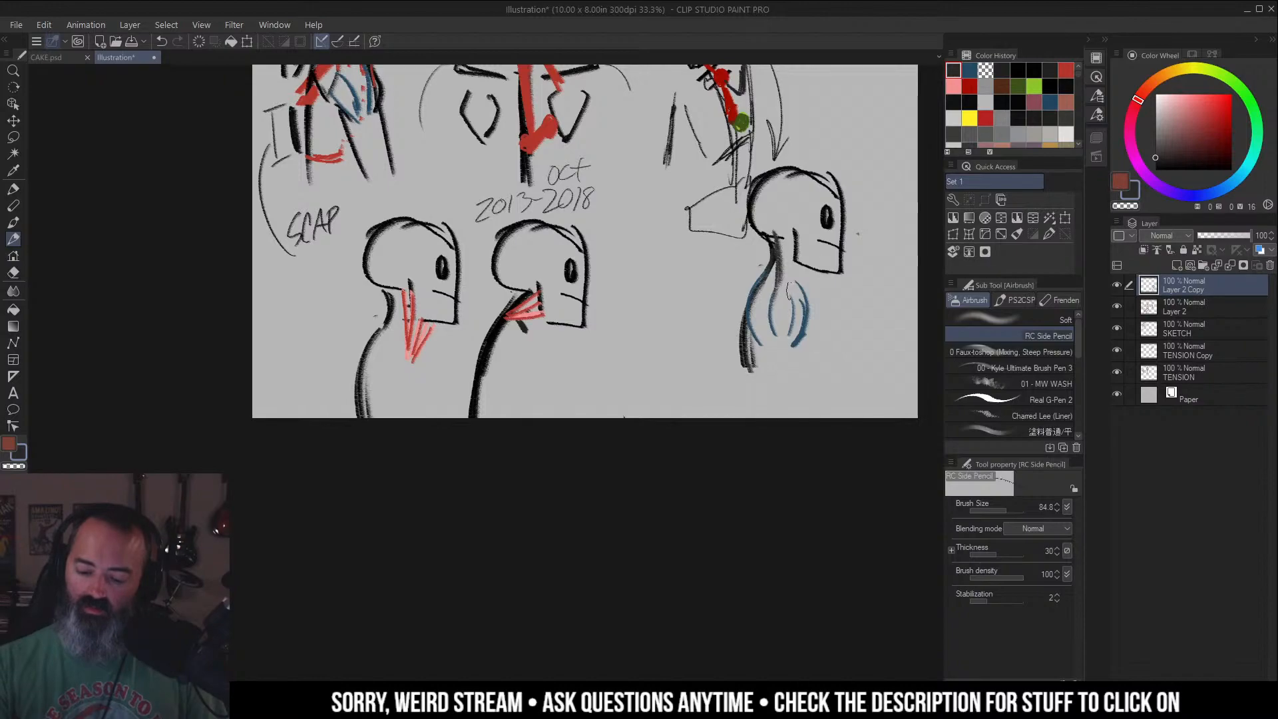
Draw a straight line in sampled red from the third profile's jaw corner diagonally to its upper back.
left_click(545, 128, "alt")
mouse_move(798, 258)
left_mouse_down()
mouse_move(745, 341)
mouse_move(750, 367)
left_mouse_up()
left_click(748, 351, "alt")
left_click(755, 329, "alt")
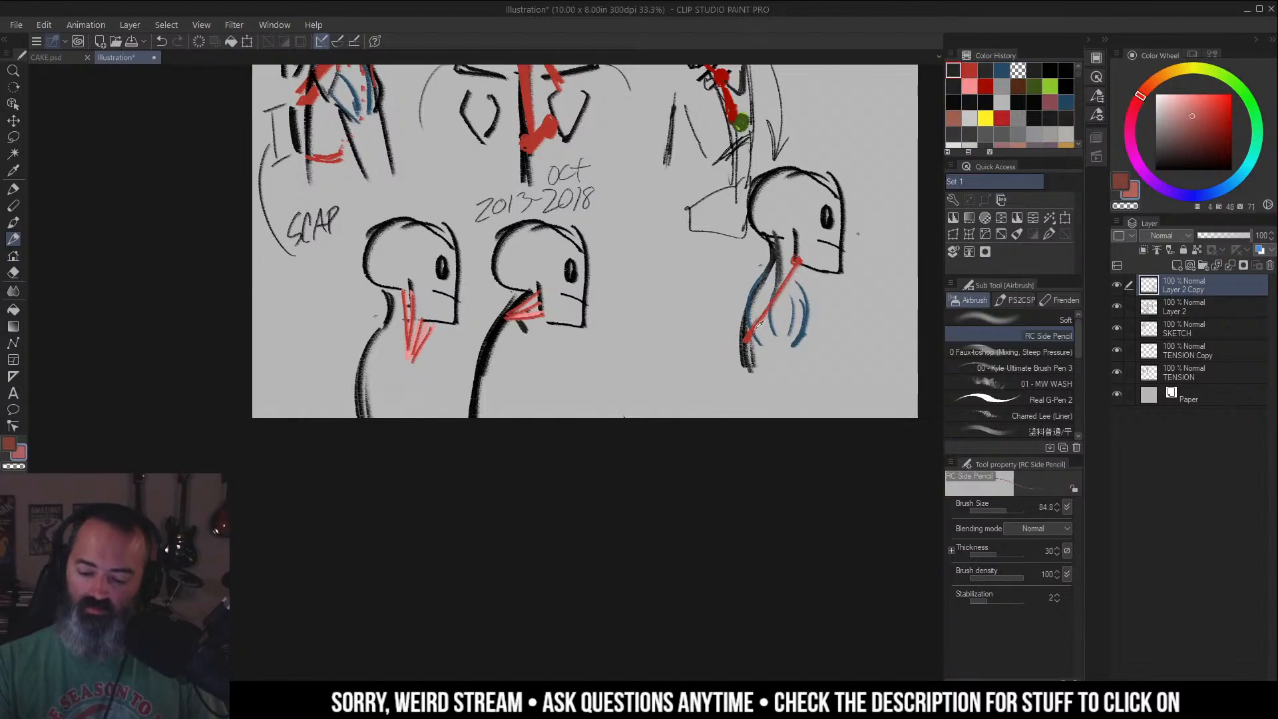
Add short radiating marks in sampled dark red around the lower back of the third profile figure.
left_click(754, 343, "alt")
left_click_drag(747, 359, 766, 384)
left_click_drag(714, 329, 729, 341)
left_click_drag(711, 346, 730, 366)
left_click_drag(719, 368, 746, 383)
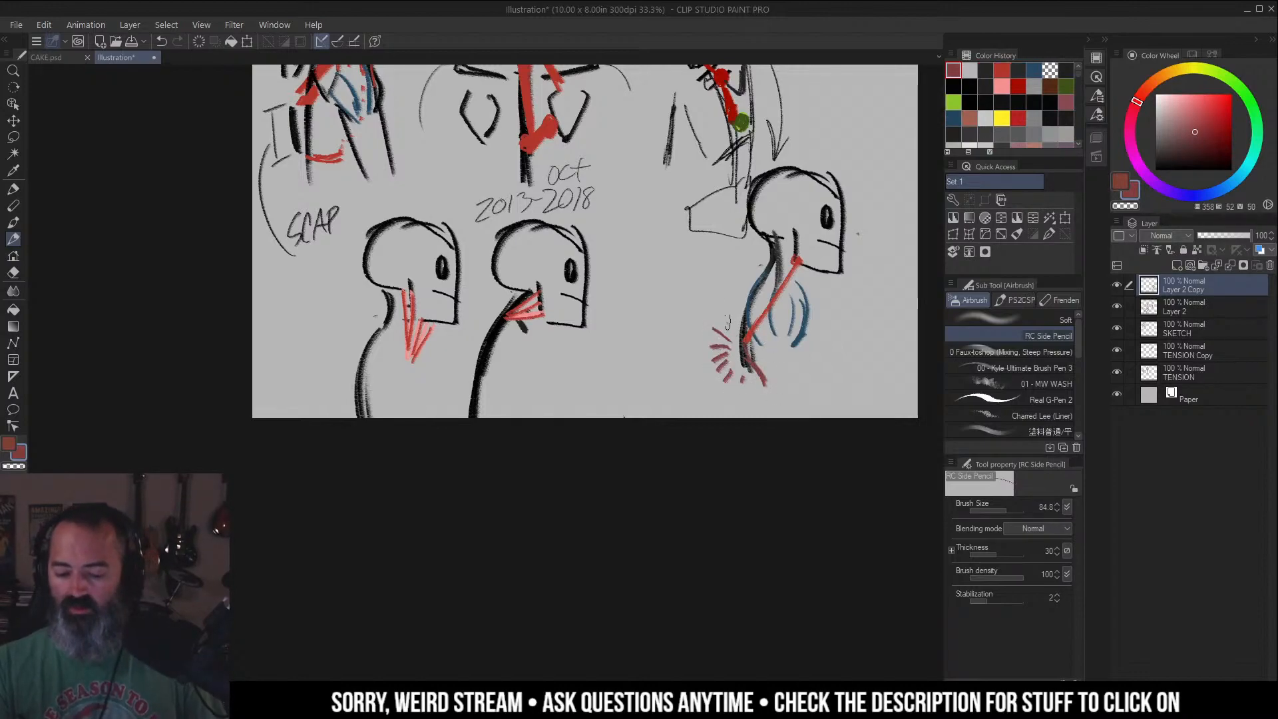
Try a sampled dark-grey stroke along the third profile's upper back and curved strokes over its chest, undoing the chest curves.
key("ctrl+minus")
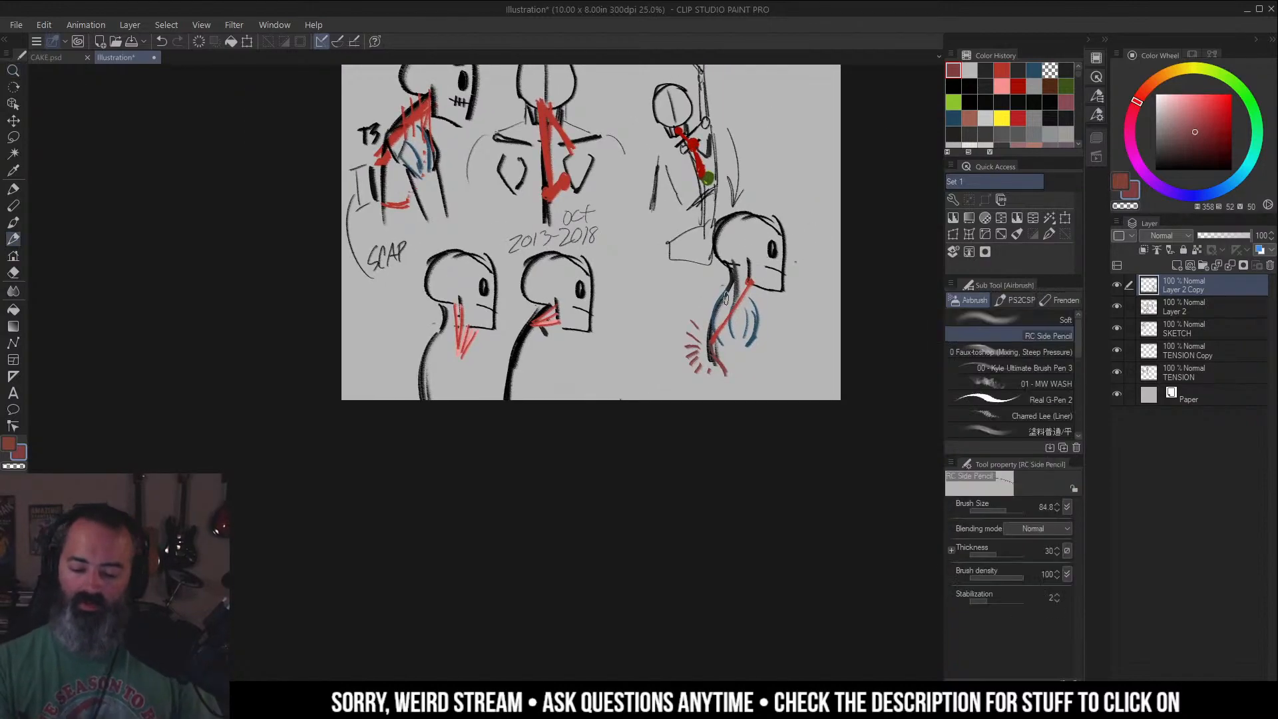
left_click(736, 273, "alt")
mouse_move(724, 286)
left_mouse_down()
mouse_move(714, 338)
mouse_move(741, 287)
mouse_move(735, 260)
left_mouse_up()
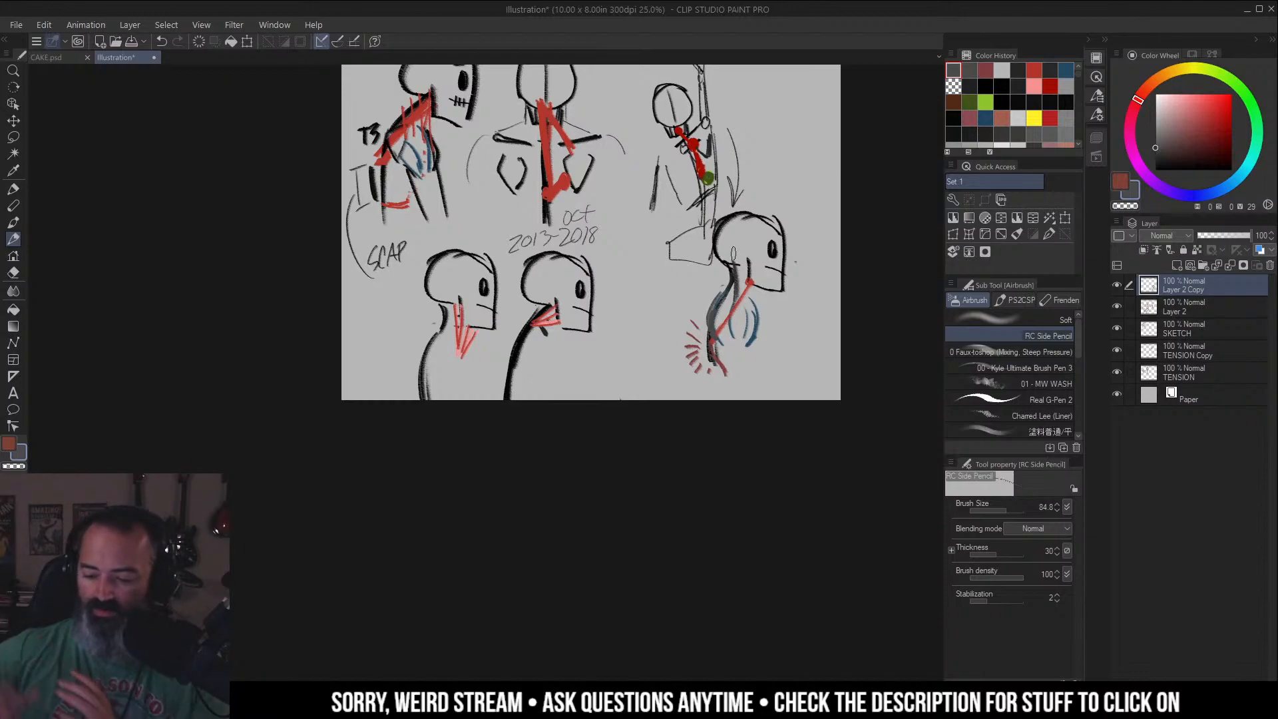
mouse_move(719, 306)
left_mouse_down()
mouse_move(751, 310)
mouse_move(745, 331)
left_mouse_up()
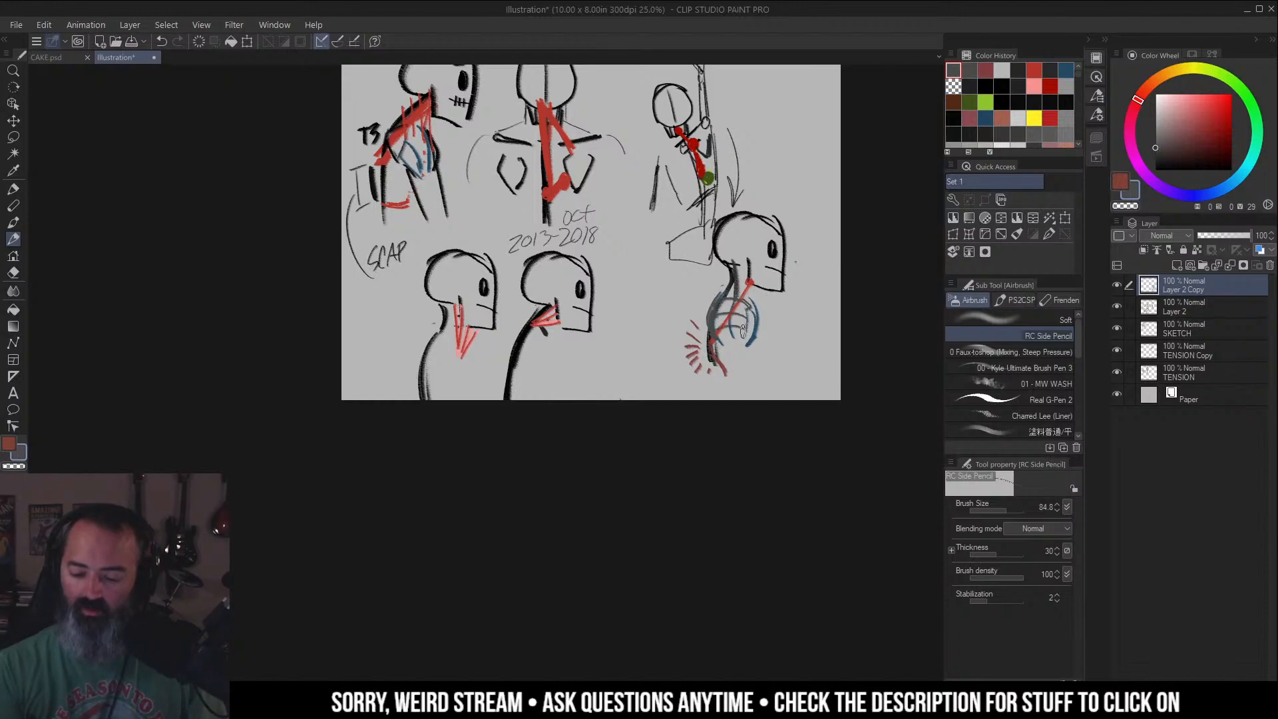
key("ctrl+z")
key("ctrl+z")
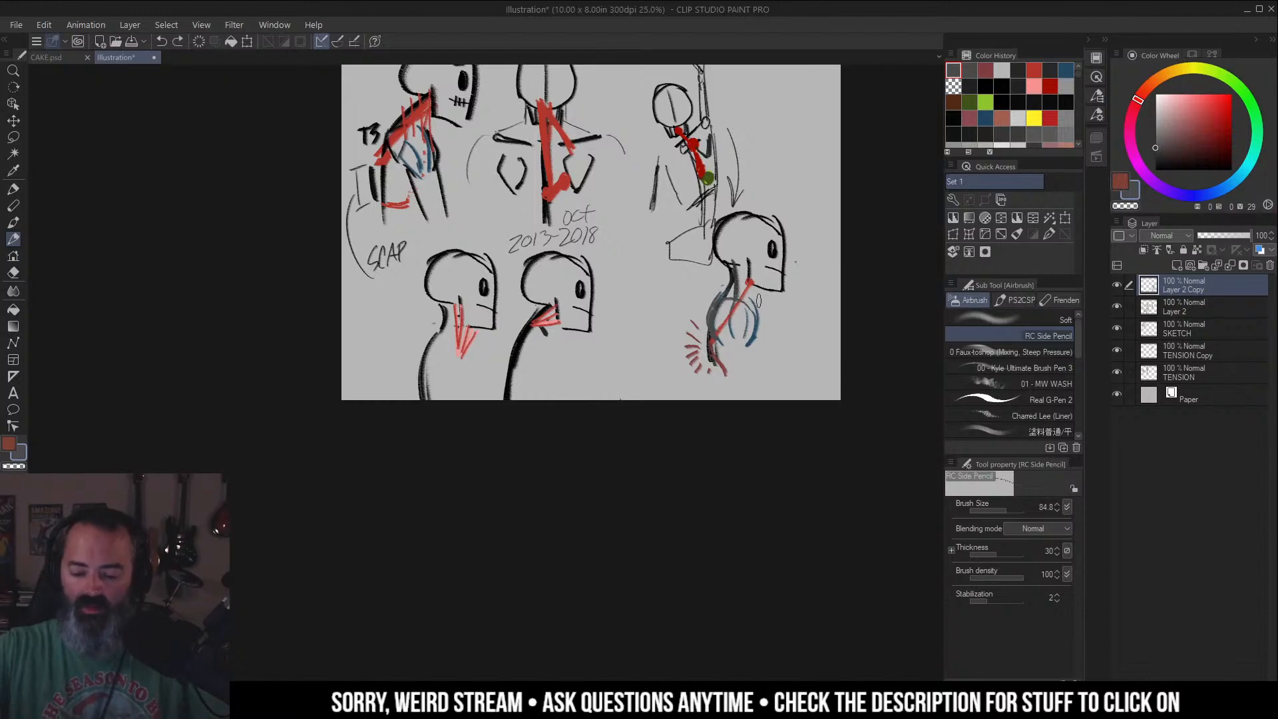
key("ctrl+z")
left_click_drag(800, 284, 748, 305)
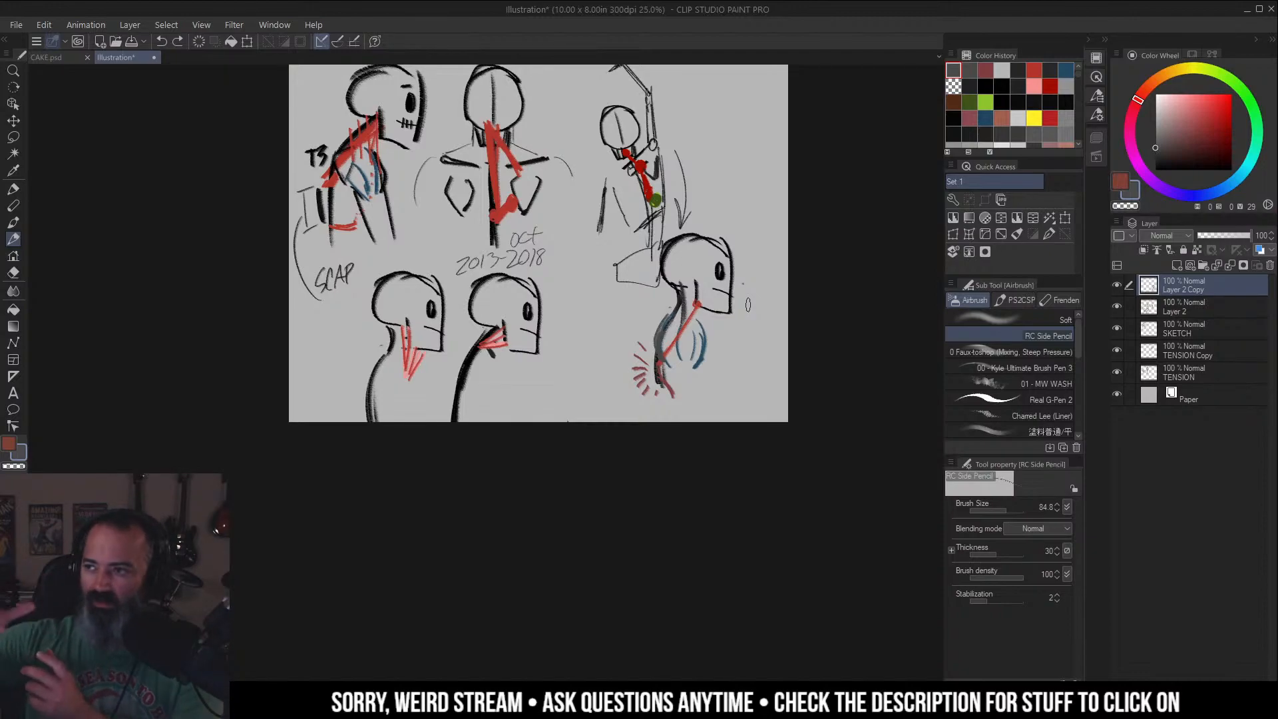
left_click_drag(655, 350, 645, 351)
key("ctrl+z")
left_click_drag(802, 354, 789, 370)
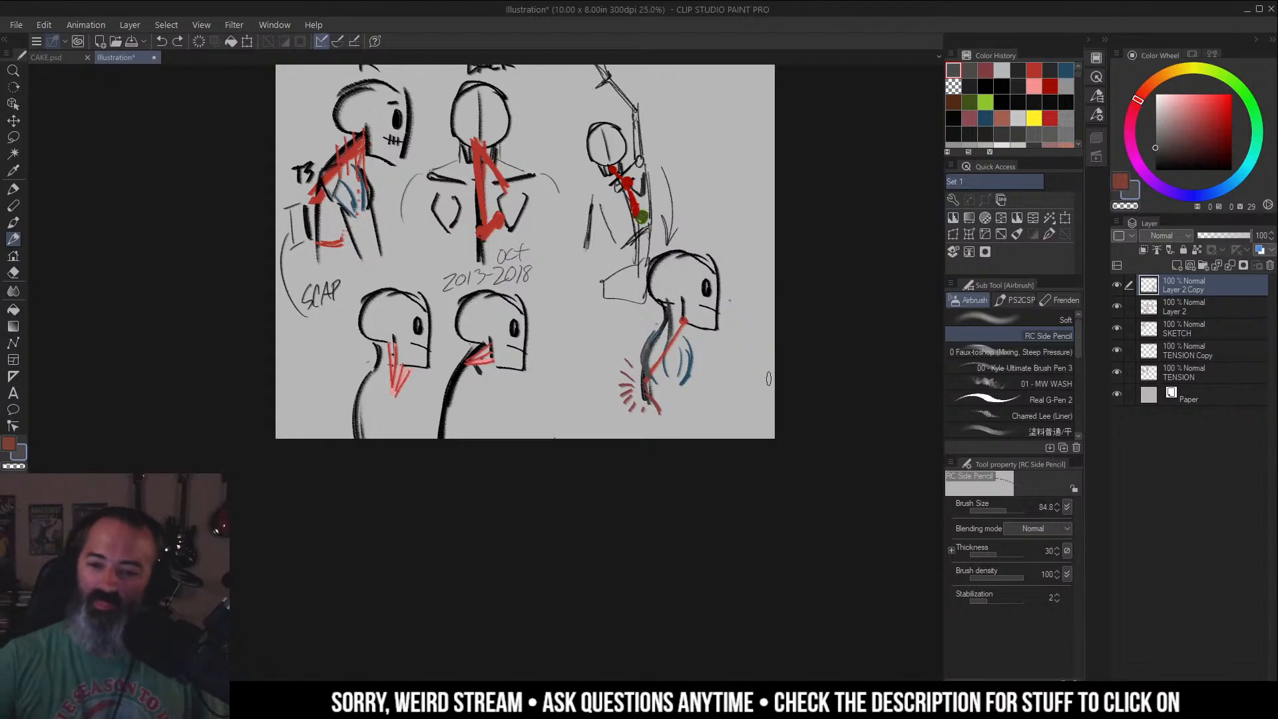
left_click_drag(724, 154, 745, 154)
key("l")
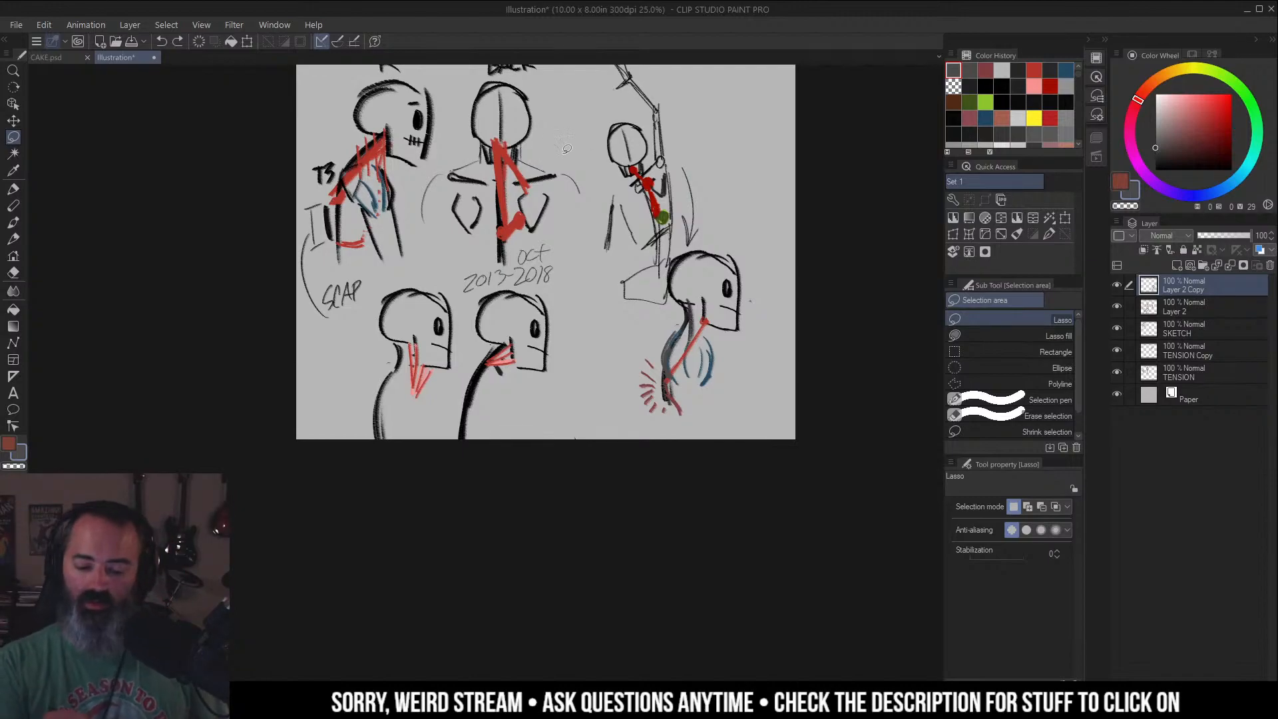
key("ctrl+space")
left_click(545, 175)
mouse_move(546, 175)
left_mouse_down()
mouse_move(566, 266)
mouse_move(530, 251)
mouse_move(573, 278)
left_mouse_up()
Try test strokes in yellow-green and cyan on the back-view figure with the RC Side Pencil.
key("b")
left_click(1205, 107)
left_click(1217, 73)
left_click(1216, 103)
key("ctrl+z")
key("ctrl+z")
key("ctrl+z")
left_click(1250, 162)
mouse_move(517, 217)
left_mouse_down()
mouse_move(582, 276)
mouse_move(531, 260)
left_mouse_up()
key("ctrl+z")
key("ctrl+z")
Pick a dark magenta and hatch crossing lines from the back-view figure's neck and spine over the right shoulder blade.
left_click(1221, 143)
left_click(1130, 137)
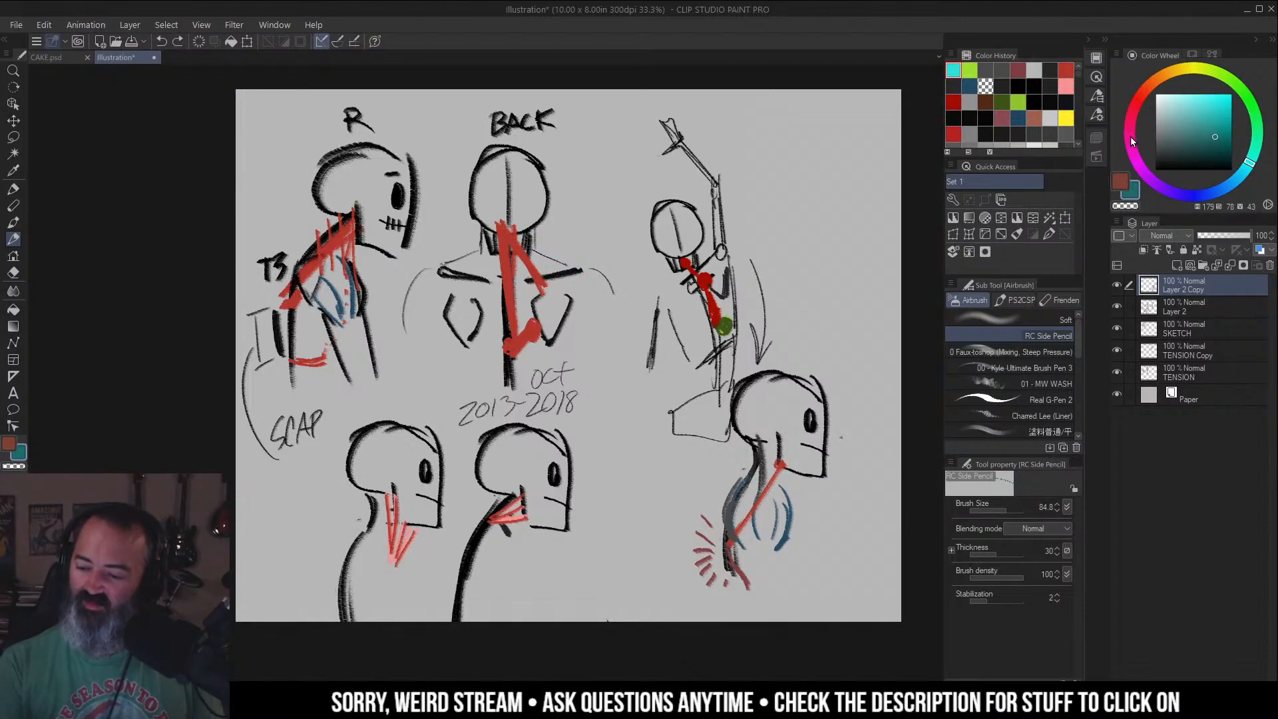
left_click(1215, 137)
left_click_drag(514, 223, 585, 272)
mouse_move(504, 245)
left_mouse_down()
mouse_move(584, 272)
mouse_move(566, 309)
left_mouse_up()
left_click_drag(514, 343, 562, 321)
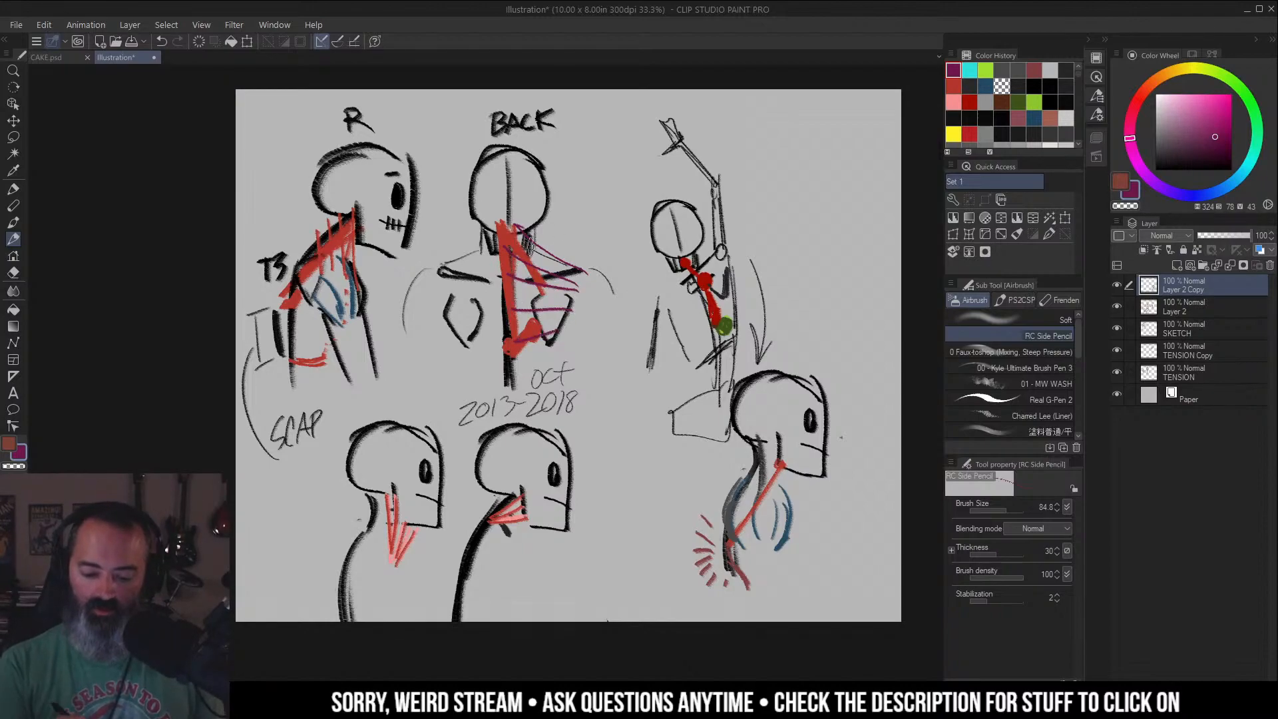
left_click_drag(508, 247, 533, 339)
left_click_drag(509, 249, 564, 325)
mouse_move(523, 233)
left_mouse_down()
mouse_move(566, 286)
mouse_move(591, 292)
left_mouse_up()
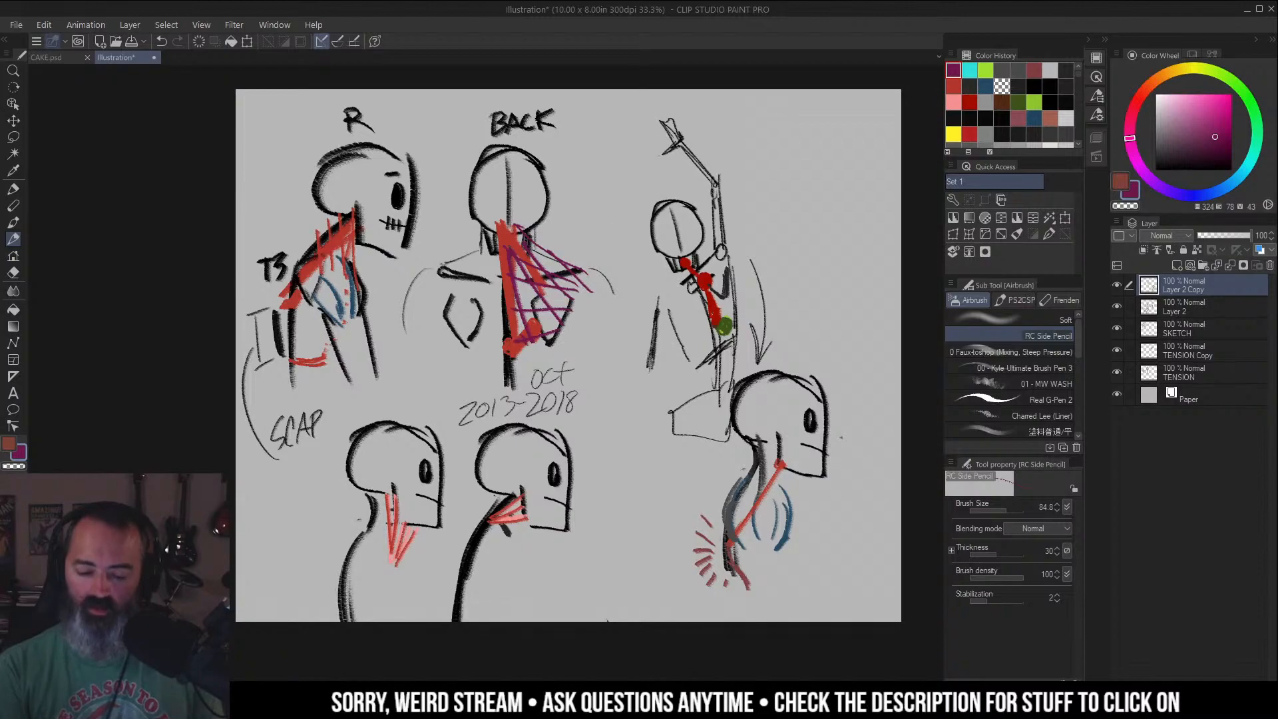
Undo all the magenta hatching on the back-view figure's right shoulder area.
key("ctrl+z")
key("ctrl+z")
key("ctrl+z")
key("ctrl+z")
key("ctrl+z")
key("ctrl+z")
key("ctrl+z")
key("ctrl+z")
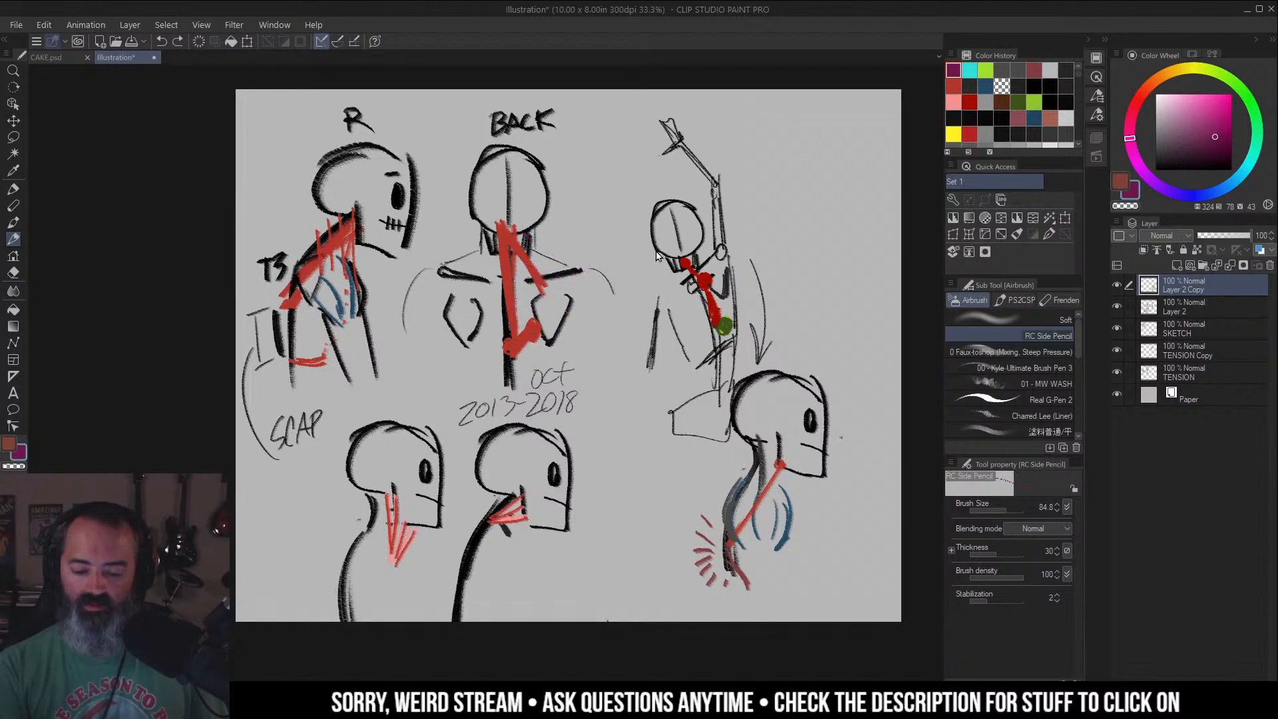
Try magenta strokes over the R profile figure's neck, shoulder and torso, and undo them.
left_click_drag(318, 232, 363, 341)
left_click_drag(296, 293, 352, 389)
key("ctrl+z")
key("ctrl+z")
key("ctrl+z")
key("ctrl+z")
key("ctrl+z")
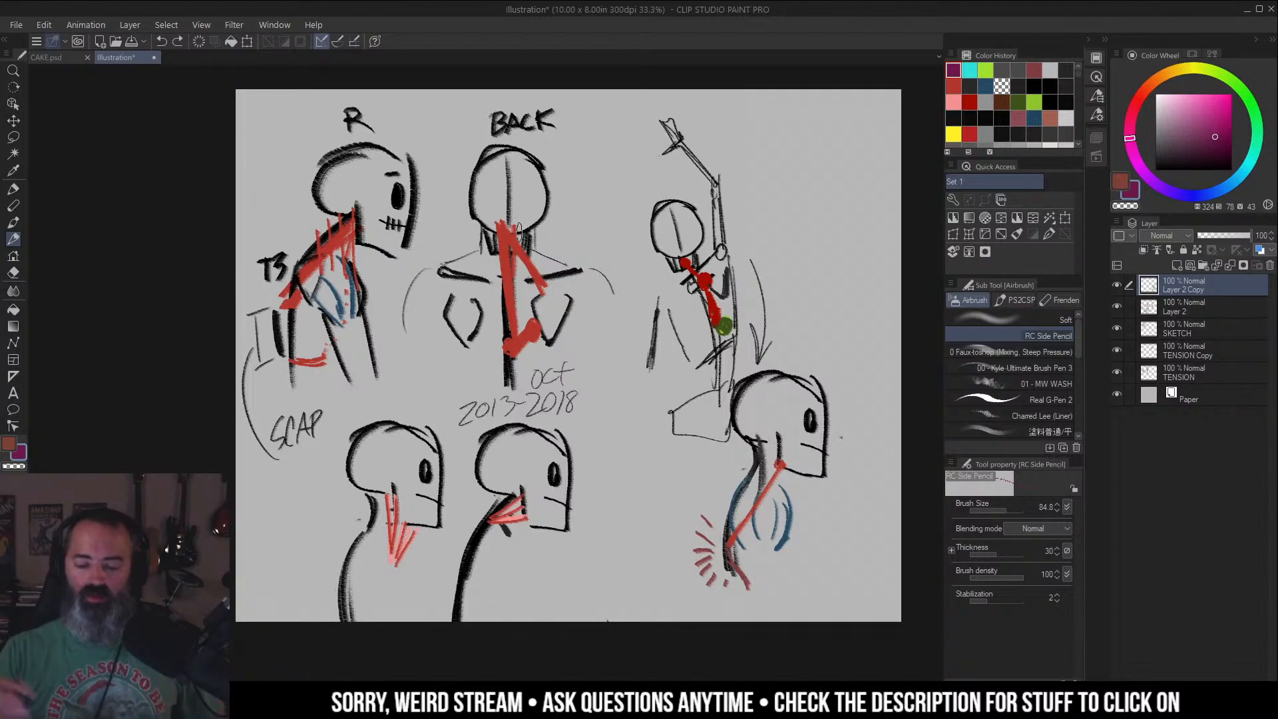
Draw magenta lines across both shoulder blades of the back-view figure toward its spine.
left_click_drag(555, 249, 524, 304)
left_click_drag(576, 267, 515, 310)
left_click_drag(573, 309, 524, 322)
left_click_drag(567, 337, 533, 342)
mouse_move(431, 259)
left_mouse_down()
mouse_move(497, 304)
mouse_move(458, 328)
mouse_move(499, 338)
left_mouse_up()
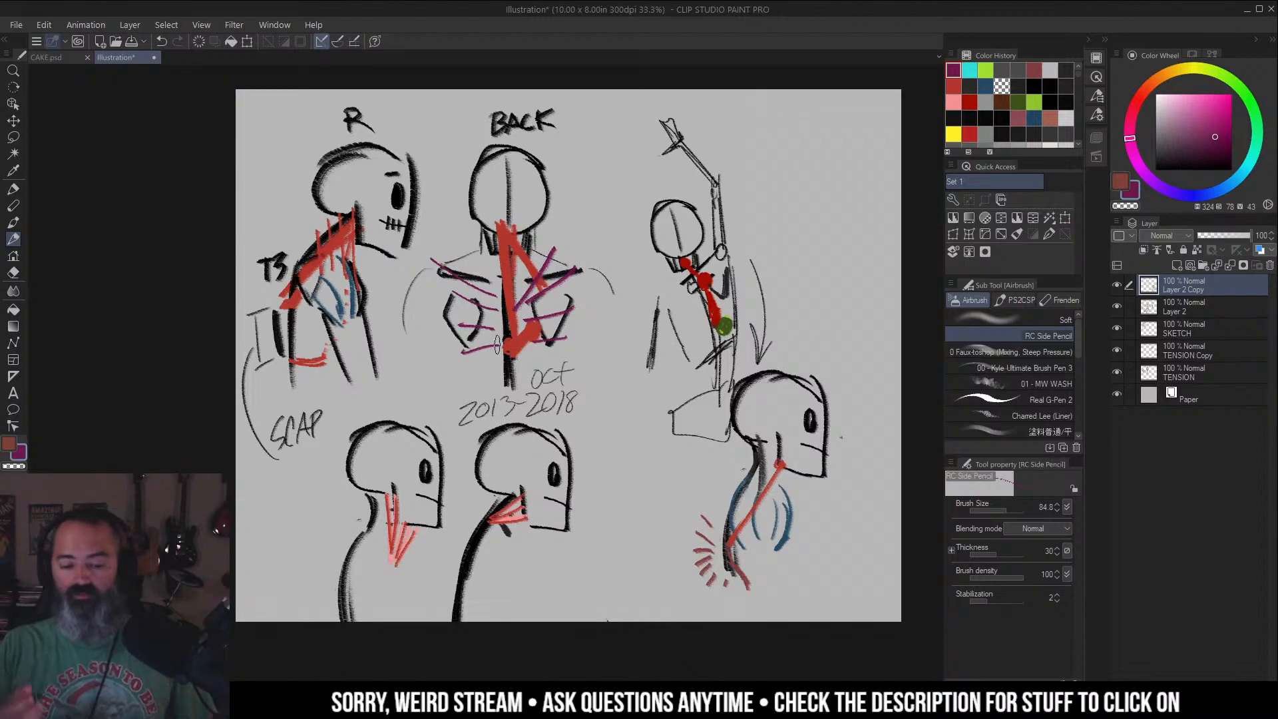
Undo the magenta lines across both of the back-view figure's shoulder blades.
key("ctrl+z")
key("ctrl+z")
key("ctrl+z")
key("ctrl+z")
key("ctrl+z")
key("ctrl+z")
key("ctrl+z")
key("ctrl+z")
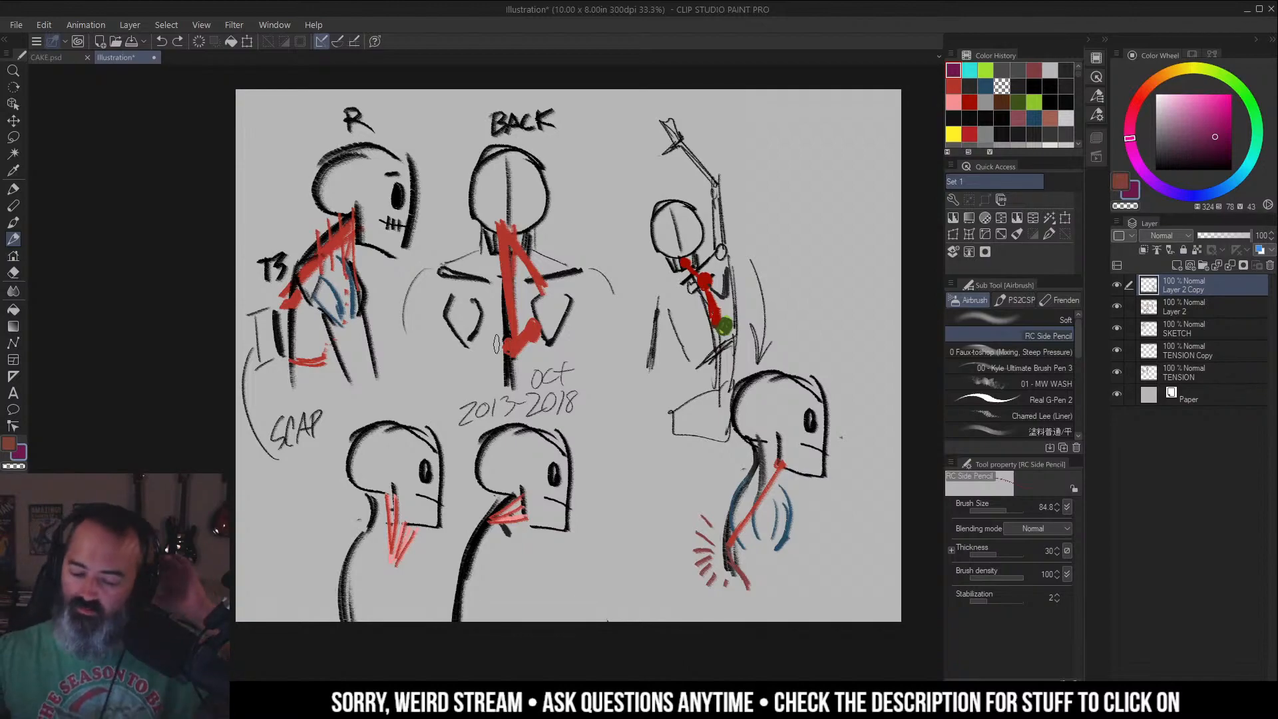
left_click_drag(799, 330, 793, 391)
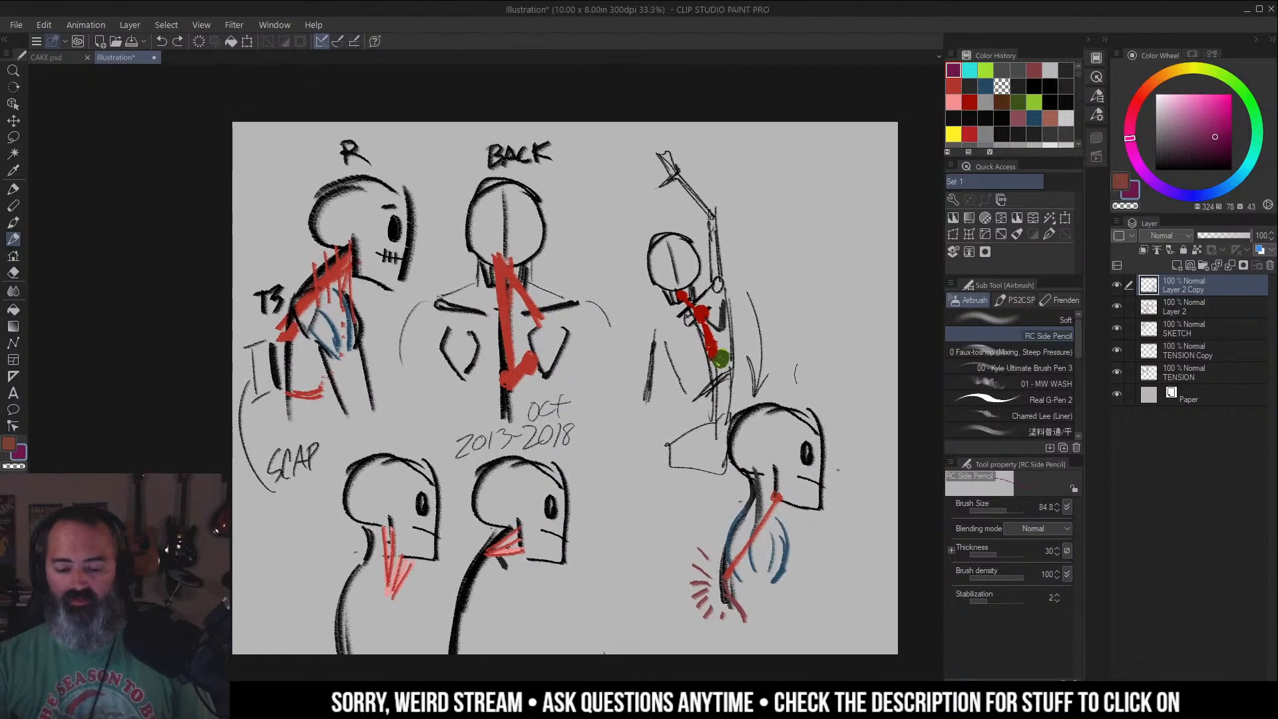
key("ctrl+space")
left_click(783, 331, "alt")
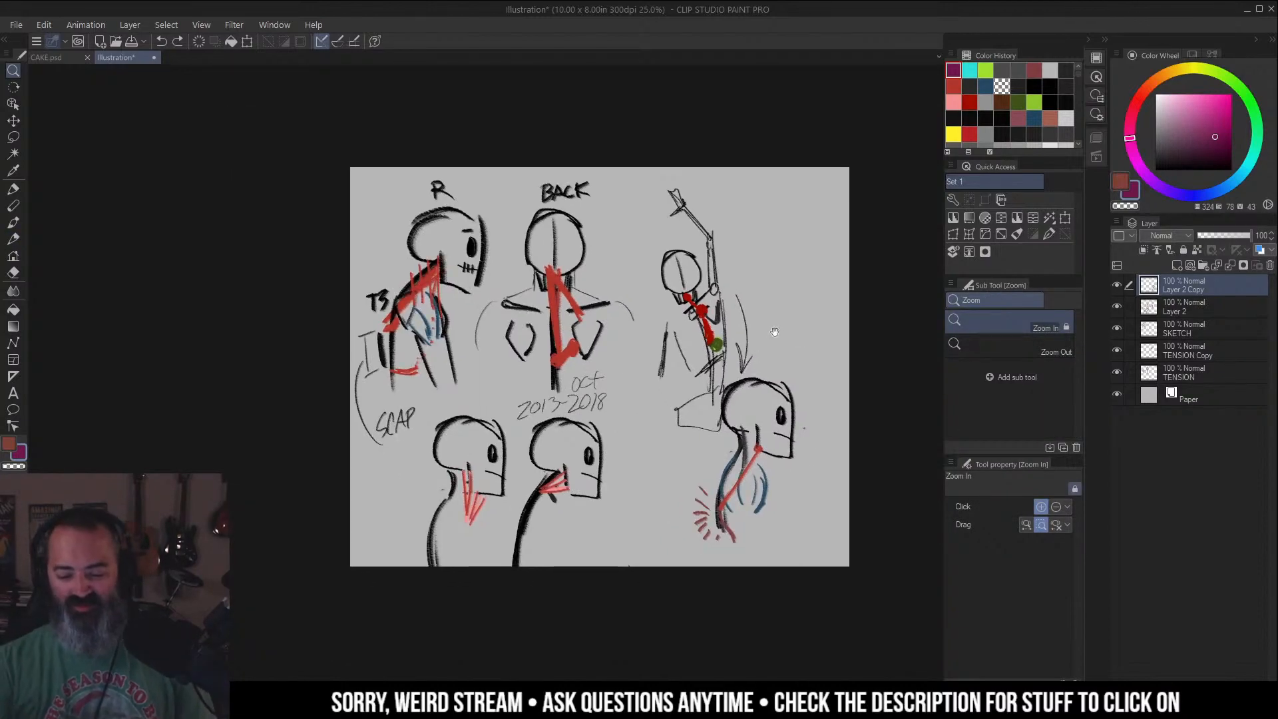
left_click_drag(775, 330, 773, 307)
key("l")
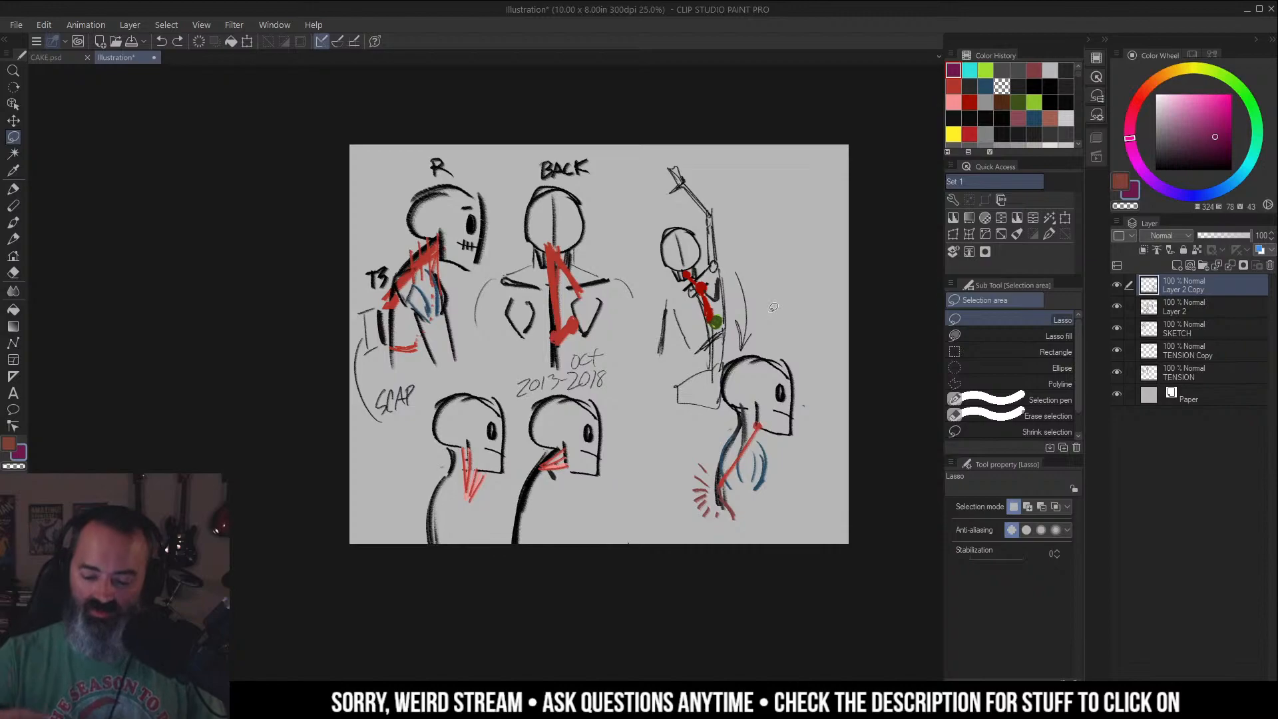
left_click_drag(781, 257, 757, 287)
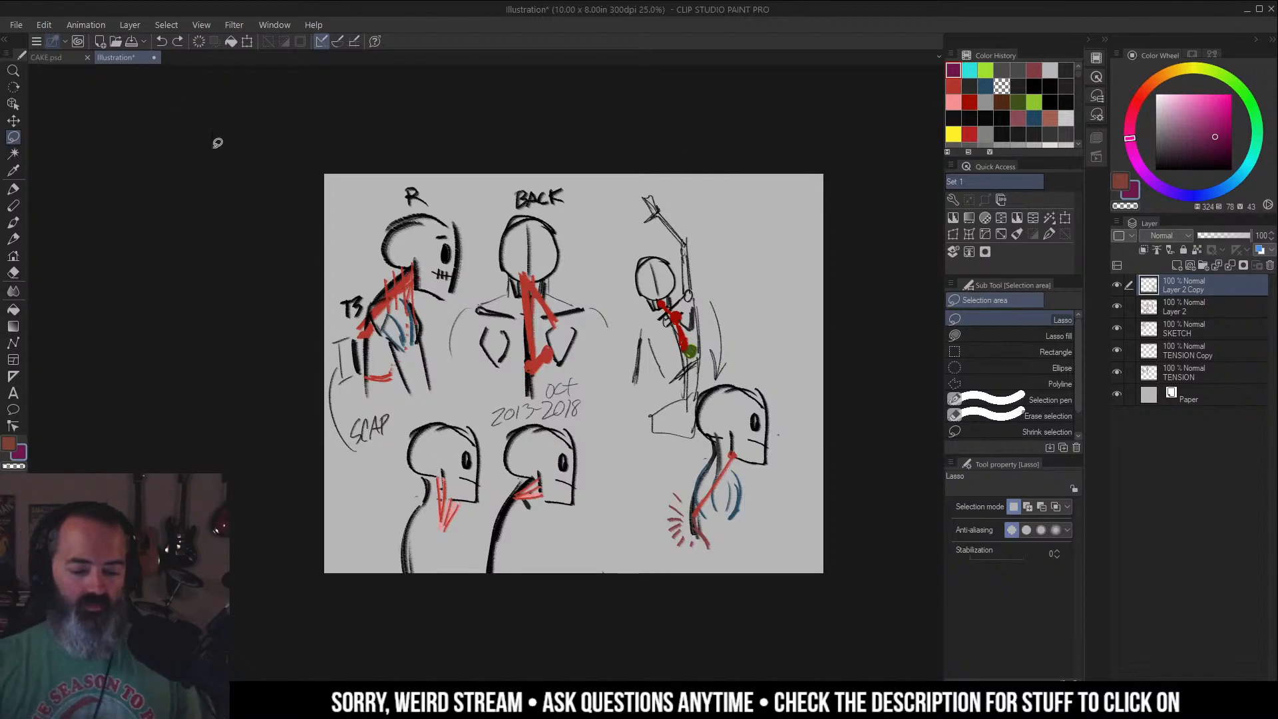
key("alt+Tab")
key("alt+Tab")
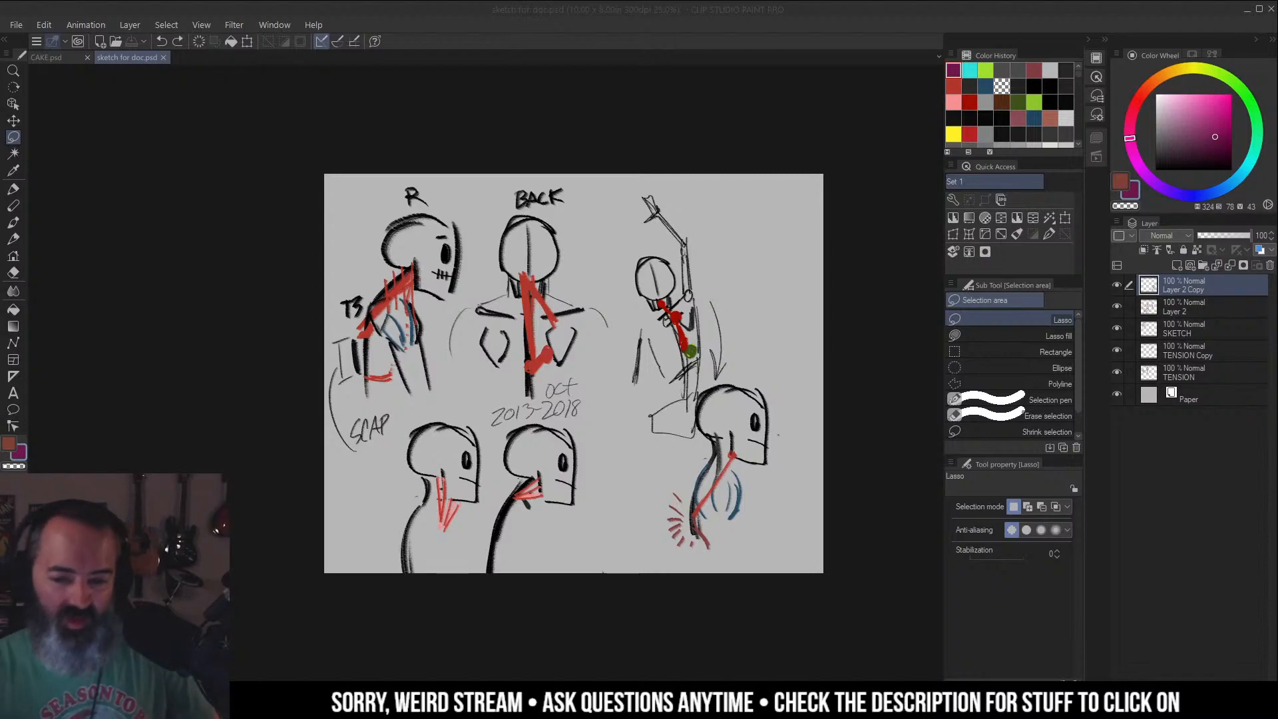
Draw a new black profile head outline with a jaw line in the empty area right of the raised-arm figure.
mouse_move(772, 282)
left_mouse_down()
mouse_move(687, 263)
mouse_move(664, 305)
left_mouse_up()
left_click(685, 277, "ctrl")
left_click(637, 272, "ctrl")
left_click_drag(642, 261, 656, 291)
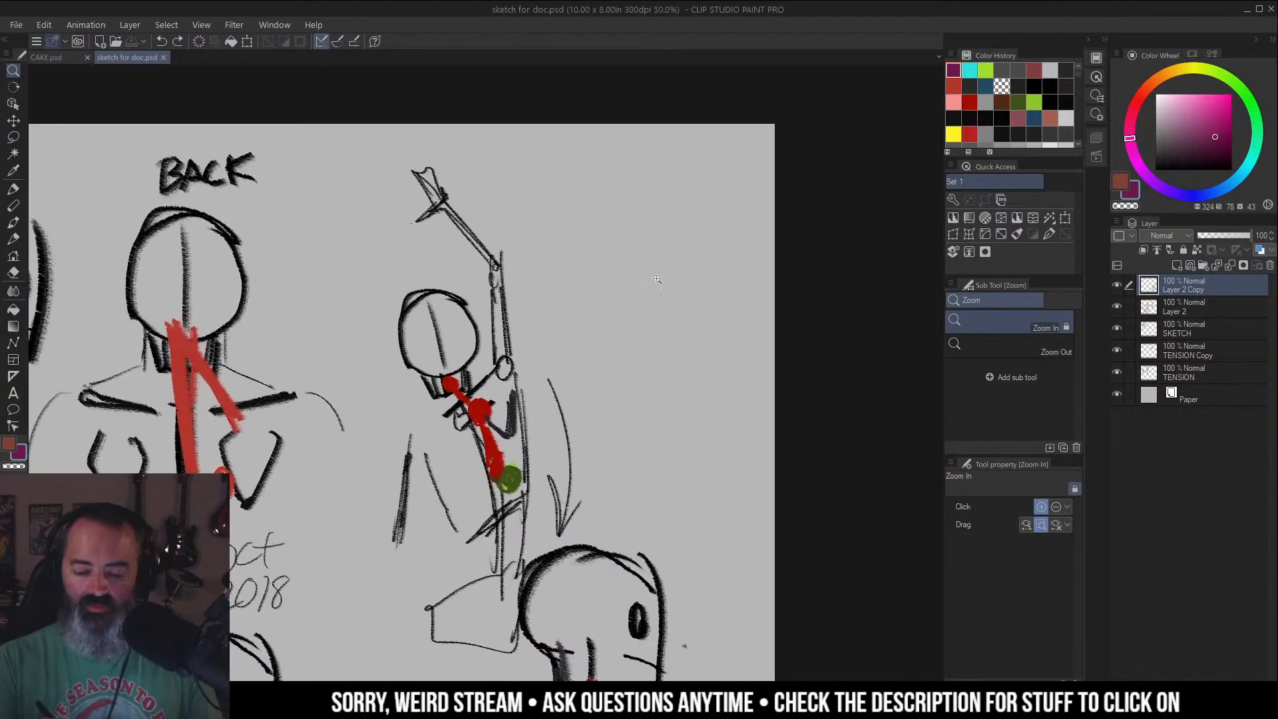
mouse_move(628, 170)
left_mouse_down()
mouse_move(607, 255)
mouse_move(687, 294)
mouse_move(685, 171)
mouse_move(710, 193)
mouse_move(706, 306)
left_mouse_up()
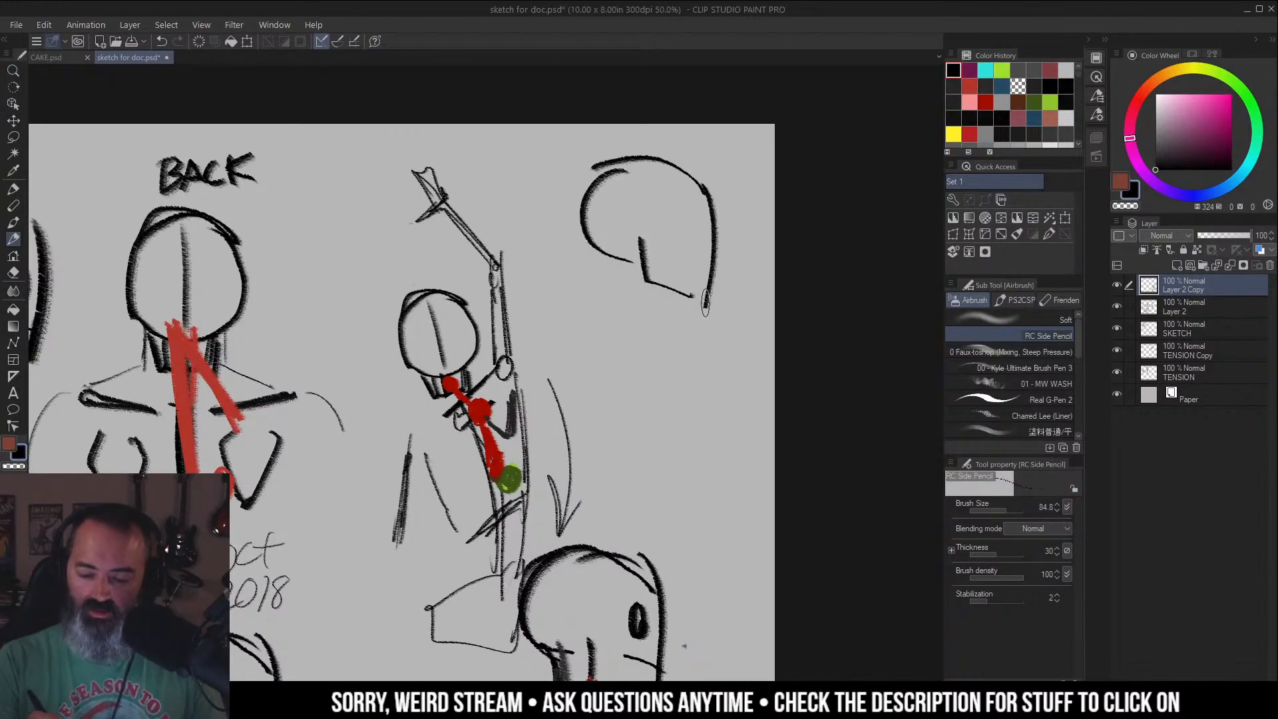
left_click_drag(623, 262, 627, 321)
left_click_drag(632, 268, 635, 320)
left_click_drag(618, 257, 617, 325)
key("ctrl+z")
key("ctrl+z")
key("ctrl+z")
Draw the new profile's neck and a long curved spine below the skull with thick black strokes.
left_click_drag(624, 246, 632, 326)
left_click_drag(599, 236, 605, 319)
mouse_move(610, 265)
left_mouse_down()
mouse_move(622, 313)
mouse_move(614, 329)
mouse_move(608, 287)
mouse_move(590, 359)
left_mouse_up()
left_click_drag(629, 289, 620, 489)
left_click_drag(631, 320, 628, 504)
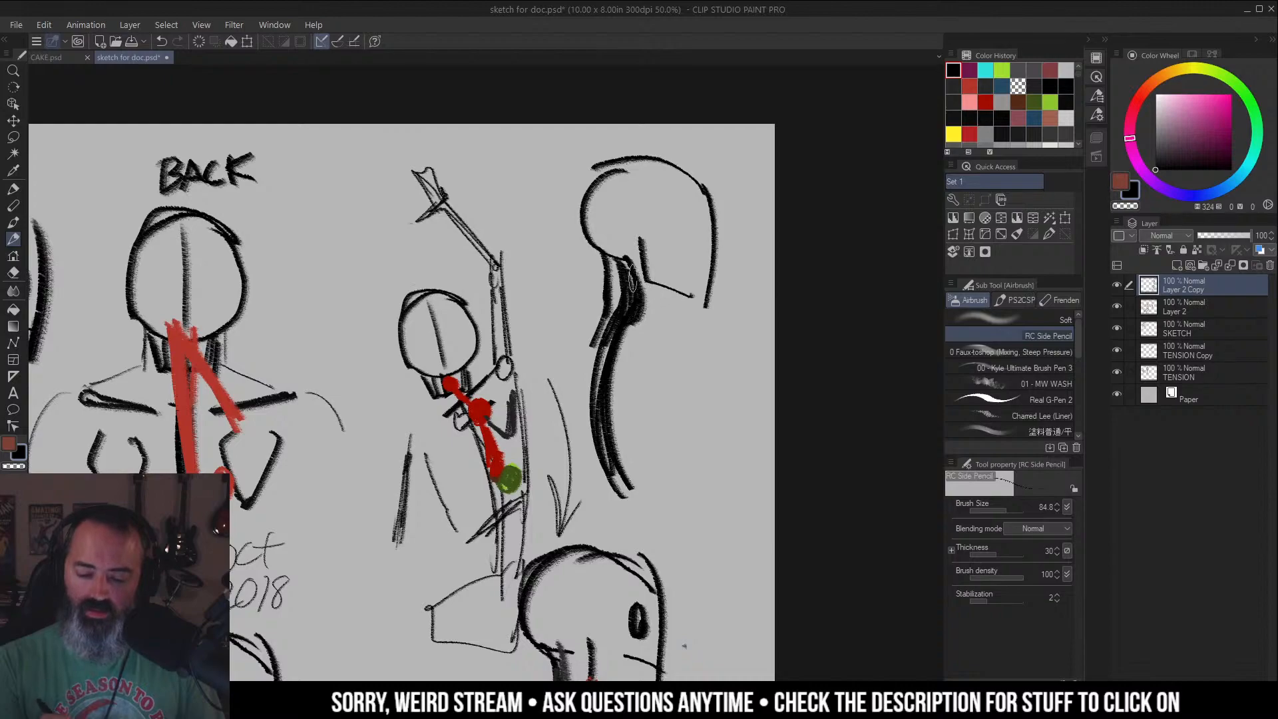
left_click_drag(636, 266, 630, 297)
Draw black lines from the new profile's jaw and chin to the front of its neck, with short marks beneath.
mouse_move(640, 227)
left_mouse_down()
mouse_move(647, 297)
mouse_move(687, 294)
left_mouse_up()
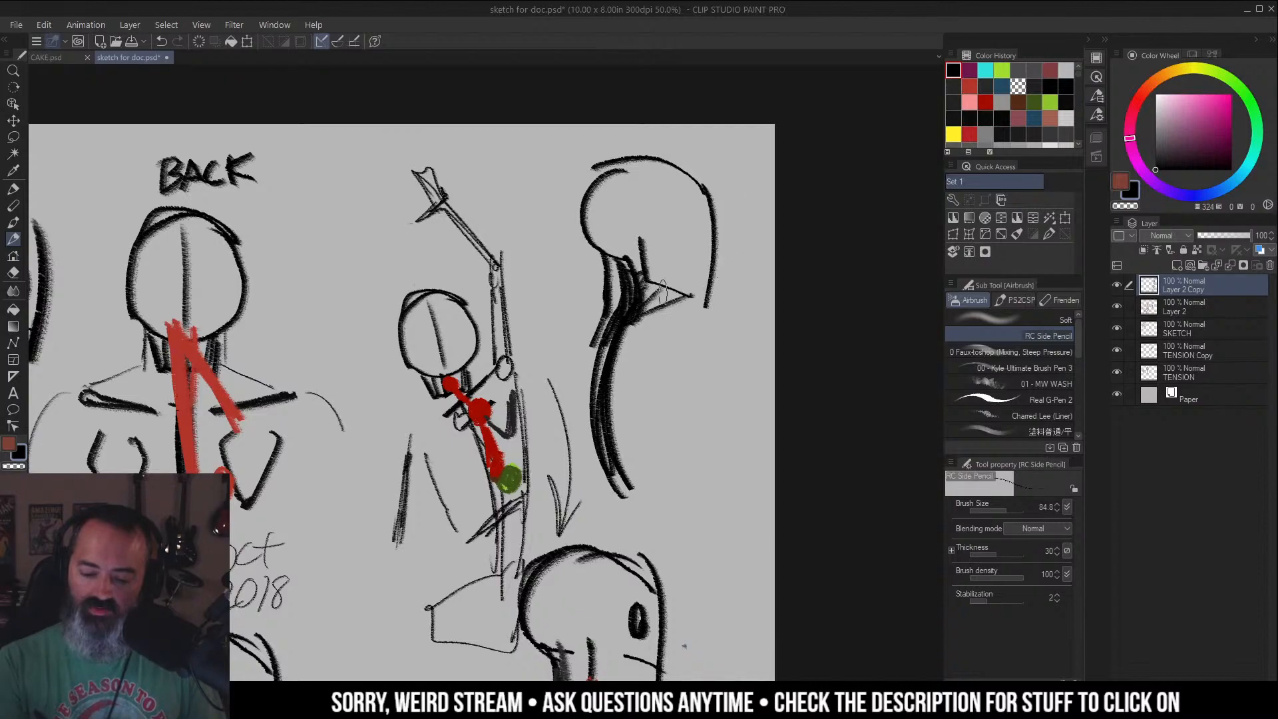
left_click_drag(640, 301, 664, 342)
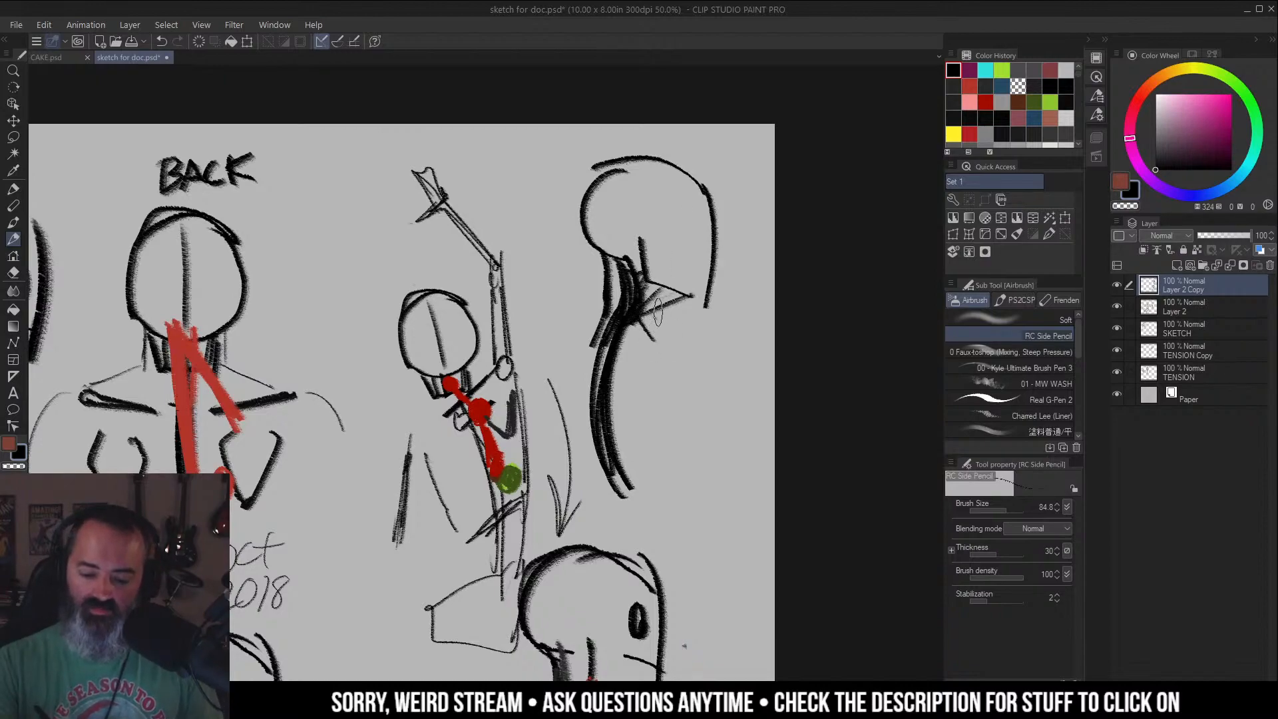
left_click_drag(638, 329, 652, 340)
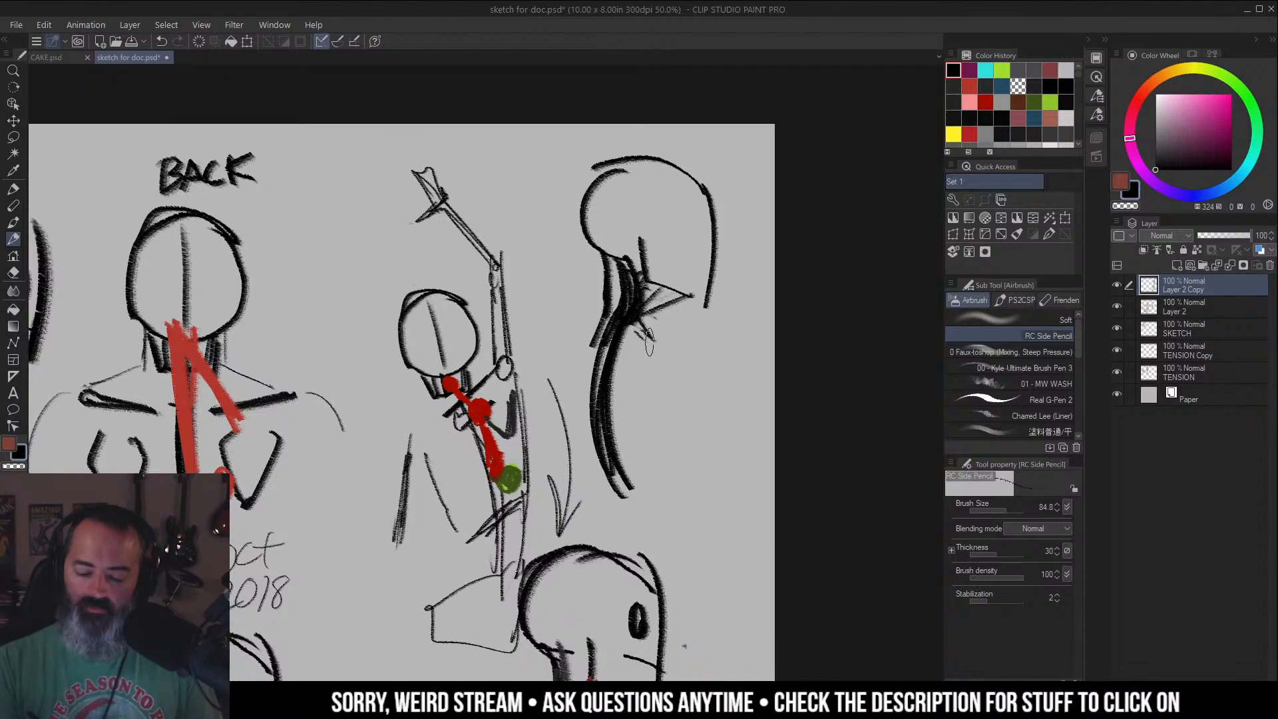
Choose a bright red and paint a thick stroke down the back of the new profile's neck.
left_click(635, 296, "alt")
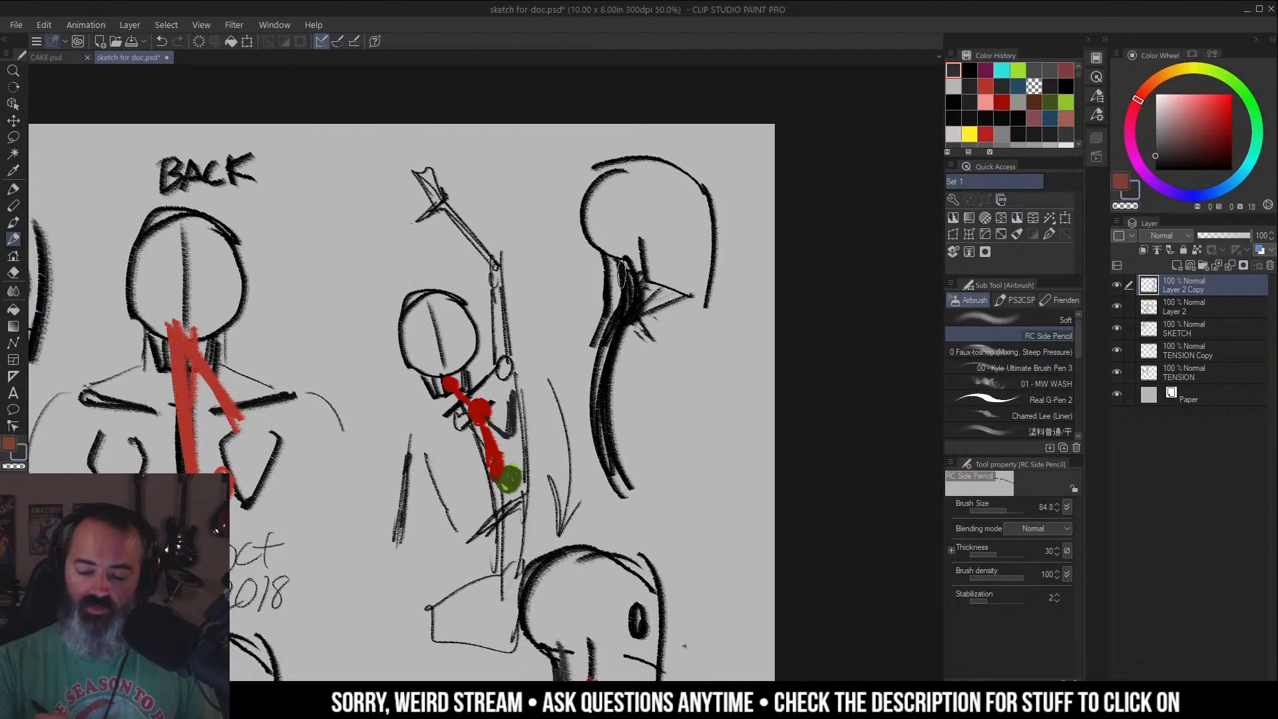
left_click(1165, 146)
left_click_drag(1163, 148, 1155, 151)
left_click_drag(613, 258, 616, 321)
key("ctrl+z")
left_click(1216, 103)
left_click_drag(612, 260, 617, 322)
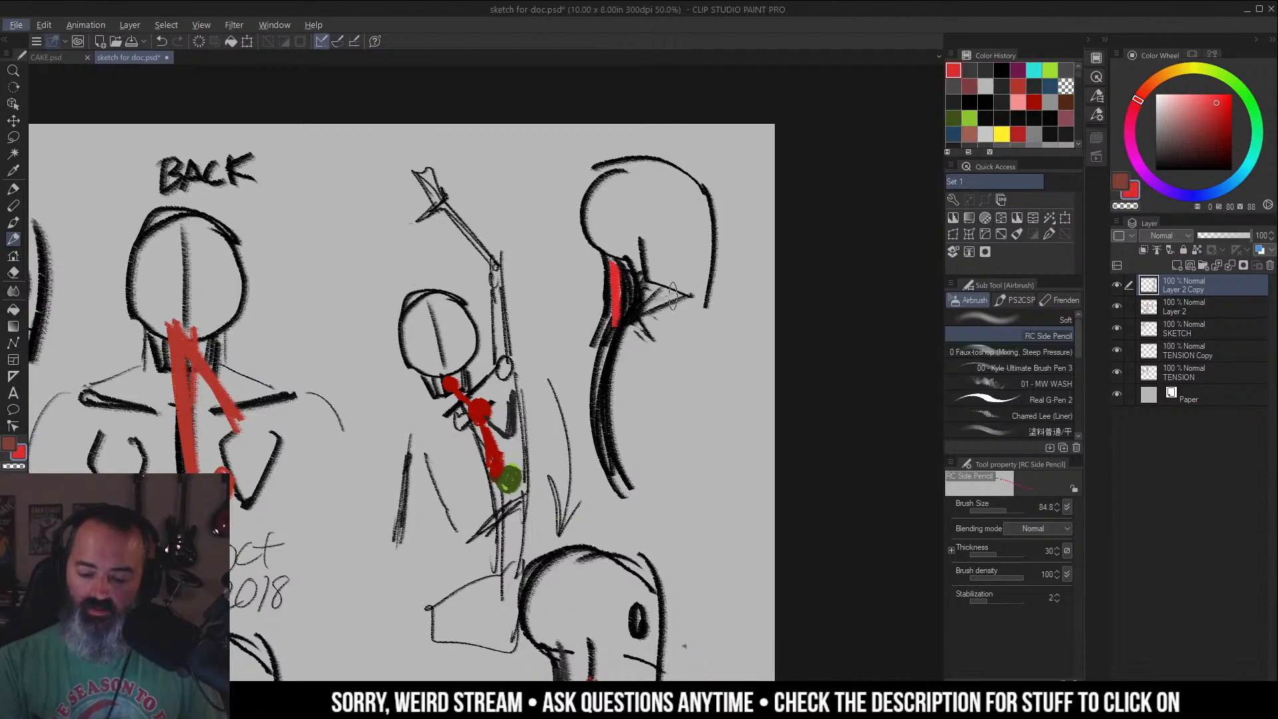
Draw thin red lines fanning from the new profile's chin to the neck's base, set the brush size to 47.6 and sample black.
left_click(667, 296, "alt")
mouse_move(666, 296)
left_mouse_down()
mouse_move(647, 290)
mouse_move(642, 308)
mouse_move(660, 289)
mouse_move(618, 323)
left_mouse_up()
left_click(619, 287, "alt")
key("ctrl+z")
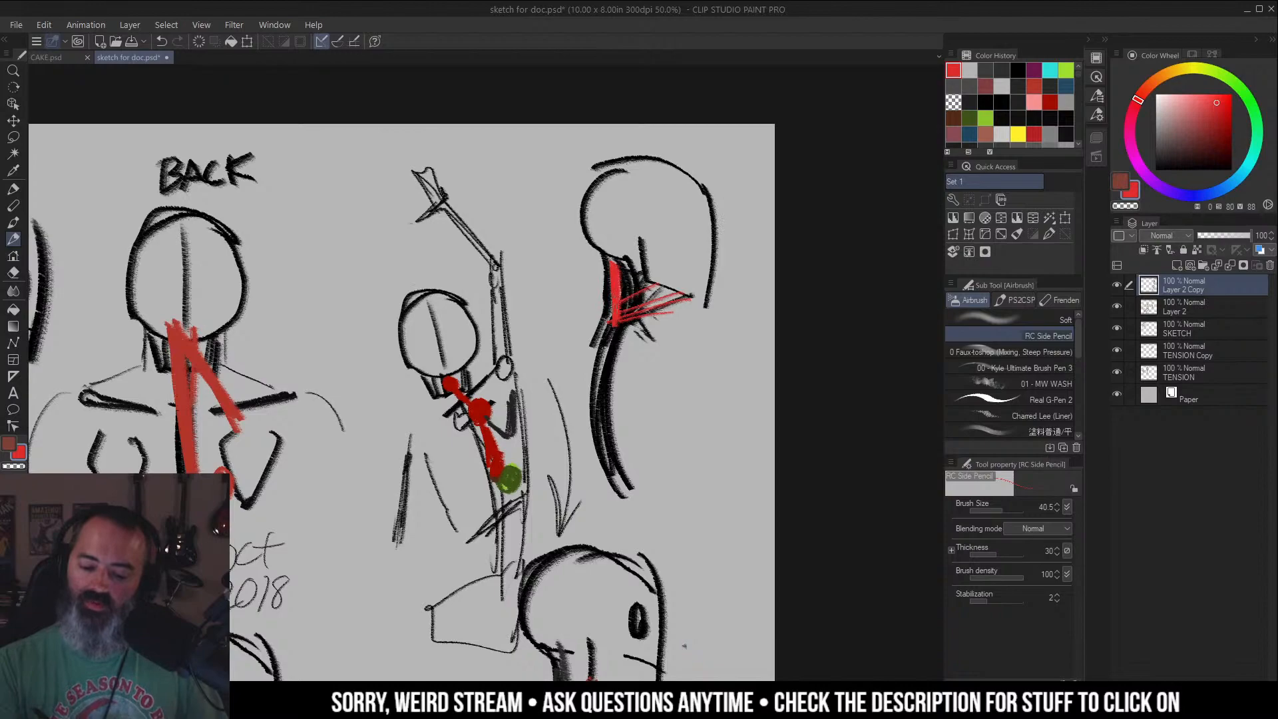
key("bracketright")
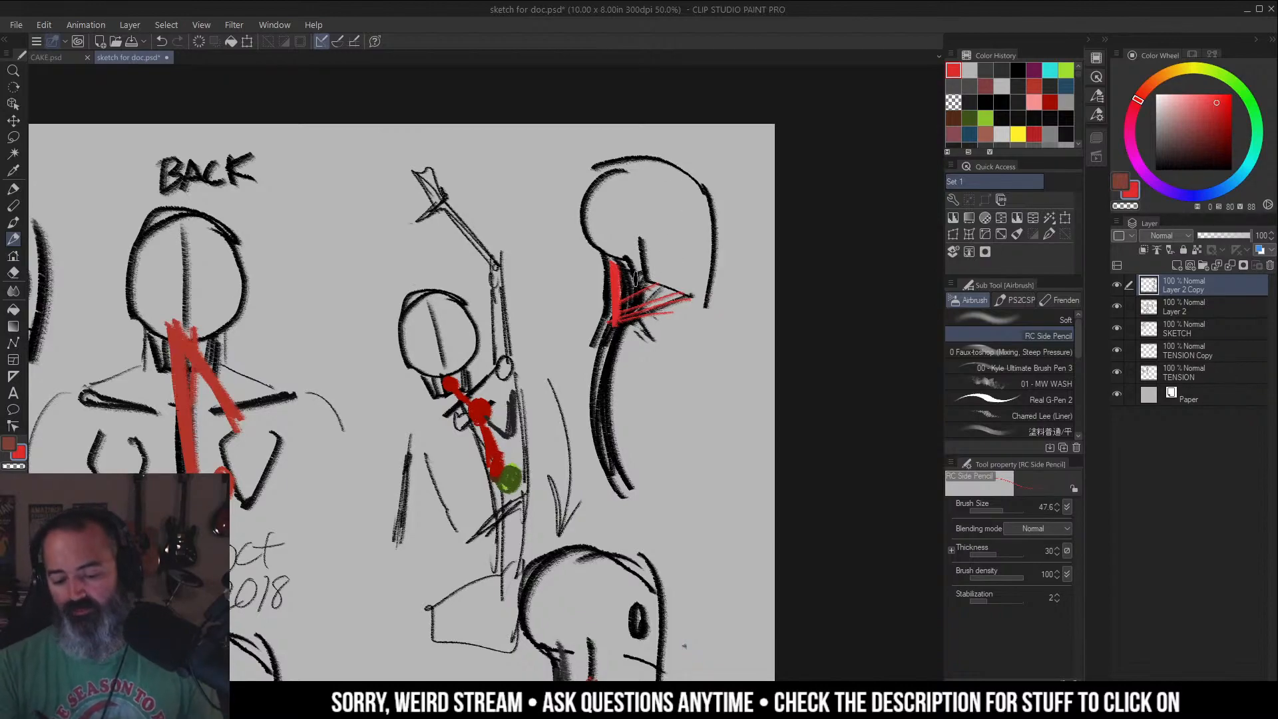
left_click(636, 283, "alt")
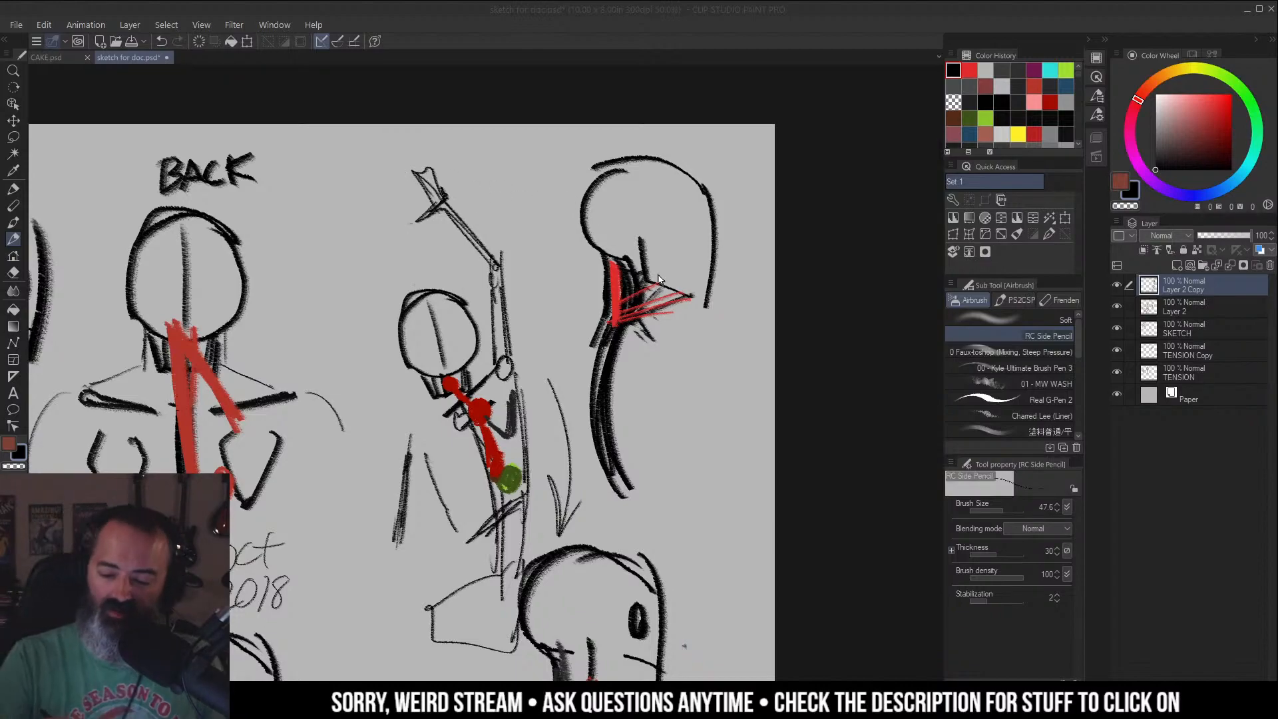
Bring up the CAKE.psd document, and switch to the Hyoid Bone Syndrome article in the browser.
left_click_drag(652, 275, 706, 212)
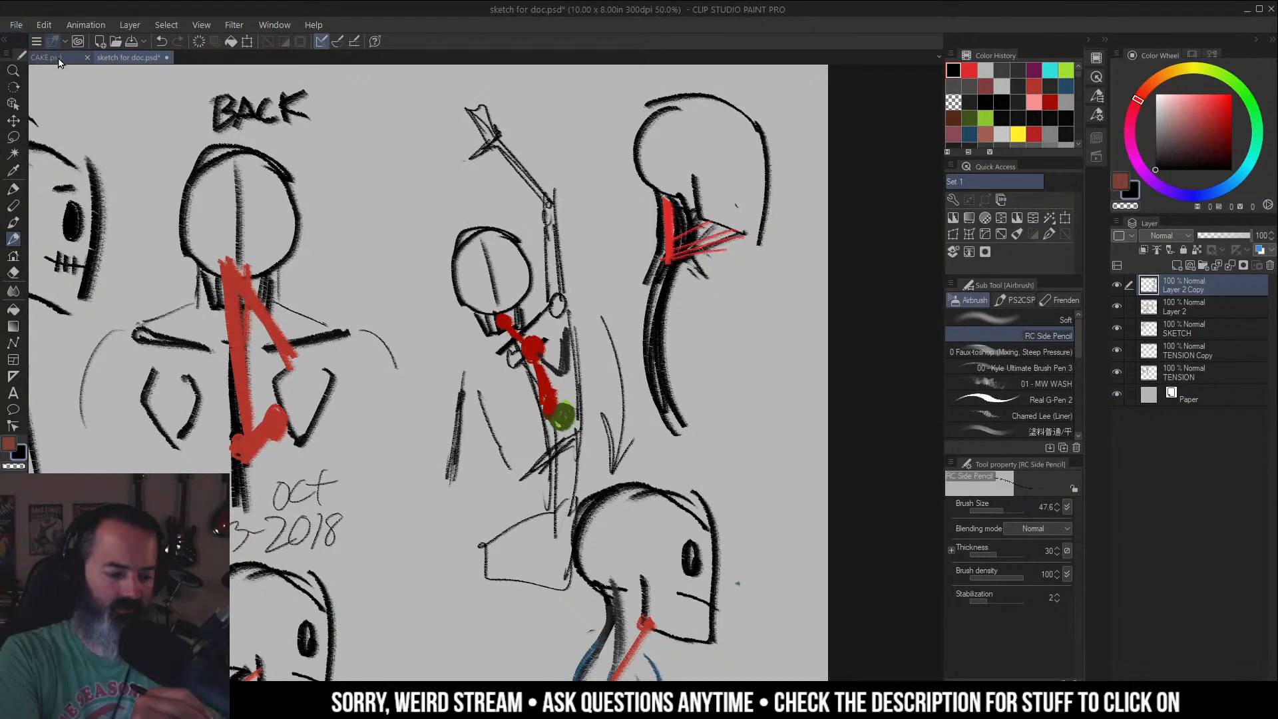
left_click(47, 58)
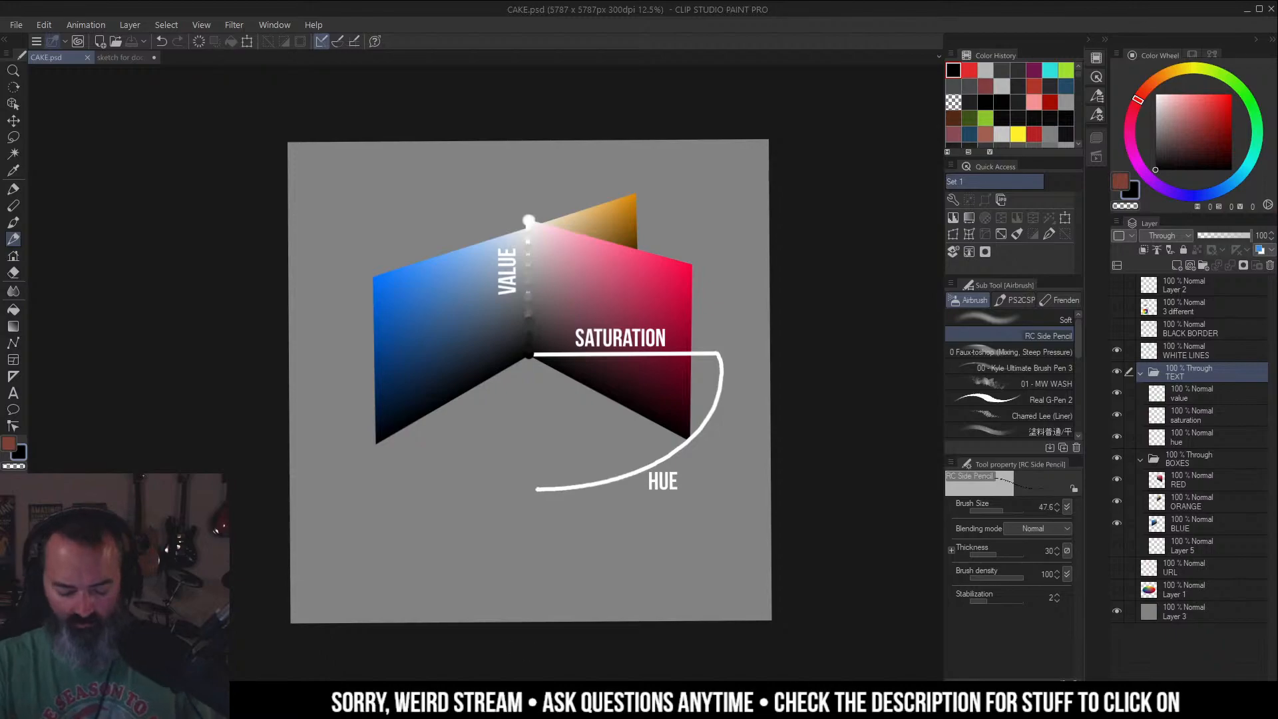
left_click(331, 706)
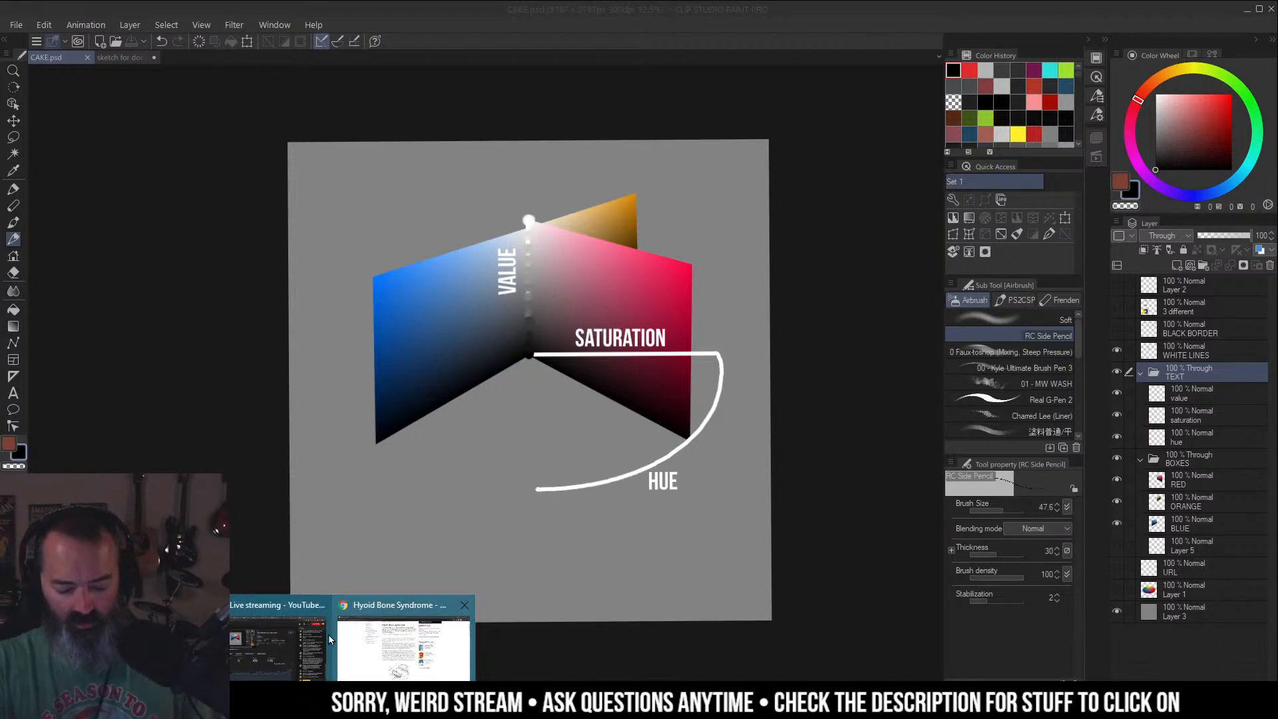
left_click(400, 635)
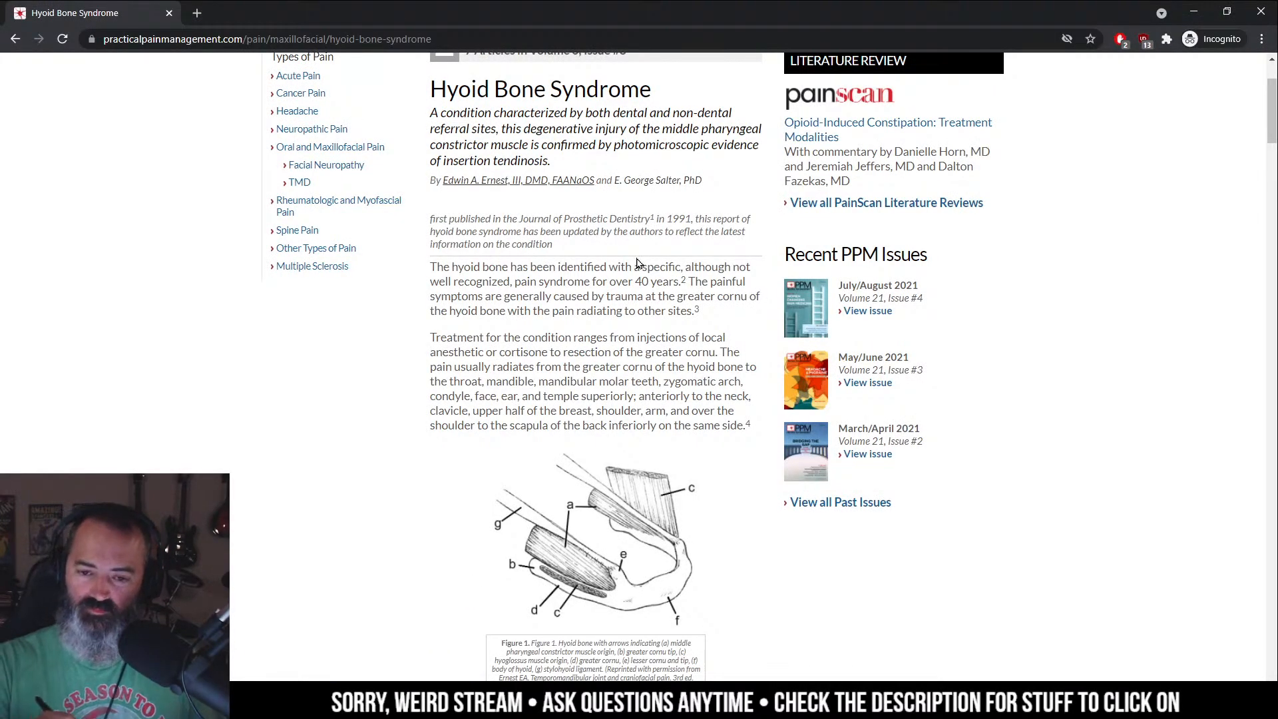
Look through the Hyoid Bone Syndrome article's text and figures, and return to its beginning.
scroll(638, 260, "down", 10)
left_click_drag(622, 267, 657, 283)
left_click(672, 301)
left_click_drag(1272, 190, 1227, 10)
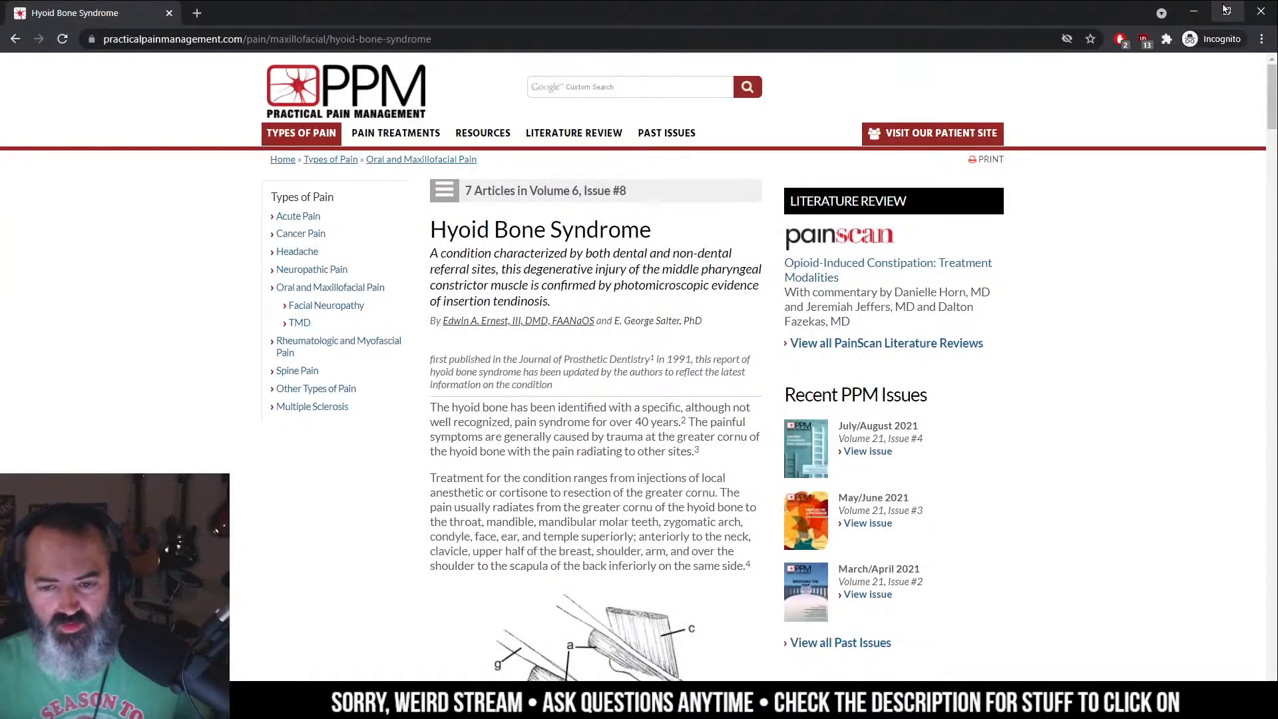